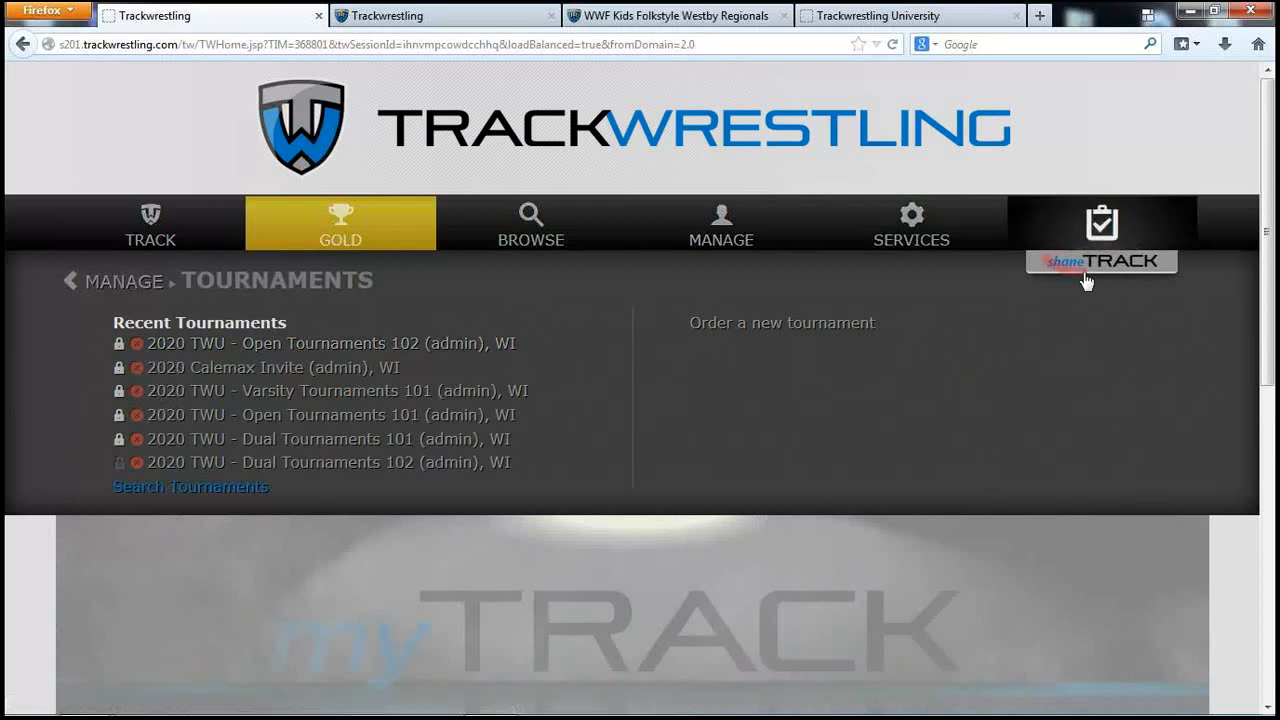
# Open the 2020 TWU - Open Tournaments 102 (admin), WI event from Recent Tournaments
pyautogui.click(337, 344)
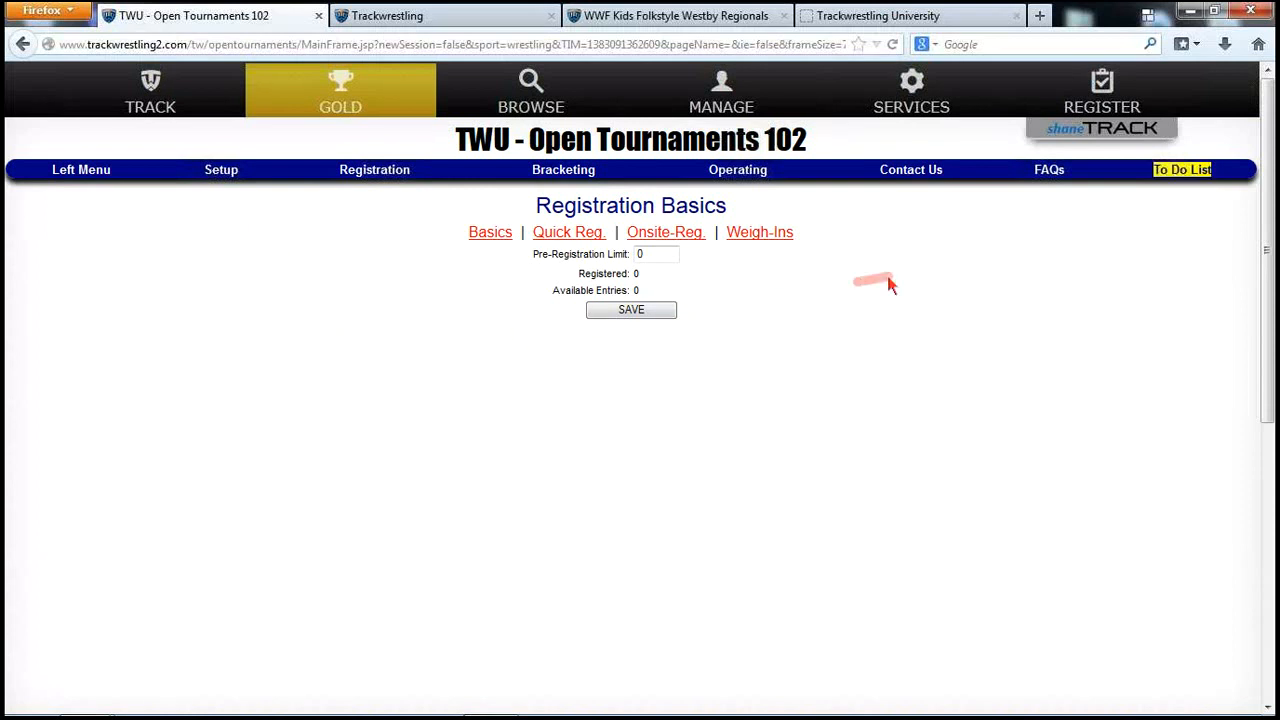
# Review the tournament's to-do checklist and expand the Setup menu
pyautogui.click(1168, 175)
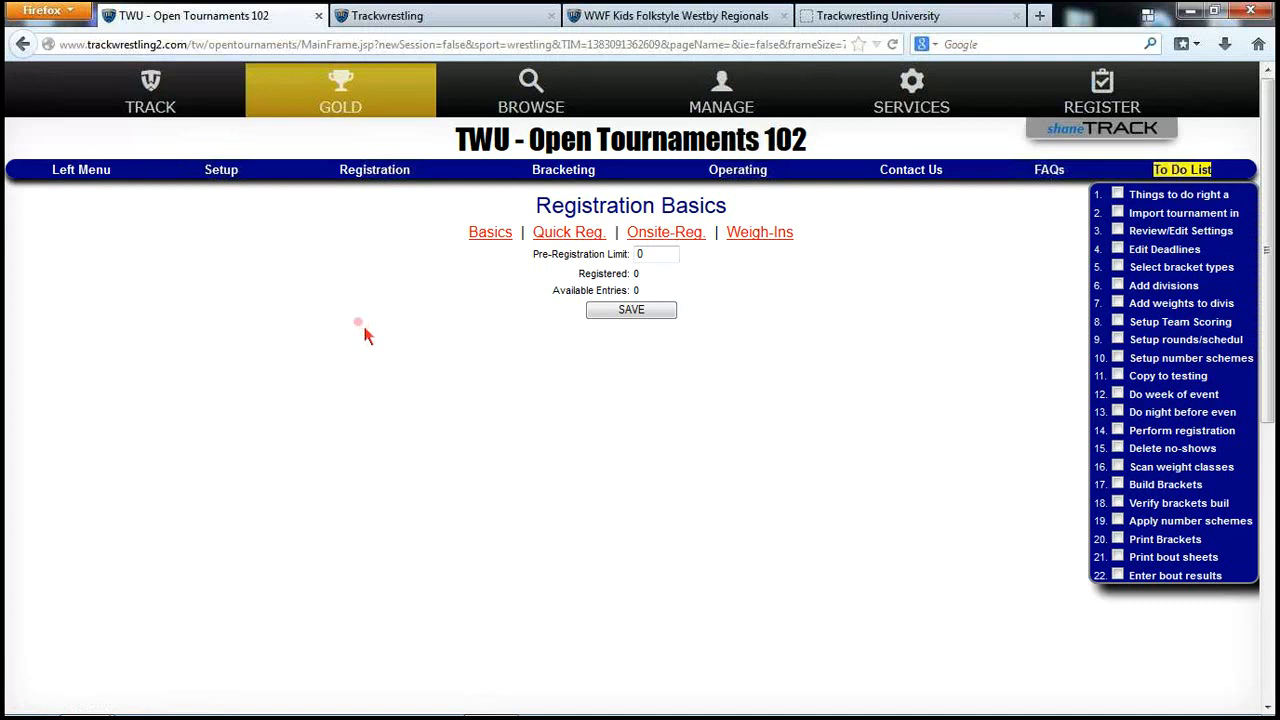
pyautogui.click(222, 177)
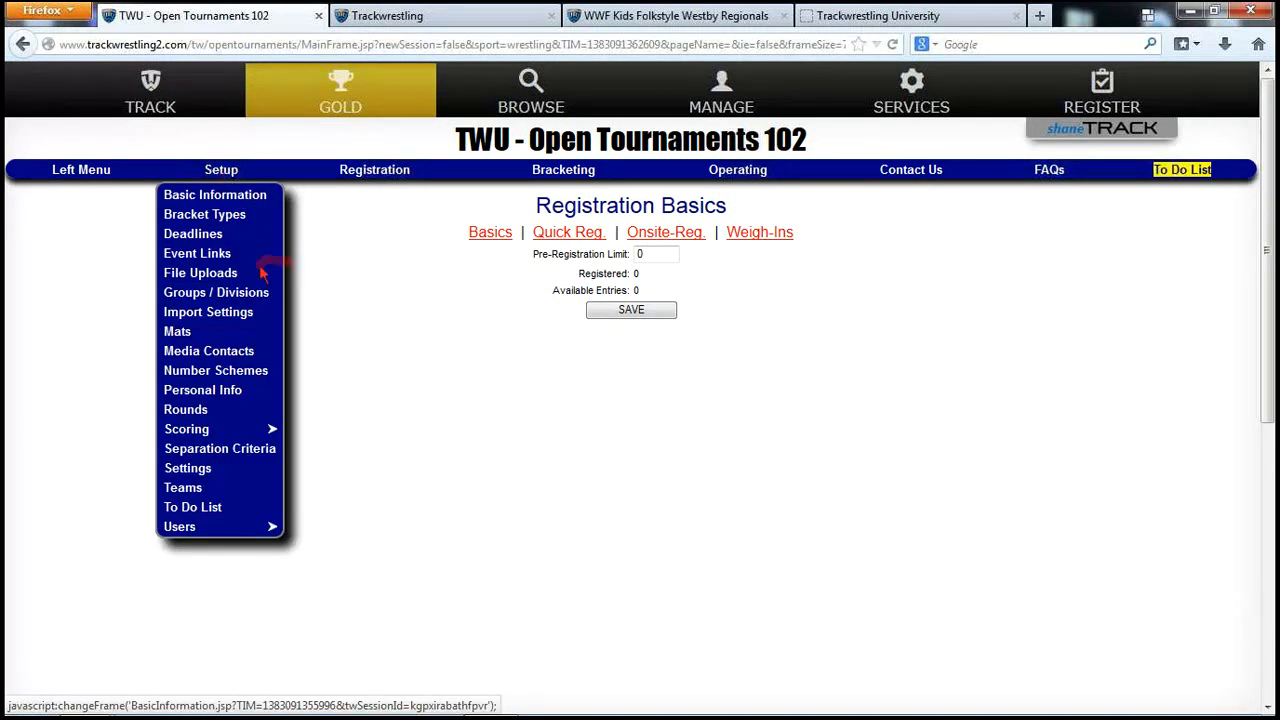
# Look through Tournament Settings, including Push Byes to Seeds and Push Matches to Seeds set to No
pyautogui.click(196, 469)
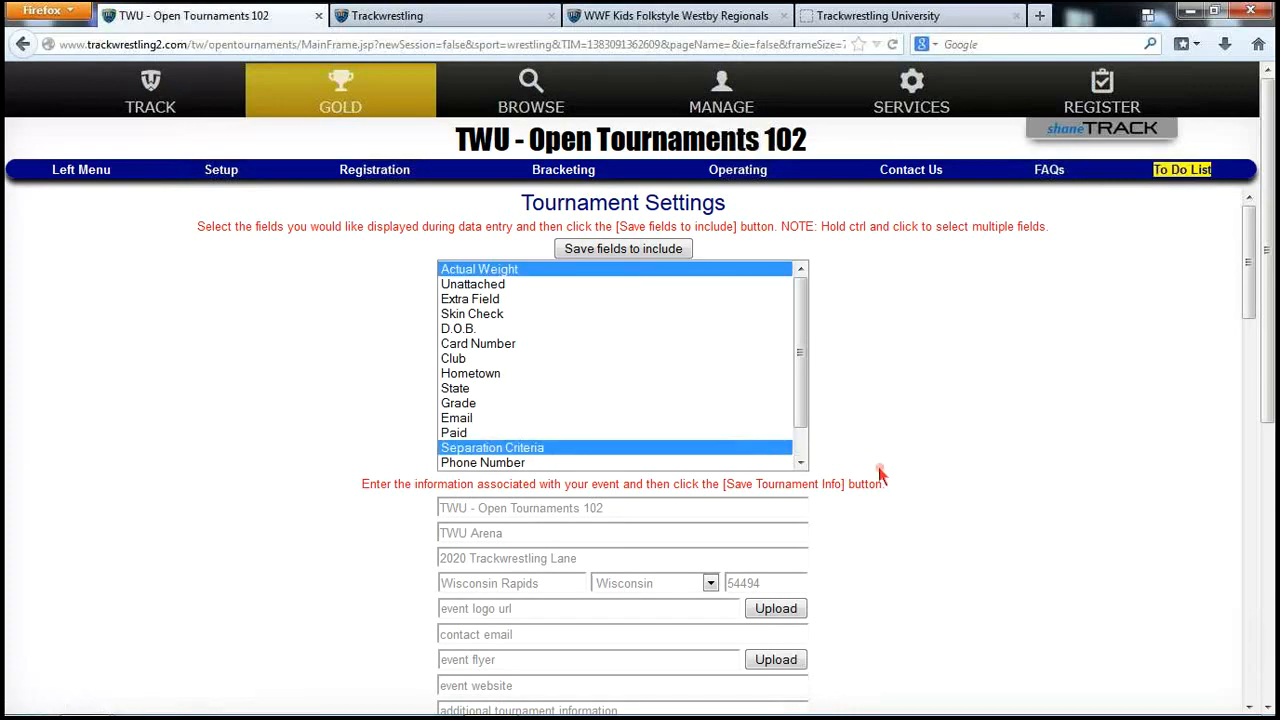
pyautogui.scroll(-5, 875, 470)
pyautogui.scroll(-5, 929, 509)
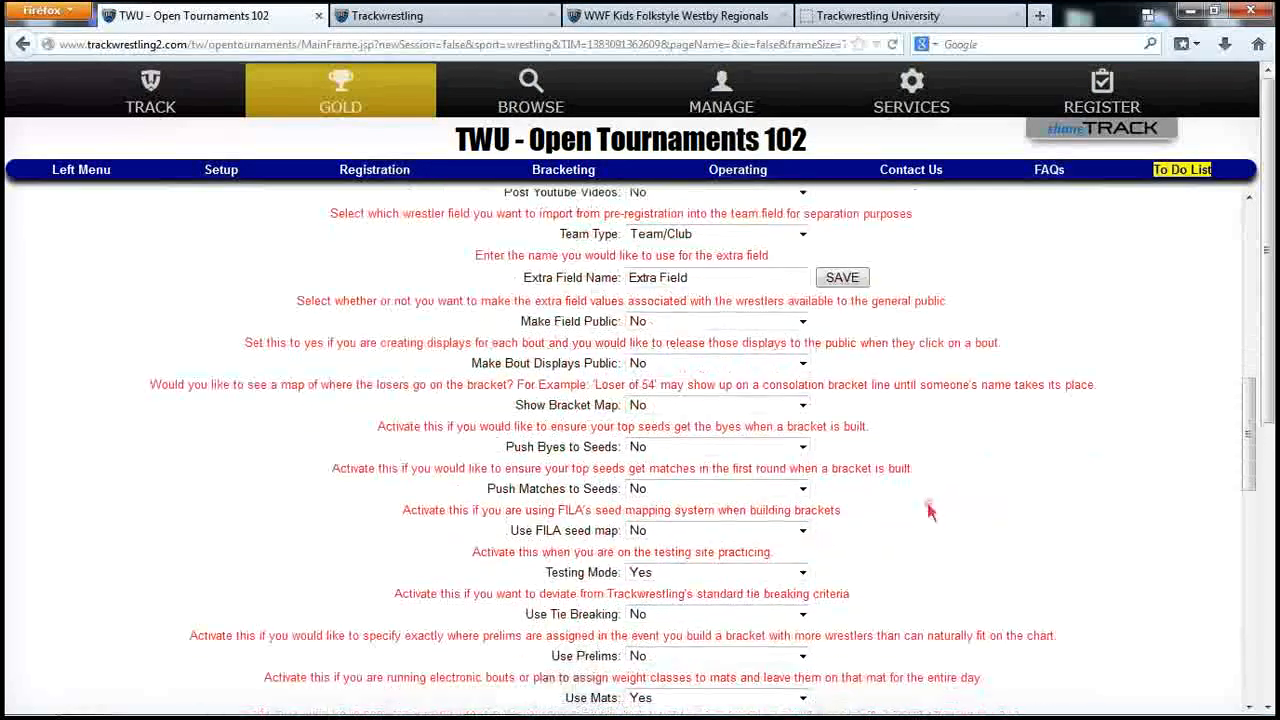
pyautogui.scroll(5, 934, 517)
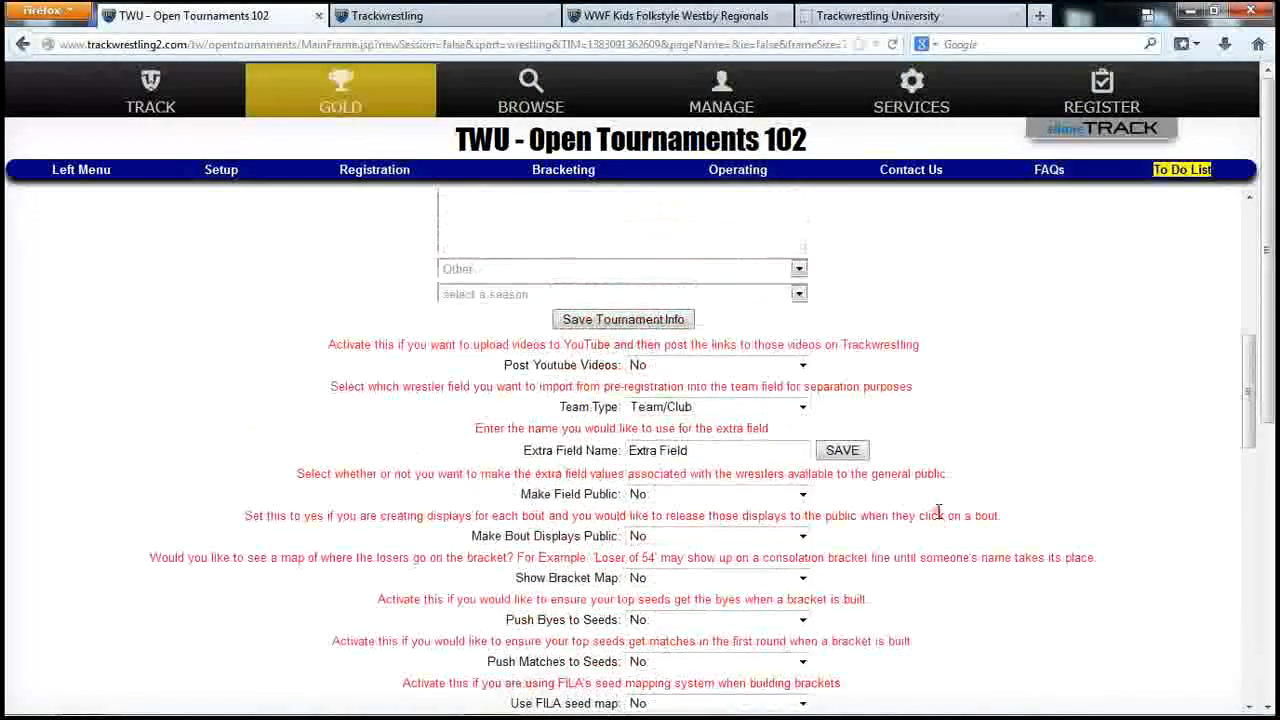
pyautogui.scroll(-1, 922, 593)
pyautogui.scroll(-3, 922, 593)
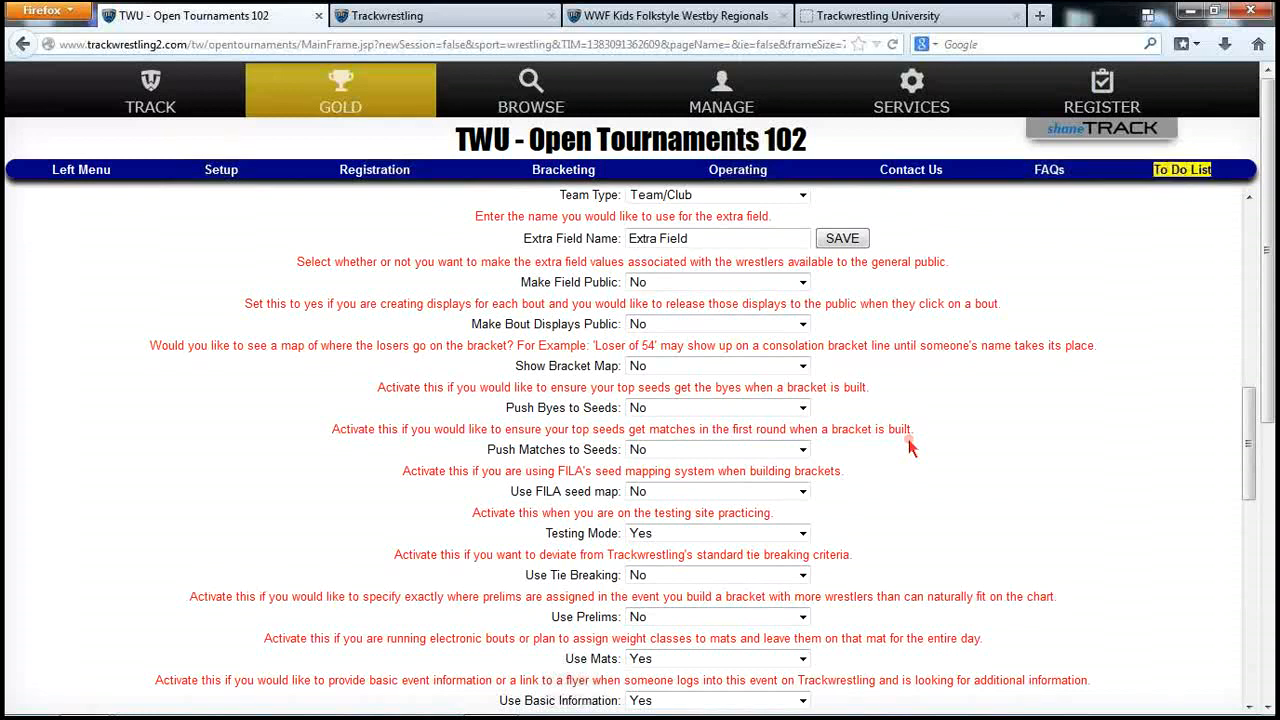
pyautogui.scroll(6, 740, 430)
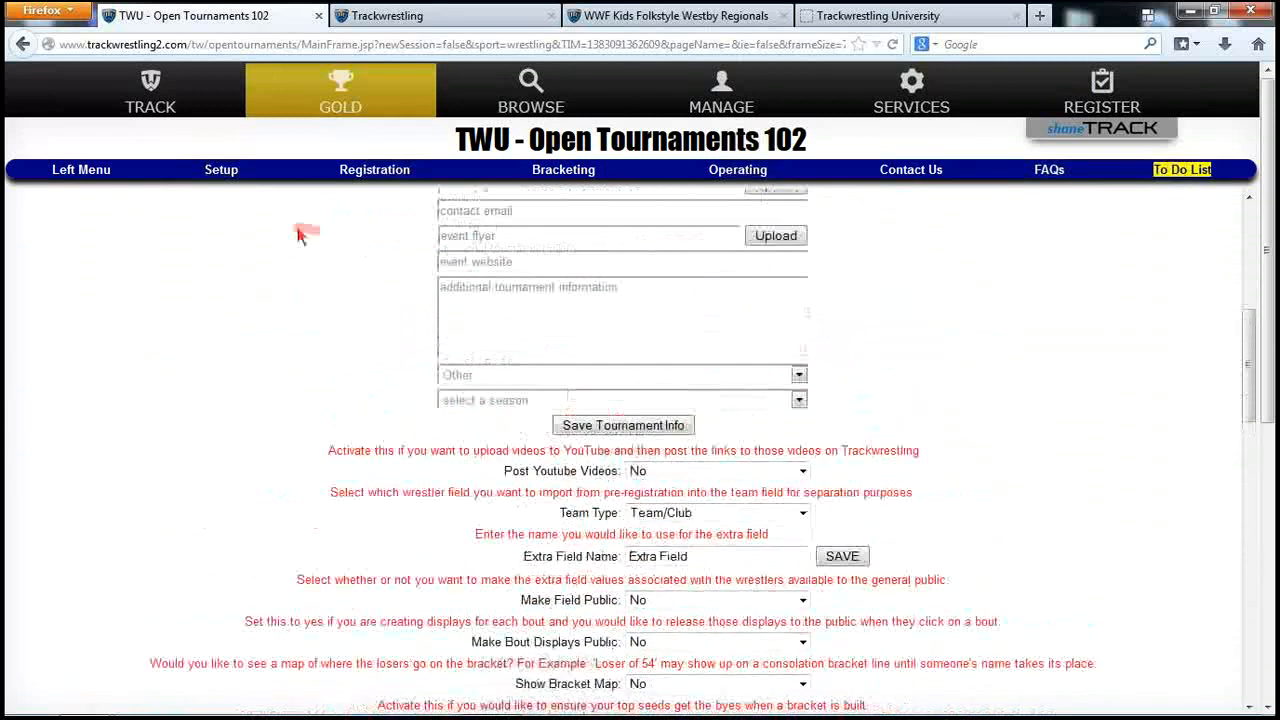
pyautogui.click(221, 171)
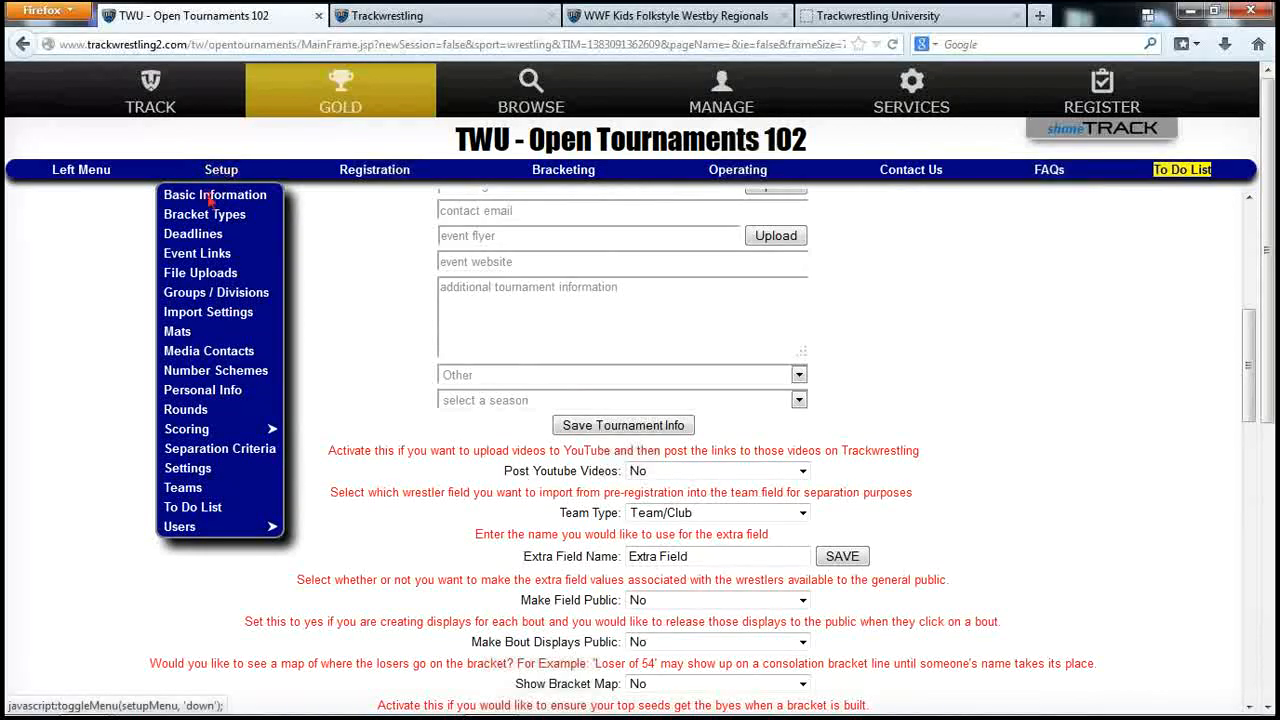
# Check the deadlines: public release 12/25/2019, statistician lockout 12/31/2019, both 10:00 p.m
pyautogui.click(207, 238)
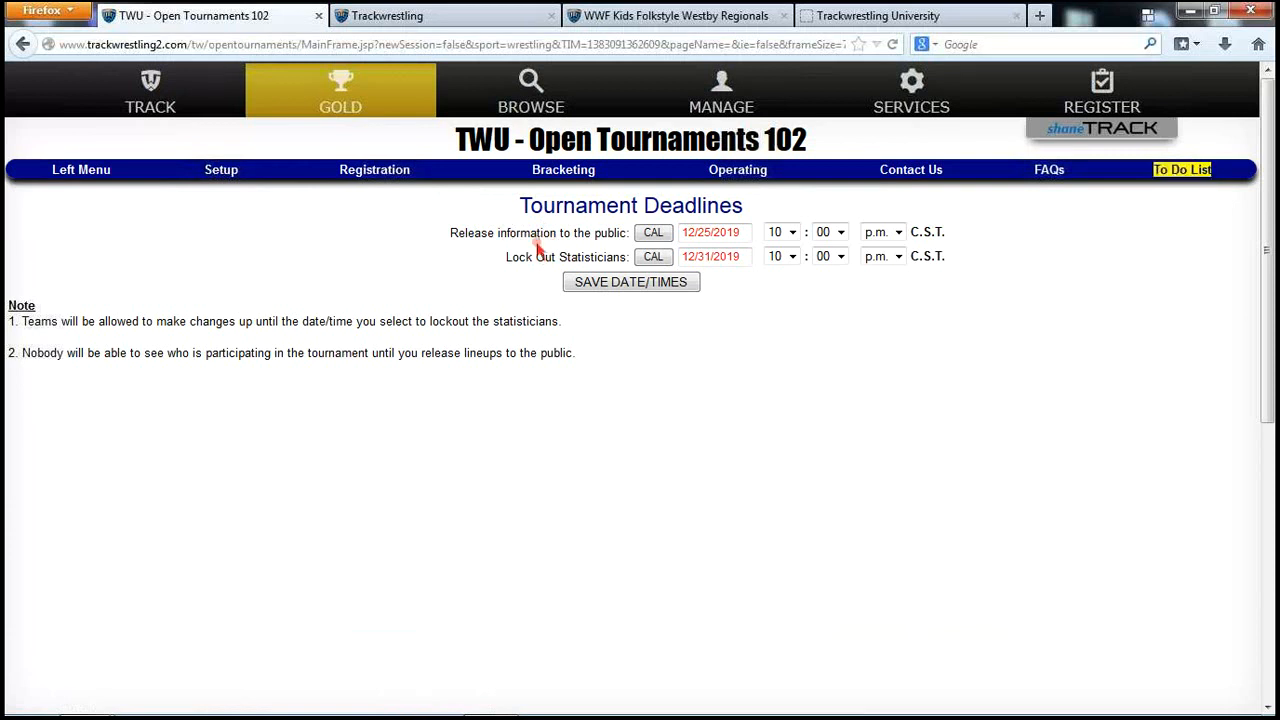
pyautogui.click(227, 174)
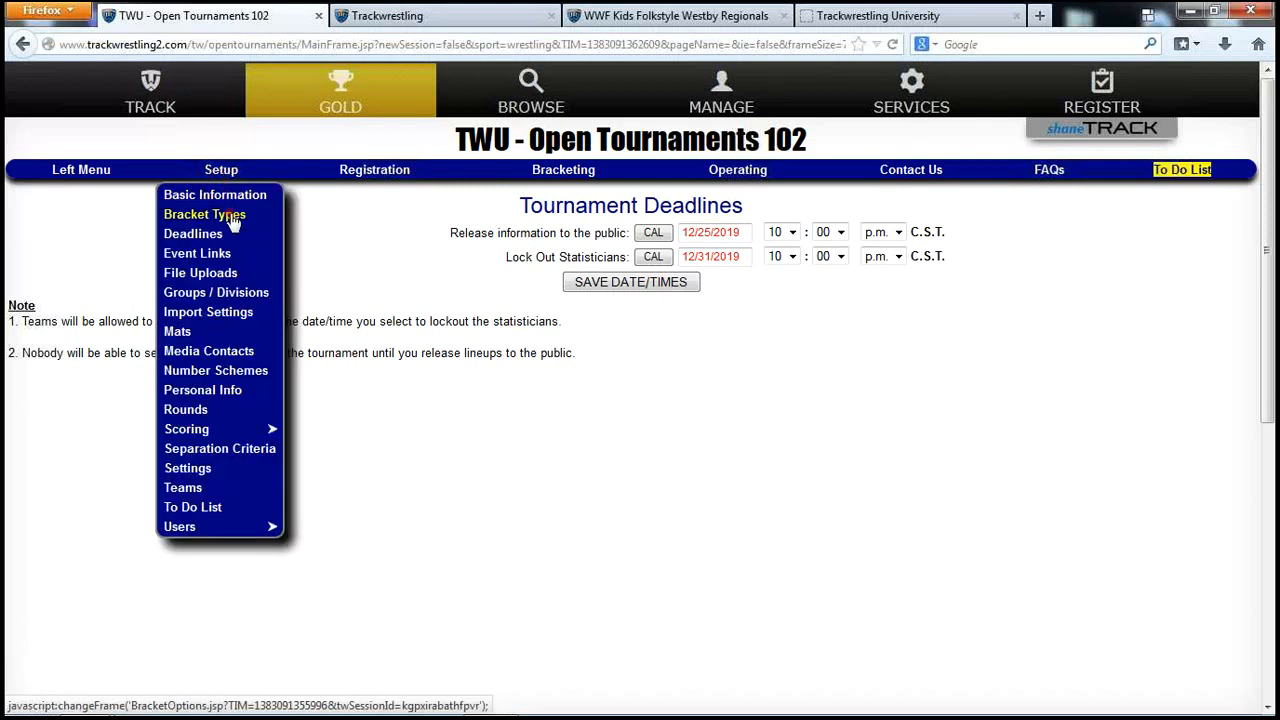
# Add the 16 Man WB-2nd Place 6, 8 Man WB-2nd Place 6 and 4 Man Round Robin bracket types
pyautogui.click(229, 214)
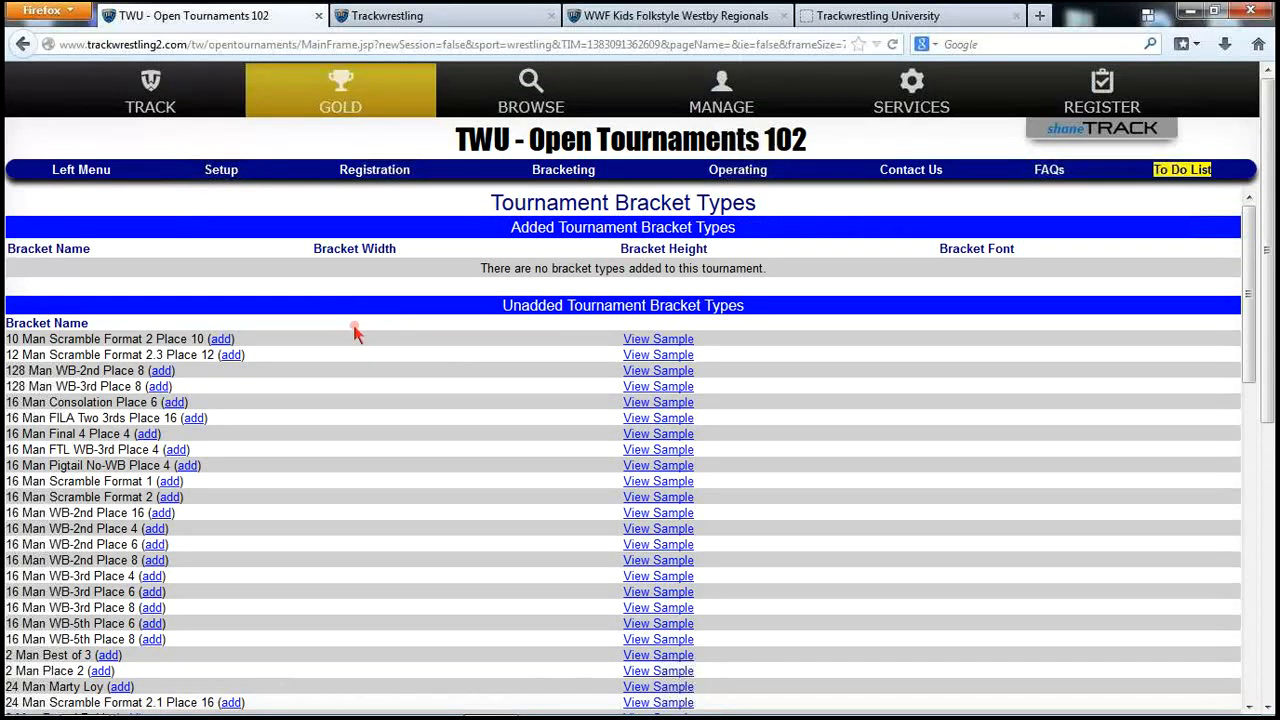
pyautogui.scroll(-2, 358, 460)
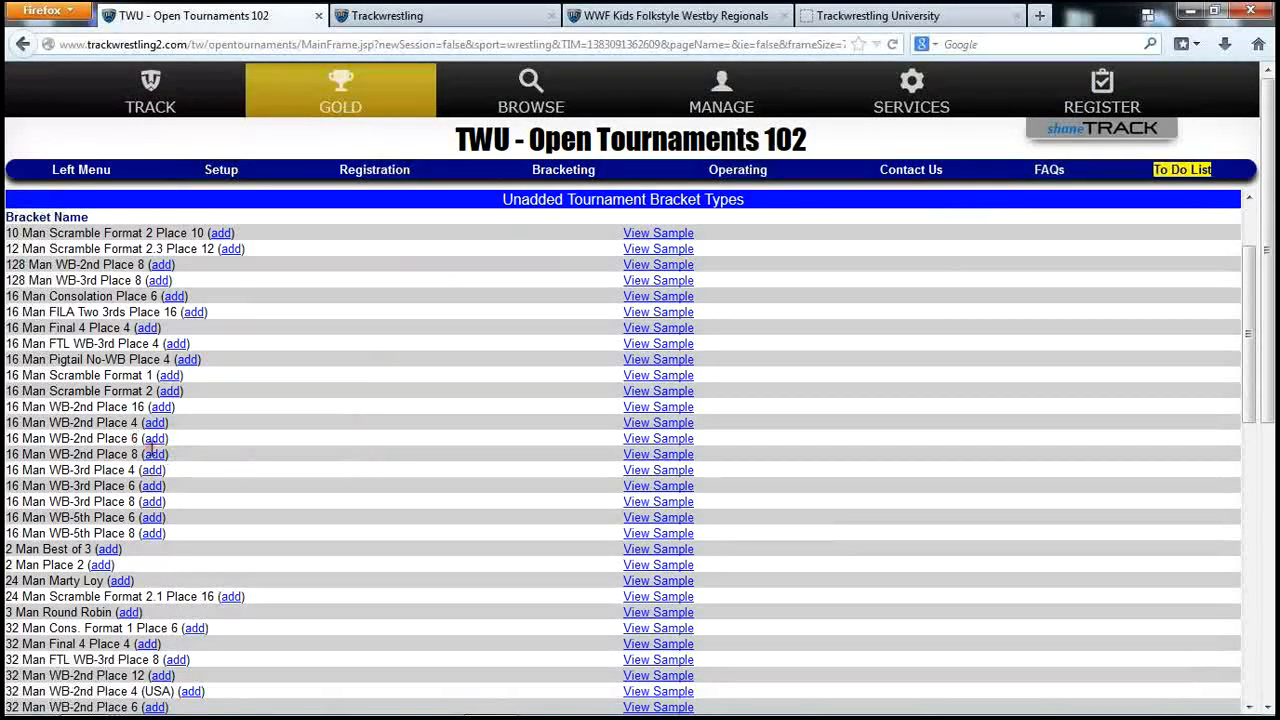
pyautogui.click(156, 440)
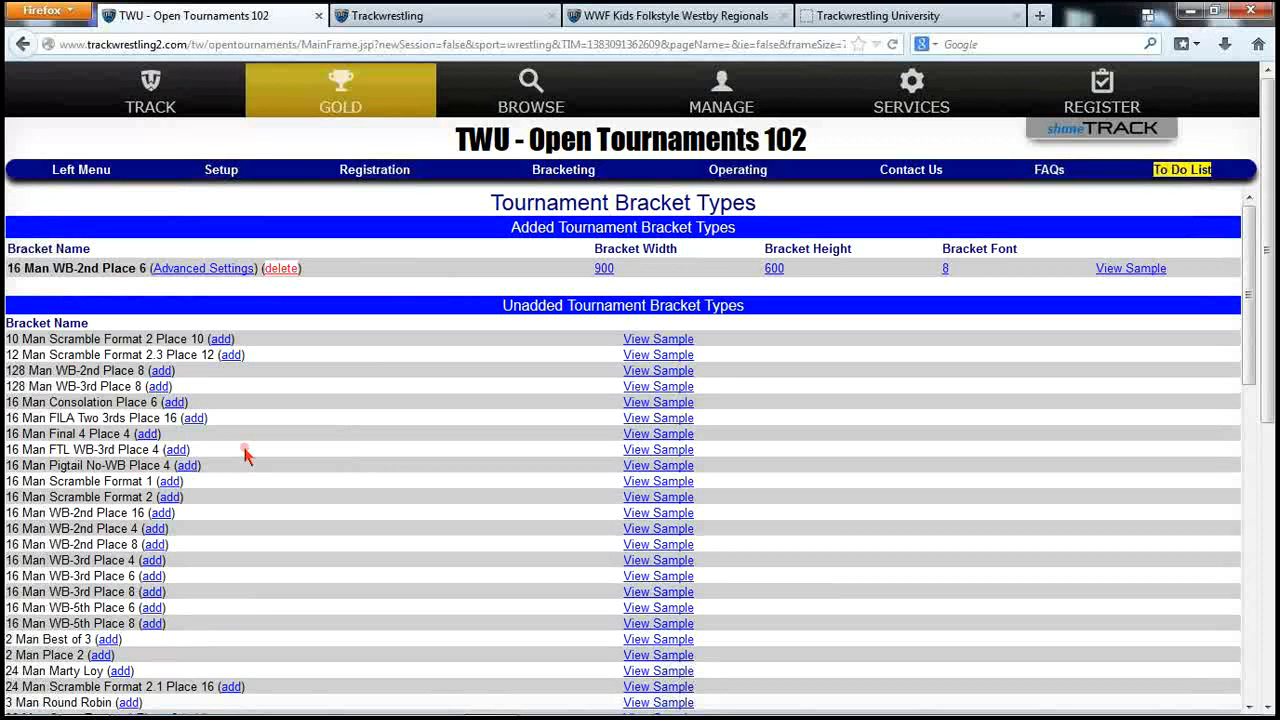
pyautogui.scroll(-15, 247, 452)
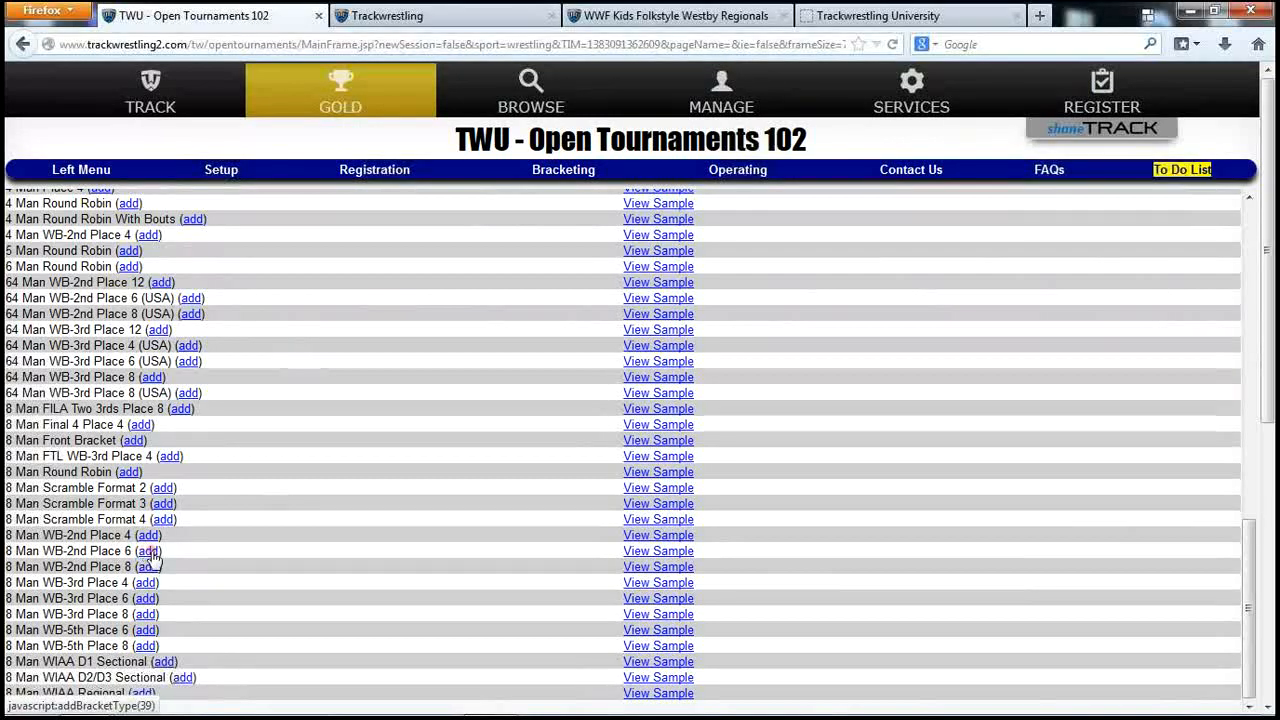
pyautogui.click(150, 555)
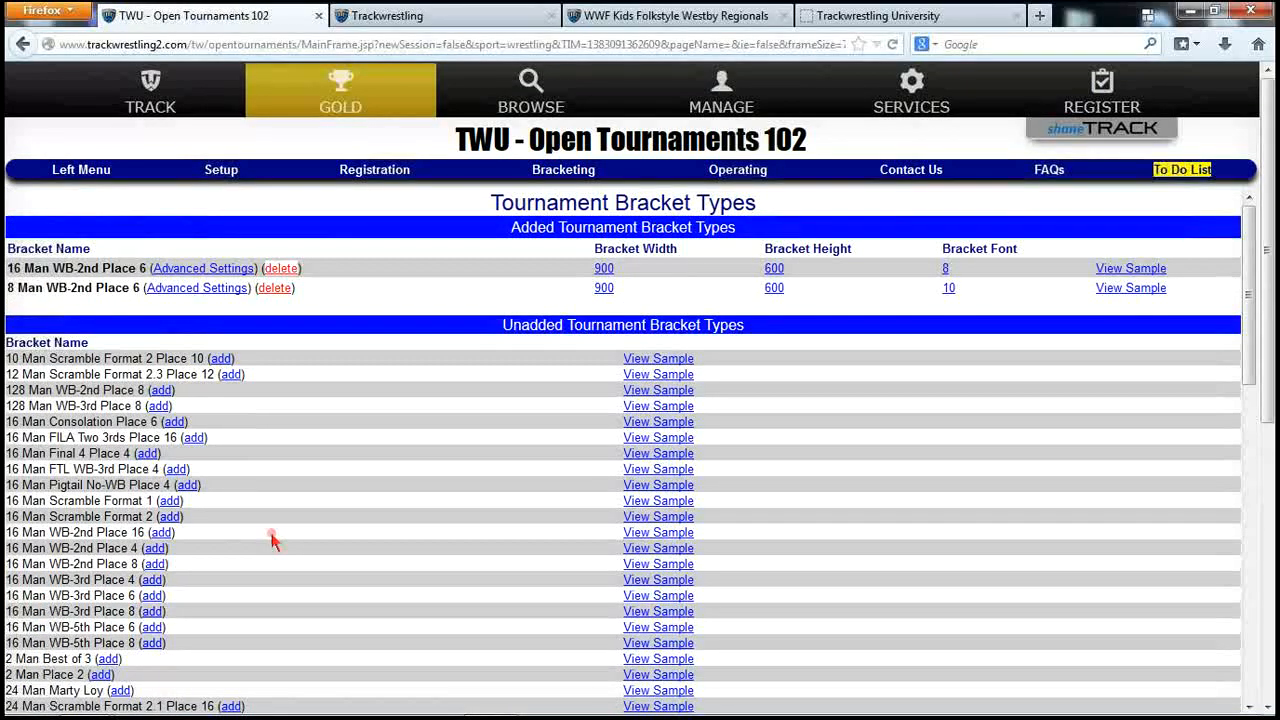
pyautogui.scroll(-4, 271, 537)
pyautogui.scroll(-3, 271, 540)
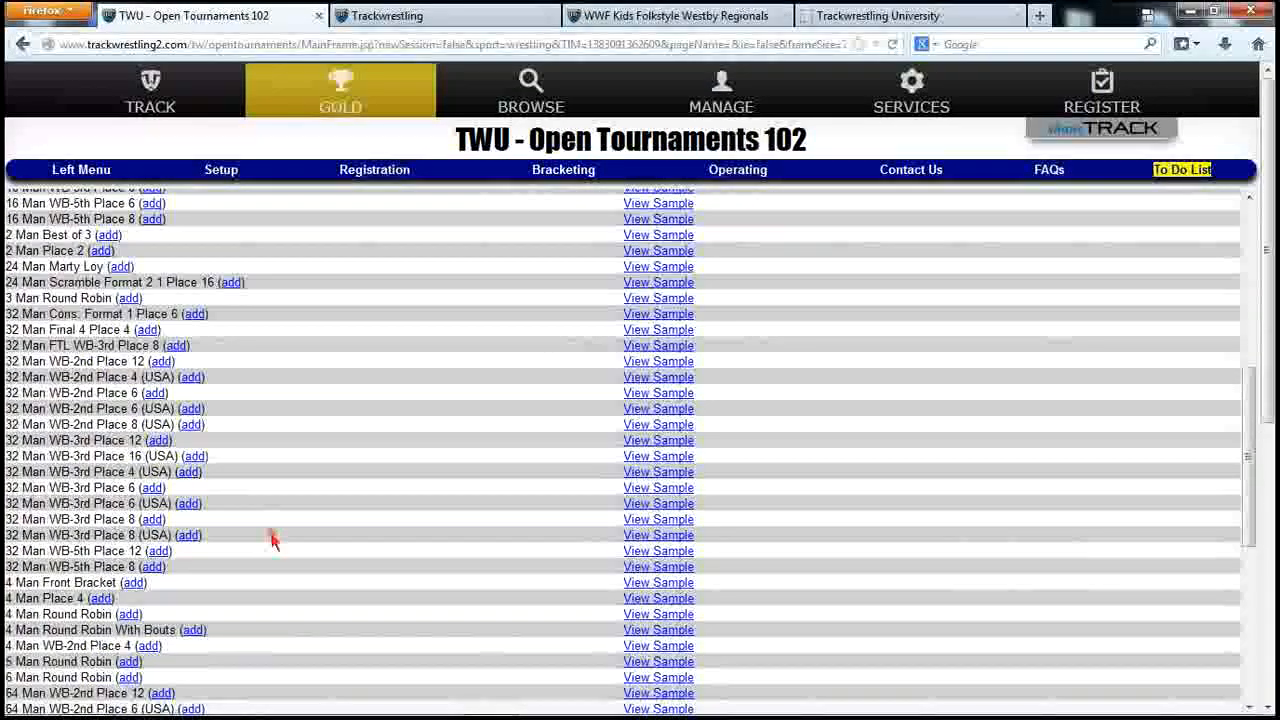
pyautogui.scroll(-2, 271, 540)
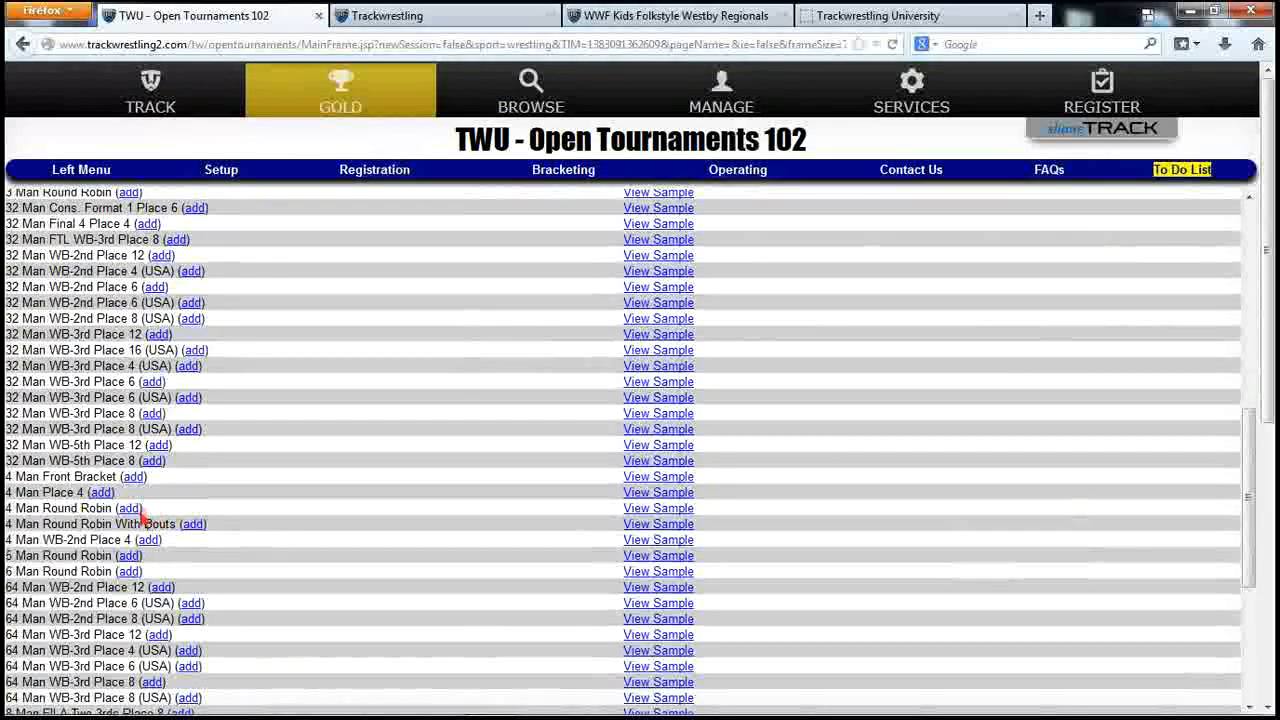
pyautogui.click(129, 509)
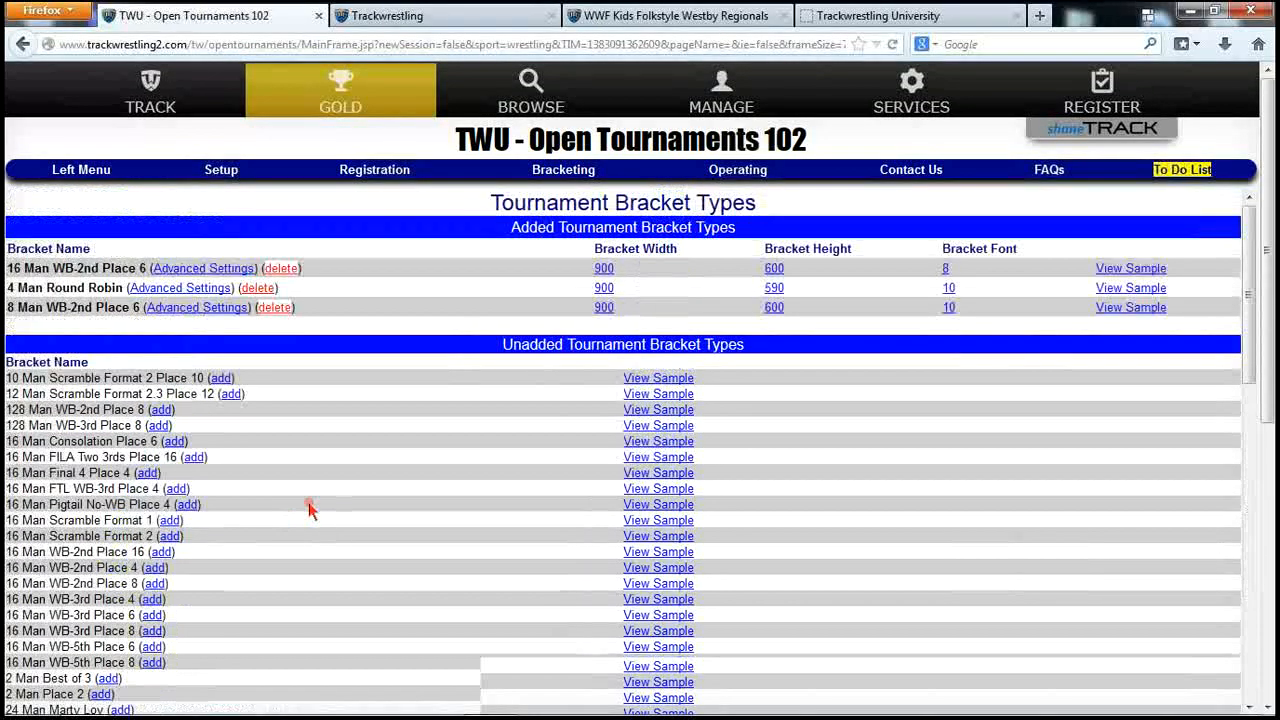
pyautogui.click(219, 170)
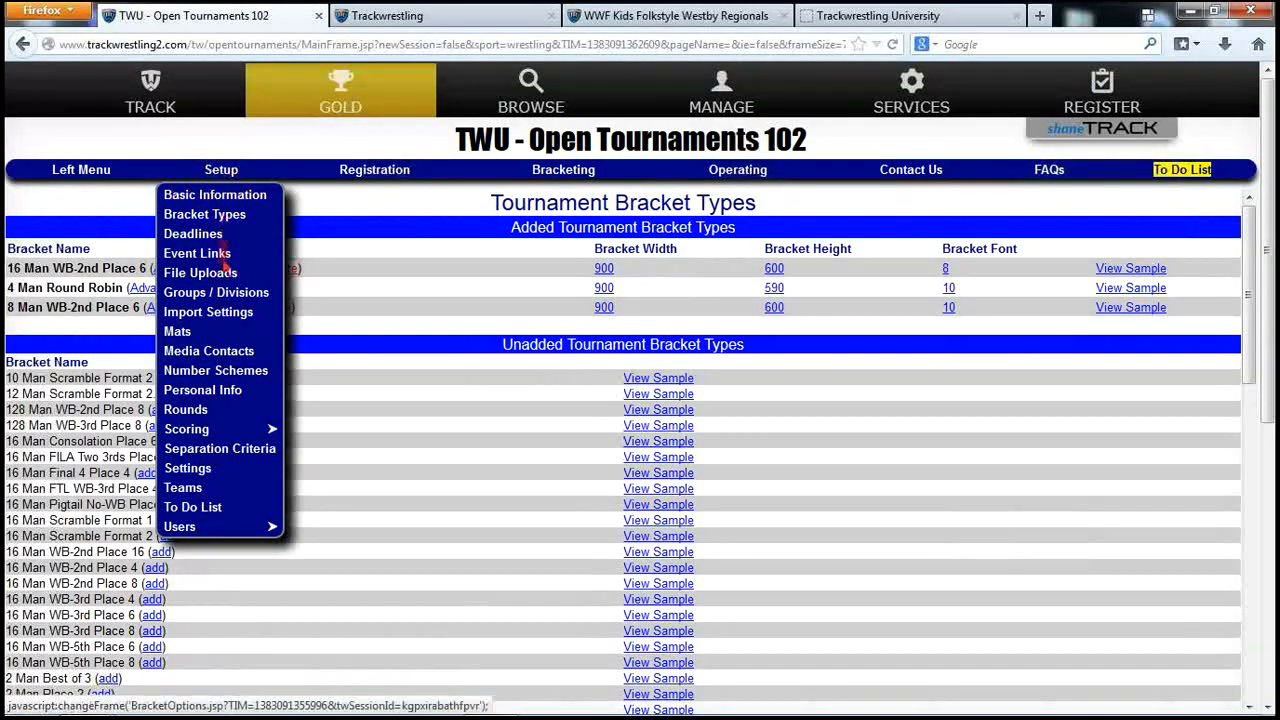
# Create a Folkstyle group named '5th and 6th Grade' with $0.00 entry fees
pyautogui.click(222, 292)
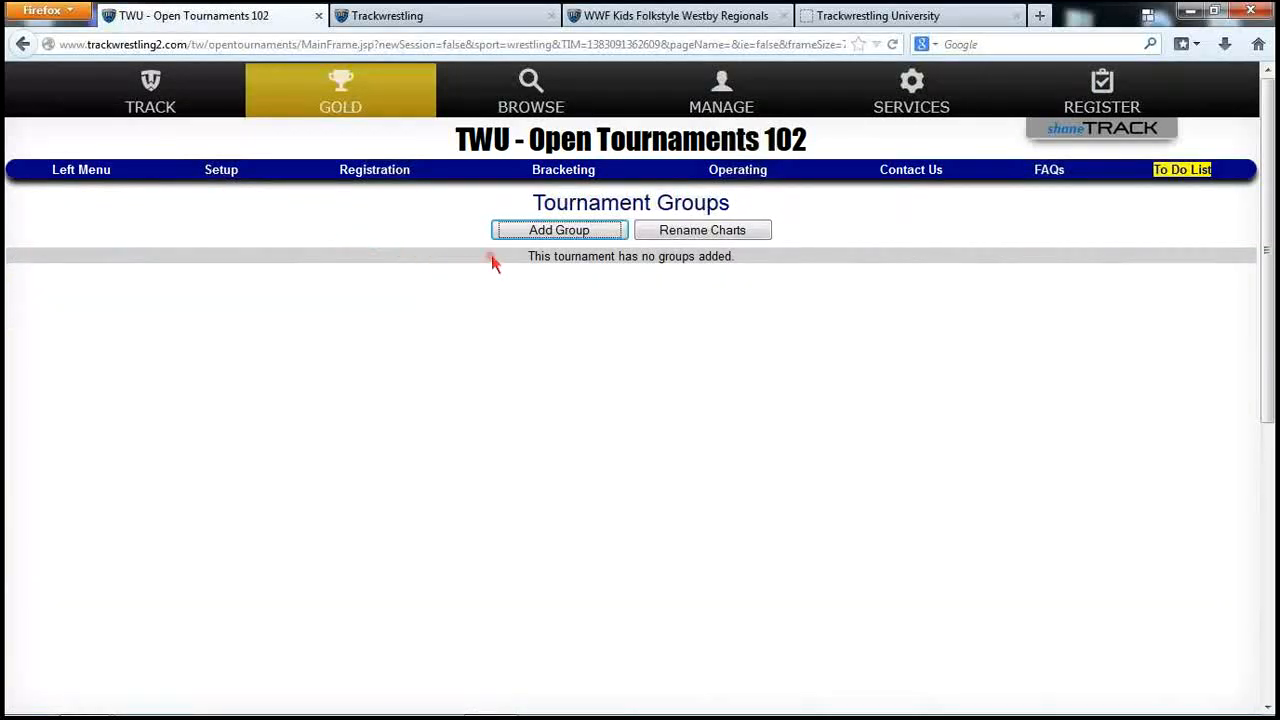
pyautogui.click(556, 231)
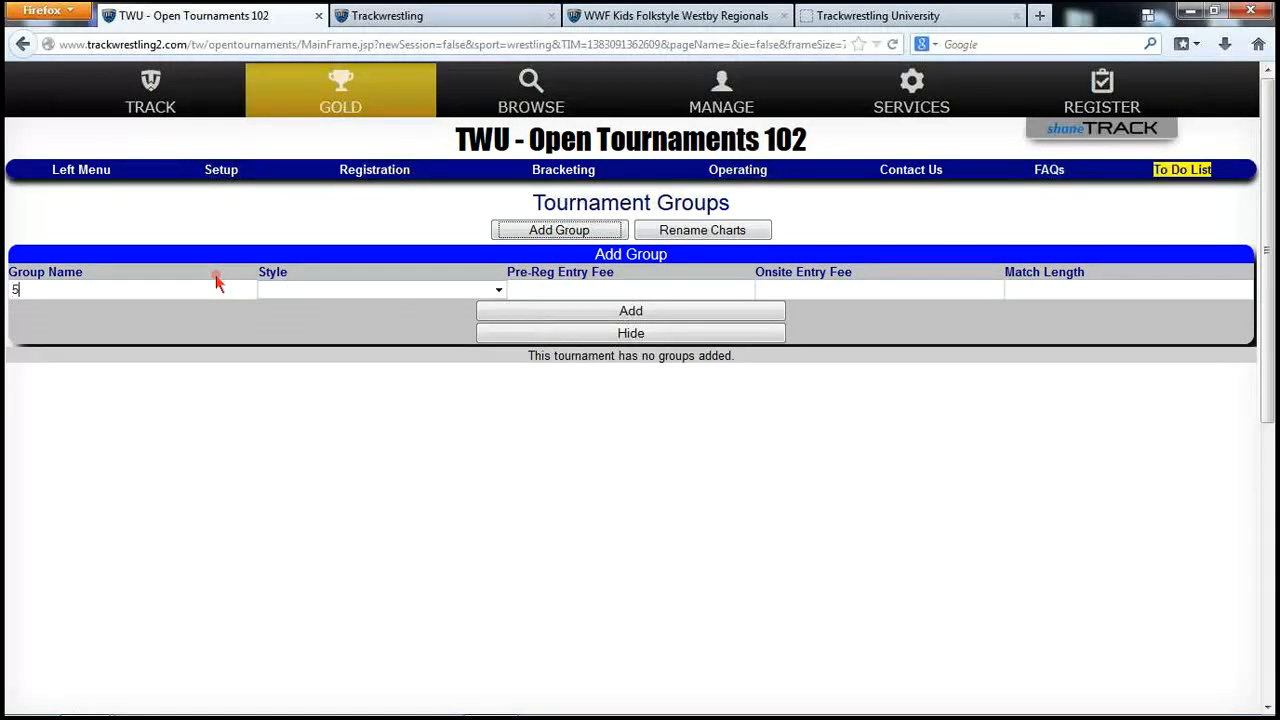
pyautogui.write('th and 6th Grade')
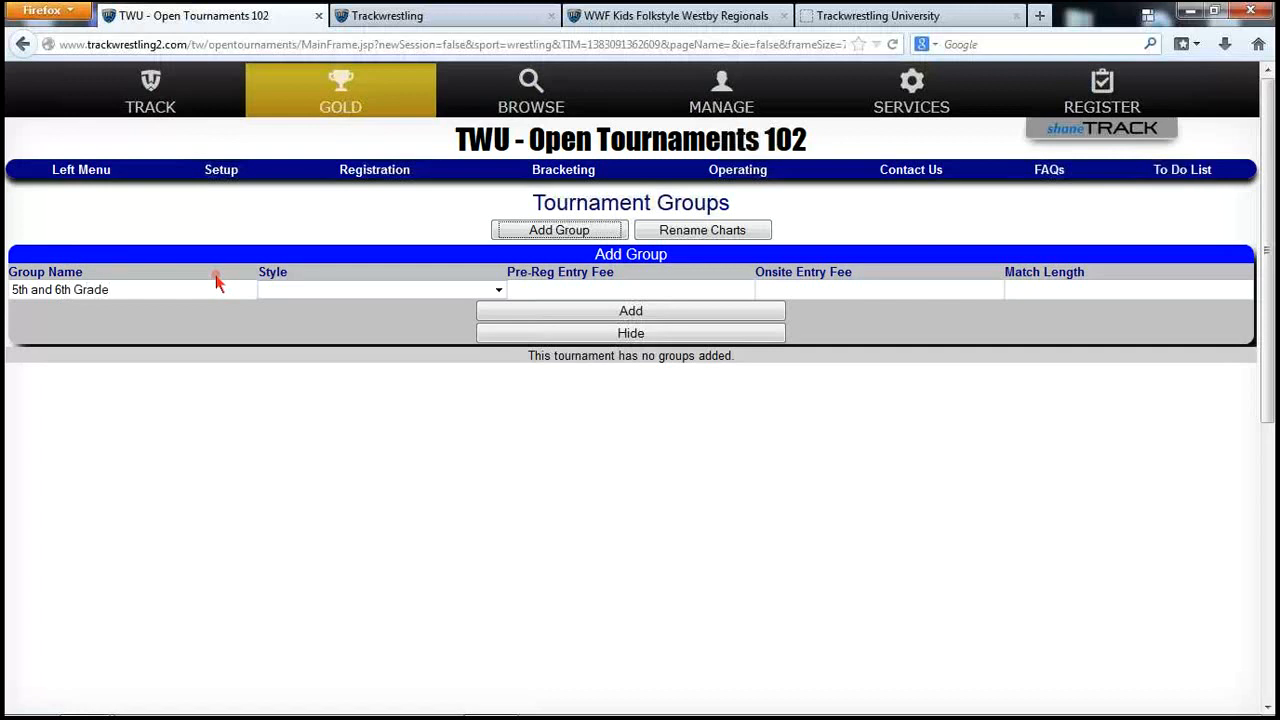
pyautogui.click(316, 293)
pyautogui.click(320, 316)
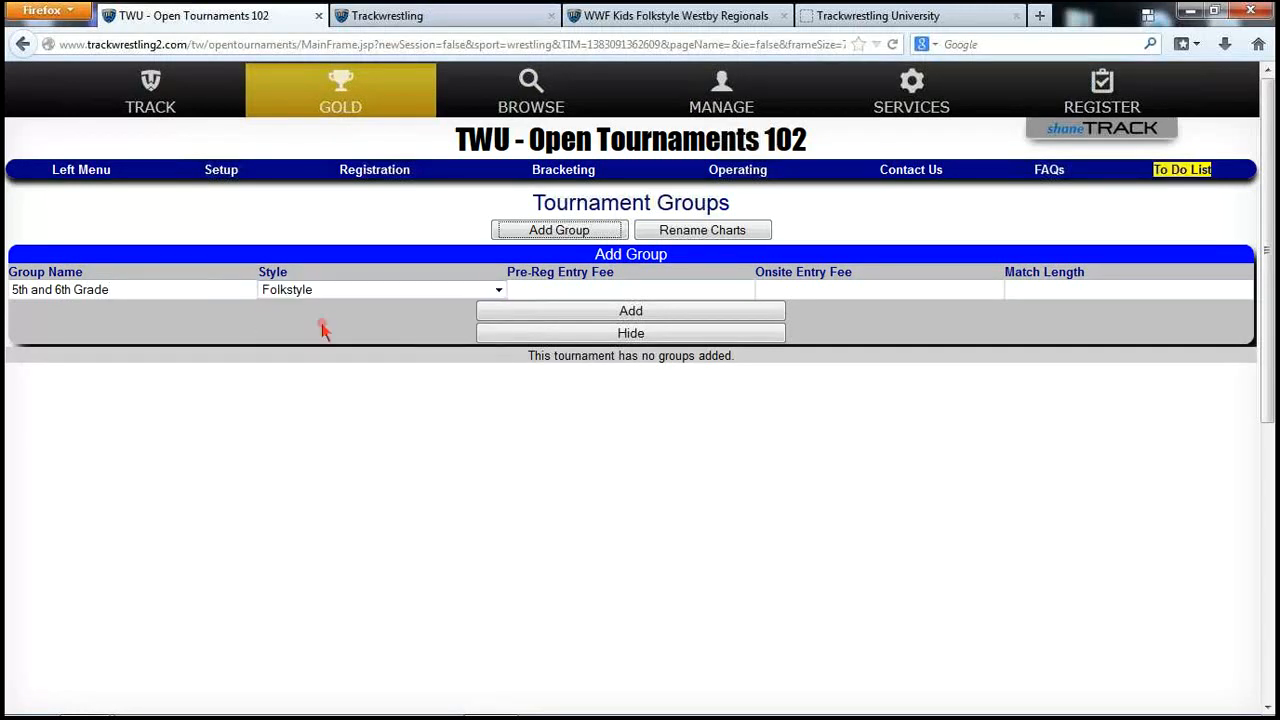
pyautogui.click(607, 288)
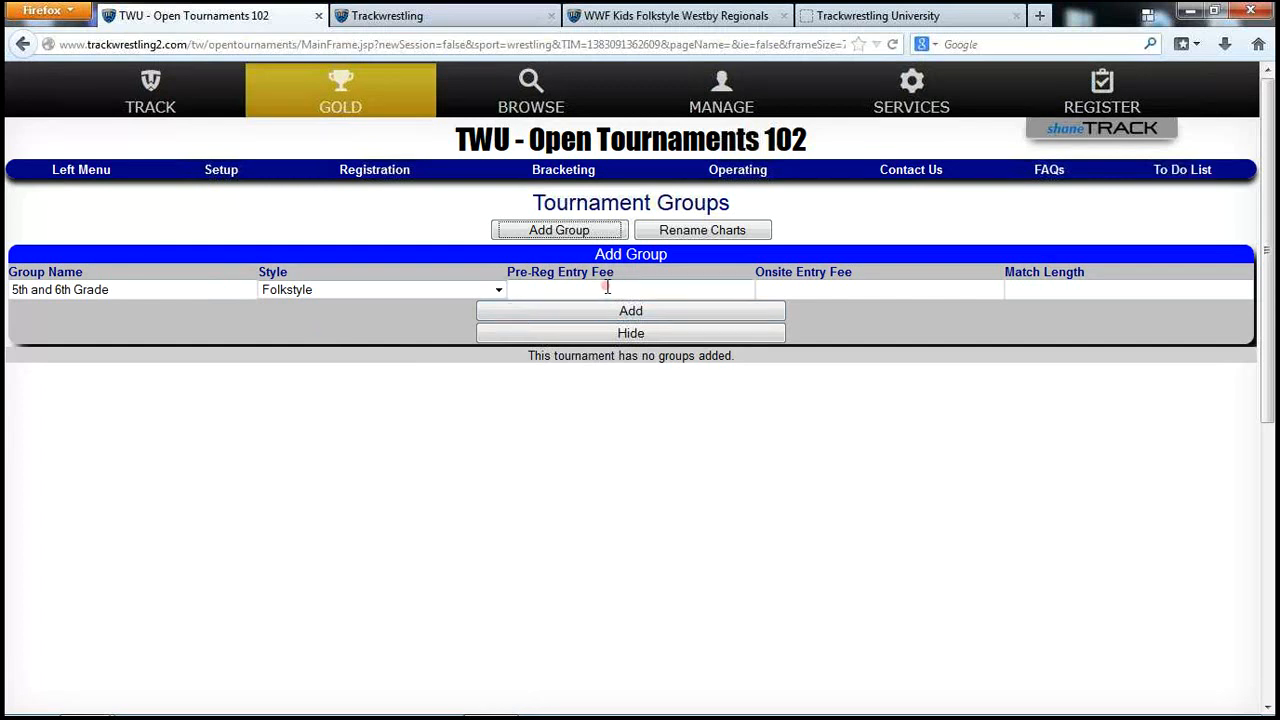
pyautogui.click(696, 314)
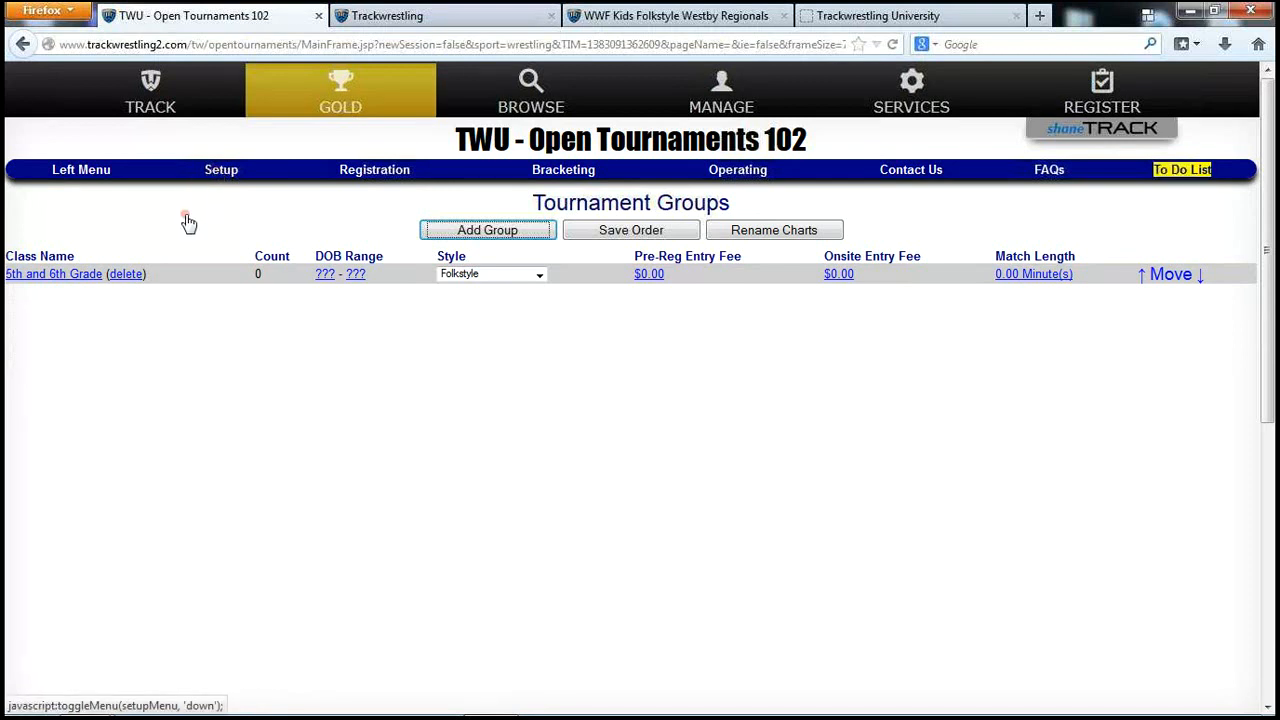
# Add weight class 60 with max weight 60 to the 5th and 6th Grade group
pyautogui.click(62, 276)
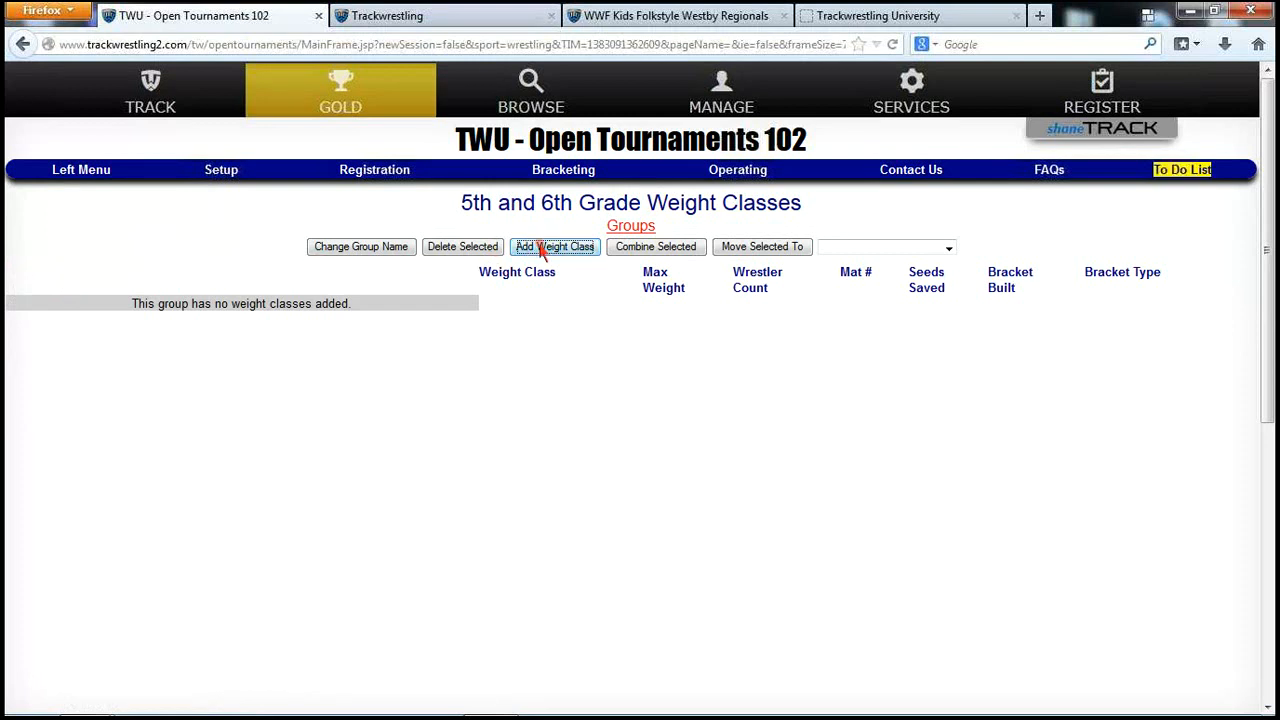
pyautogui.click(540, 250)
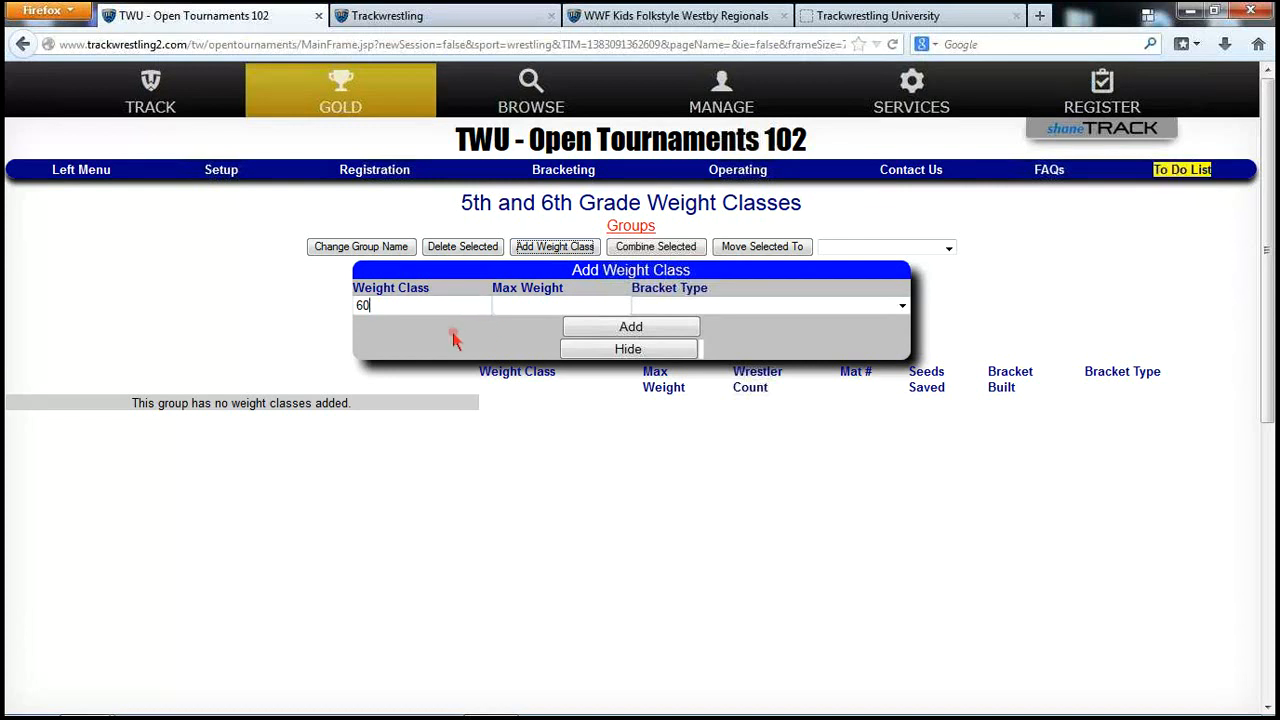
pyautogui.press('Tab')
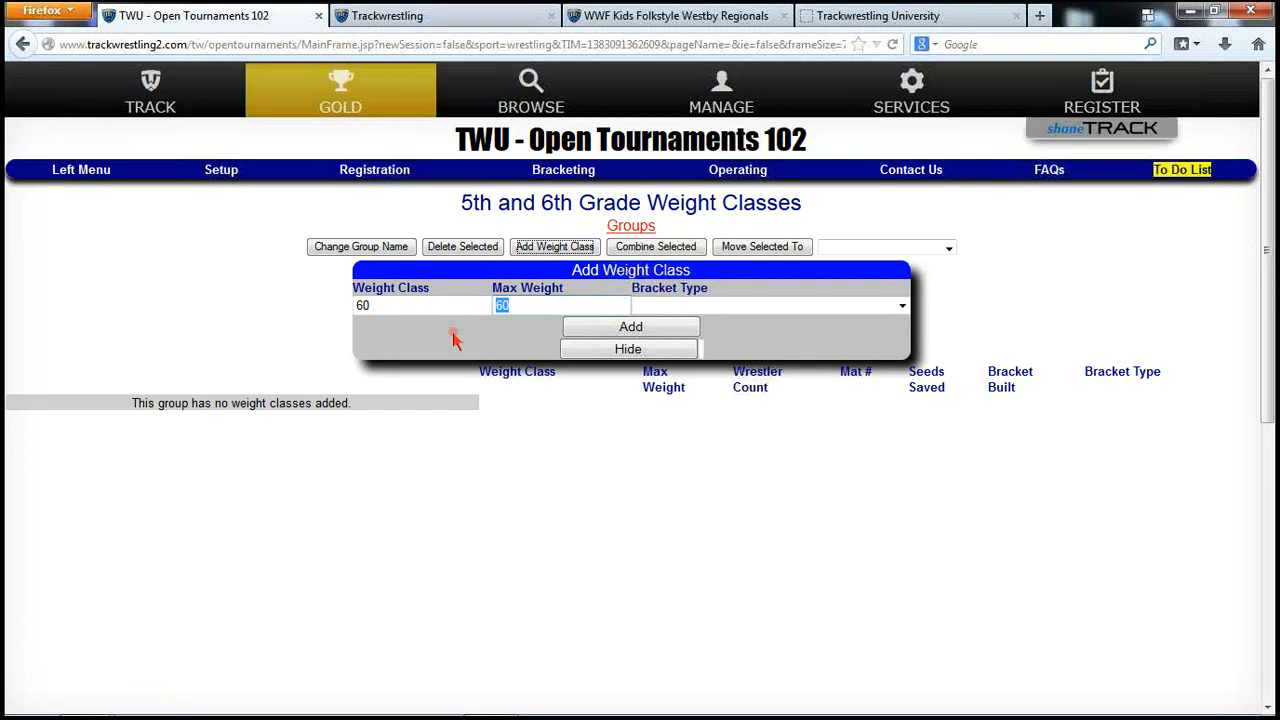
pyautogui.click(510, 308)
pyautogui.press('BackSpace')
pyautogui.write('1')
pyautogui.moveTo(514, 305); pyautogui.dragTo(493, 306)
pyautogui.write('60')
pyautogui.click(659, 331)
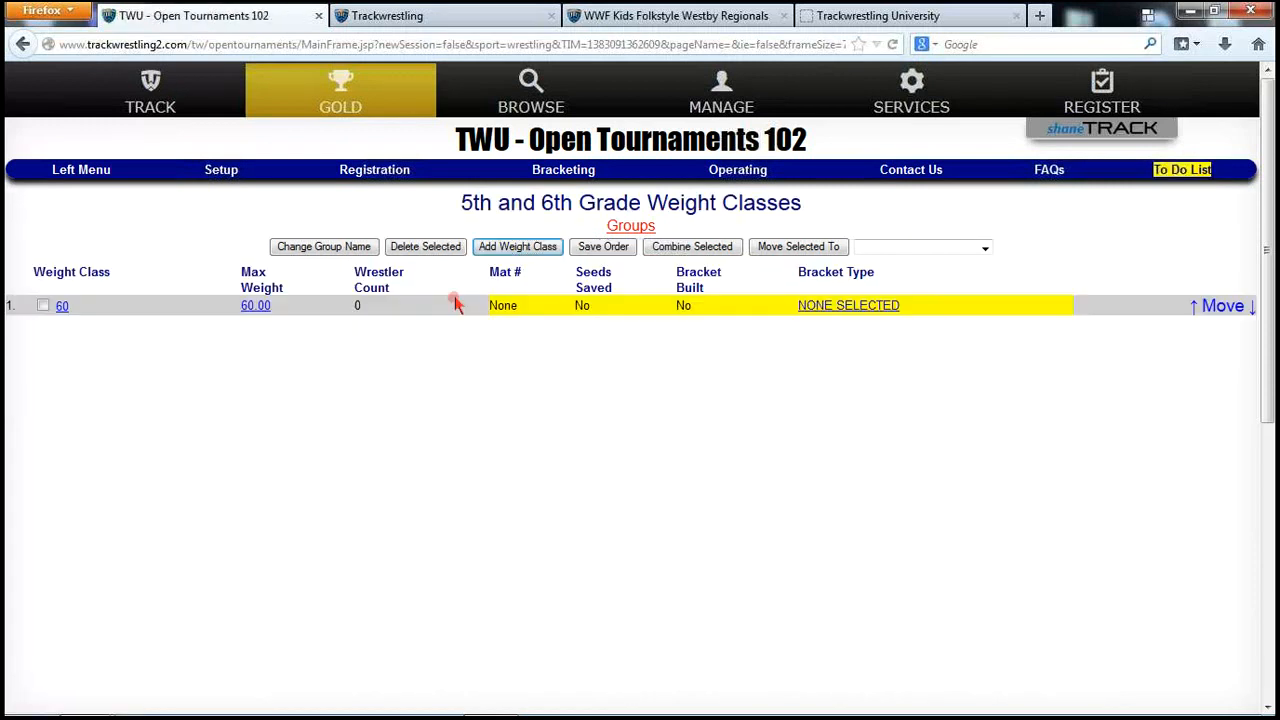
# Add weight class 65 with max weight 65, then return to the groups list
pyautogui.click(510, 252)
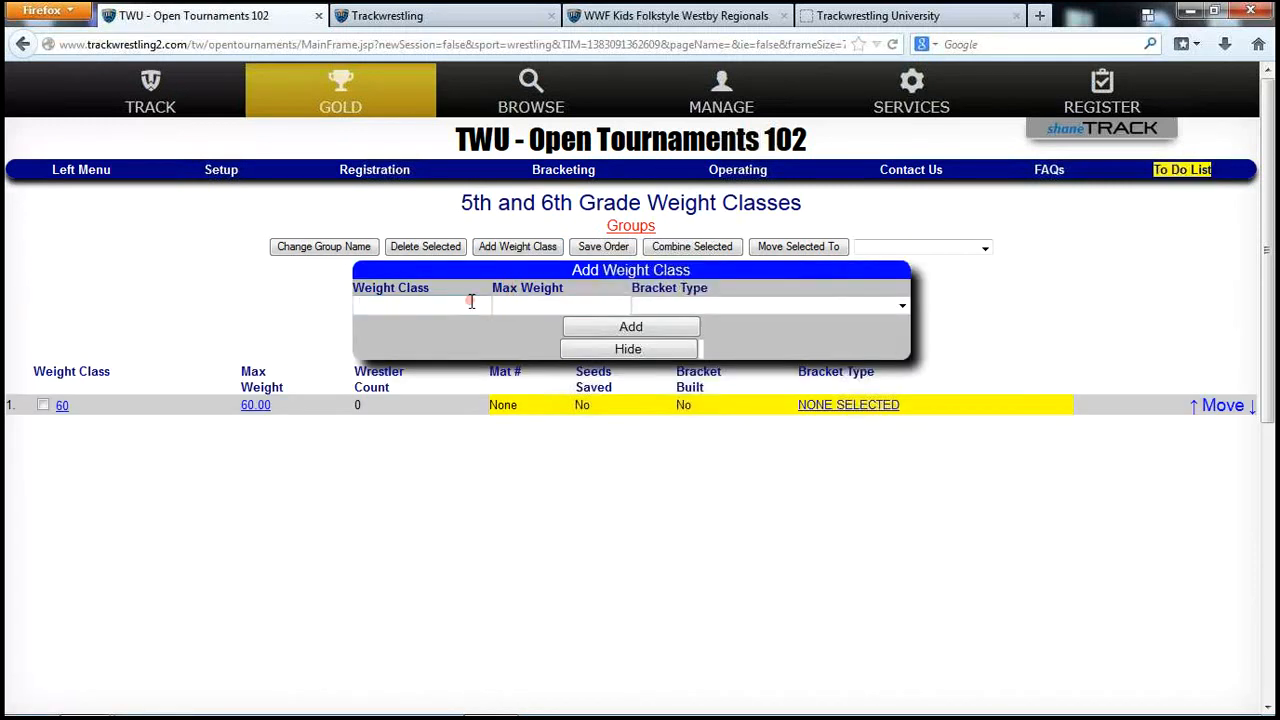
pyautogui.write('65')
pyautogui.press('Tab')
pyautogui.click(606, 331)
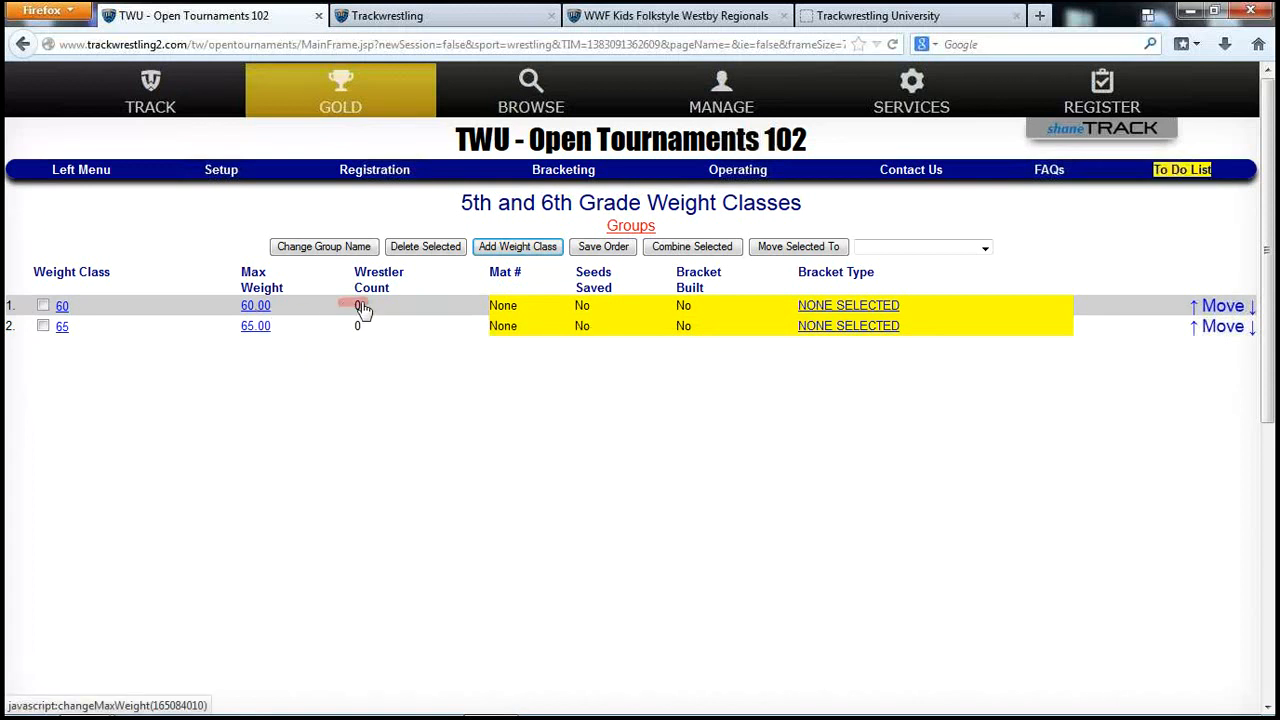
pyautogui.click(612, 226)
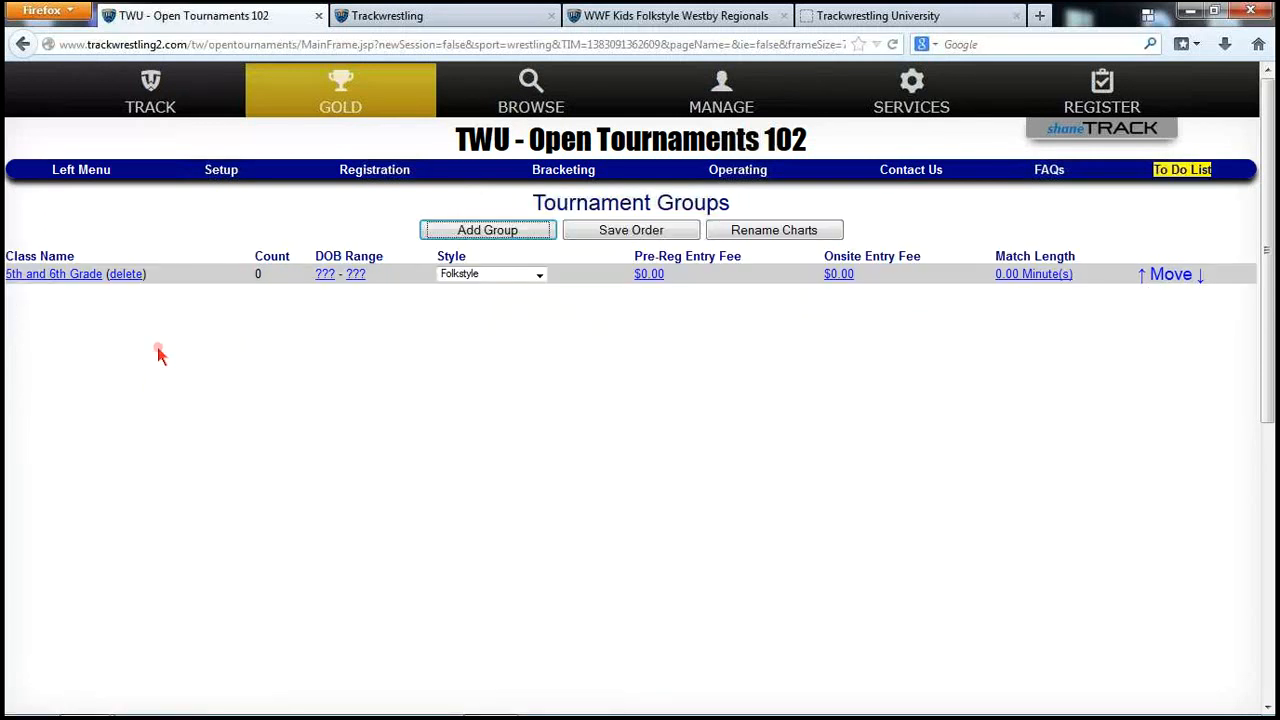
# In Import Settings, search 'westby' and pick WWF Kids Folkstyle Westby Regionals as the source
pyautogui.click(222, 175)
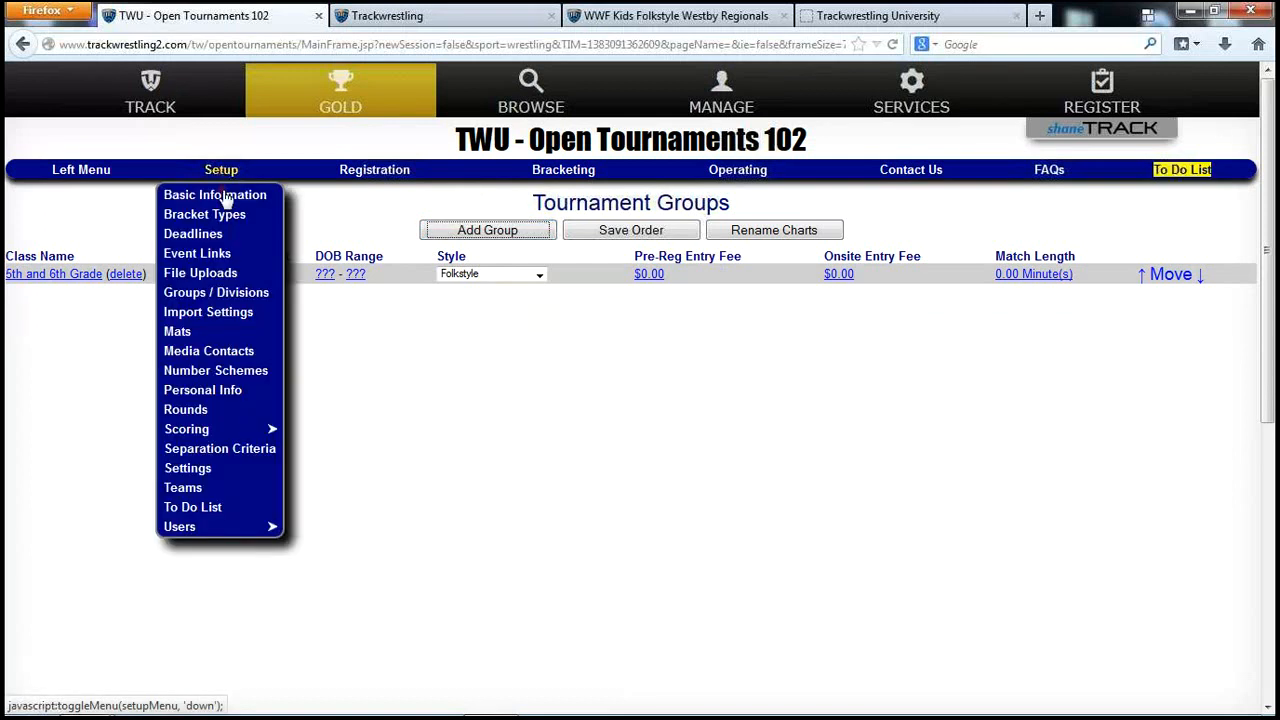
pyautogui.click(220, 316)
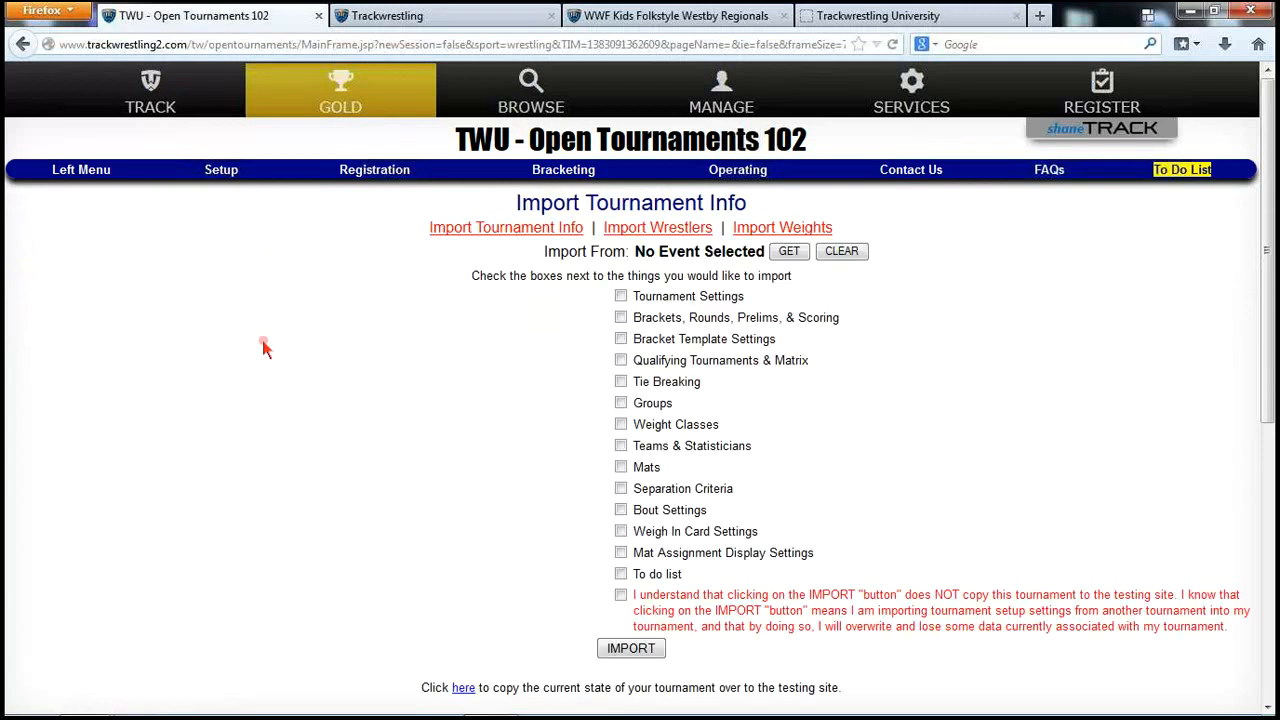
pyautogui.click(789, 253)
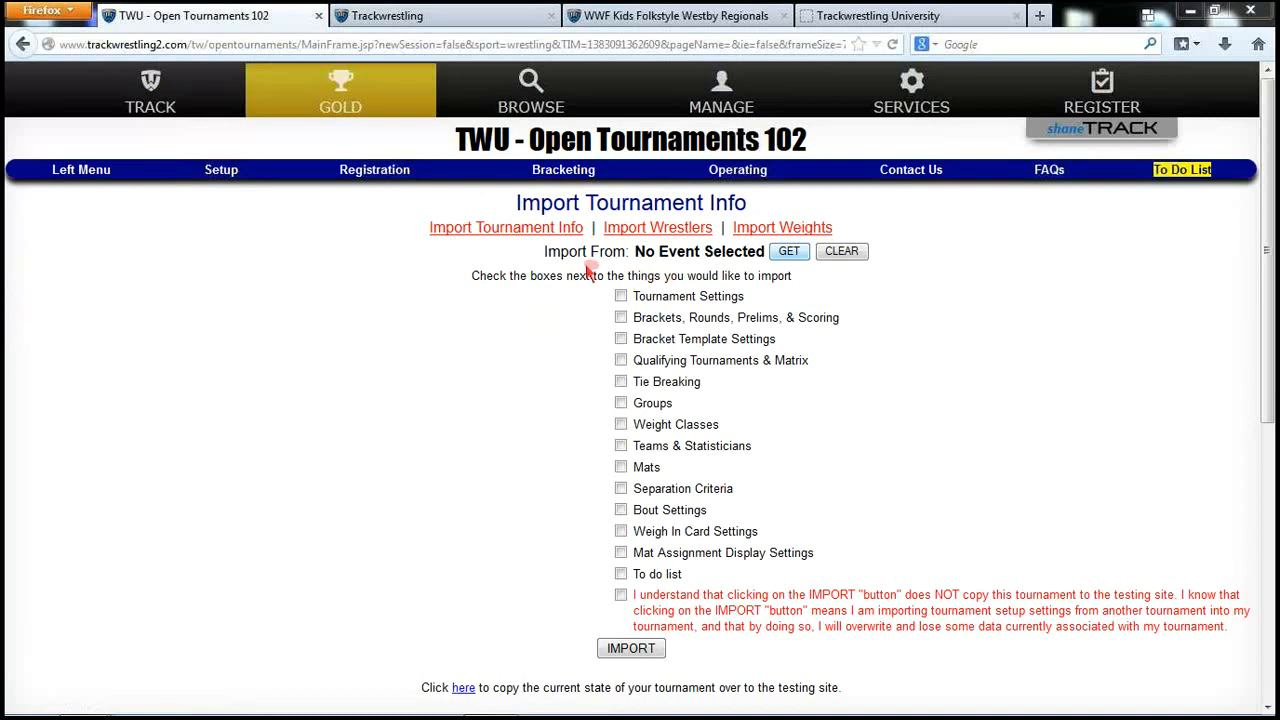
pyautogui.click(355, 298)
pyautogui.write('westby')
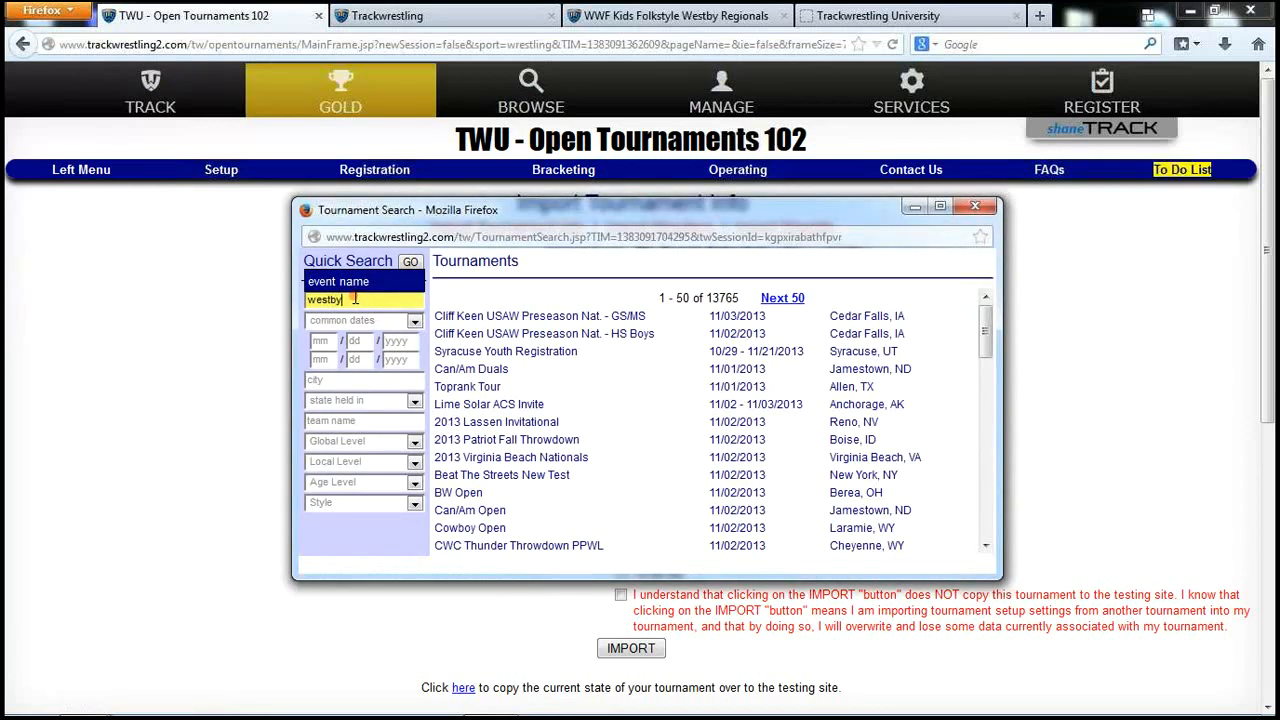
pyautogui.press('Return')
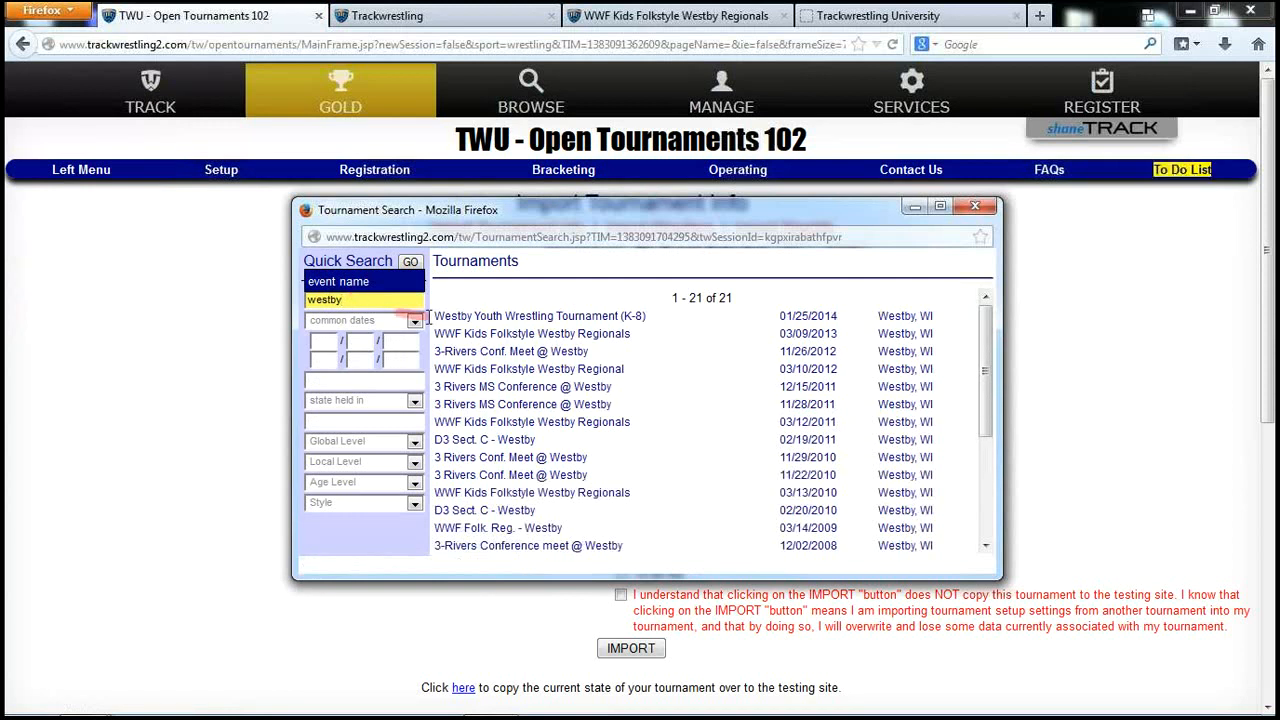
pyautogui.click(530, 340)
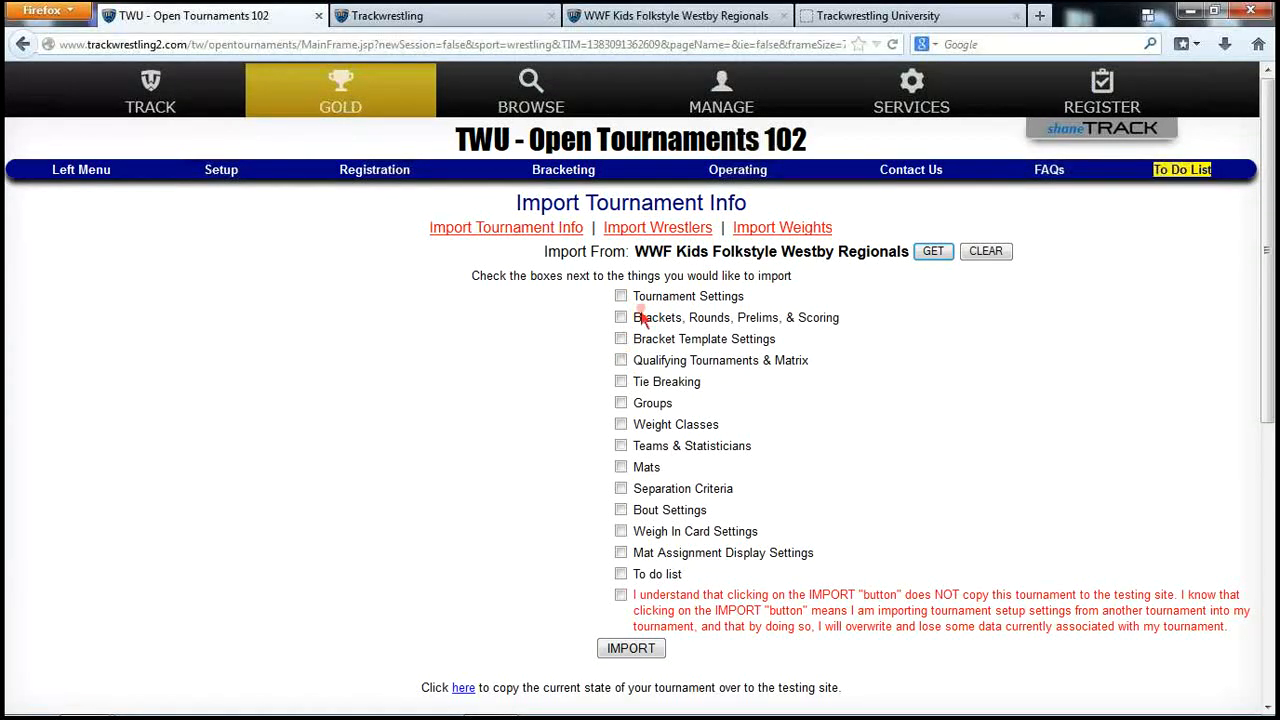
# Import Groups, Weight Classes and Teams & Statisticians from Westby Regionals, confirming the overwrite
pyautogui.click(621, 403)
pyautogui.click(621, 446)
pyautogui.click(620, 595)
pyautogui.click(624, 648)
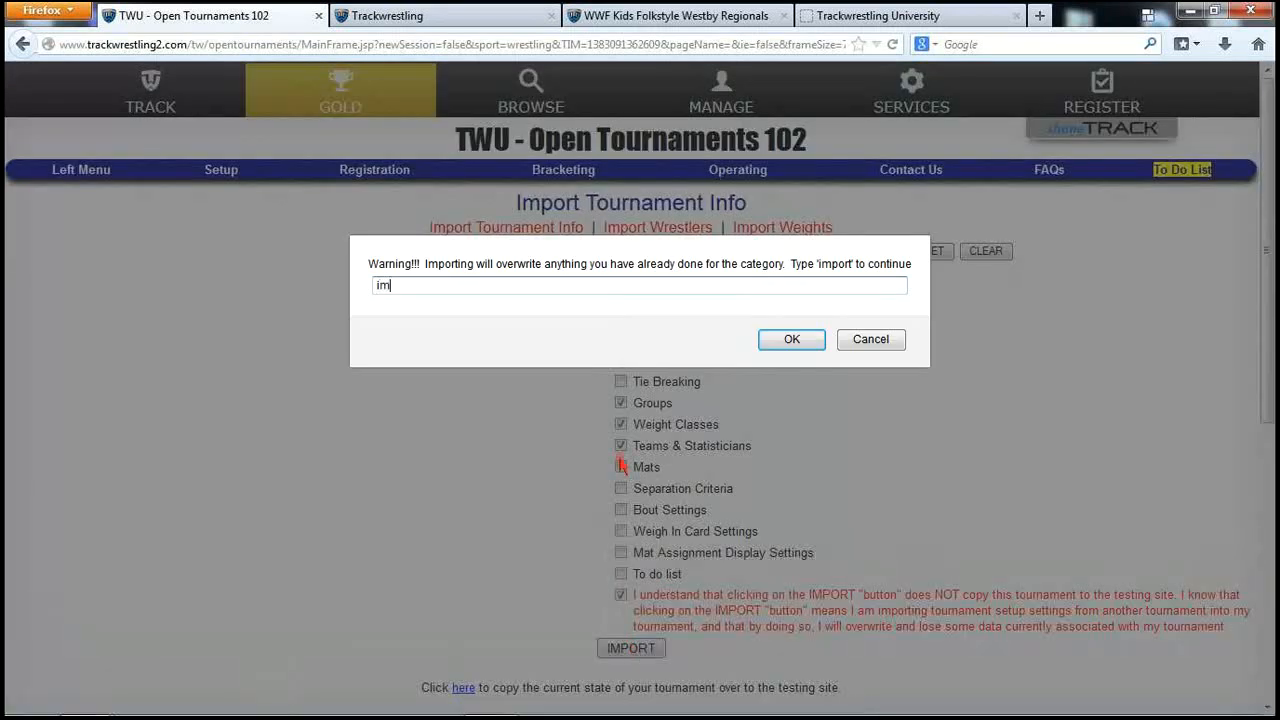
pyautogui.press('Return')
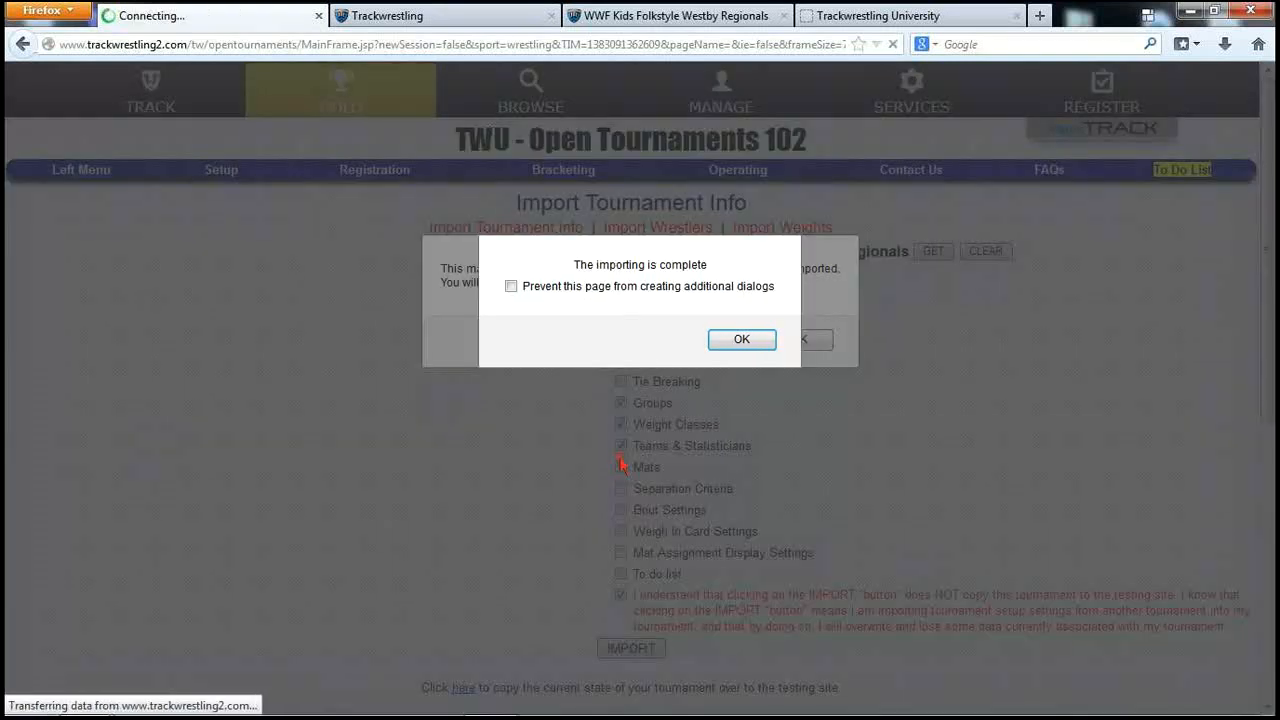
pyautogui.click(742, 340)
pyautogui.click(778, 338)
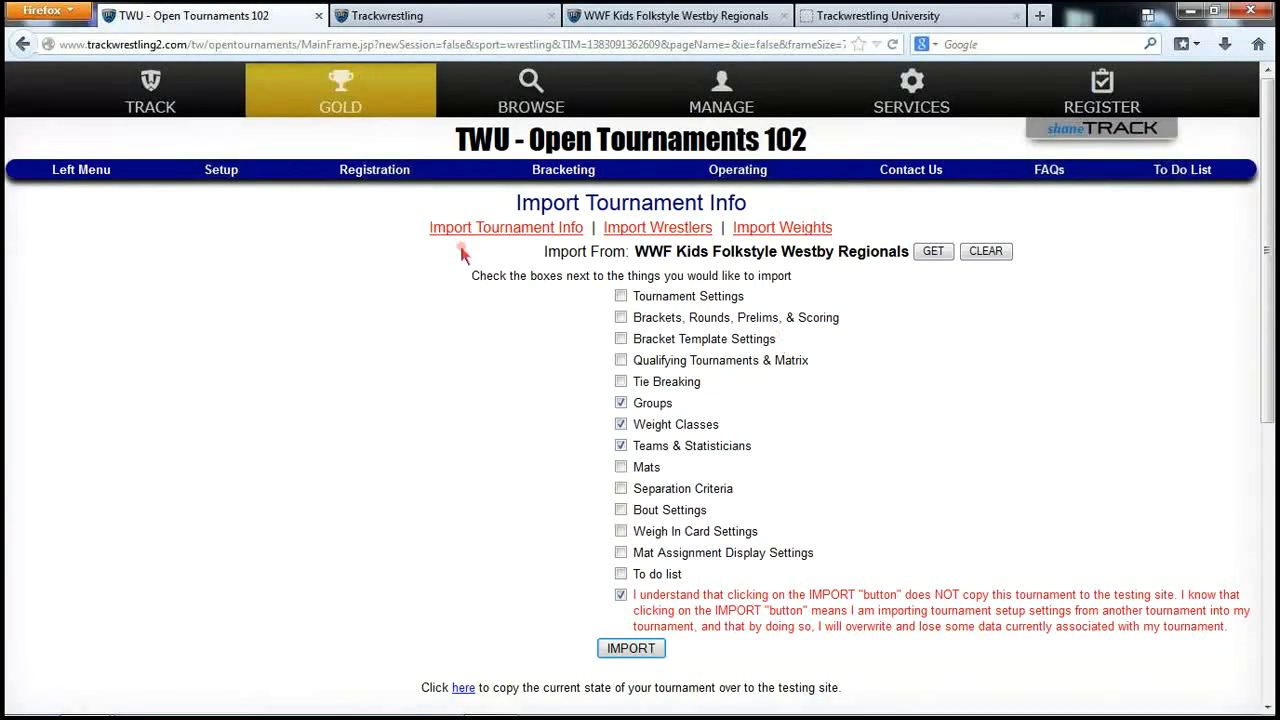
pyautogui.click(229, 175)
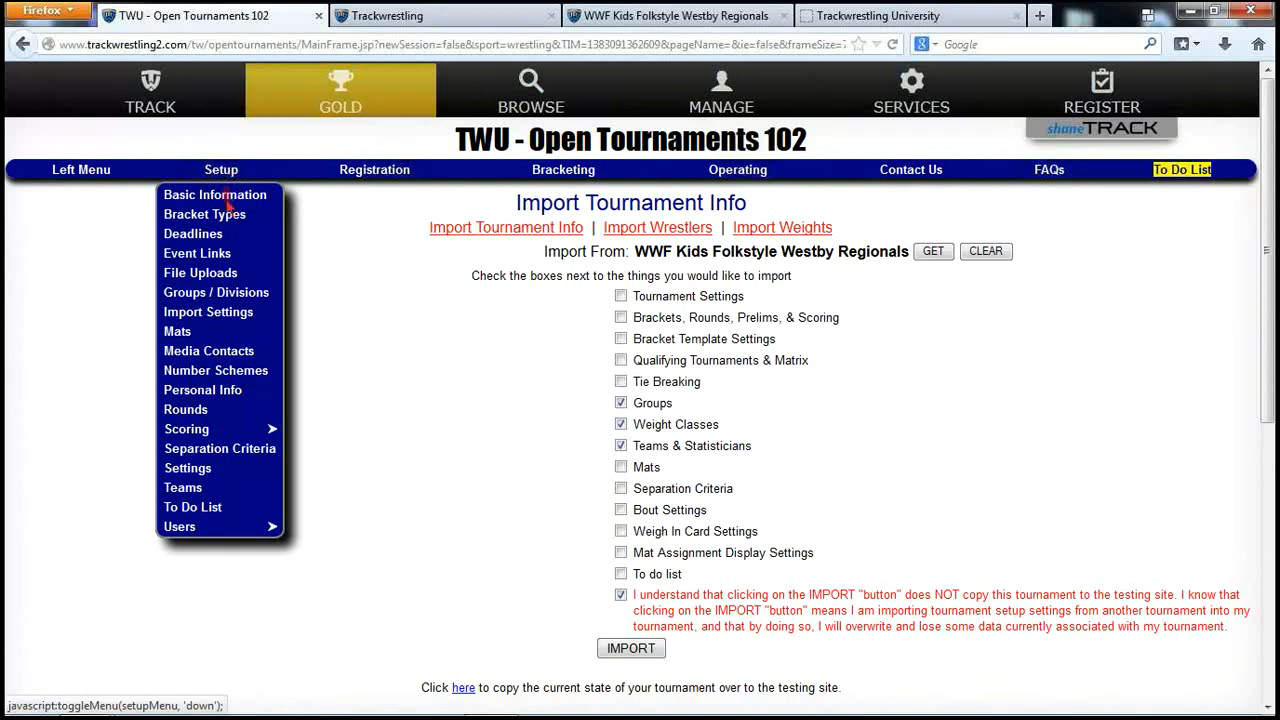
# Delete the 5th and 6th Grade group, confirming with 'deleteentiregroup'
pyautogui.click(240, 290)
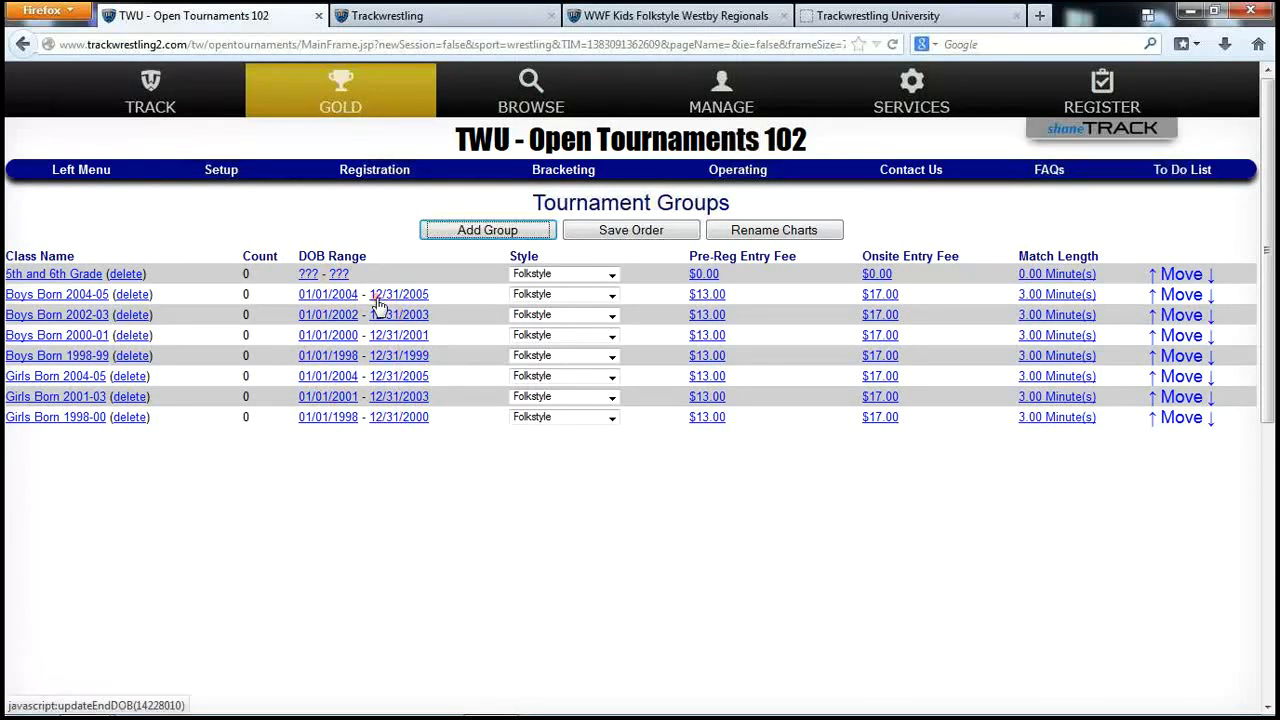
pyautogui.click(128, 274)
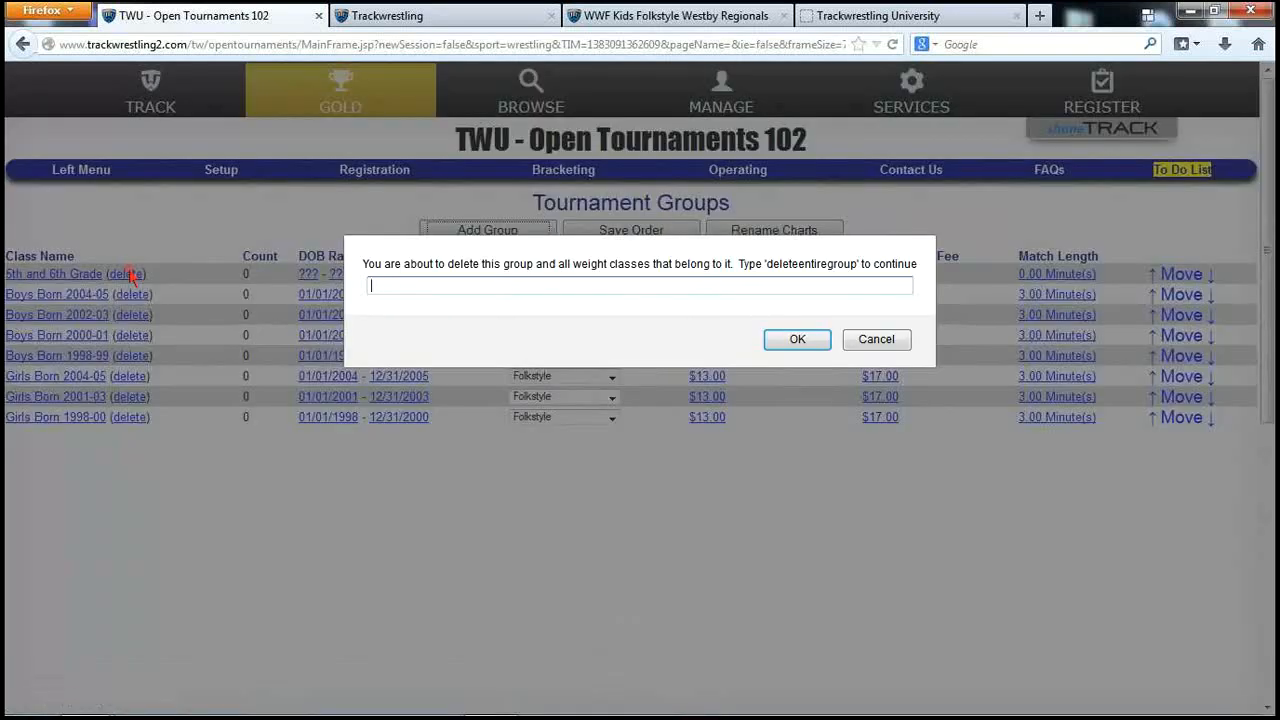
pyautogui.write('deleteentiregroup')
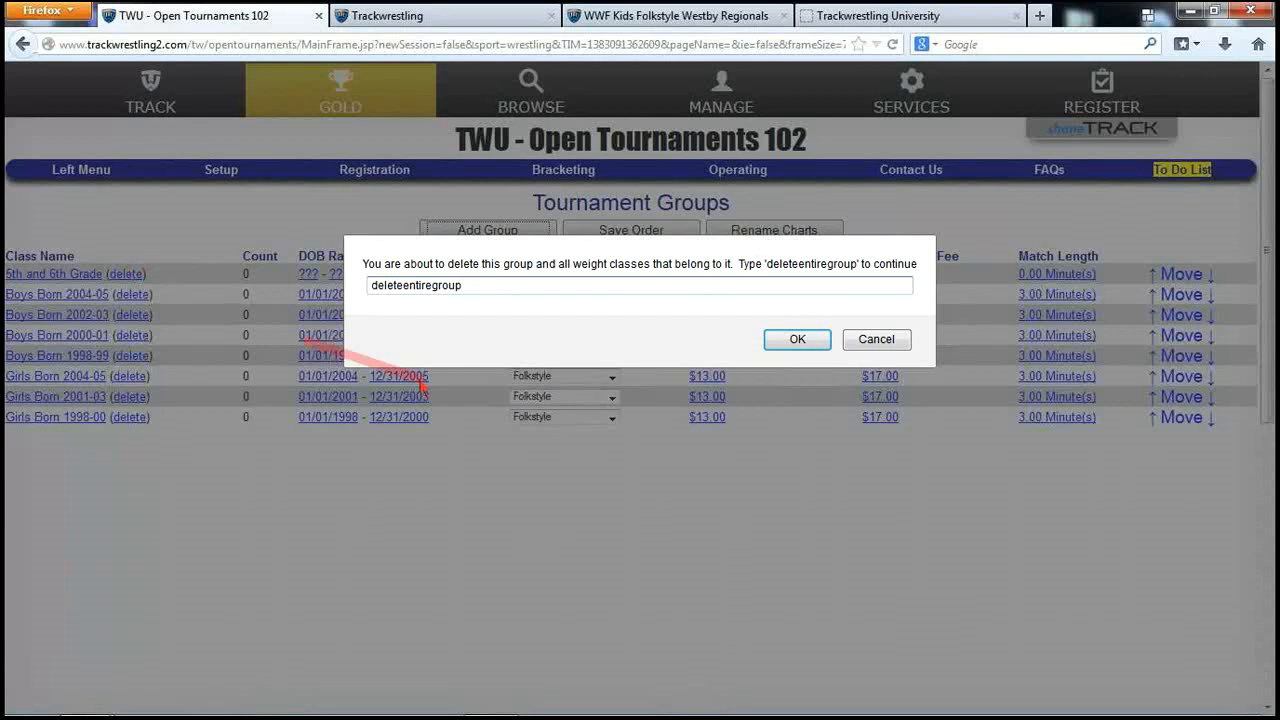
pyautogui.click(800, 341)
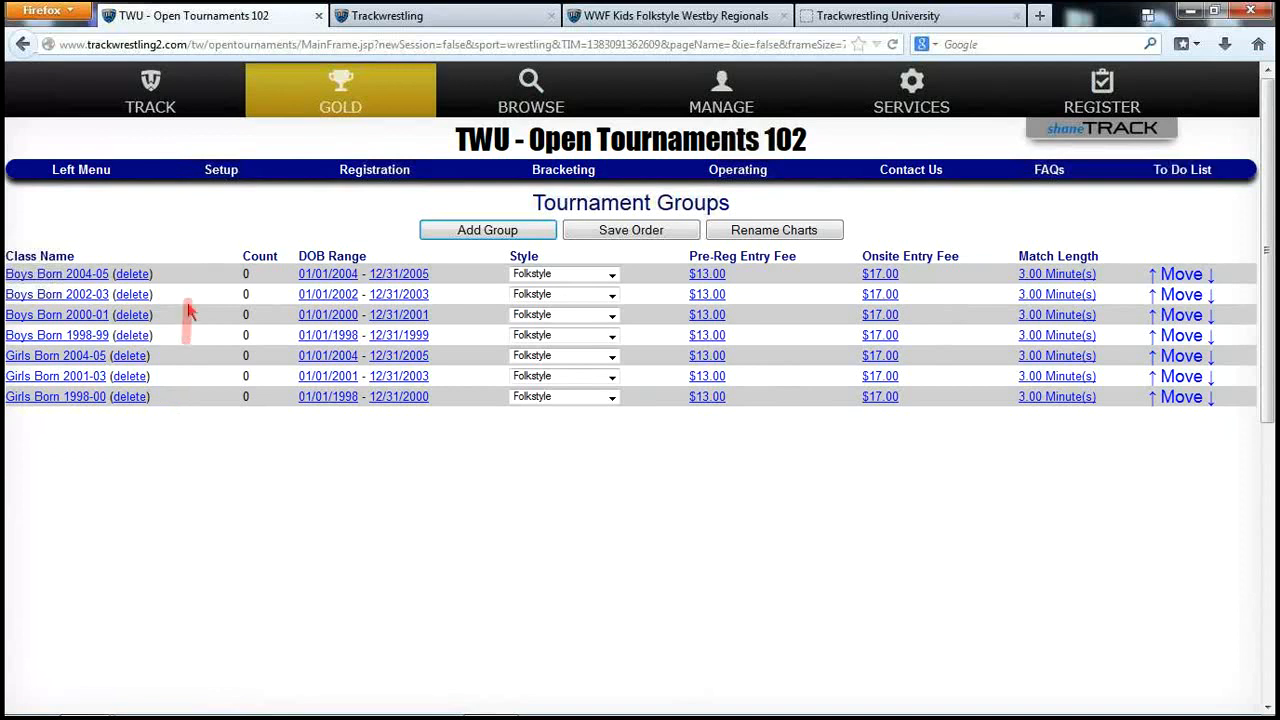
# Go to the Tournament Rounds page under Setup's Scoring submenu
pyautogui.click(221, 170)
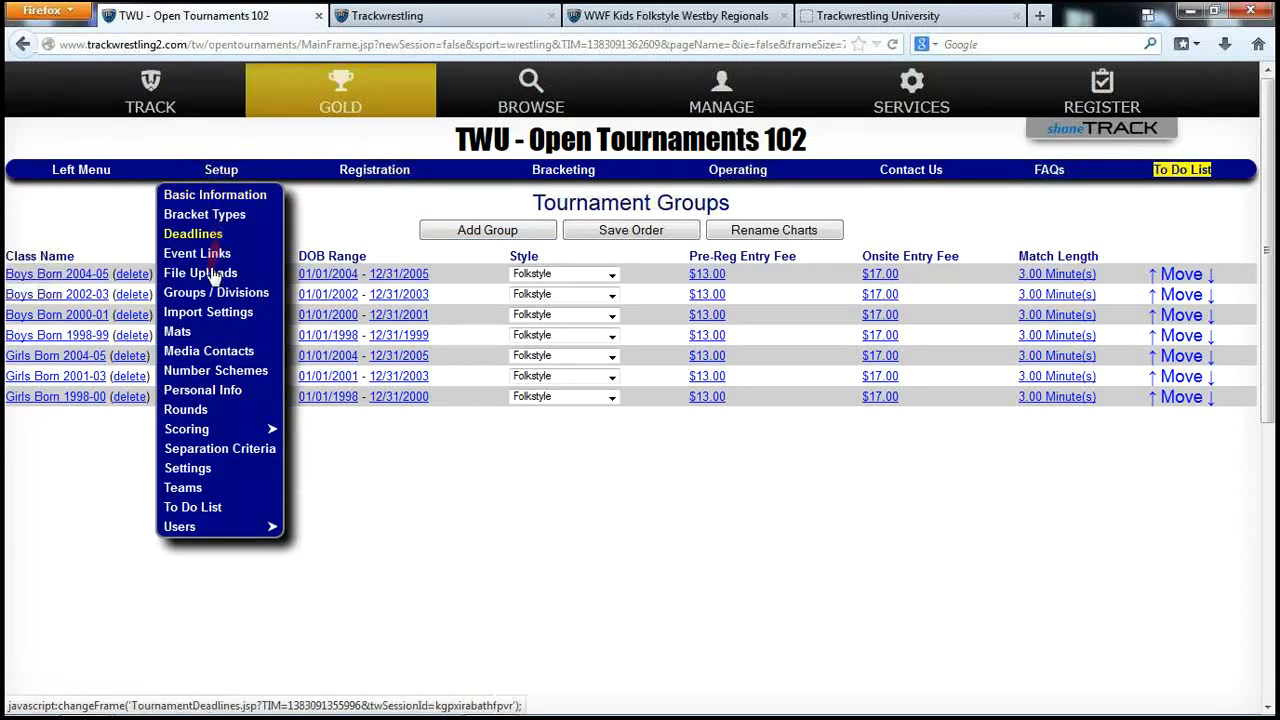
pyautogui.click(199, 434)
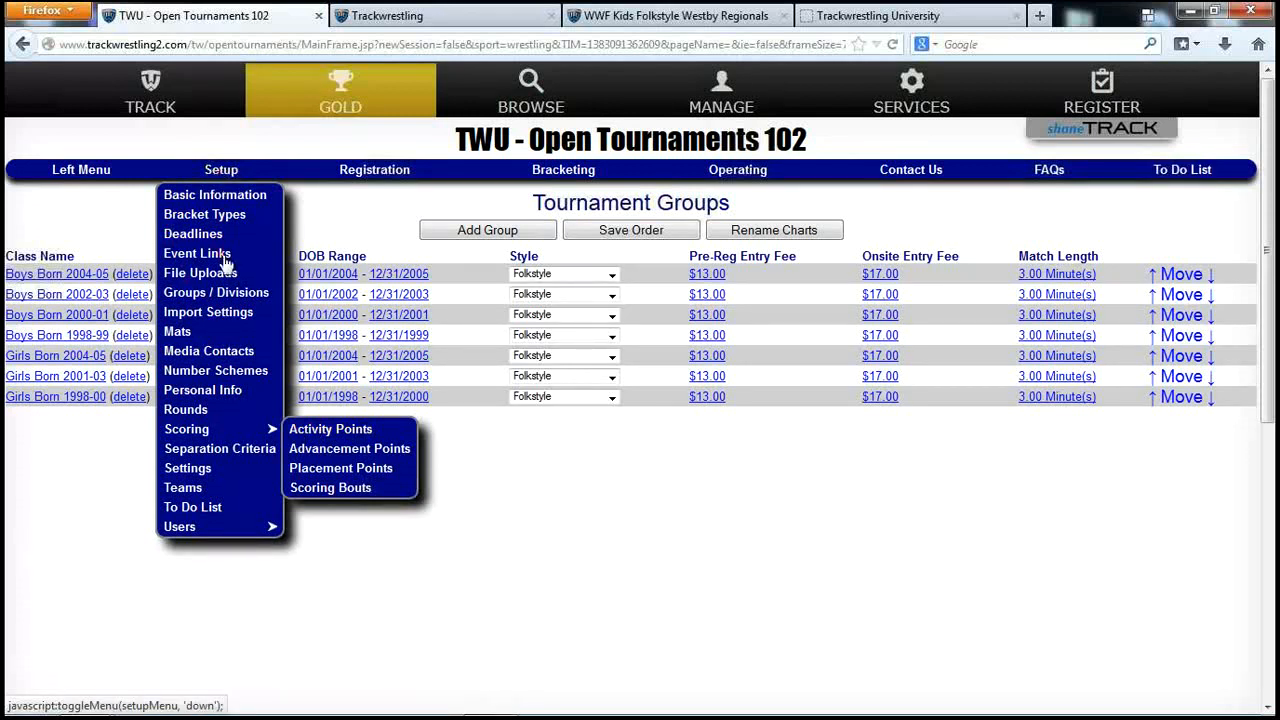
pyautogui.click(192, 409)
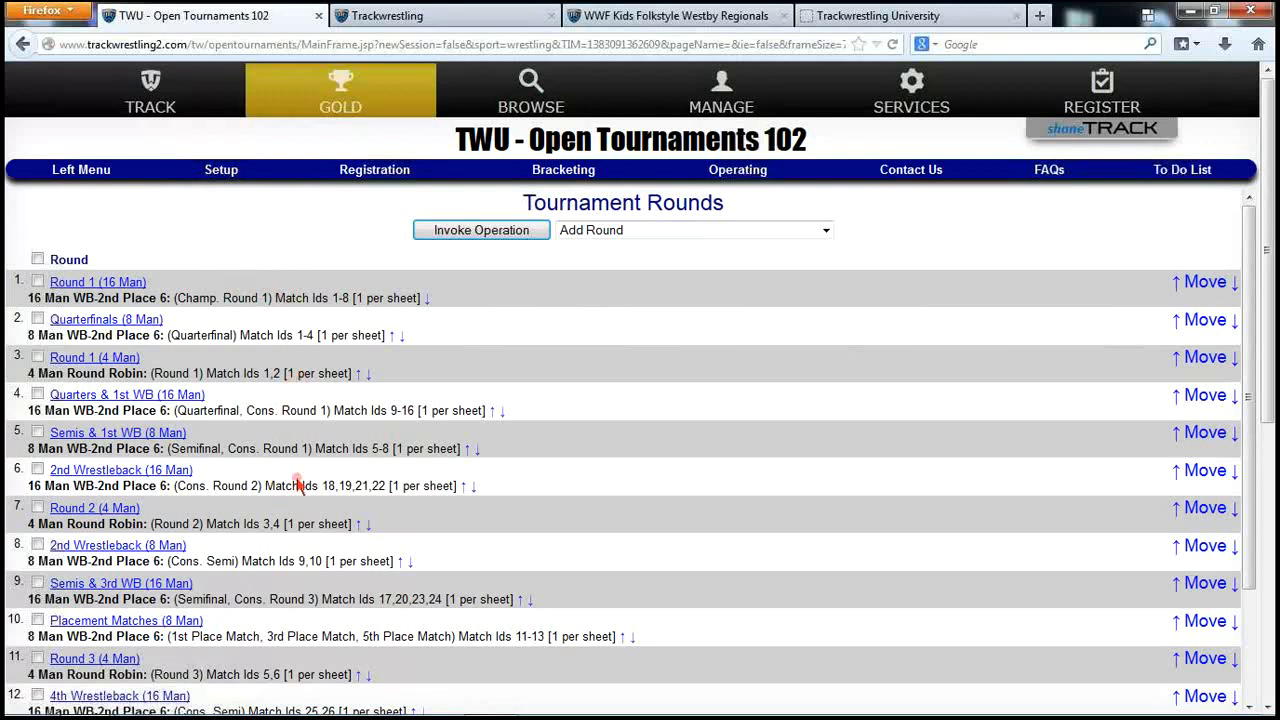
pyautogui.scroll(-3, 318, 465)
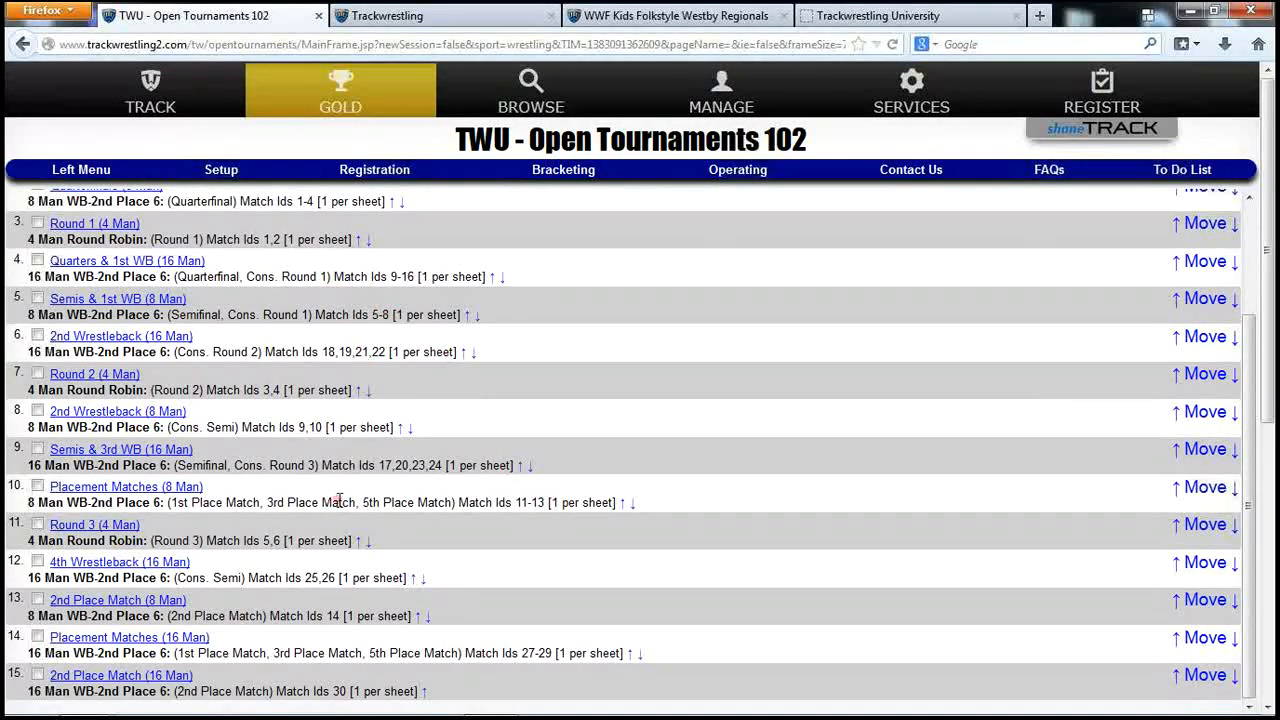
pyautogui.scroll(1, 447, 437)
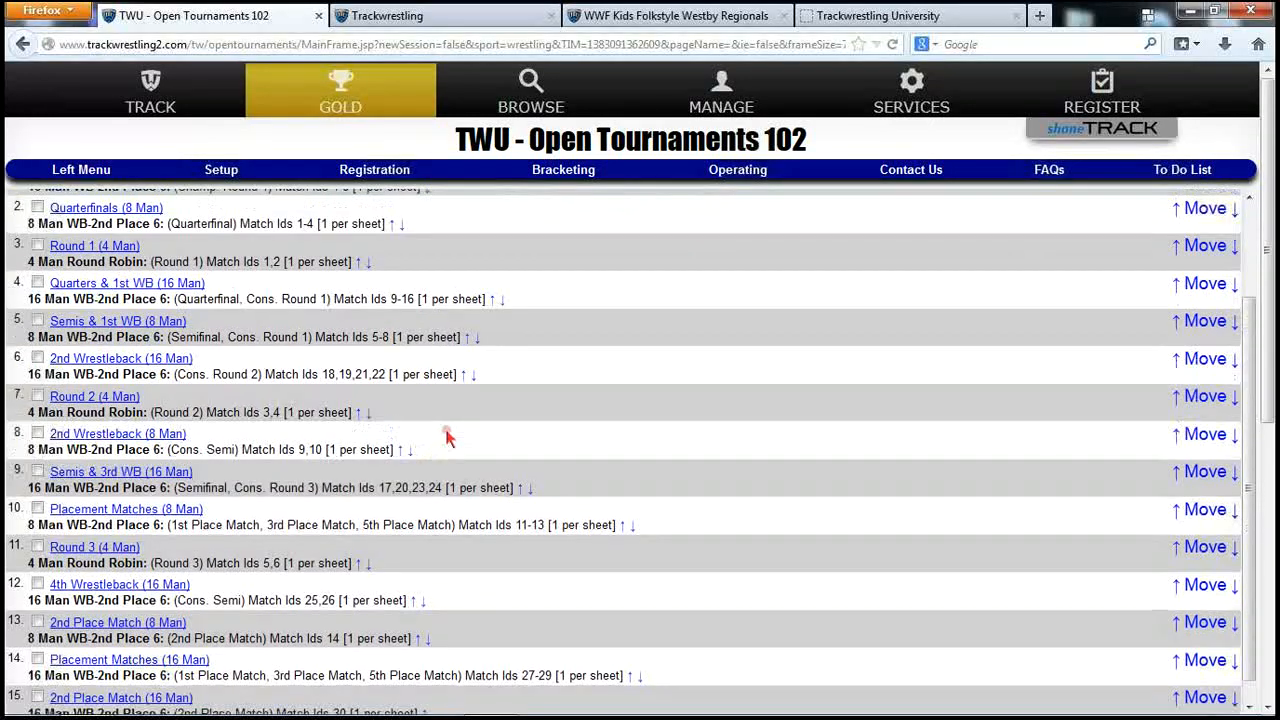
pyautogui.scroll(3, 447, 437)
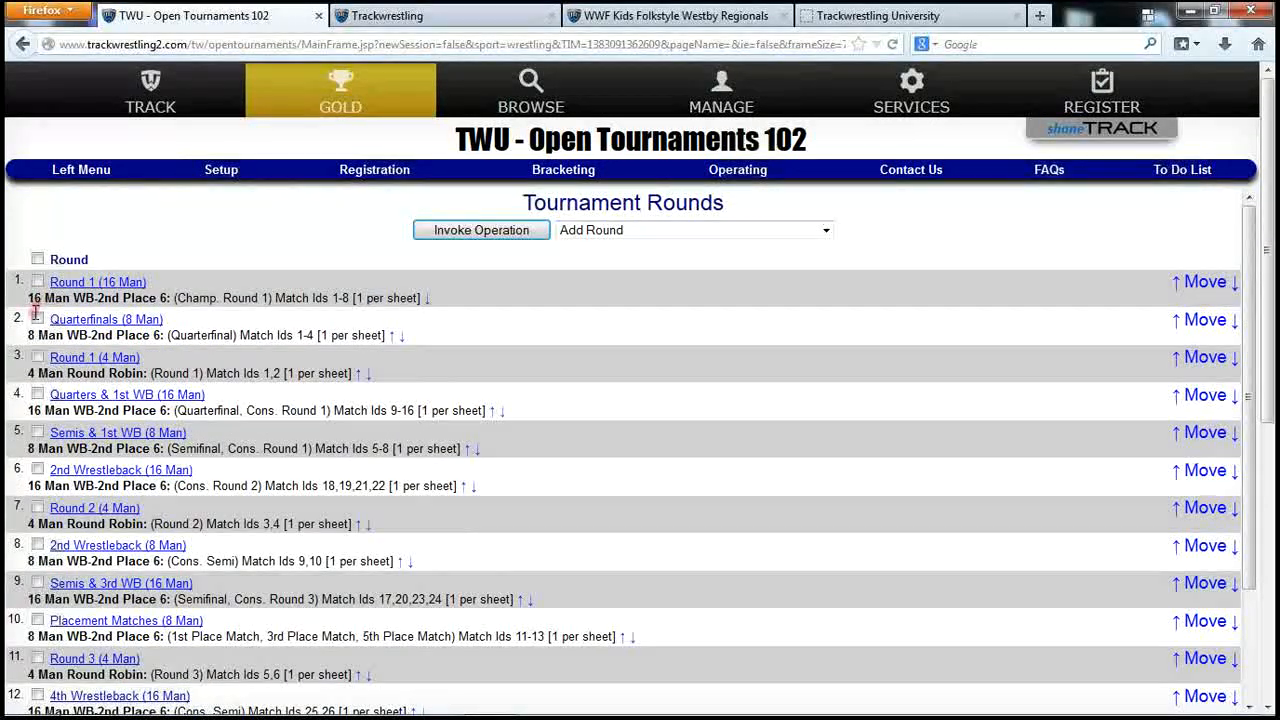
pyautogui.click(37, 319)
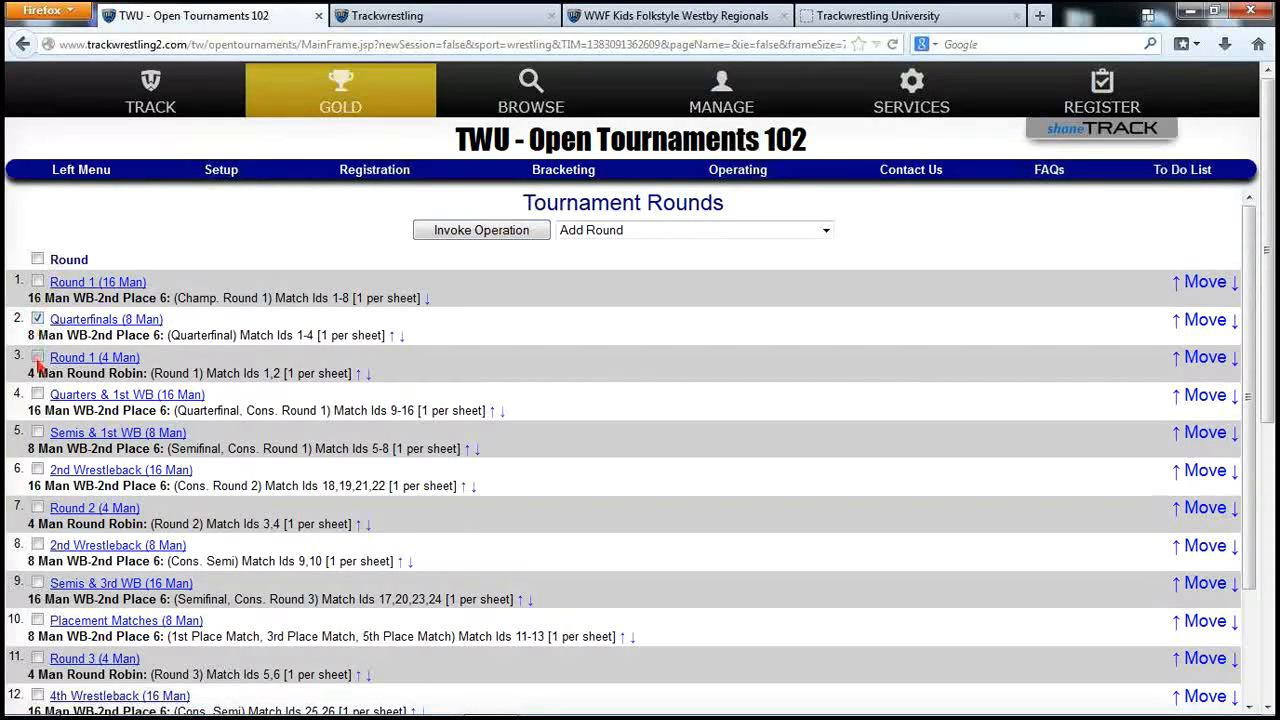
pyautogui.click(37, 358)
pyautogui.click(38, 394)
pyautogui.click(37, 319)
pyautogui.click(37, 357)
pyautogui.click(37, 394)
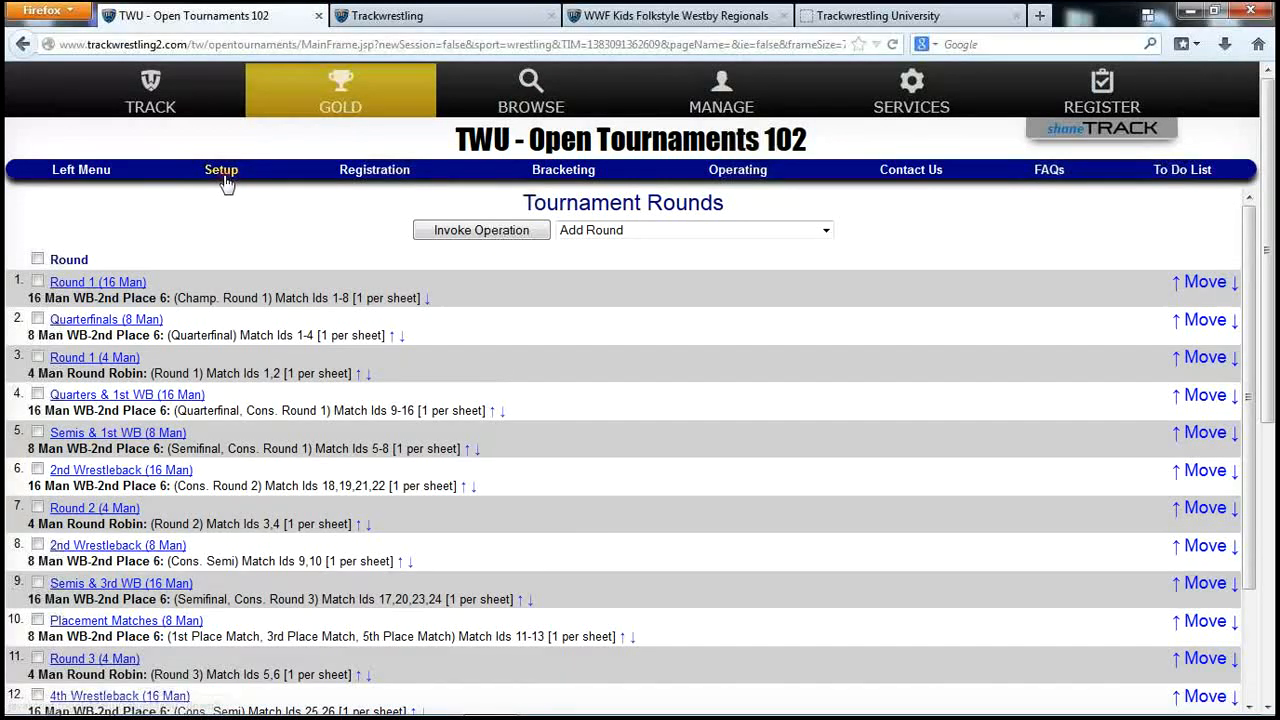
# Add a number scheme named 'All' for All Mats, All Groups and All Rounds, starting at 1
pyautogui.click(222, 172)
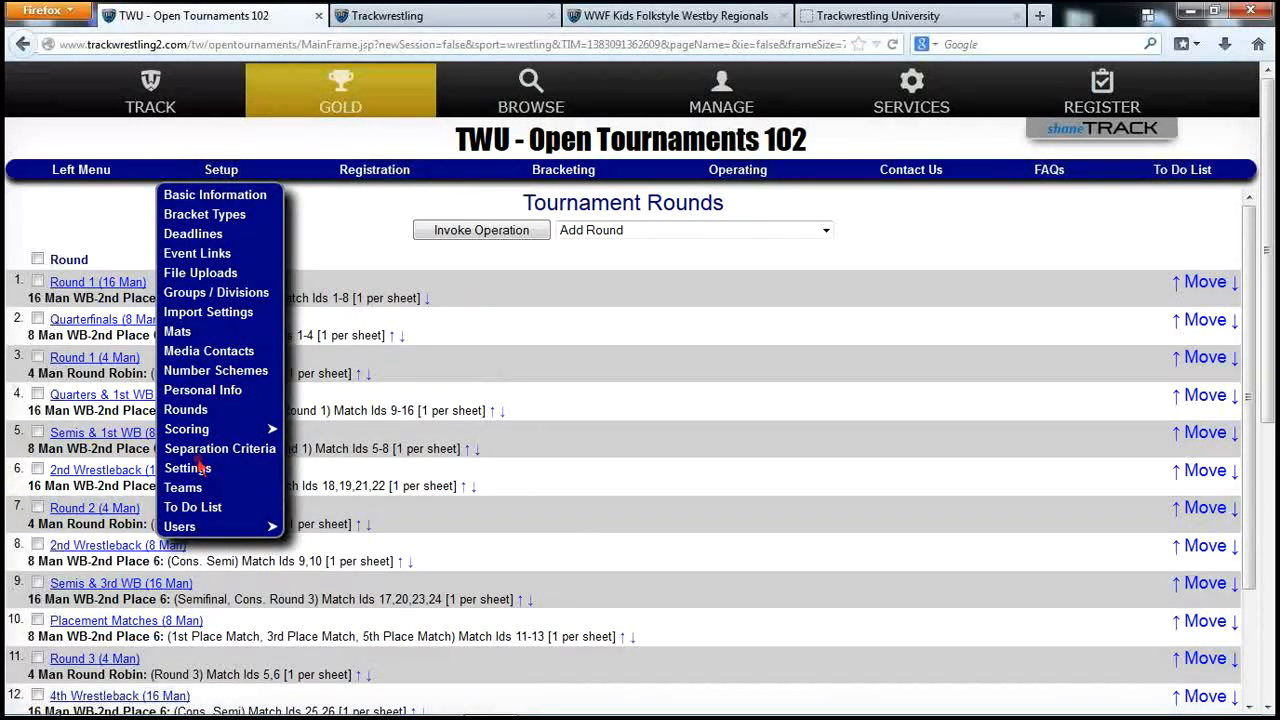
pyautogui.click(210, 373)
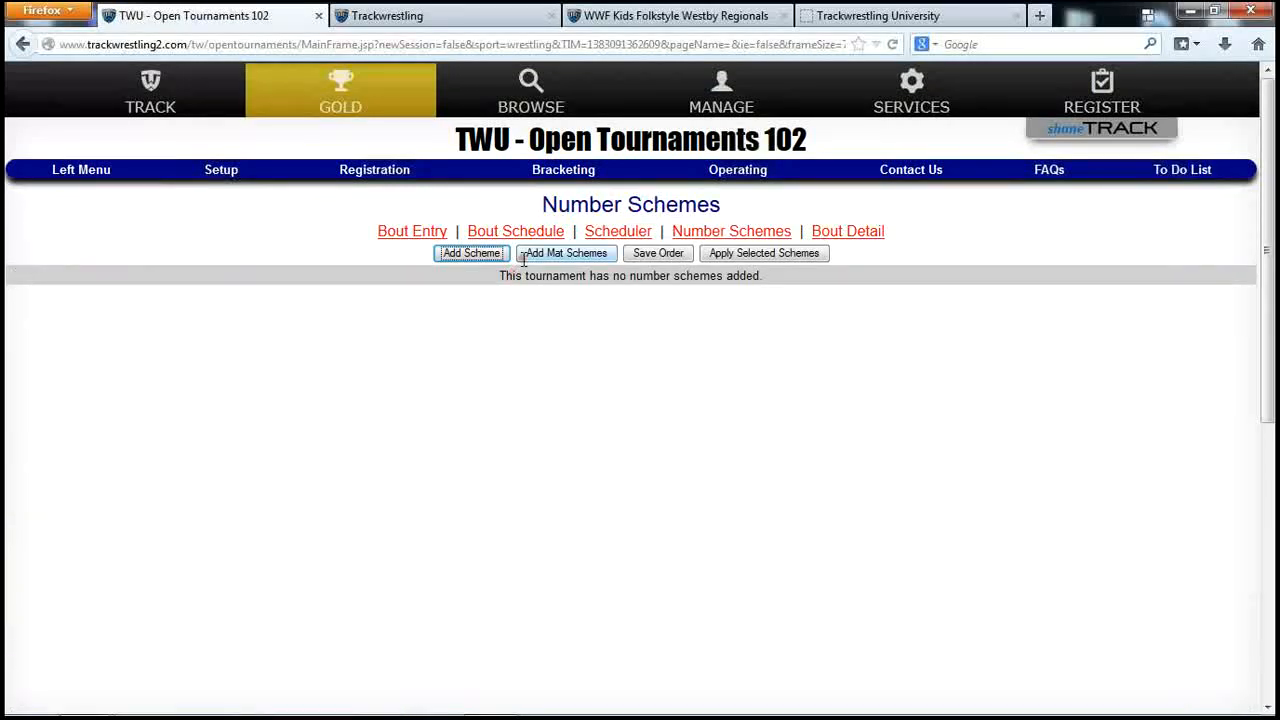
pyautogui.click(471, 253)
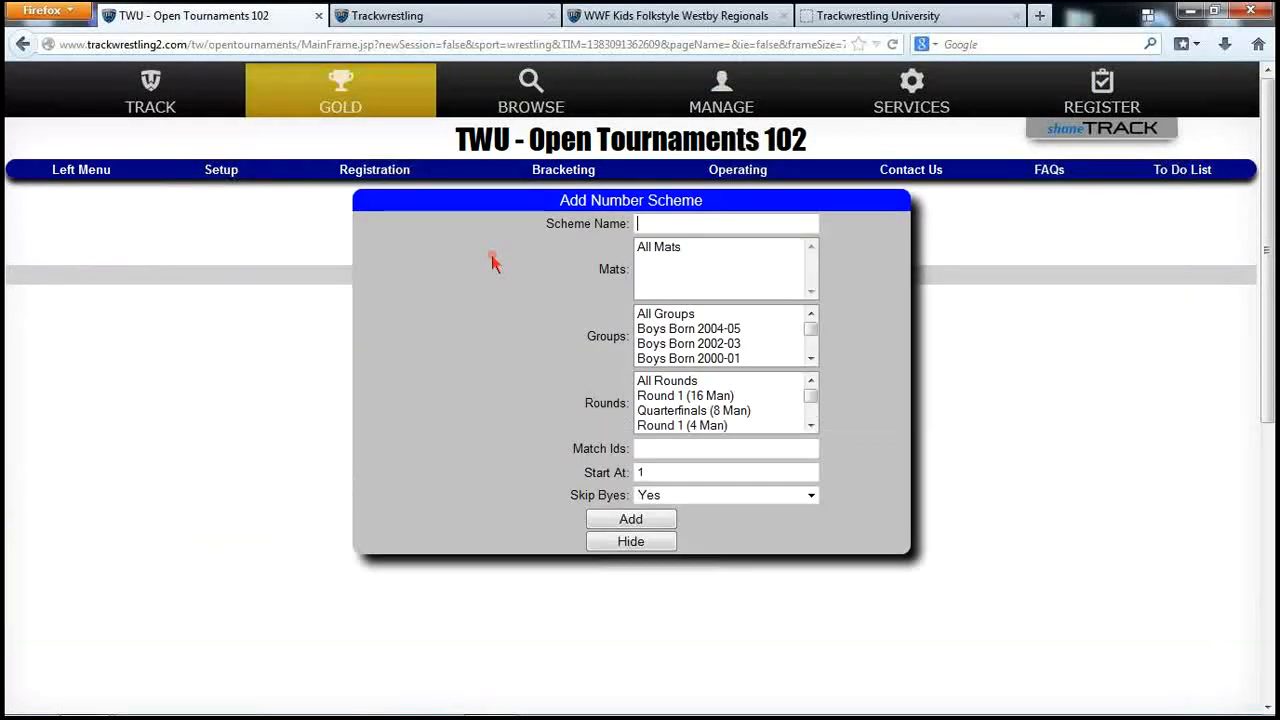
pyautogui.write('Al')
pyautogui.click(676, 248)
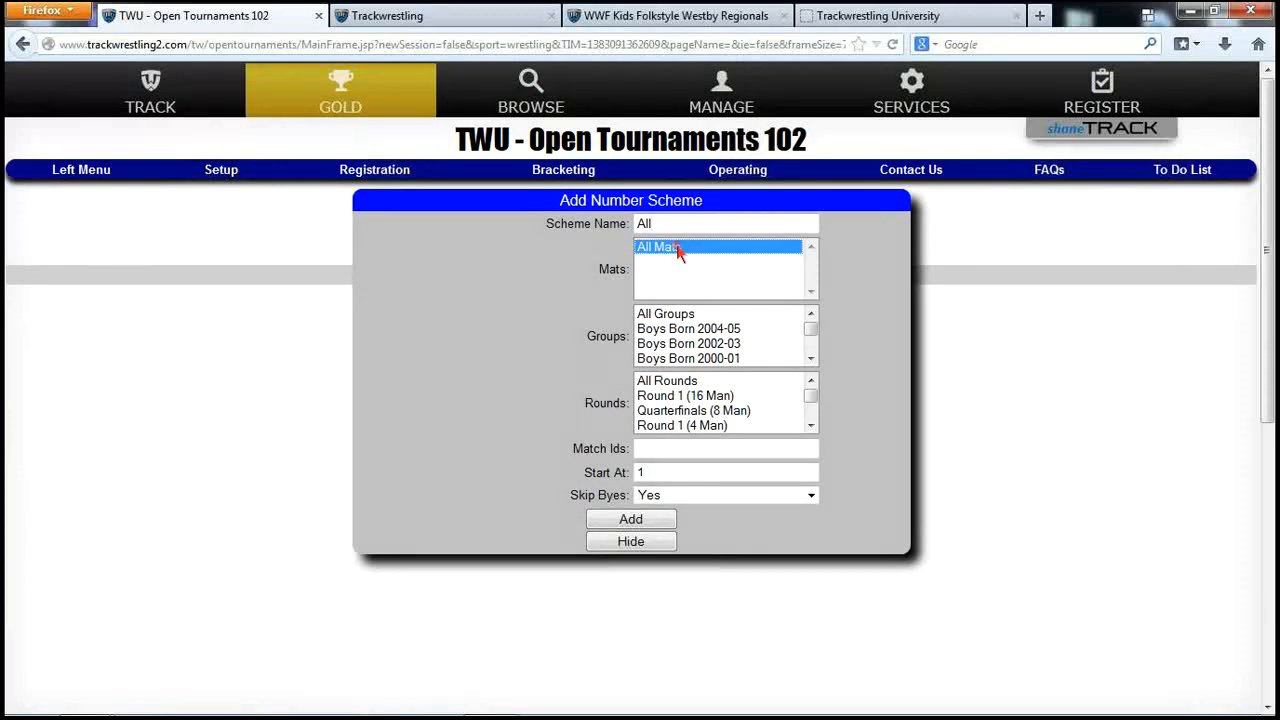
pyautogui.click(684, 314)
pyautogui.click(690, 381)
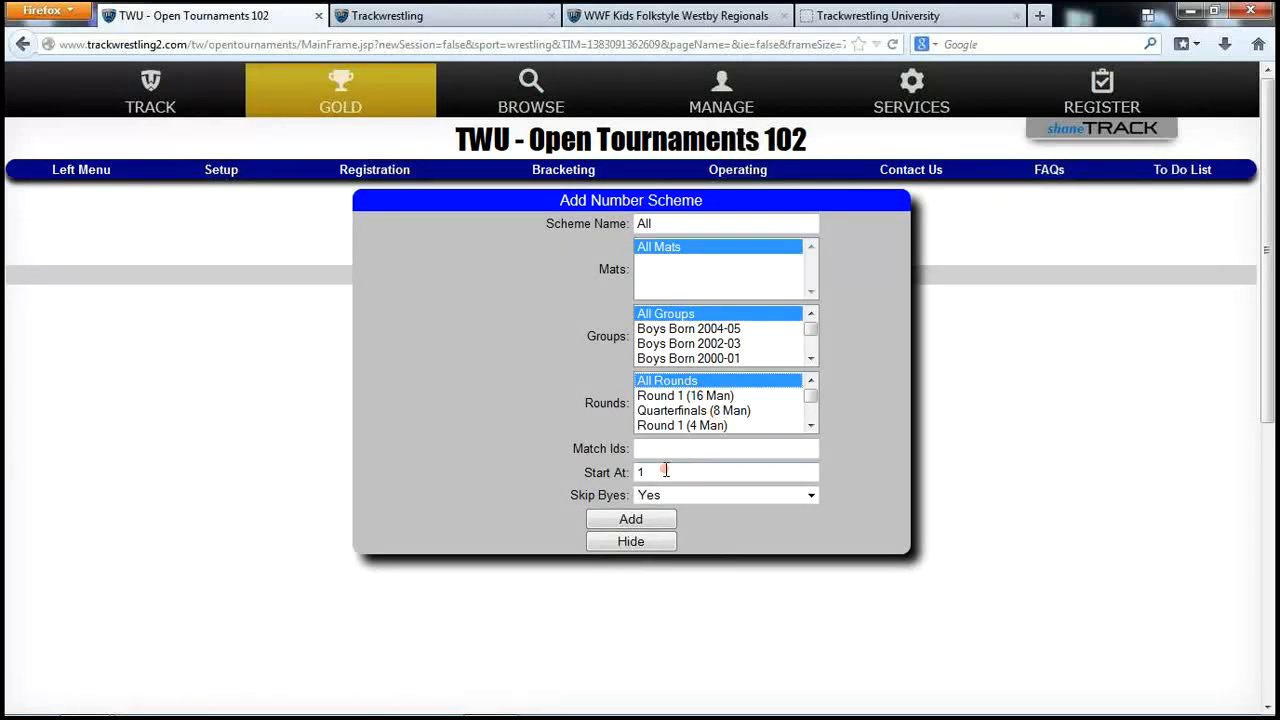
pyautogui.click(632, 520)
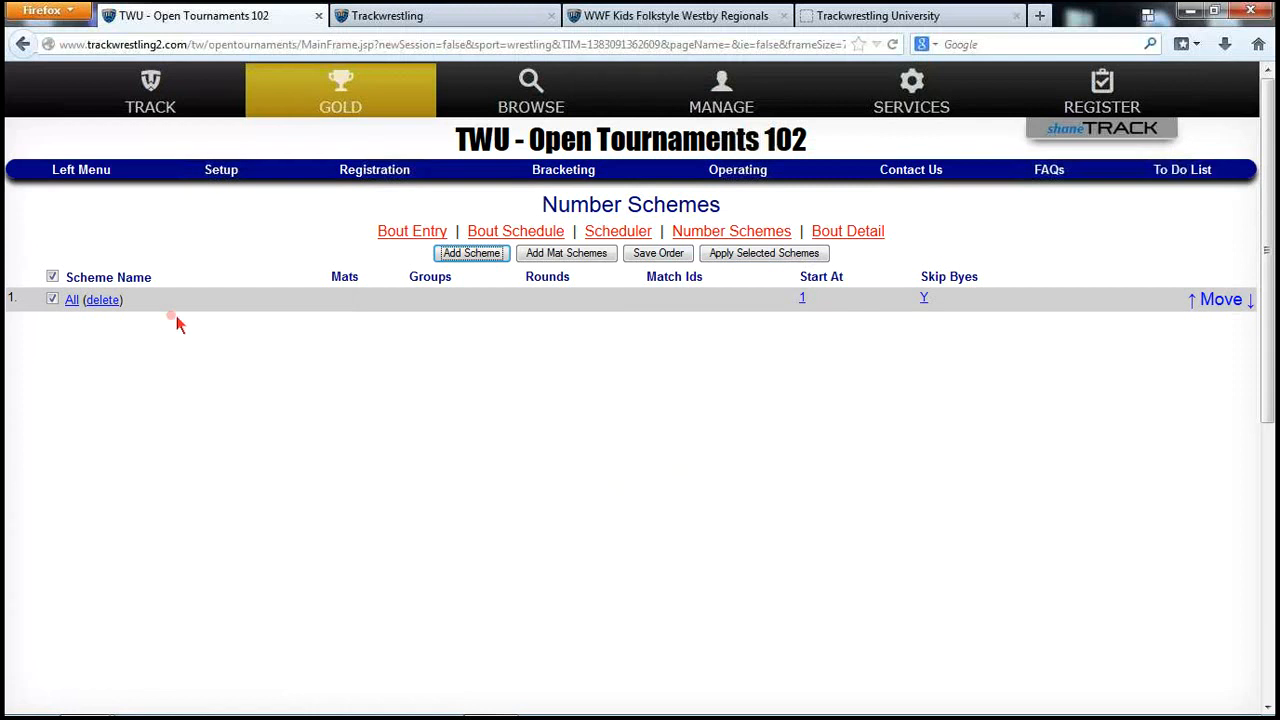
# Add a 'Boys 04-05' scheme for All Mats, Boys Born 2004-05 and All Rounds, starting at 2001
pyautogui.click(455, 255)
pyautogui.click(645, 224)
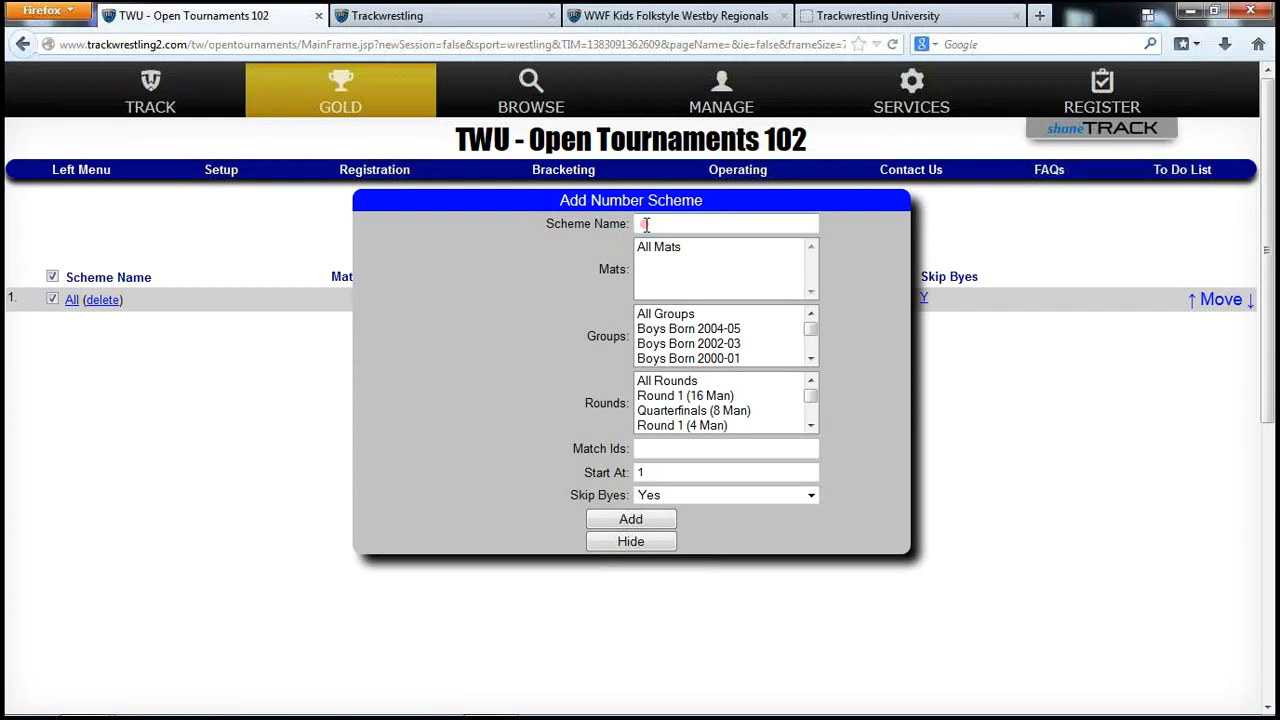
pyautogui.write('Boys 04-')
pyautogui.press('BackSpace')
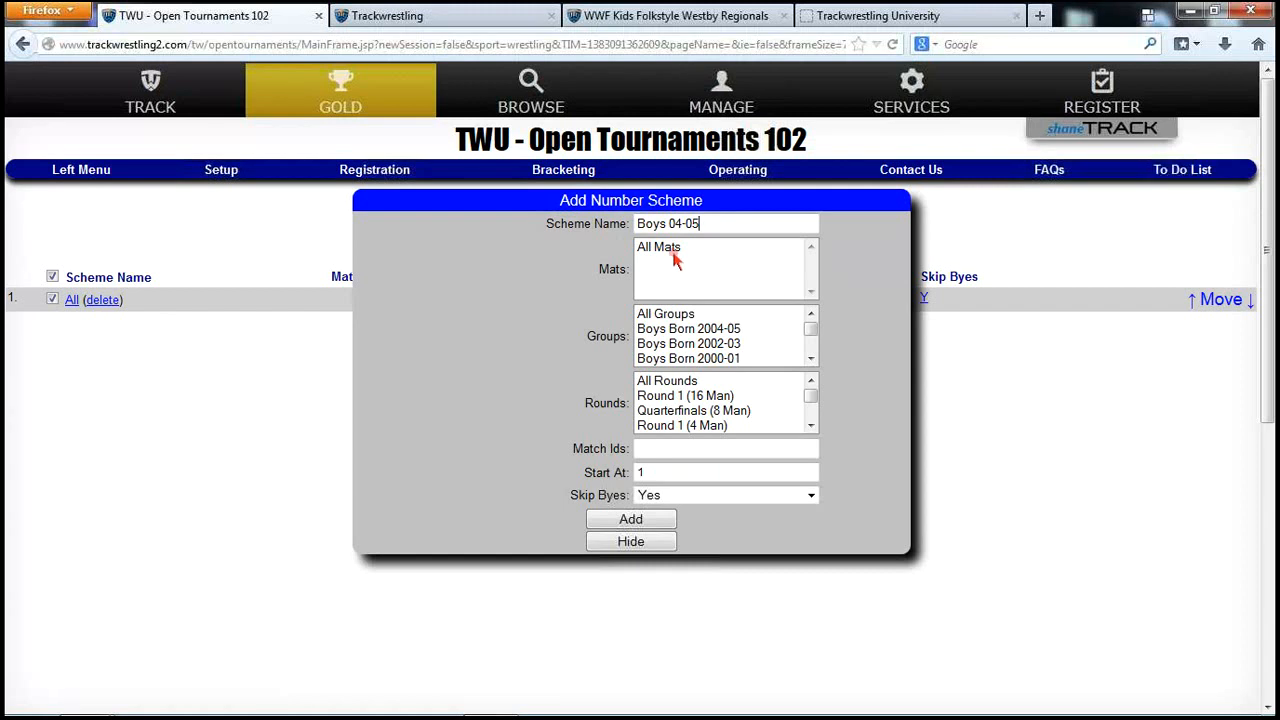
pyautogui.click(673, 255)
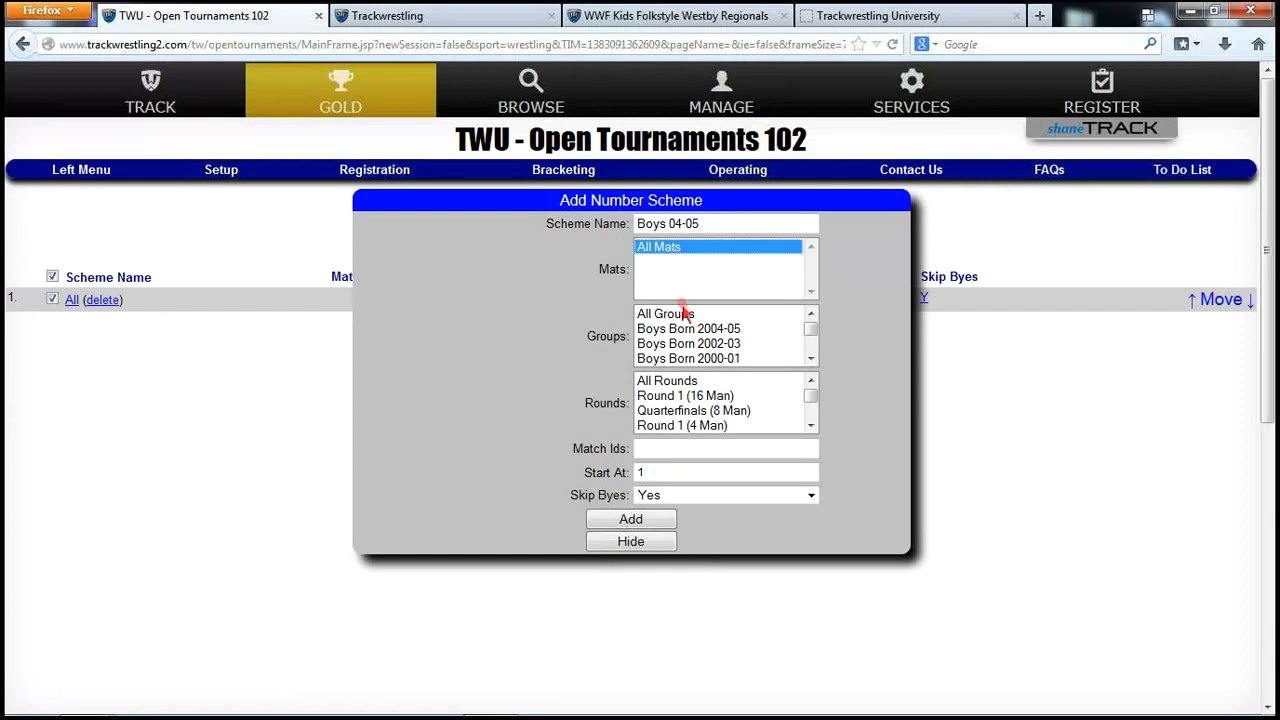
pyautogui.click(712, 330)
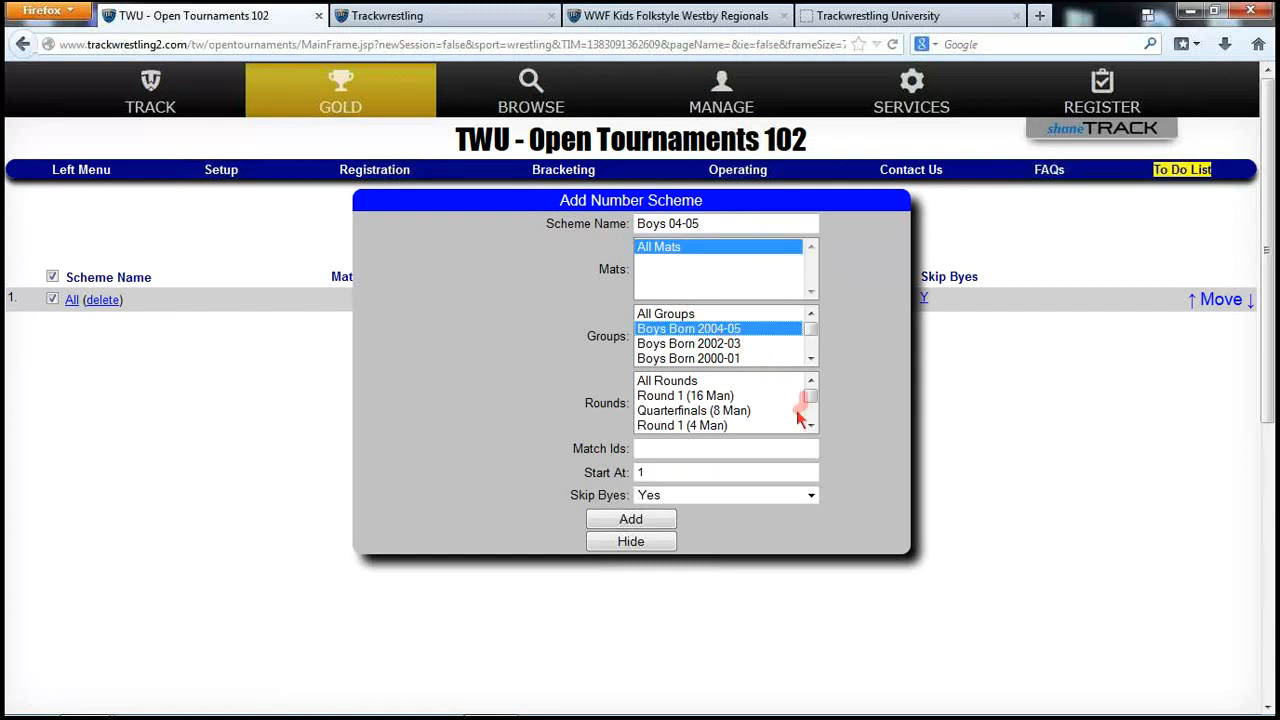
pyautogui.click(690, 381)
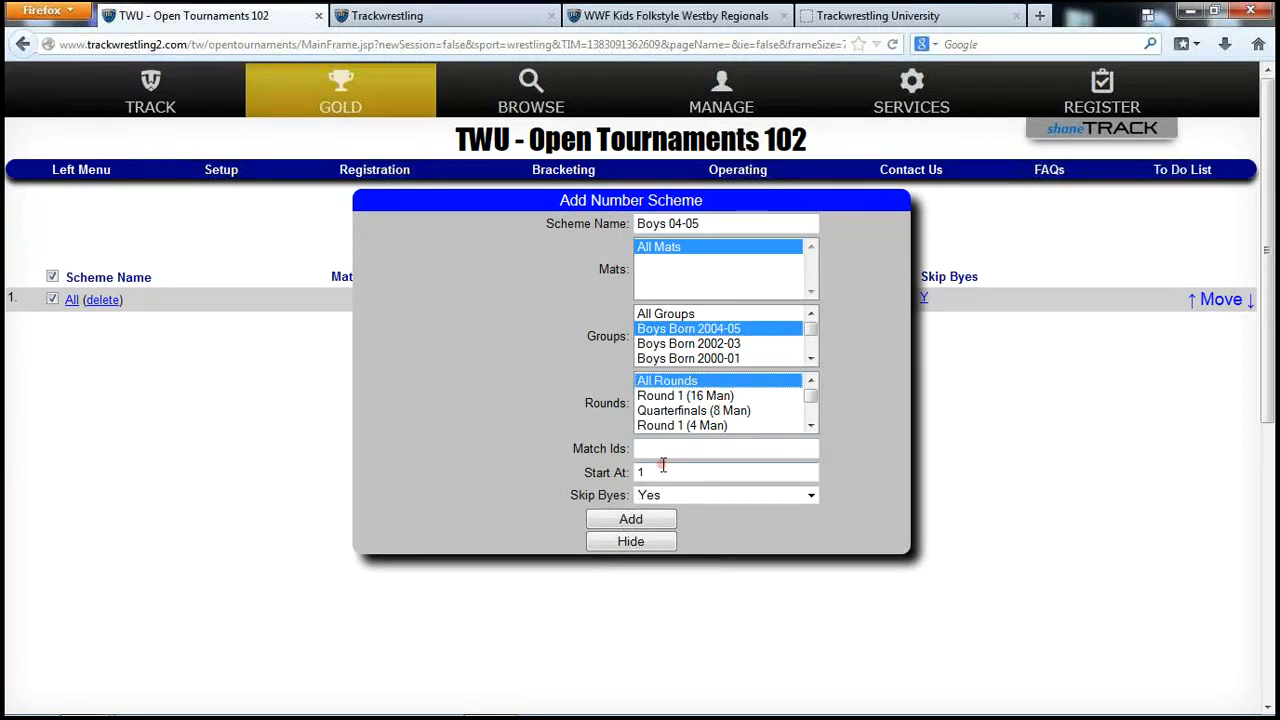
pyautogui.moveTo(655, 470); pyautogui.dragTo(628, 472)
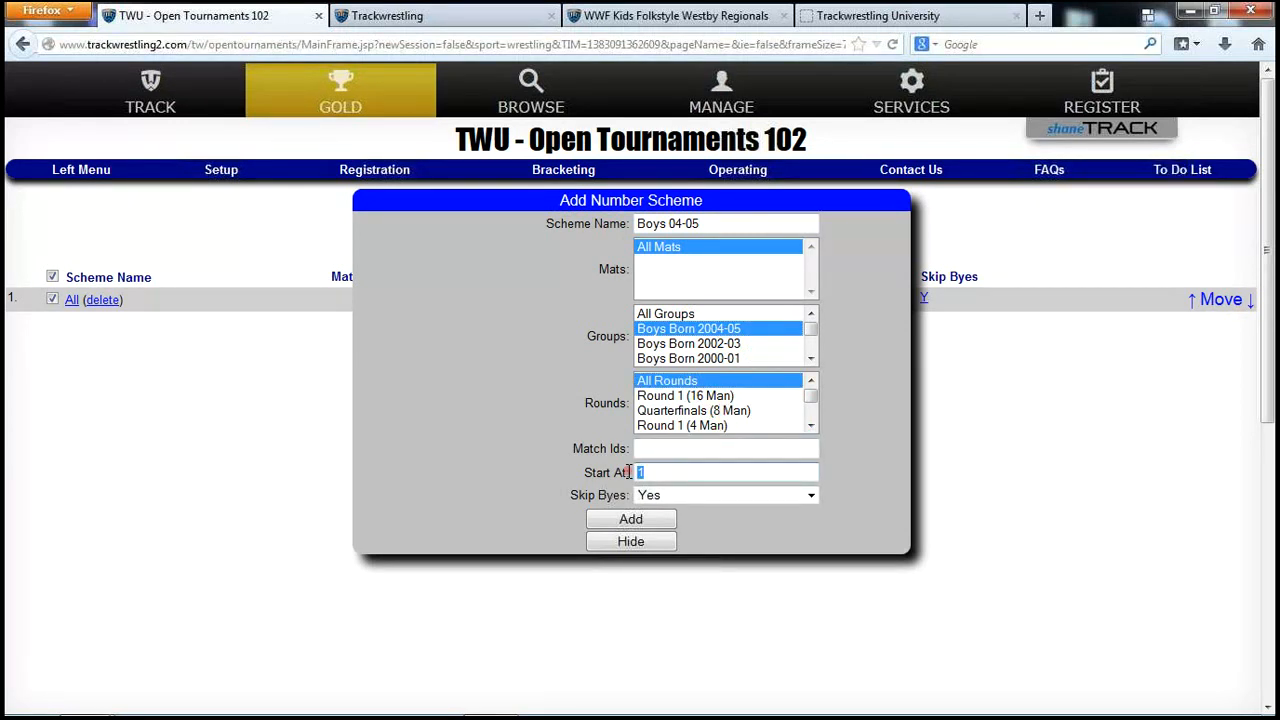
pyautogui.write('200')
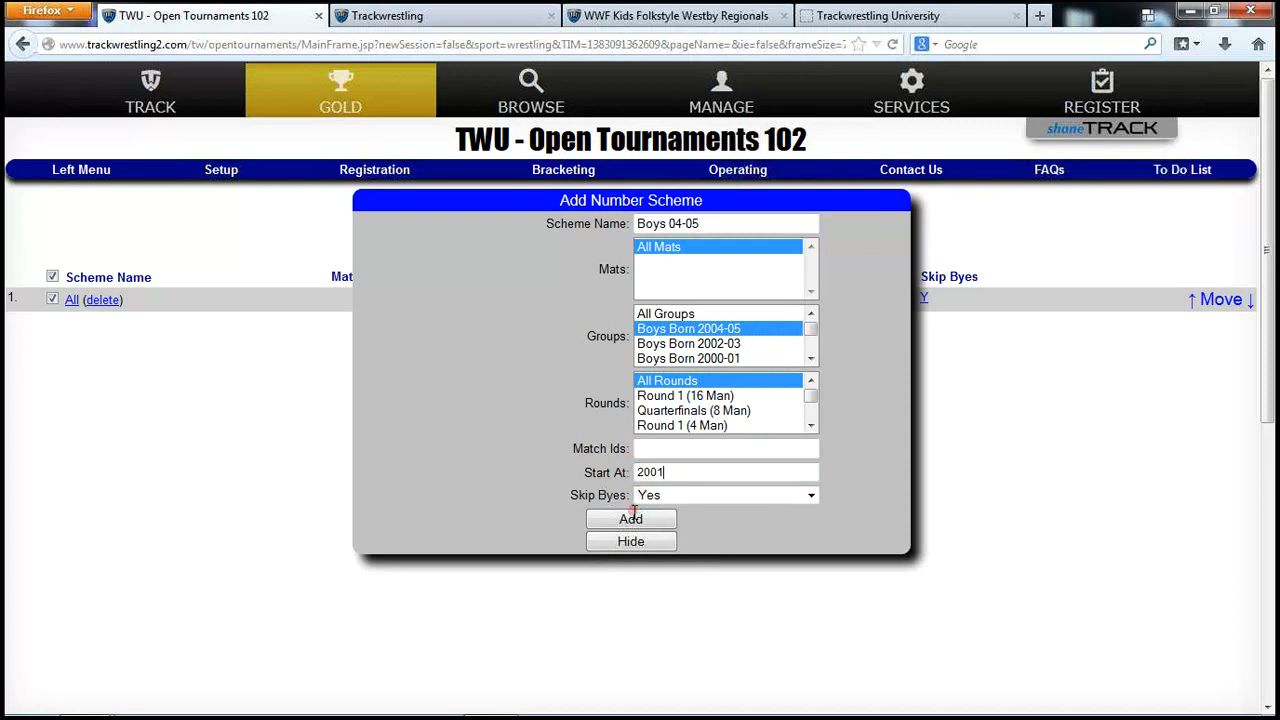
pyautogui.click(632, 521)
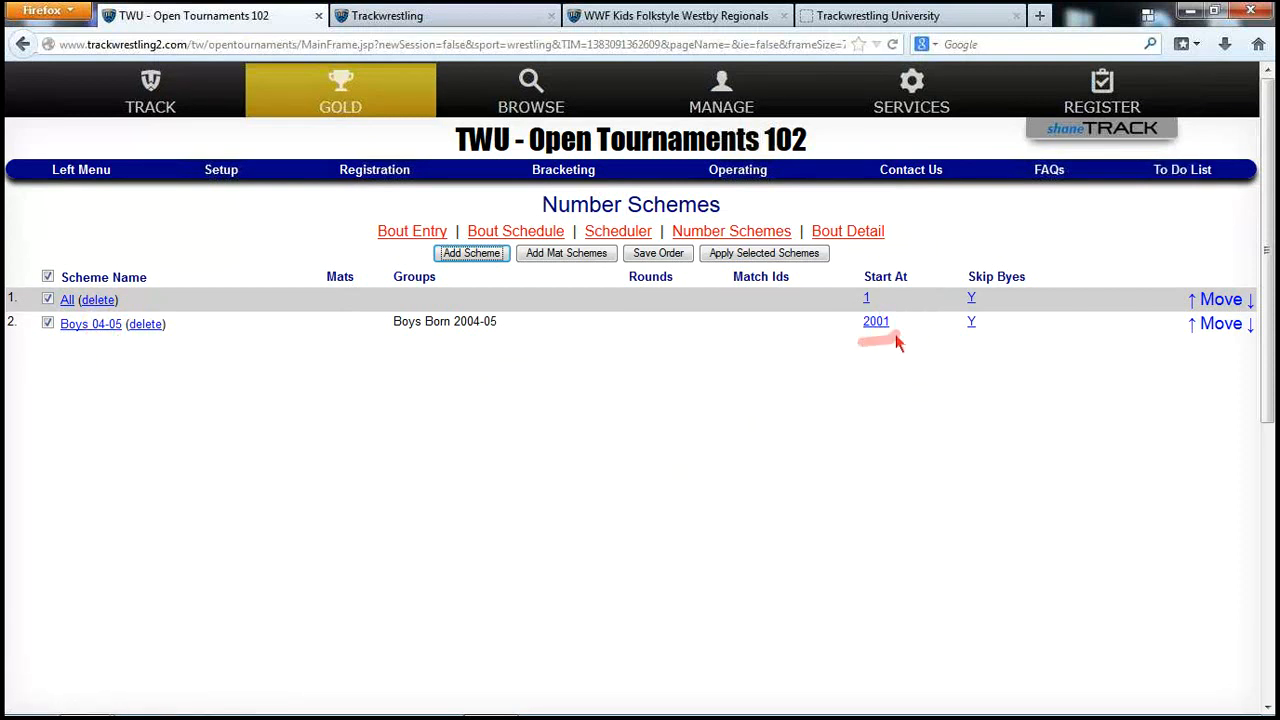
# Add a 'Boys 02-03' scheme for Boys Born 2002-03 starting at 3001, then open Import Settings
pyautogui.click(485, 262)
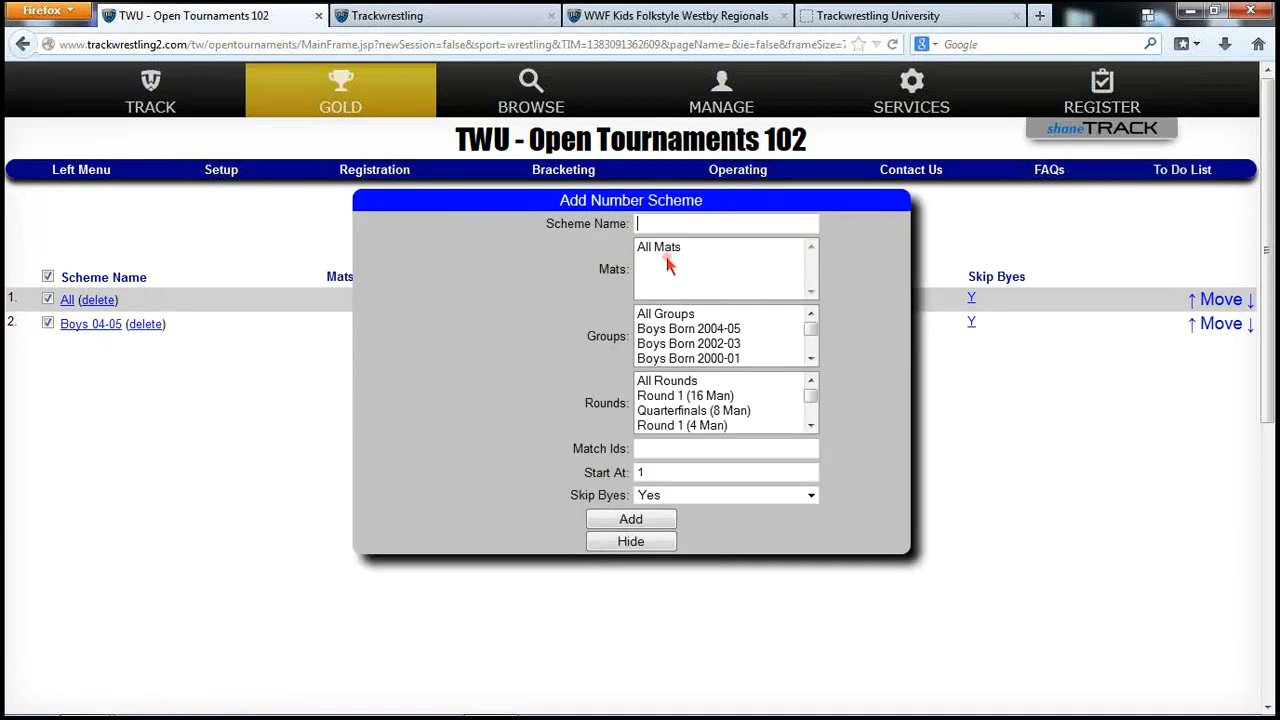
pyautogui.write('Boys 02-04')
pyautogui.press('BackSpace')
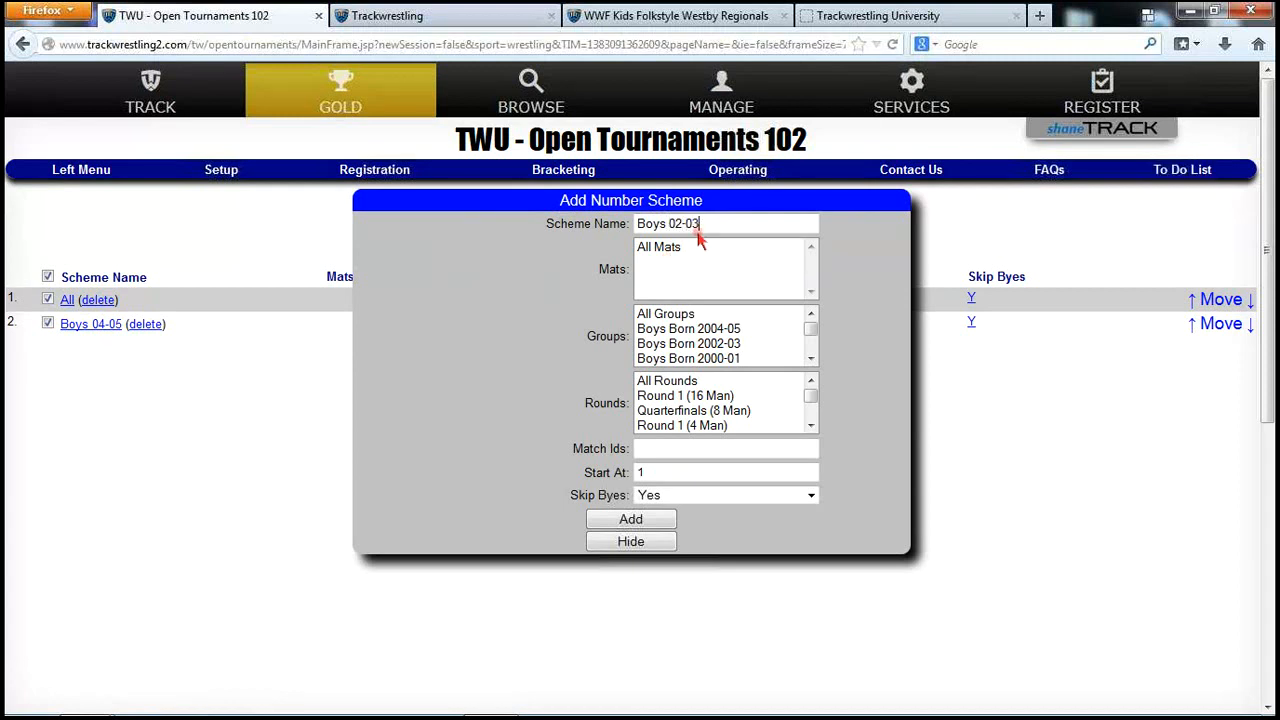
pyautogui.click(692, 249)
pyautogui.click(705, 345)
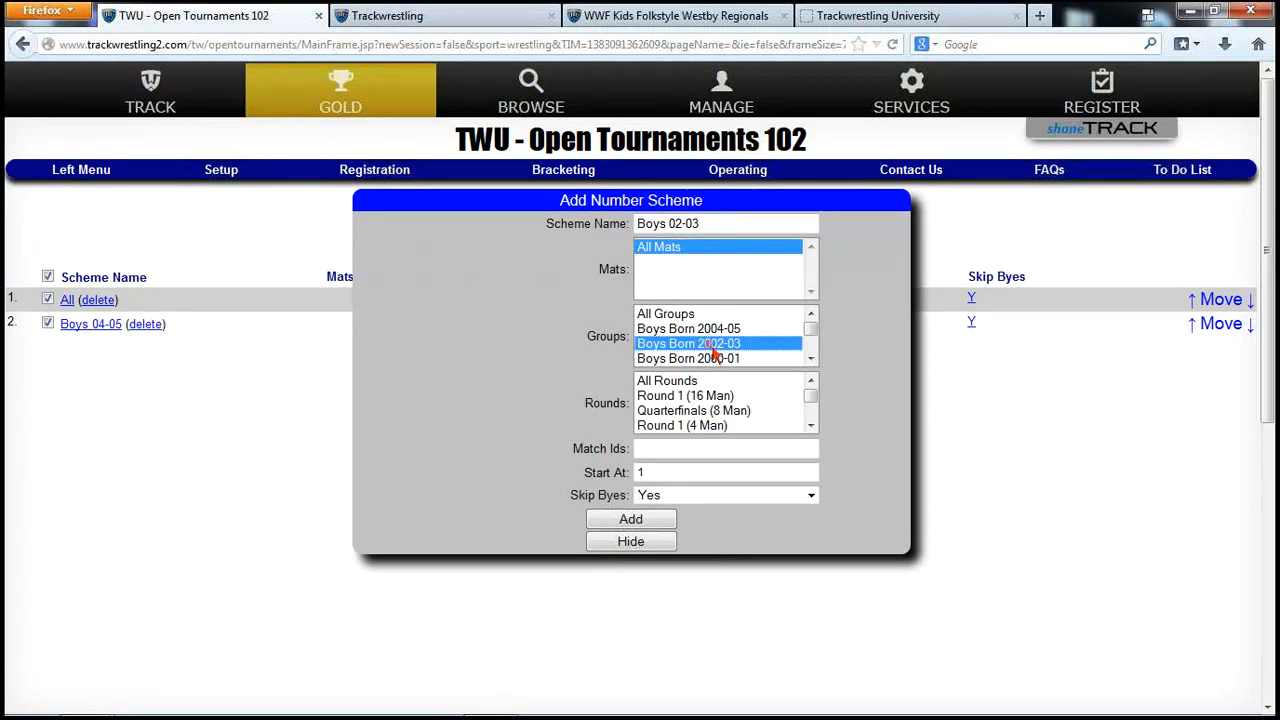
pyautogui.click(692, 382)
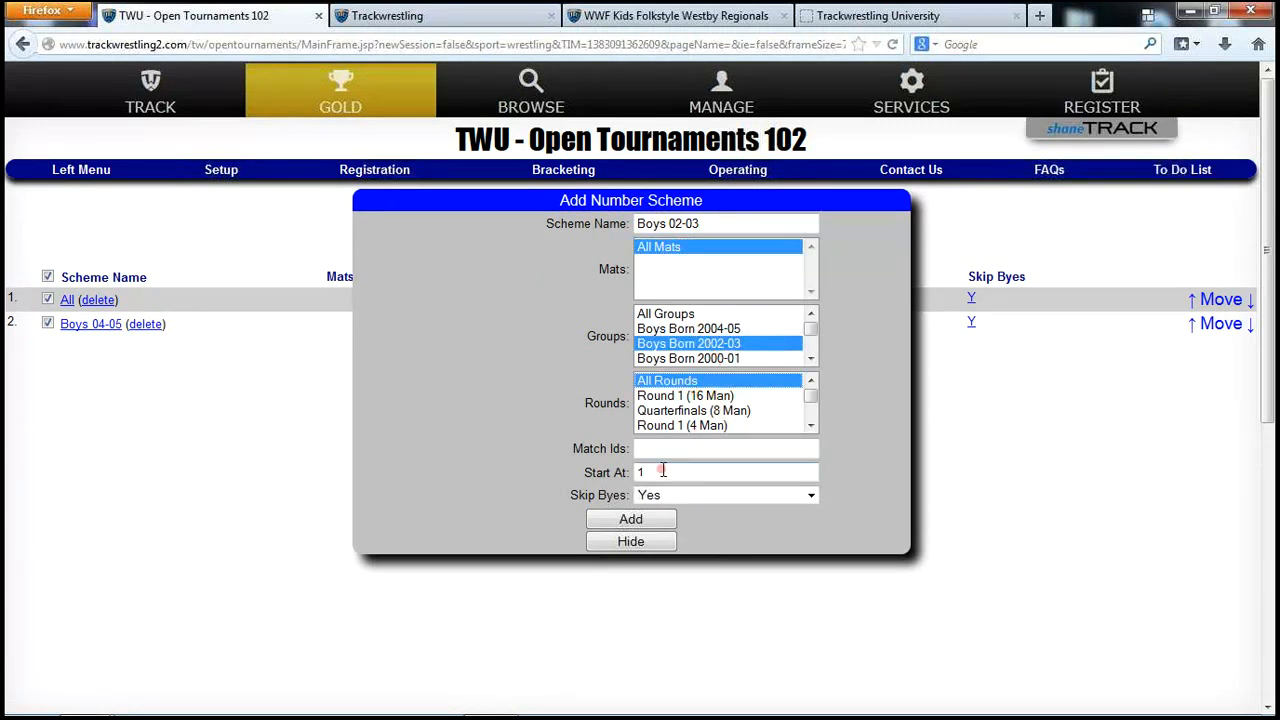
pyautogui.moveTo(664, 470); pyautogui.dragTo(620, 462)
pyautogui.write('300')
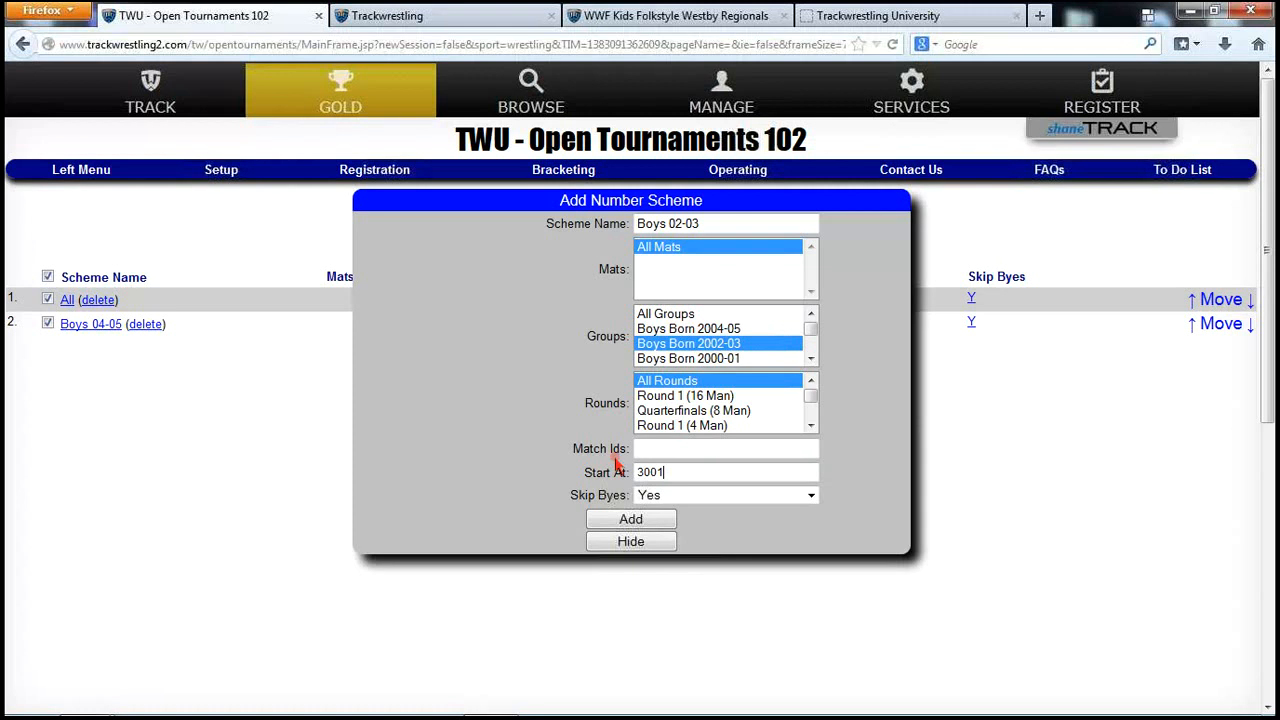
pyautogui.click(633, 520)
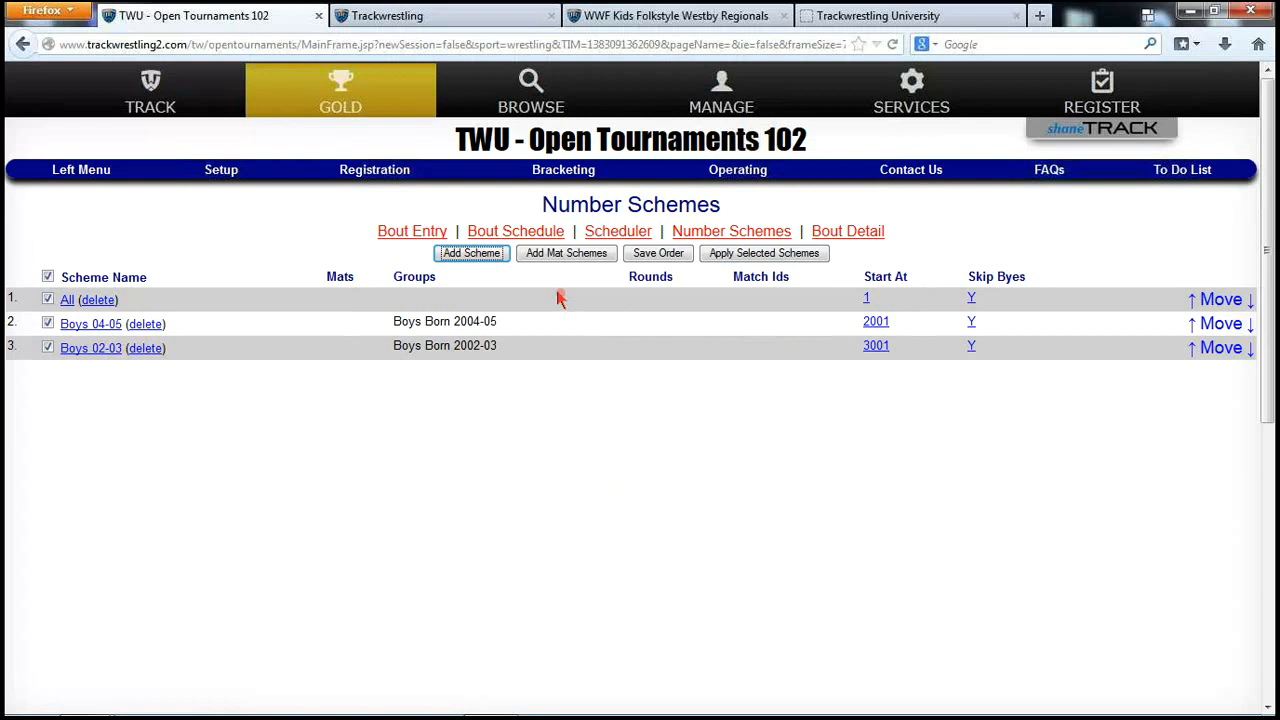
pyautogui.click(222, 172)
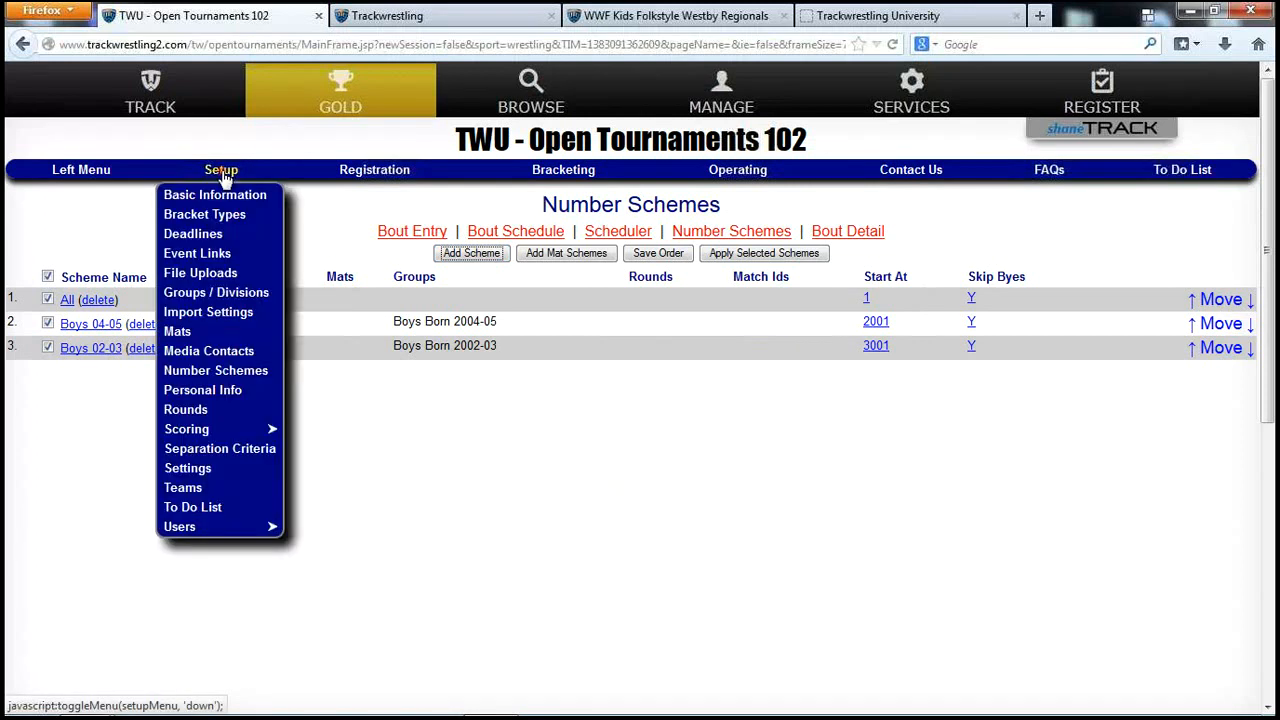
pyautogui.click(215, 314)
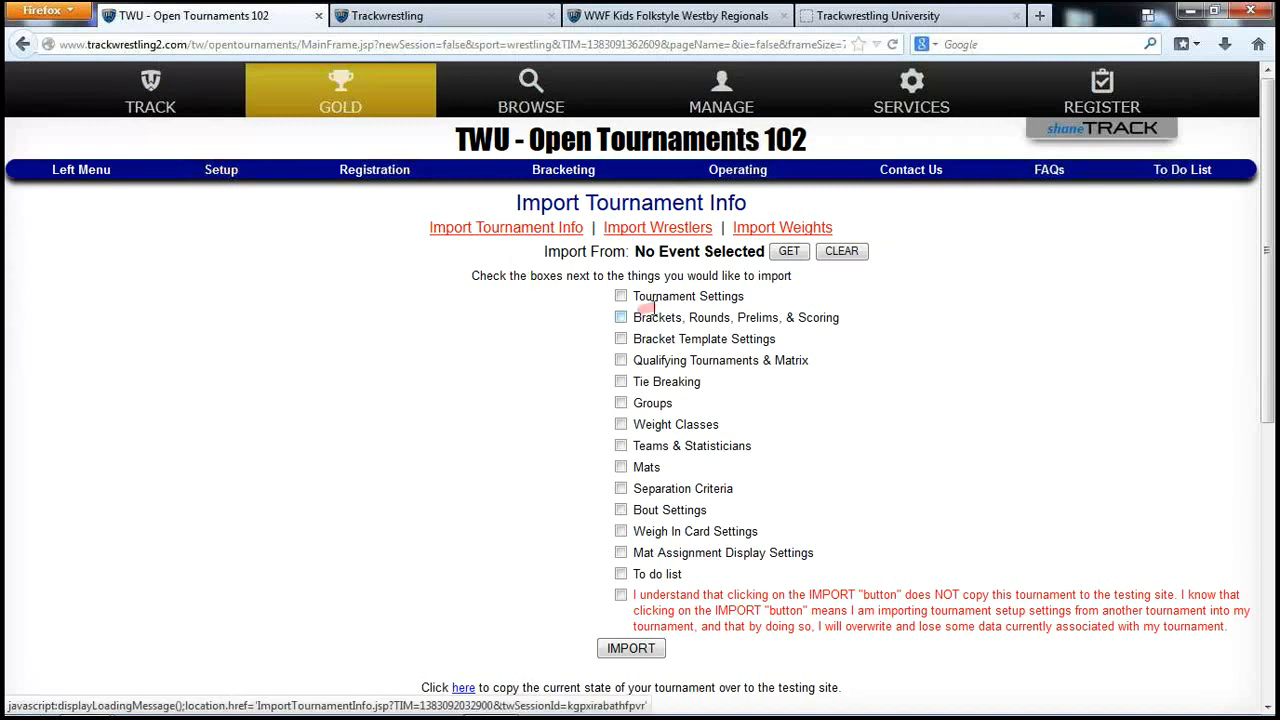
# Copy the tournament over to the testing site from Import Tournament Info
pyautogui.scroll(-4, 517, 517)
pyautogui.click(464, 477)
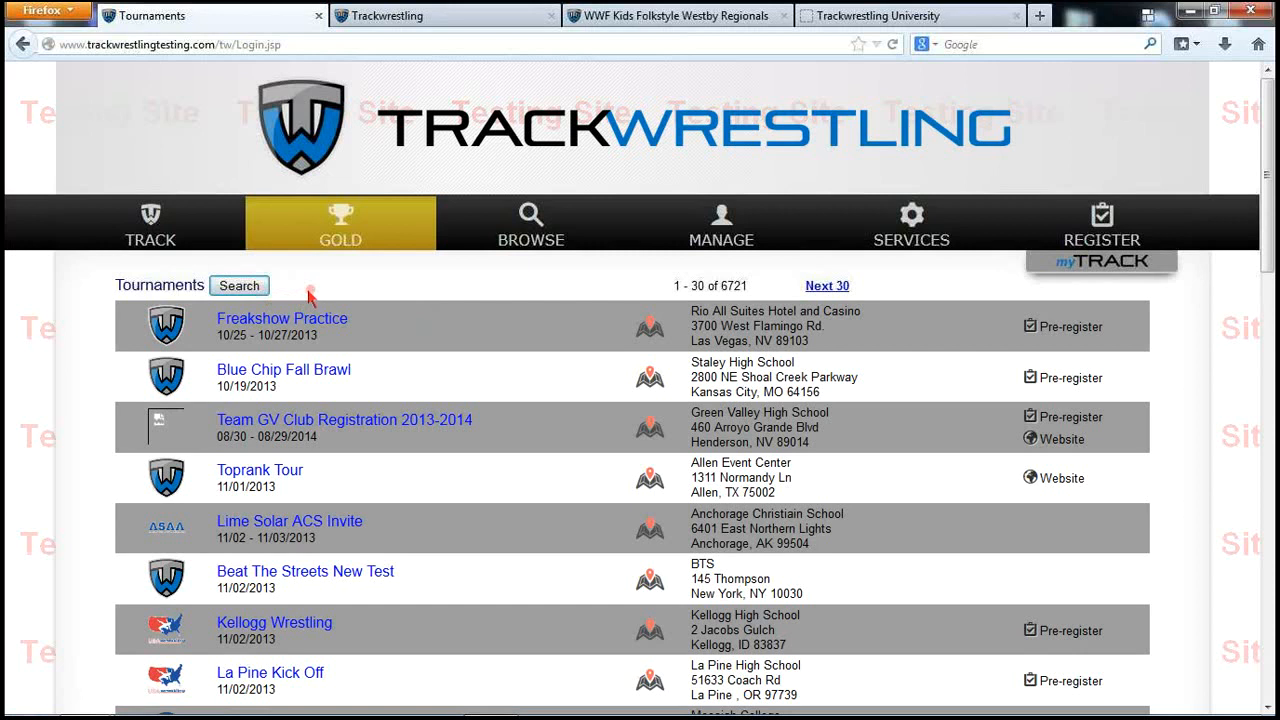
# Search the testing site for 'twu' and open the TWU - Open Tournaments 102 login
pyautogui.click(252, 287)
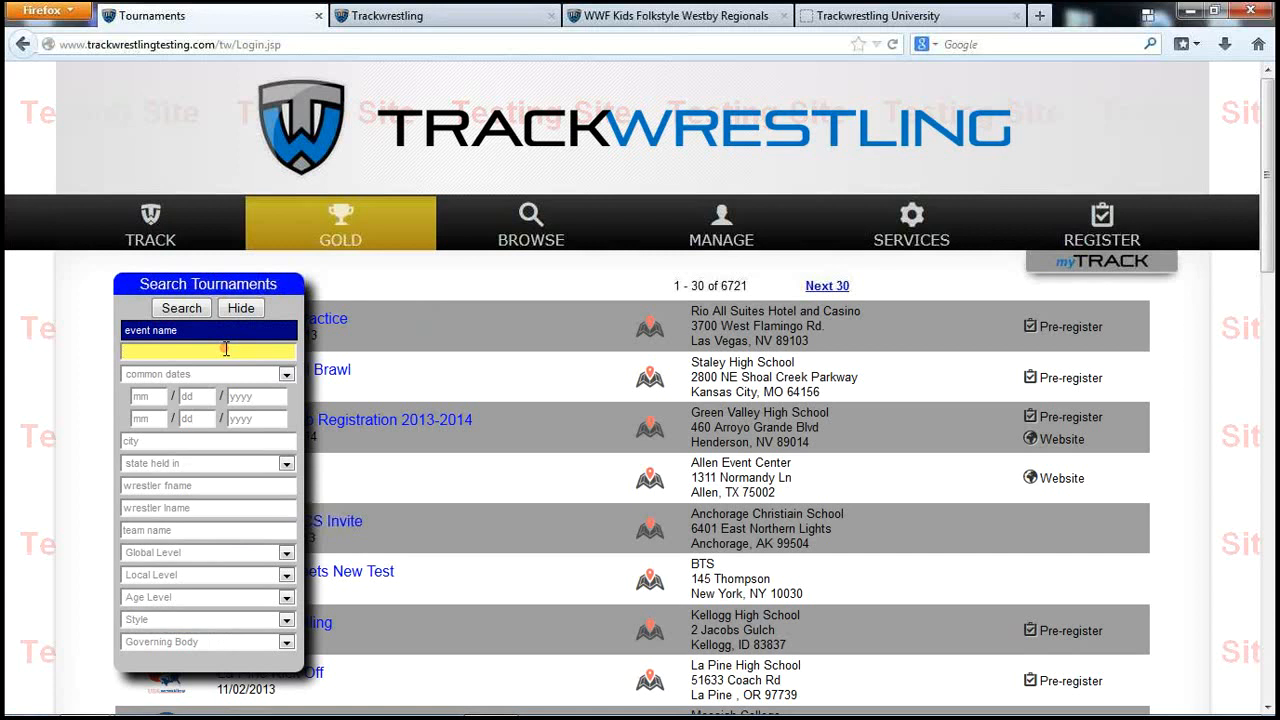
pyautogui.write('twu')
pyautogui.press('Return')
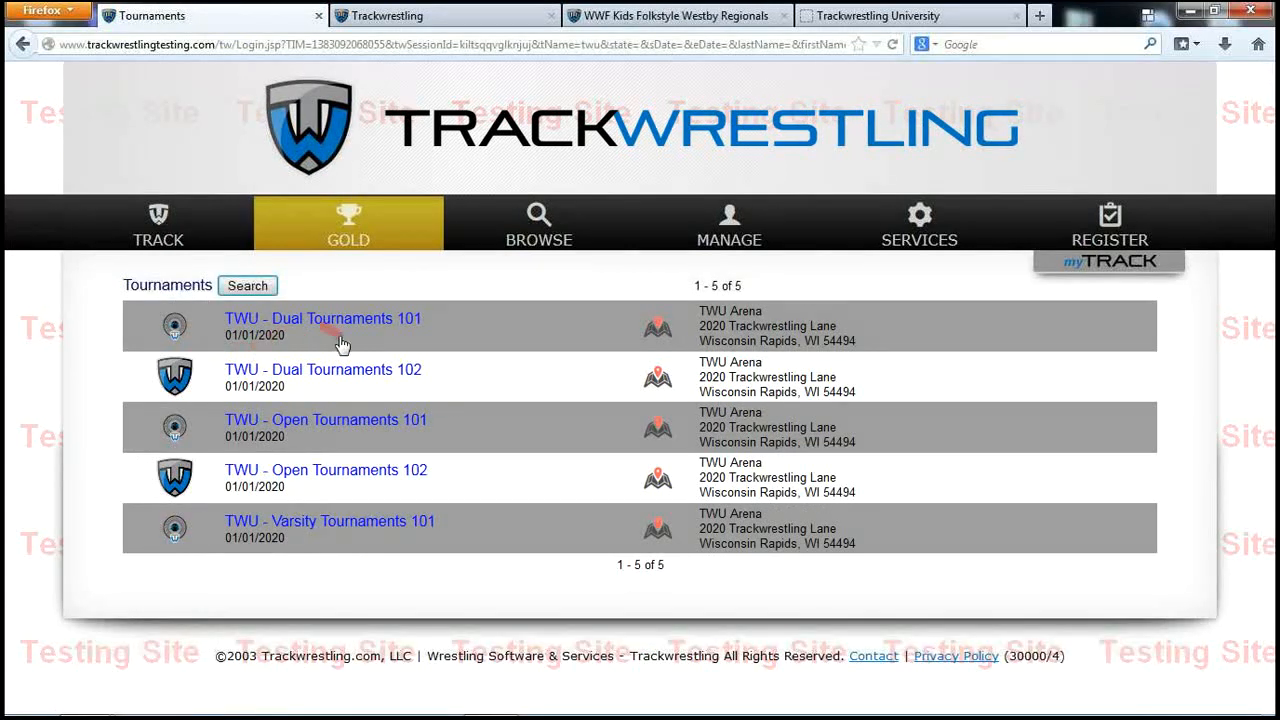
pyautogui.click(347, 479)
# Log in to the tournament as Administrator with the user name and password
pyautogui.click(717, 384)
pyautogui.click(688, 424)
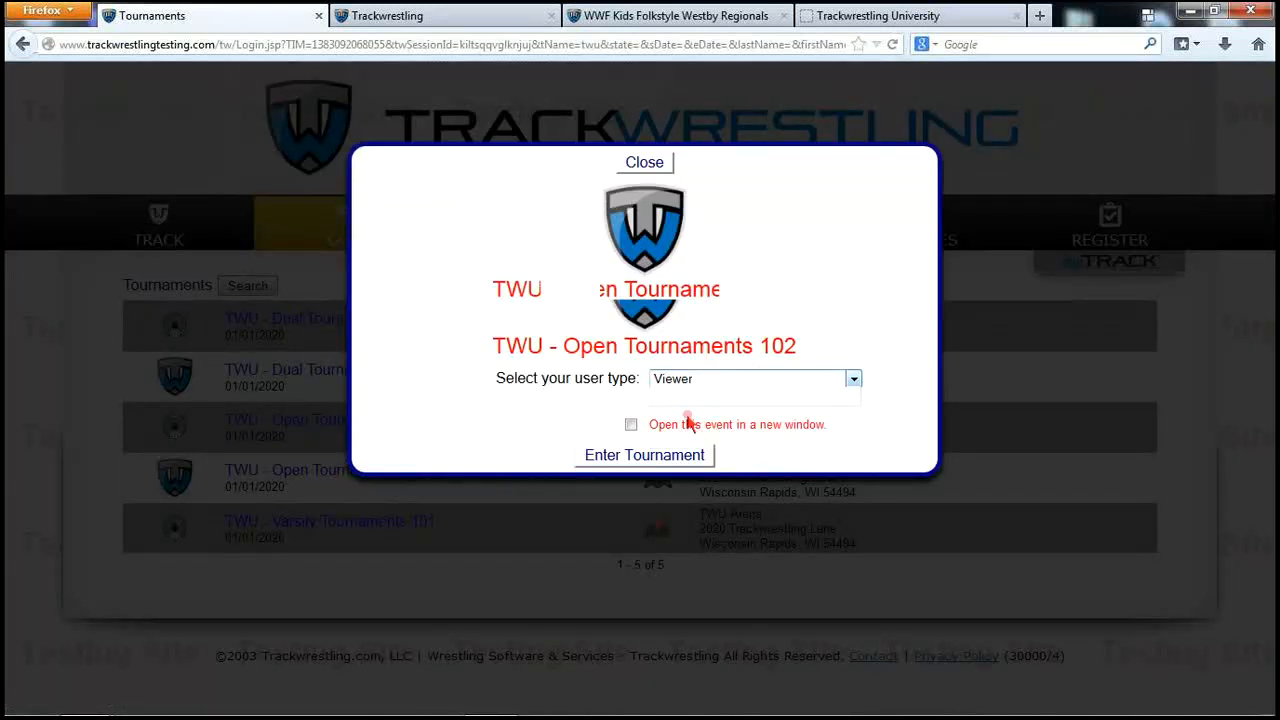
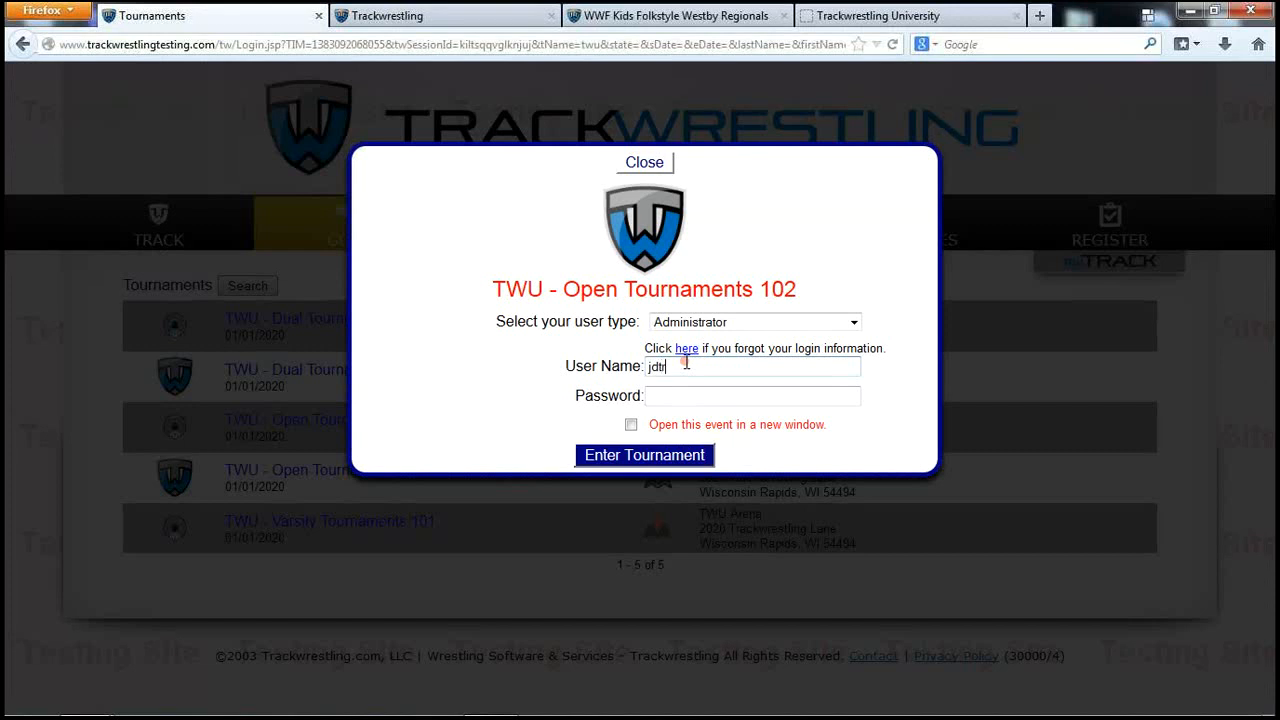
pyautogui.press('Tab')
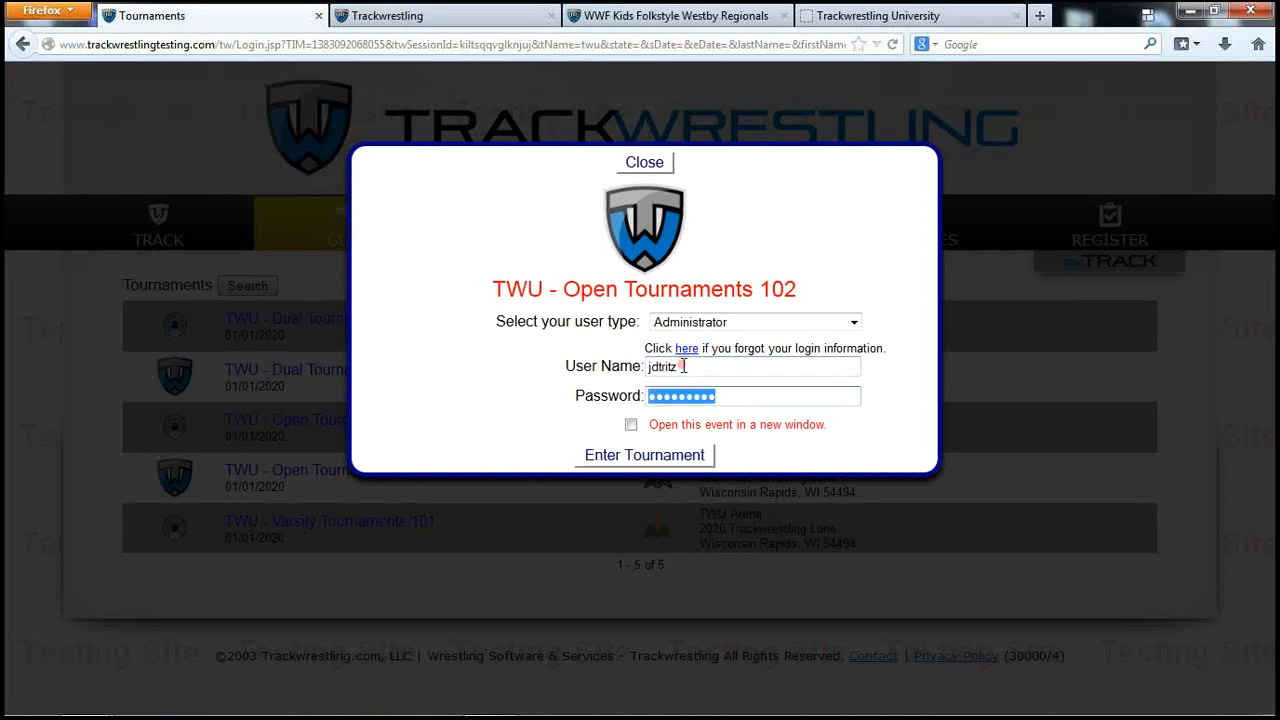
pyautogui.moveTo(683, 364); pyautogui.dragTo(645, 367)
pyautogui.write('shae')
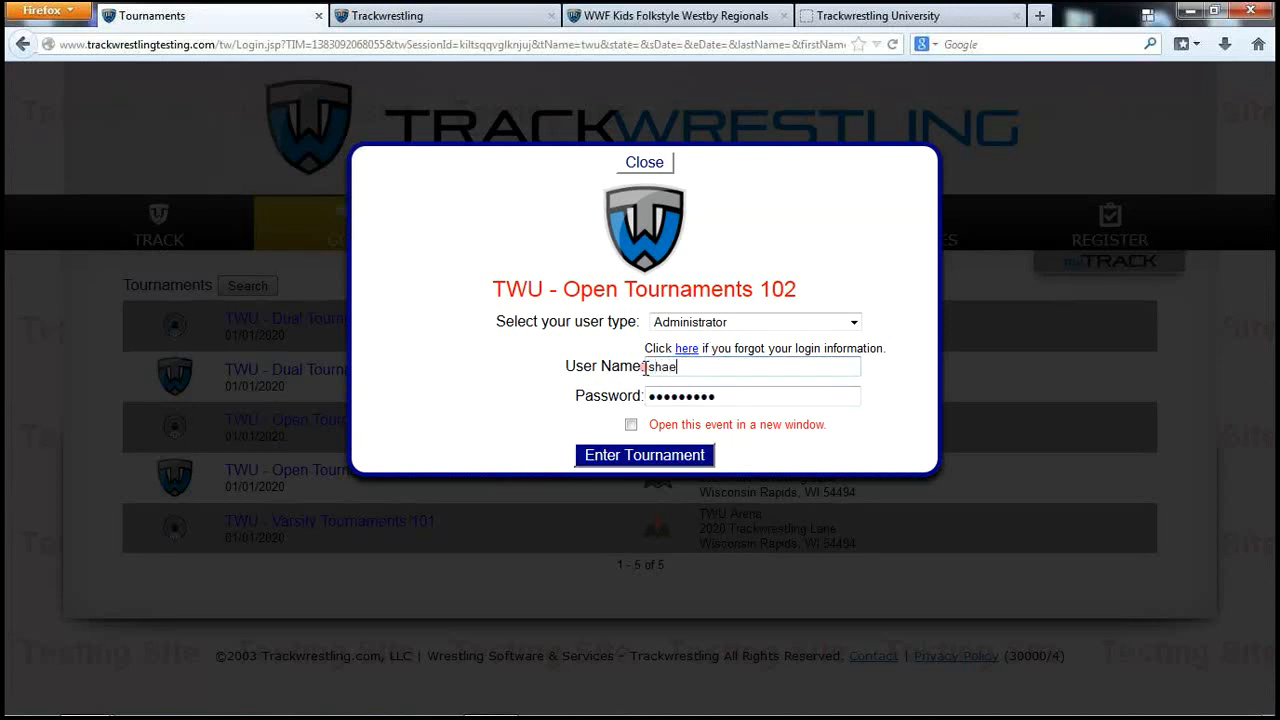
pyautogui.press('BackSpace')
pyautogui.write('ne')
pyautogui.moveTo(755, 398); pyautogui.dragTo(625, 390)
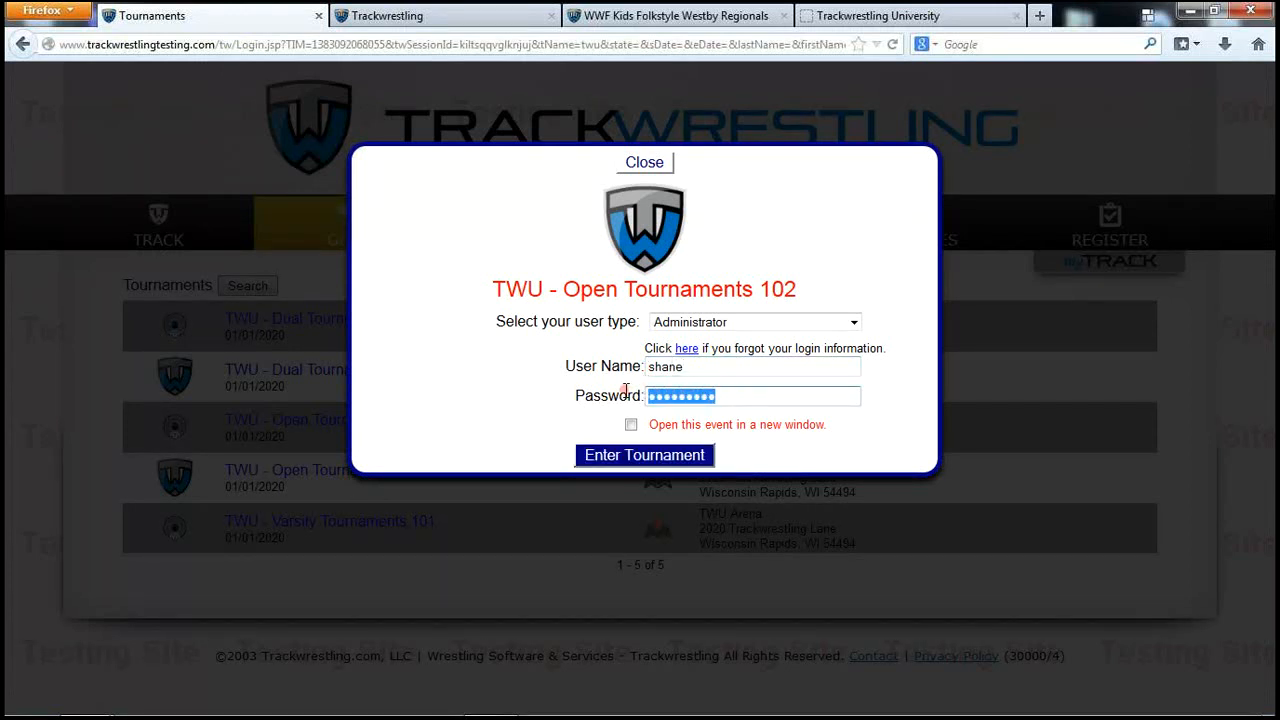
pyautogui.write('*******')
pyautogui.click(643, 456)
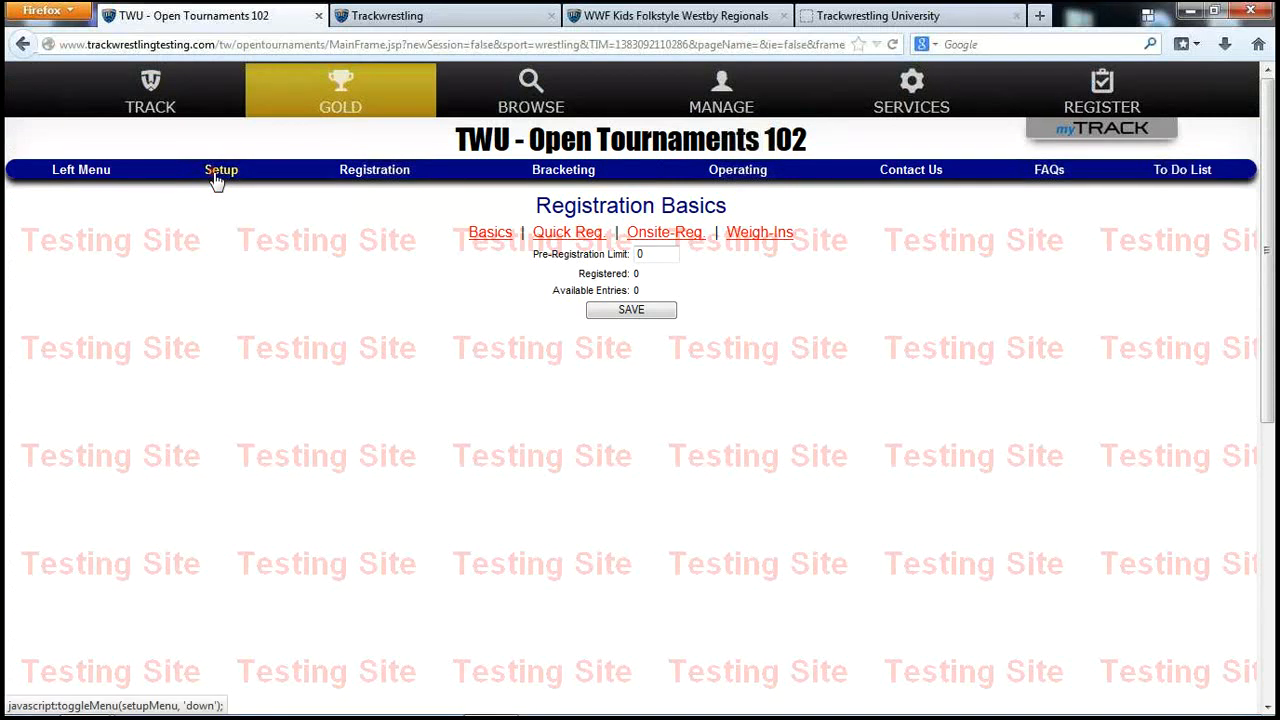
# Check the wrestler list, then bring up the Add Random Wrestlers form on Tournament Operations
pyautogui.click(352, 174)
pyautogui.click(357, 410)
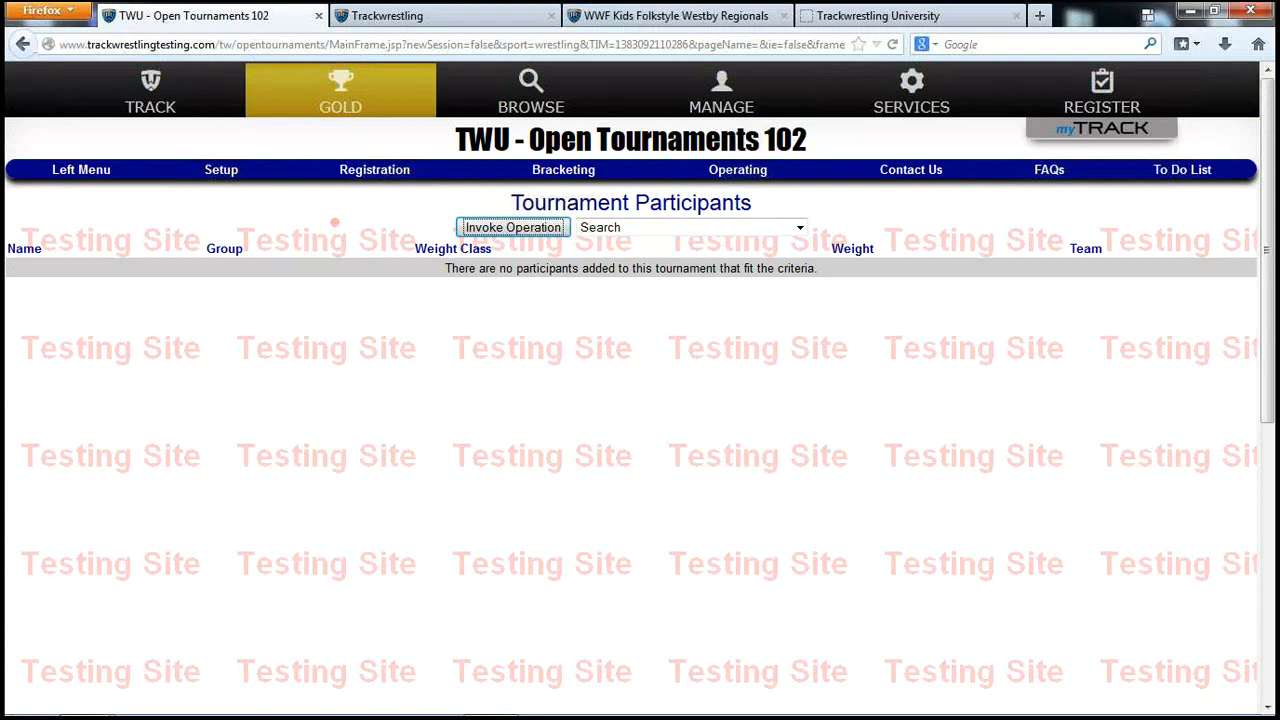
pyautogui.click(106, 176)
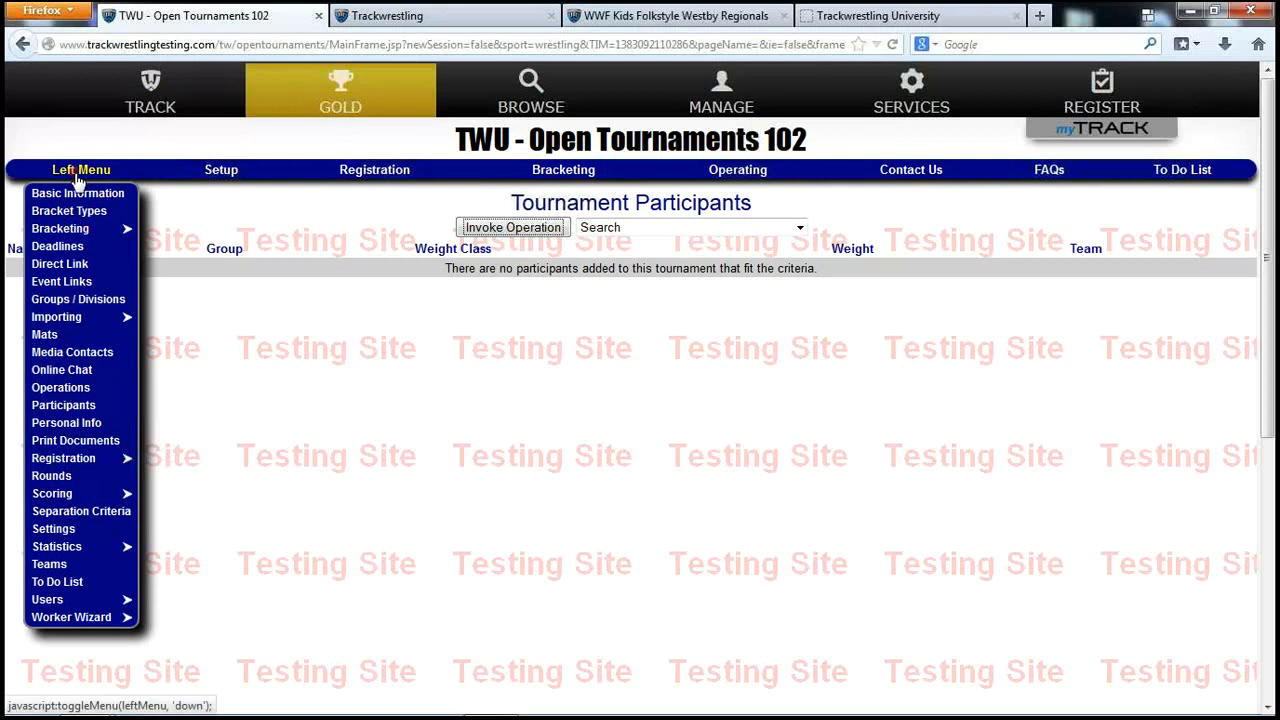
pyautogui.click(74, 388)
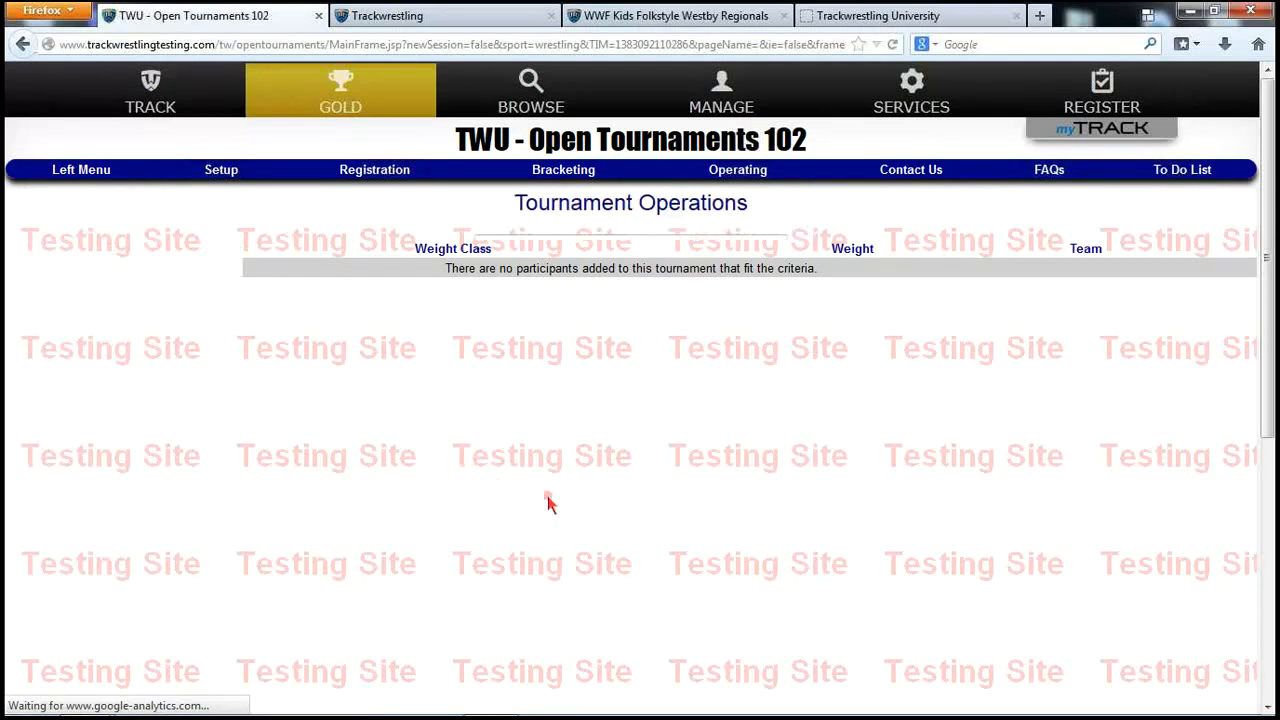
pyautogui.click(575, 247)
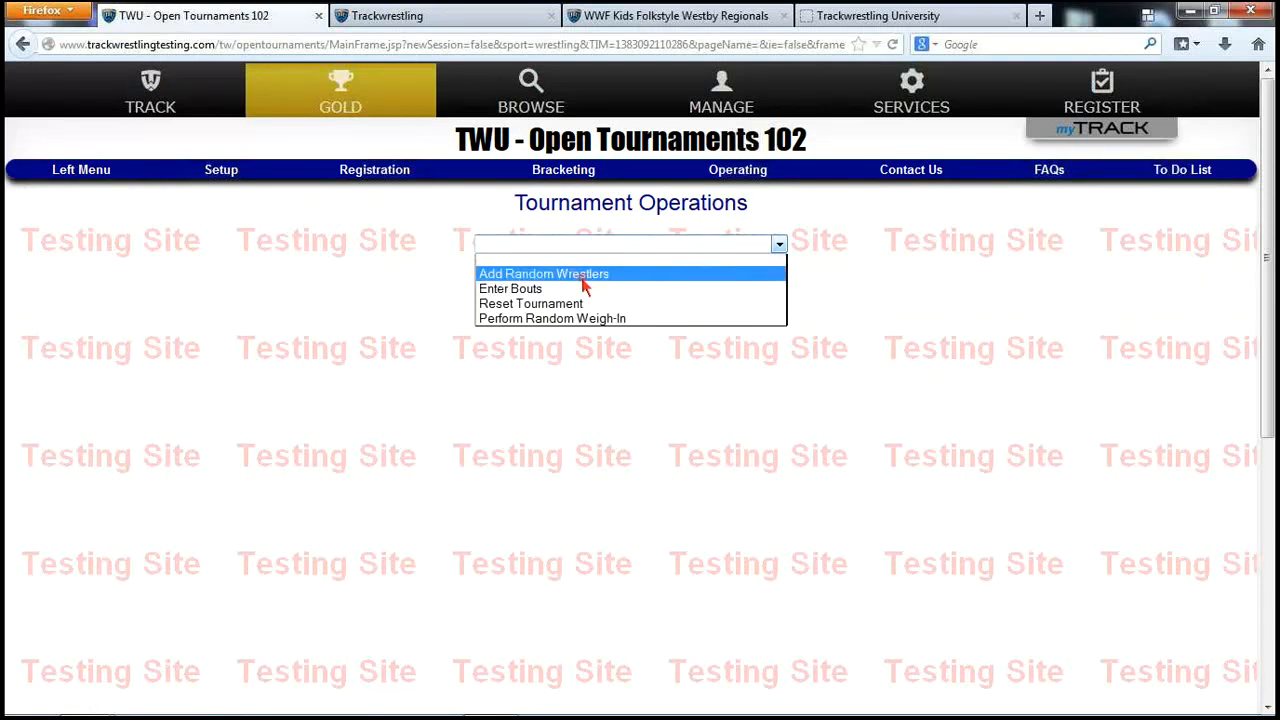
pyautogui.click(585, 274)
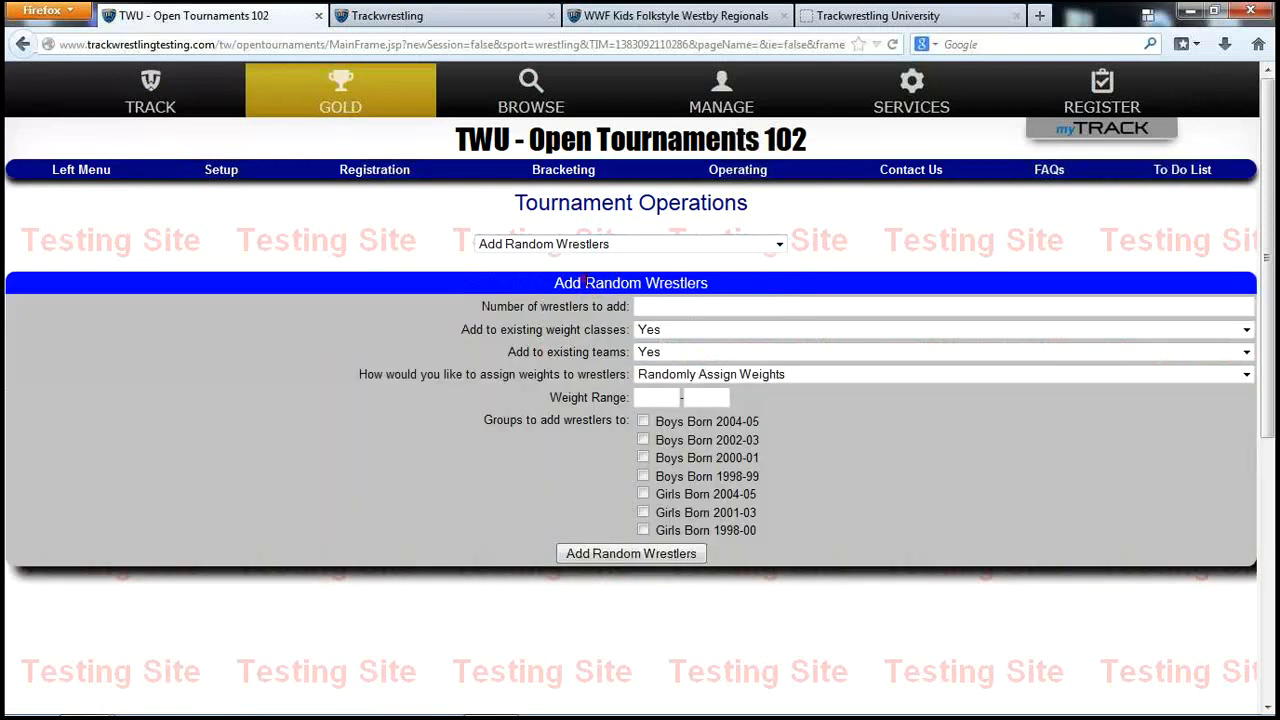
# Request 700 random wrestlers with weights taken from each weight class's max weight
pyautogui.click(668, 312)
pyautogui.write('700')
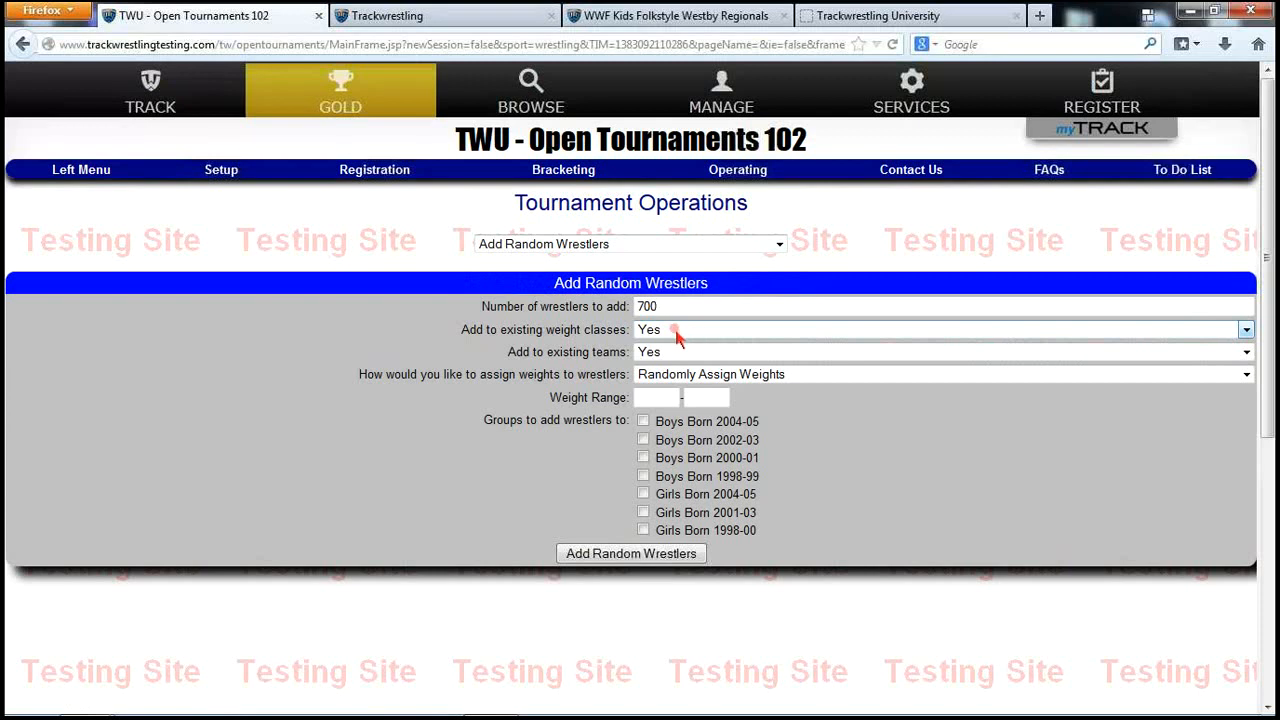
pyautogui.click(703, 380)
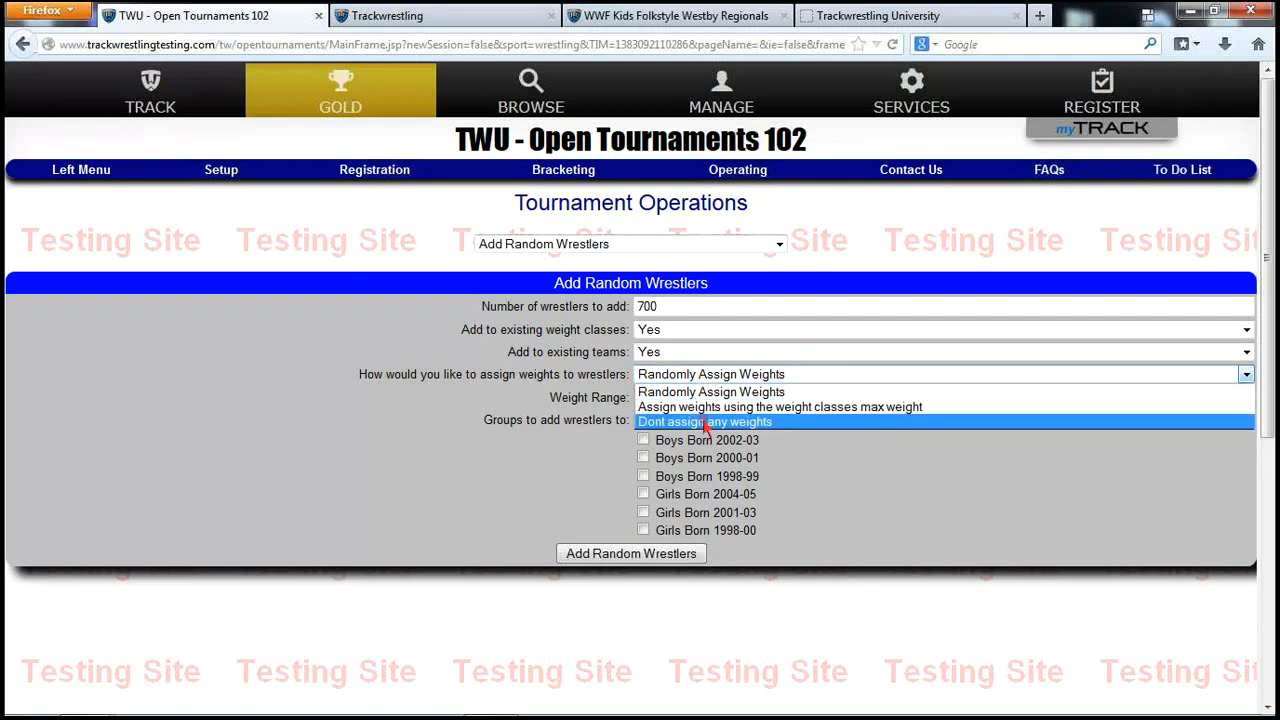
pyautogui.click(897, 418)
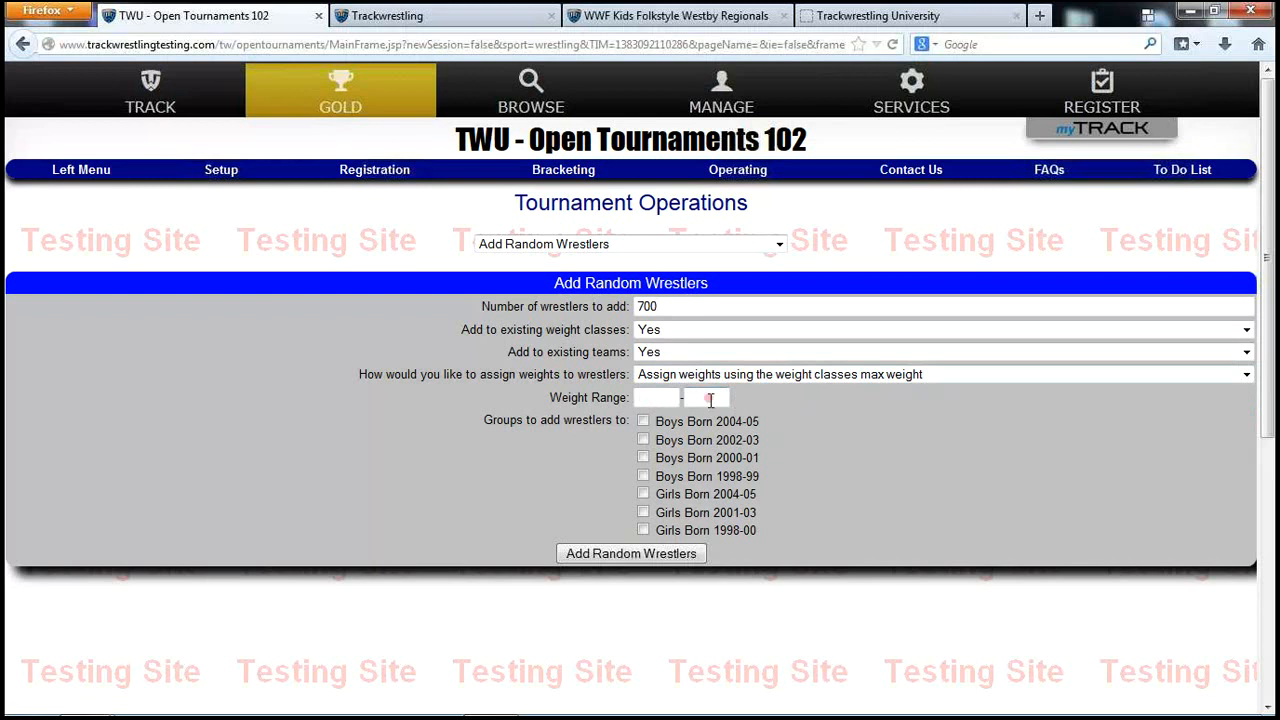
# Include all Boys Born and Girls Born groups, generate the wrestlers, and dismiss both dialogs
pyautogui.click(644, 421)
pyautogui.click(644, 440)
pyautogui.click(644, 458)
pyautogui.click(643, 477)
pyautogui.click(643, 494)
pyautogui.click(643, 530)
pyautogui.click(651, 560)
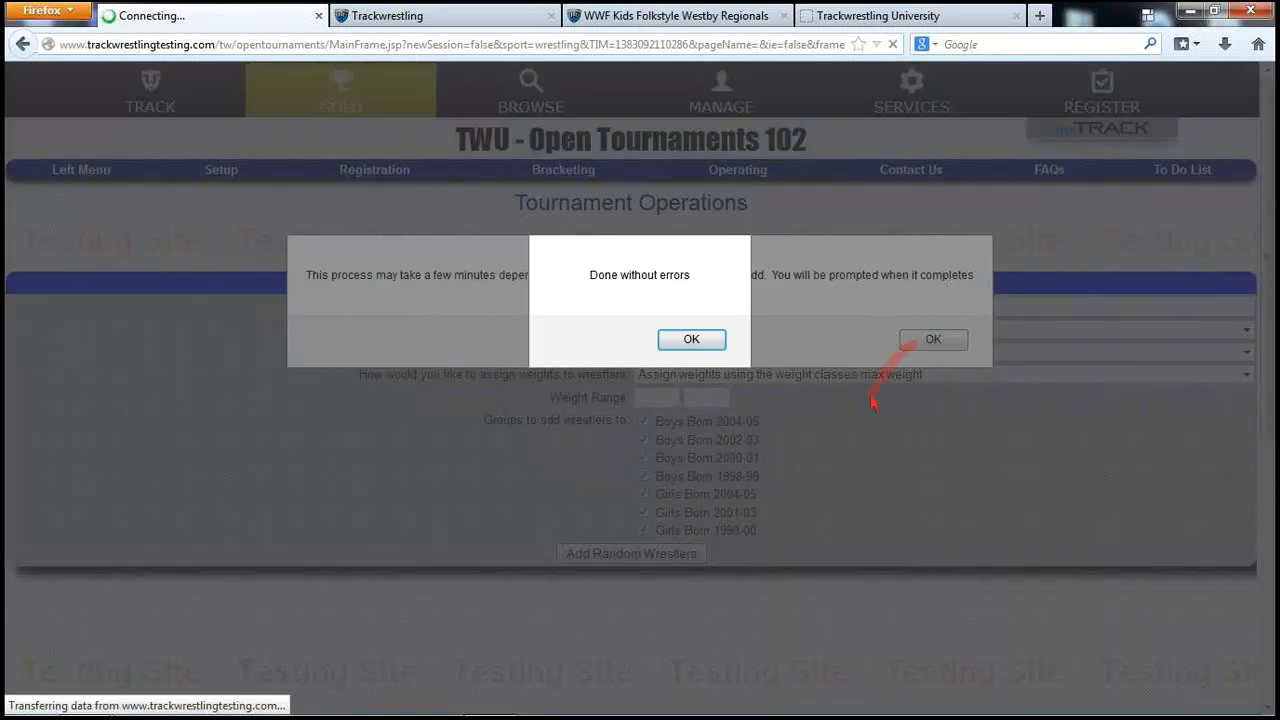
pyautogui.click(691, 339)
pyautogui.click(933, 339)
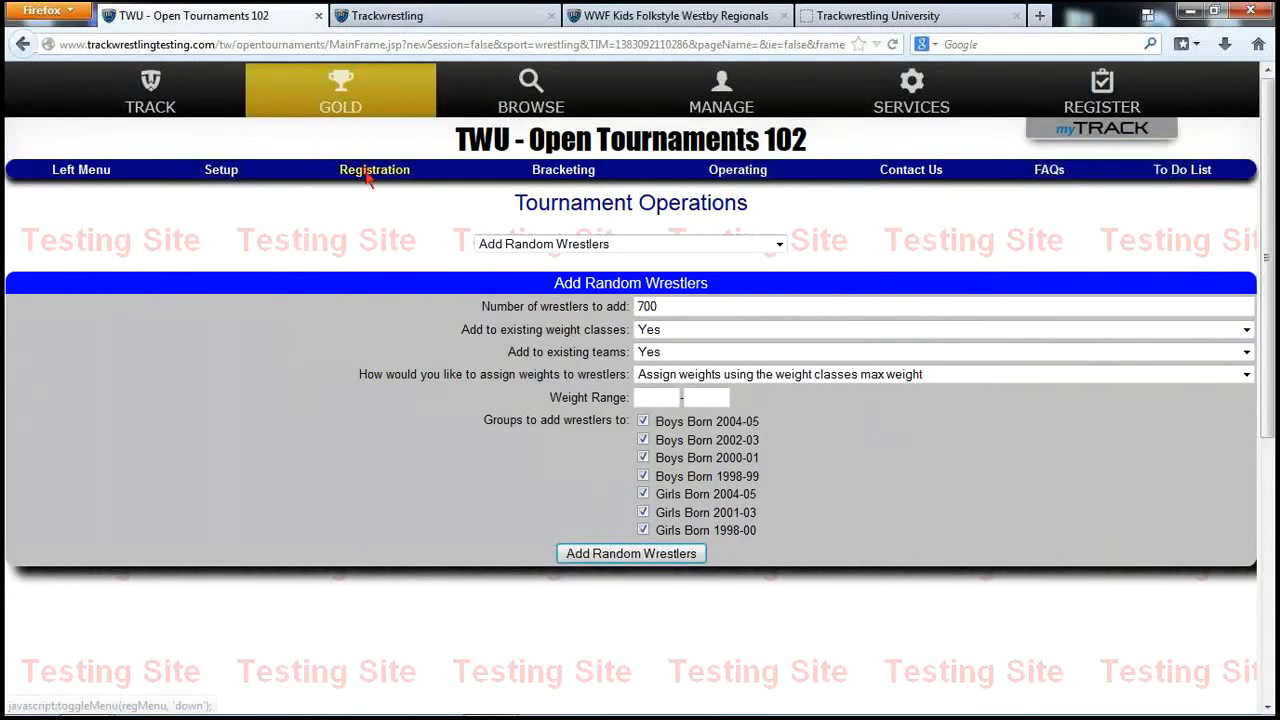
# Review the Tournament Groups page, showing per-group wrestler counts from 90 to 107 totalling 700
pyautogui.click(374, 170)
pyautogui.click(332, 410)
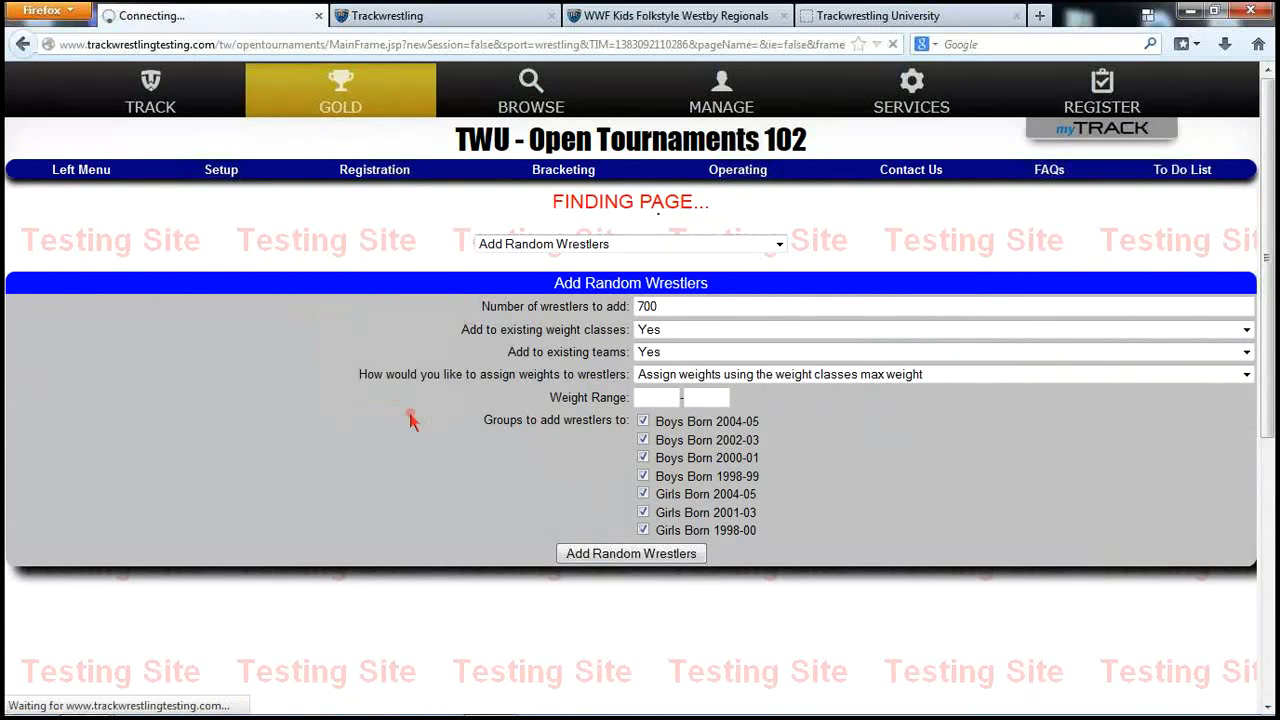
pyautogui.click(232, 176)
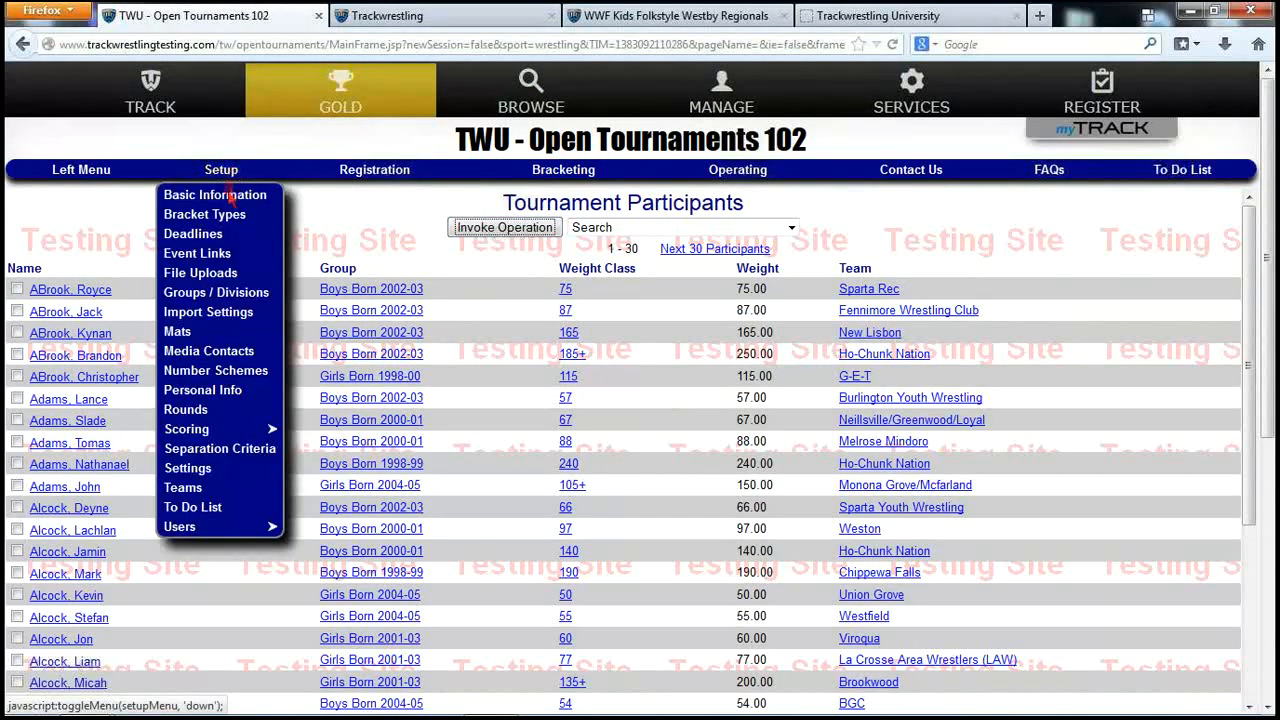
pyautogui.click(233, 300)
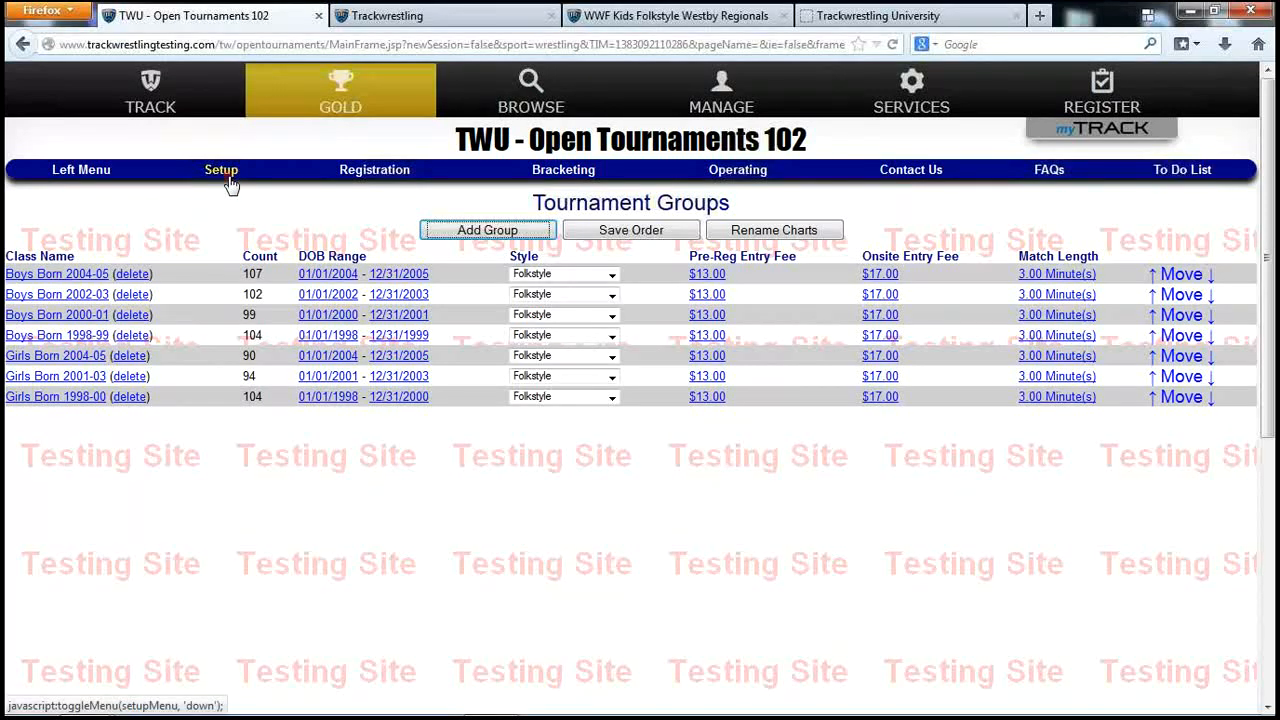
pyautogui.click(365, 176)
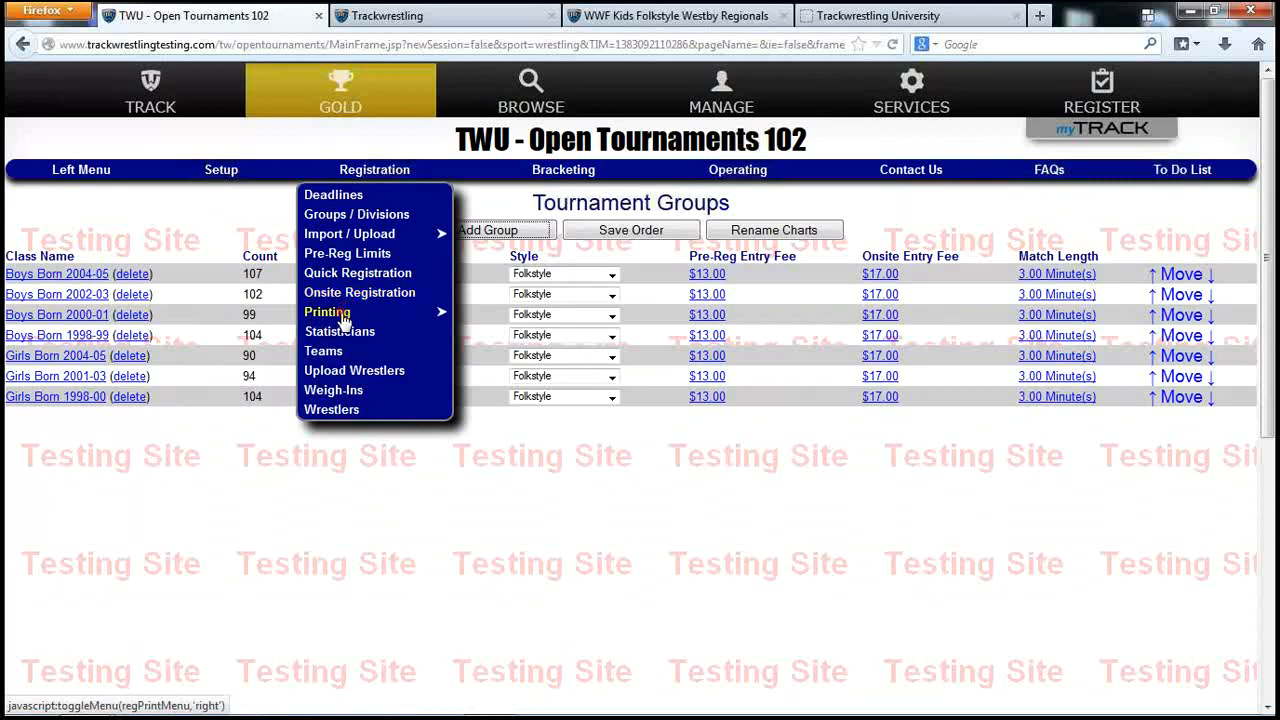
# Generate weigh-in cards sorted by Group then Weight Class, with no group filter
pyautogui.moveTo(348, 314)
pyautogui.click(512, 338)
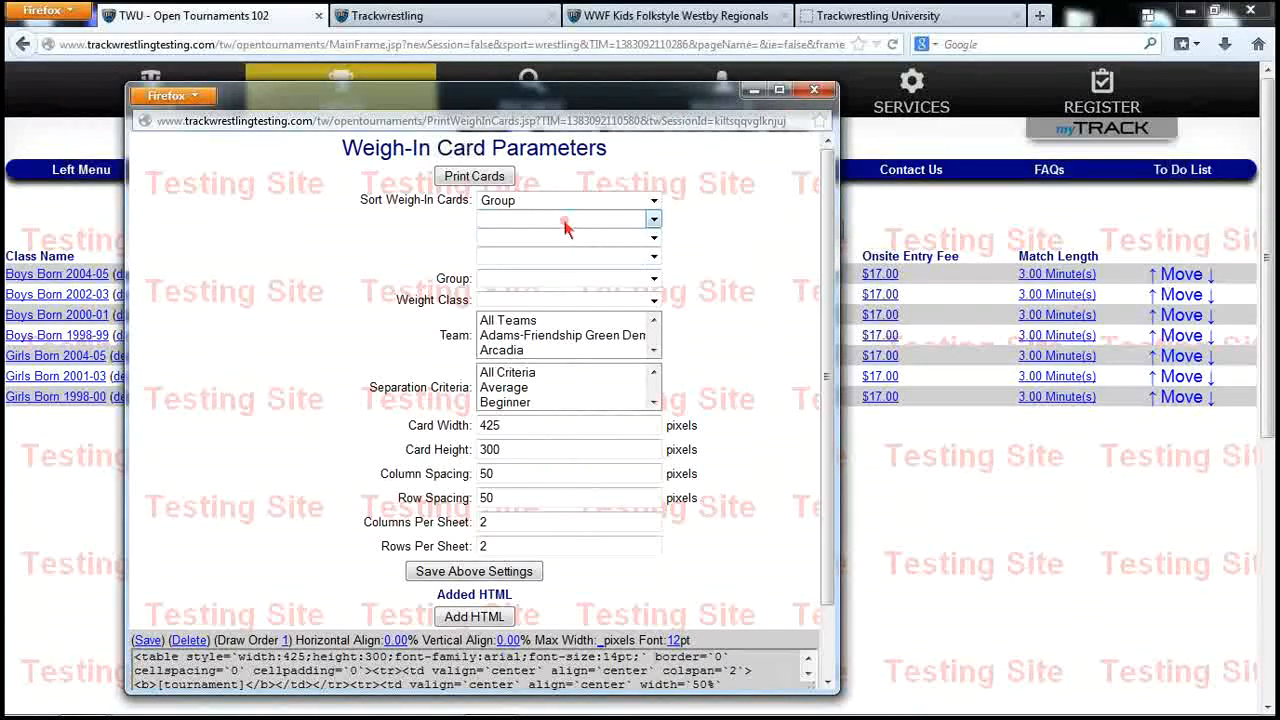
pyautogui.click(566, 219)
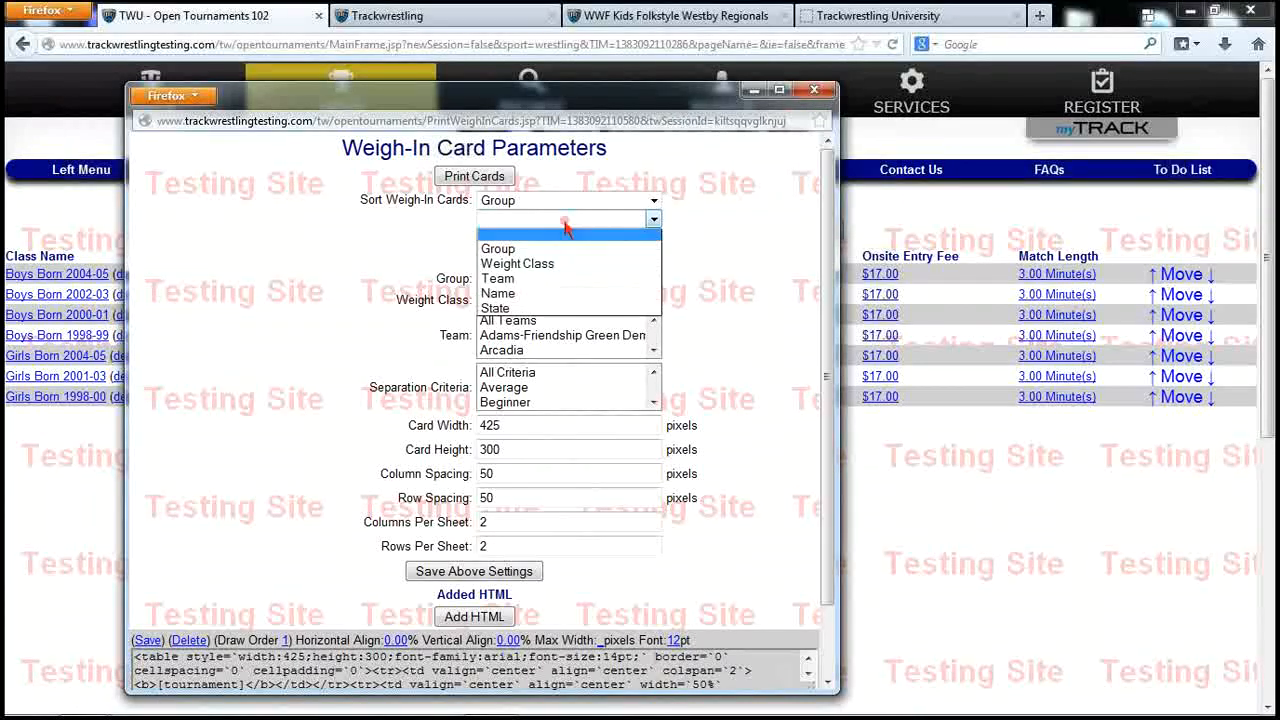
pyautogui.click(531, 265)
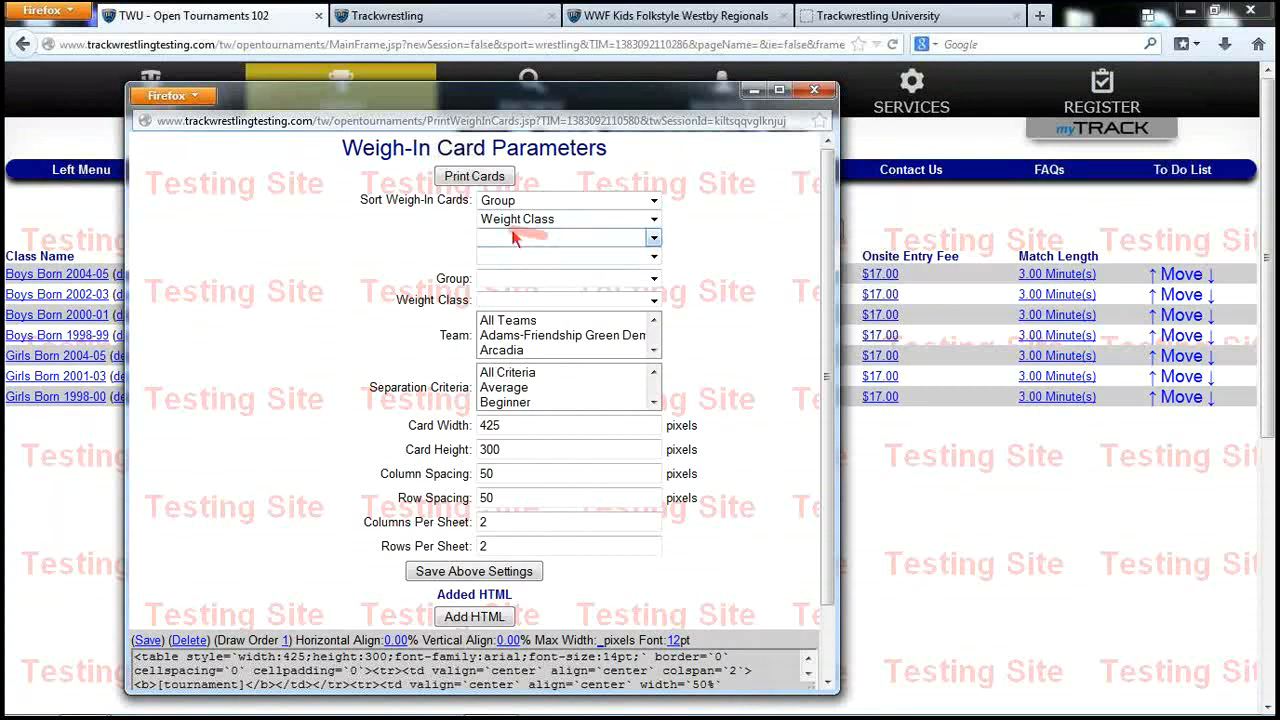
pyautogui.click(545, 285)
pyautogui.click(543, 279)
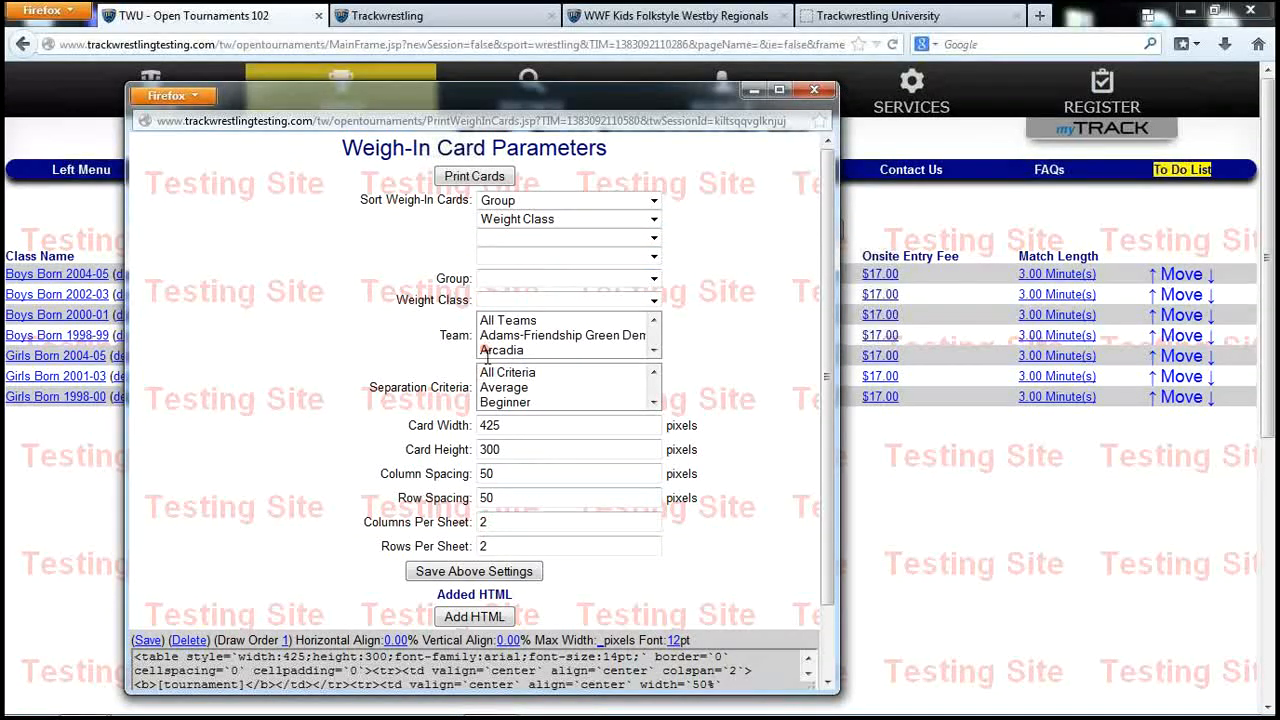
pyautogui.click(480, 177)
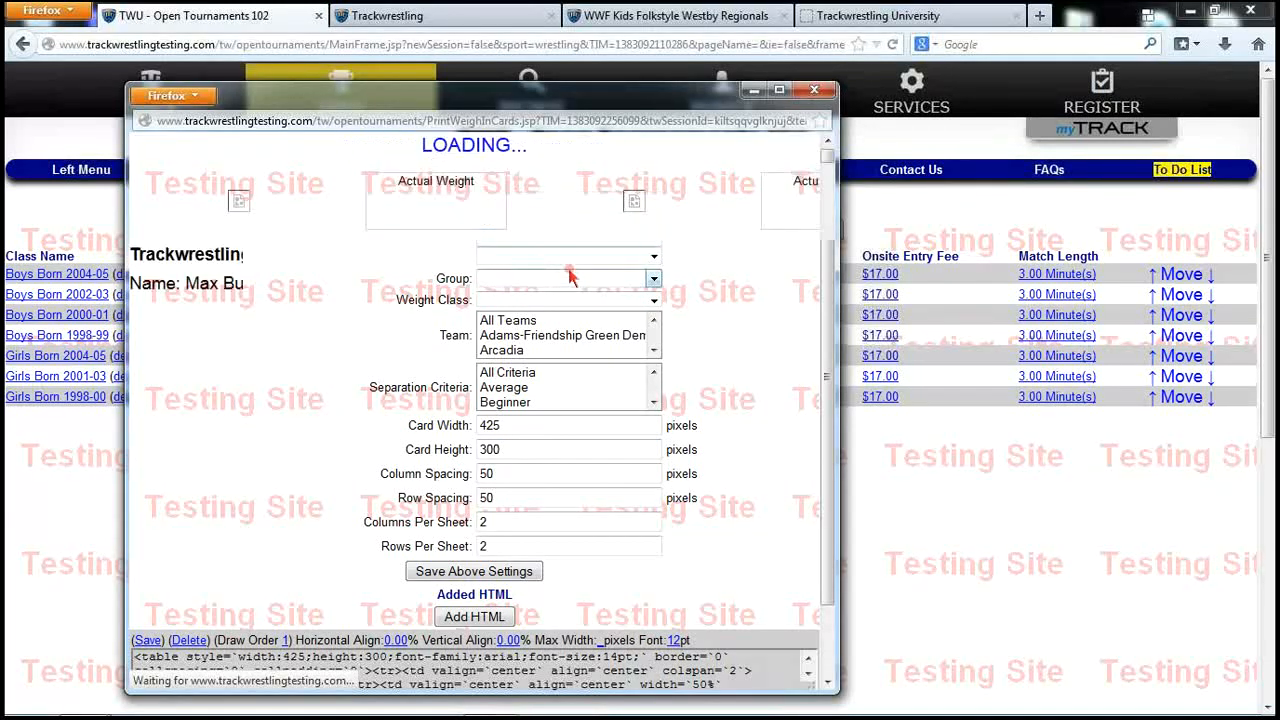
# Open Firefox's print preview of the weigh-in cards
pyautogui.click(200, 96)
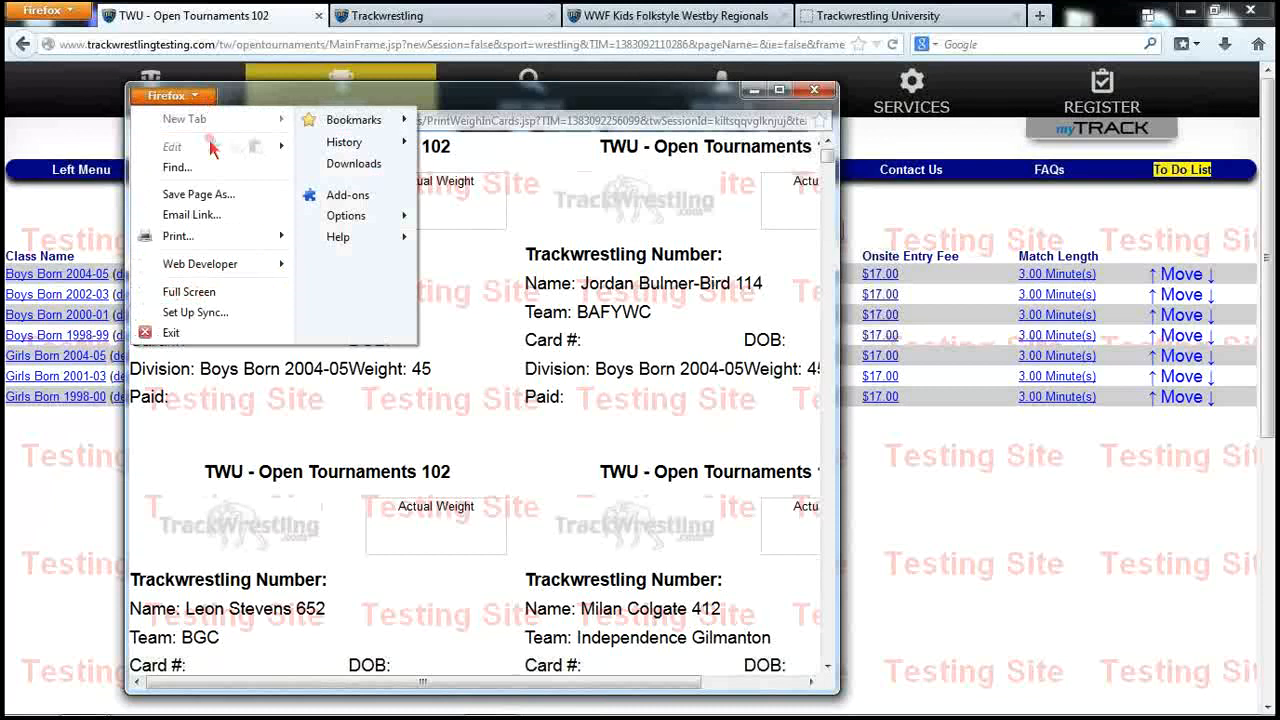
pyautogui.moveTo(275, 237)
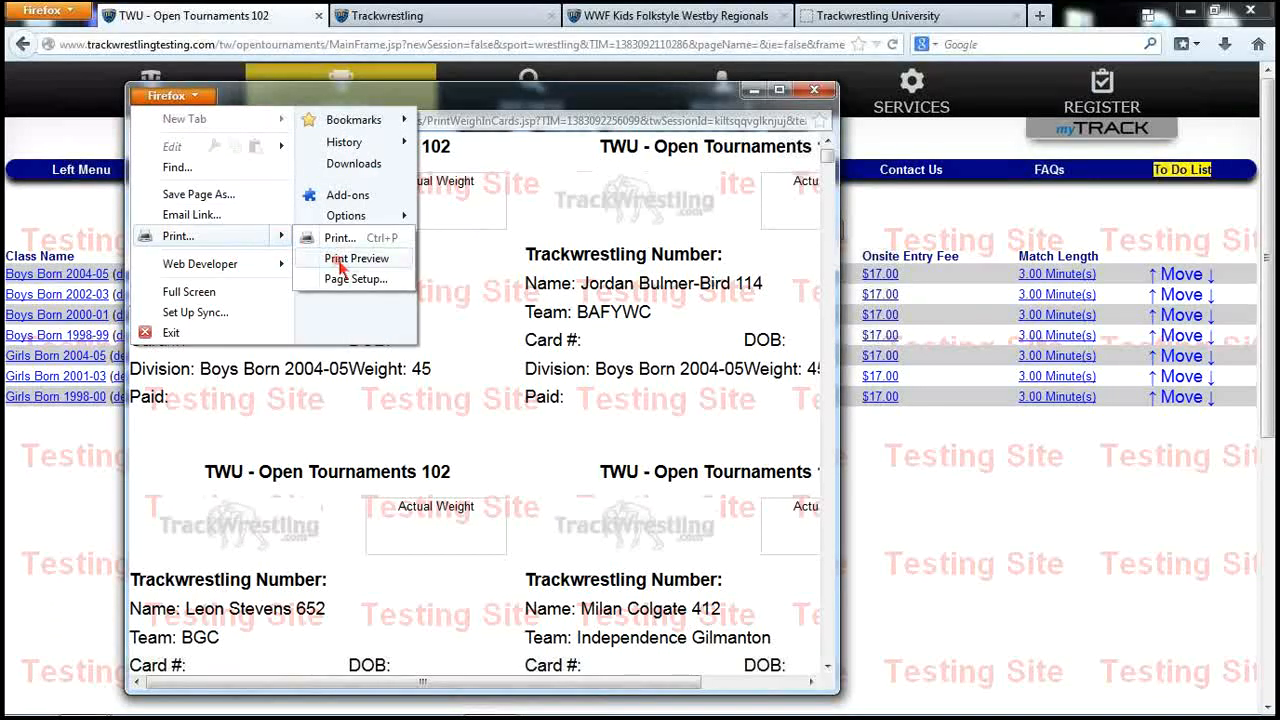
pyautogui.click(340, 262)
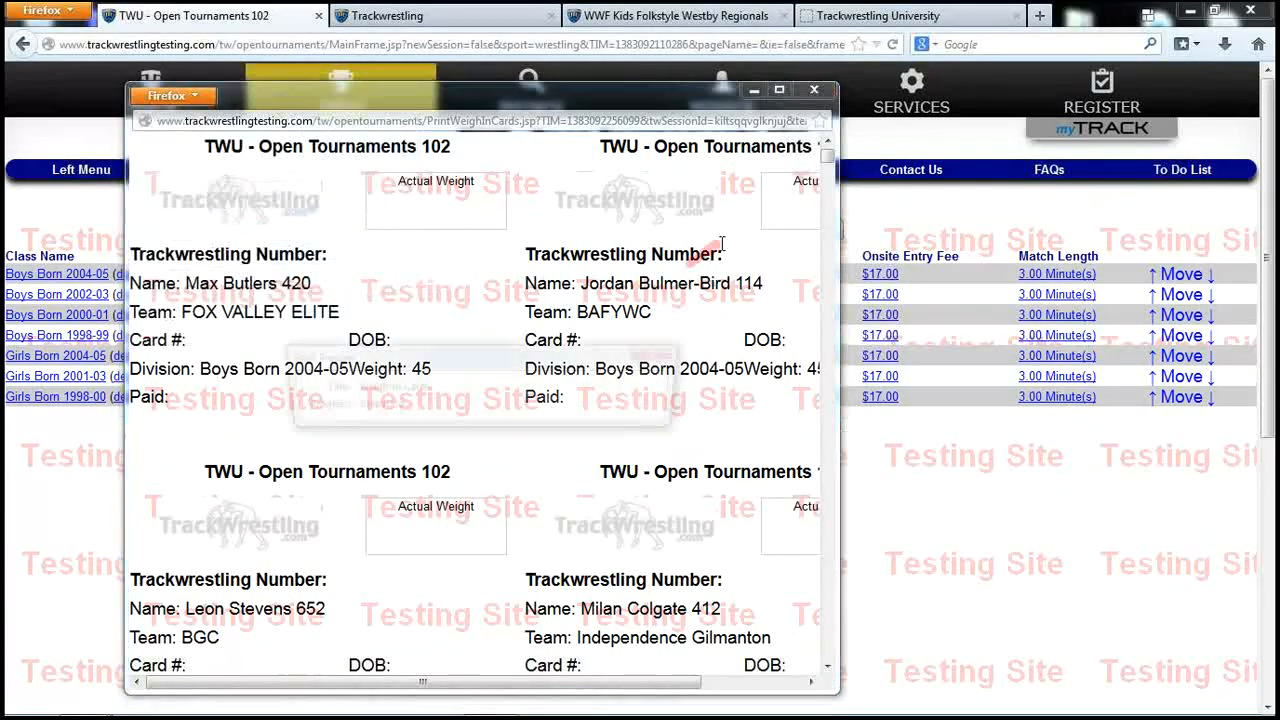
# Switch the weigh-in card print preview to landscape, then close it and the cards window
pyautogui.click(779, 91)
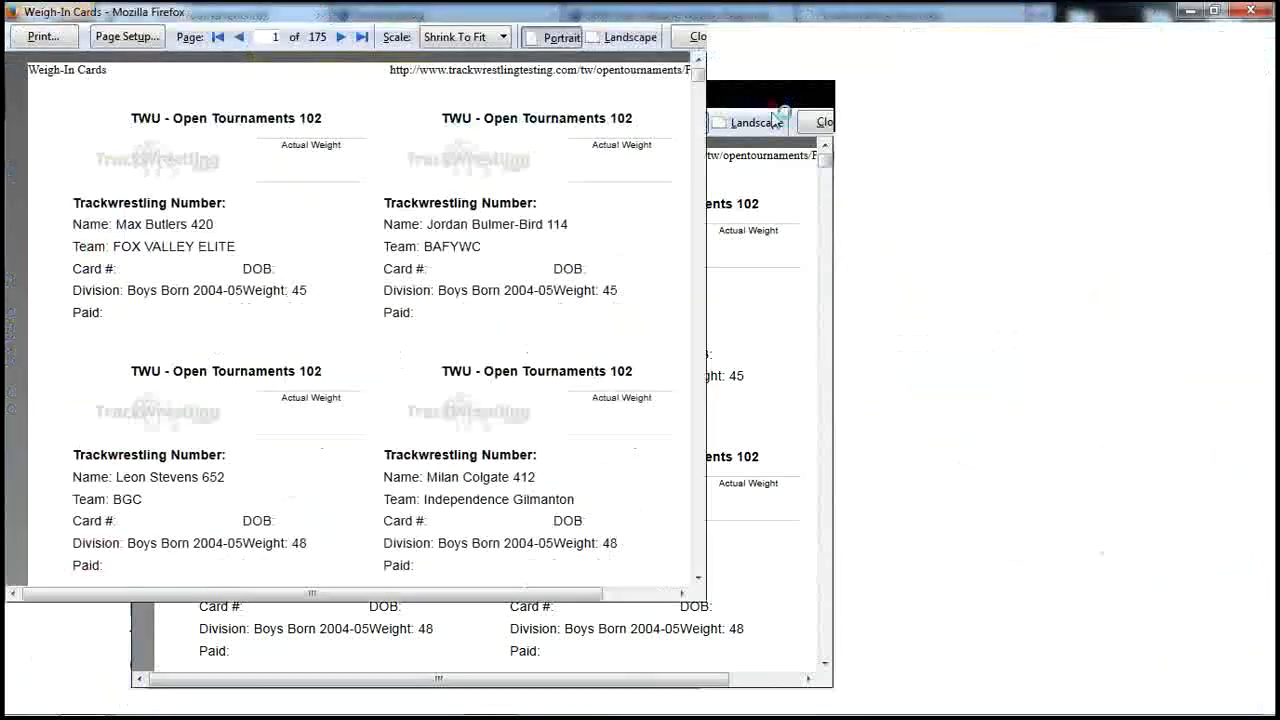
pyautogui.click(622, 37)
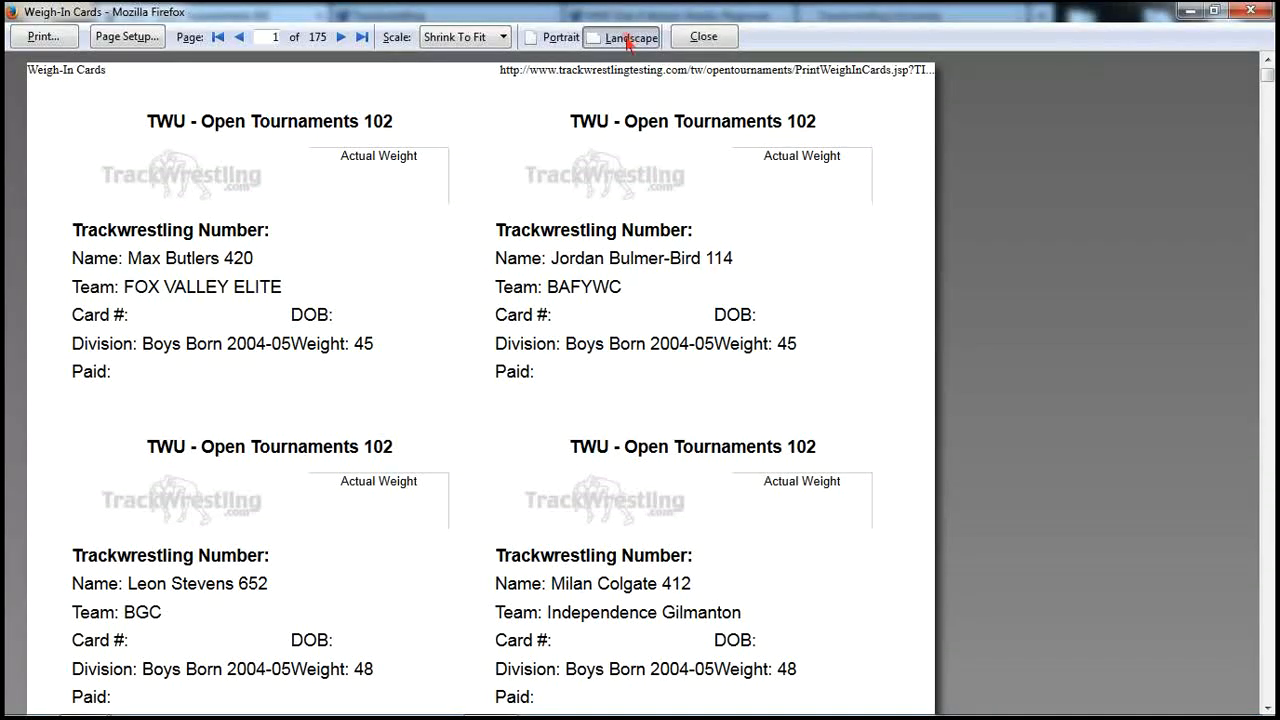
pyautogui.scroll(-3, 735, 385)
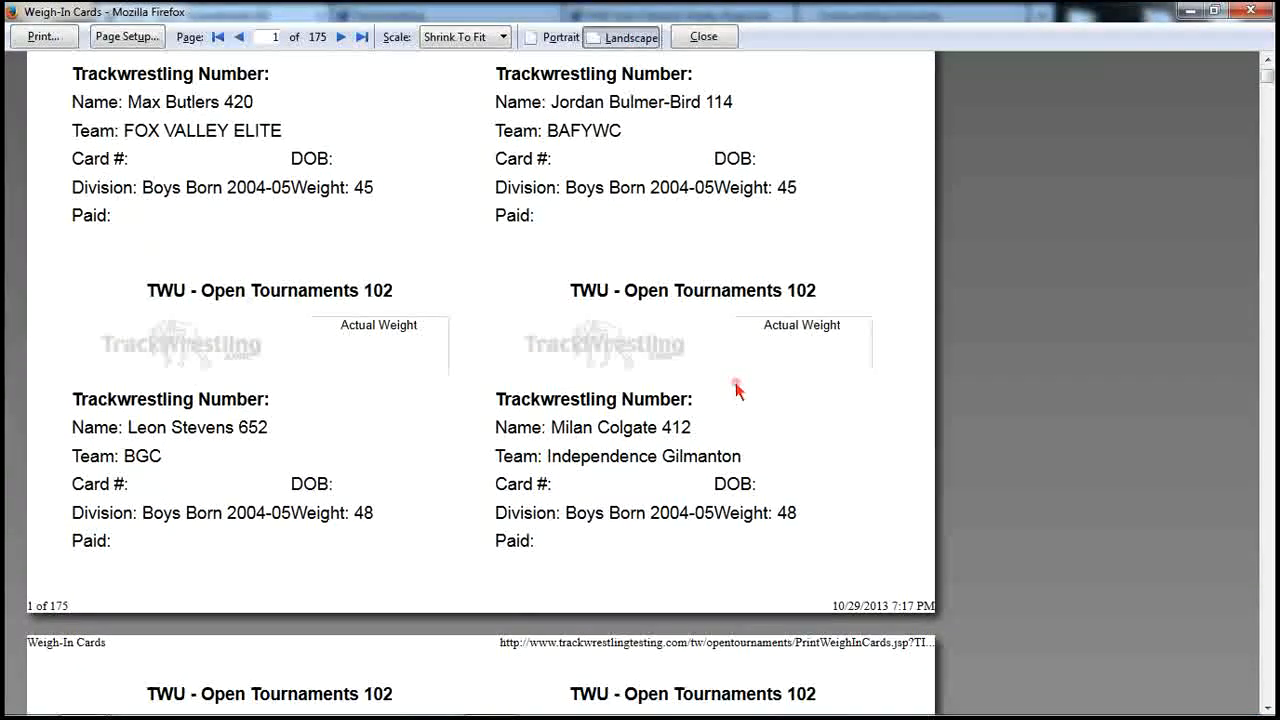
pyautogui.scroll(1, 735, 385)
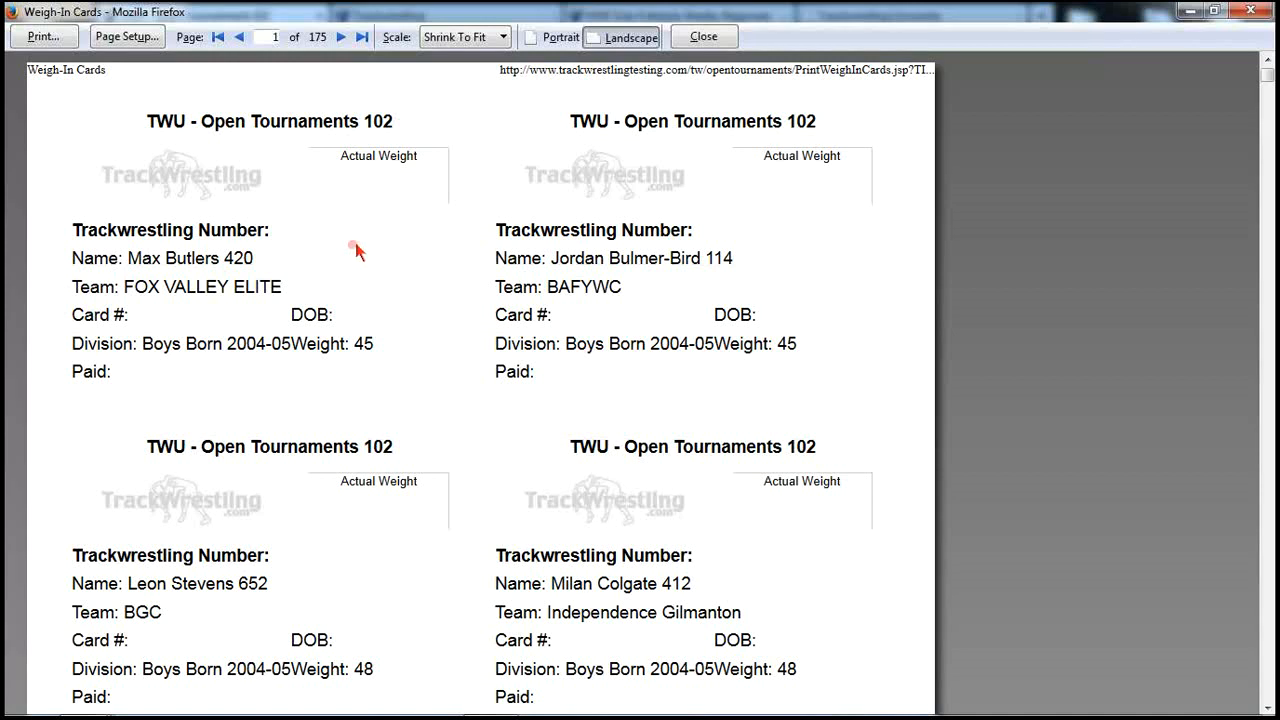
pyautogui.click(702, 37)
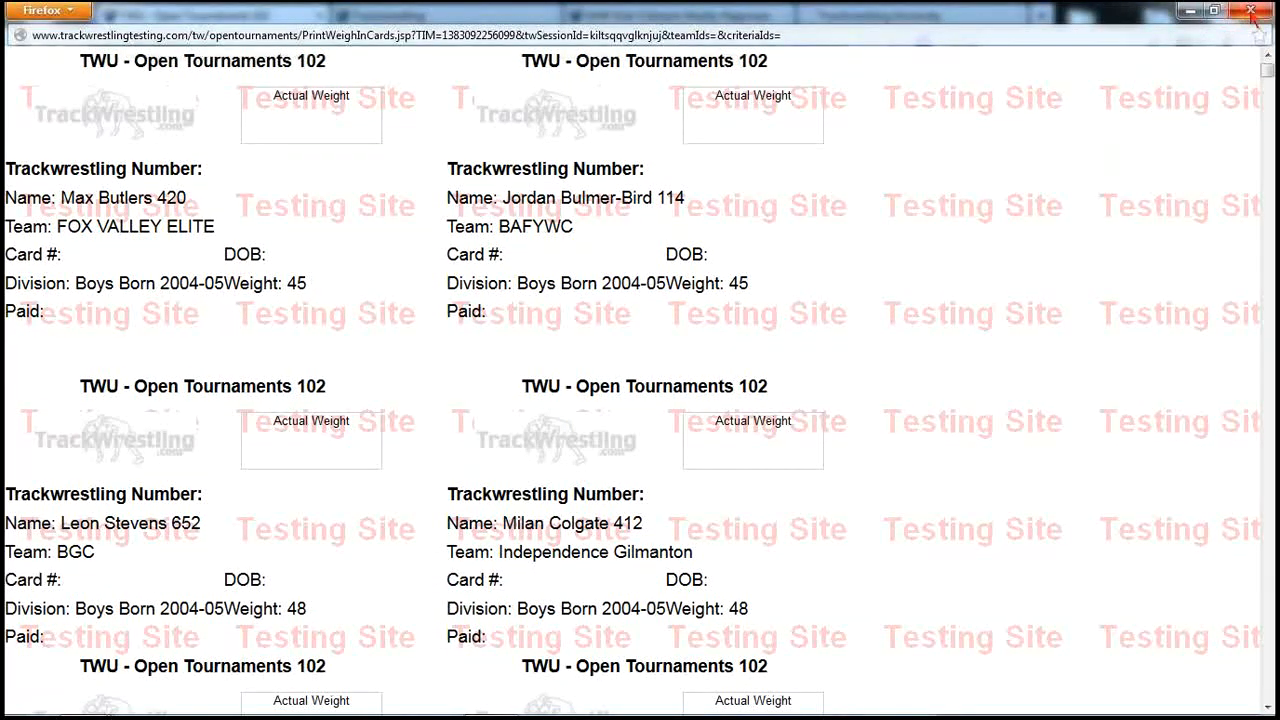
pyautogui.click(1251, 11)
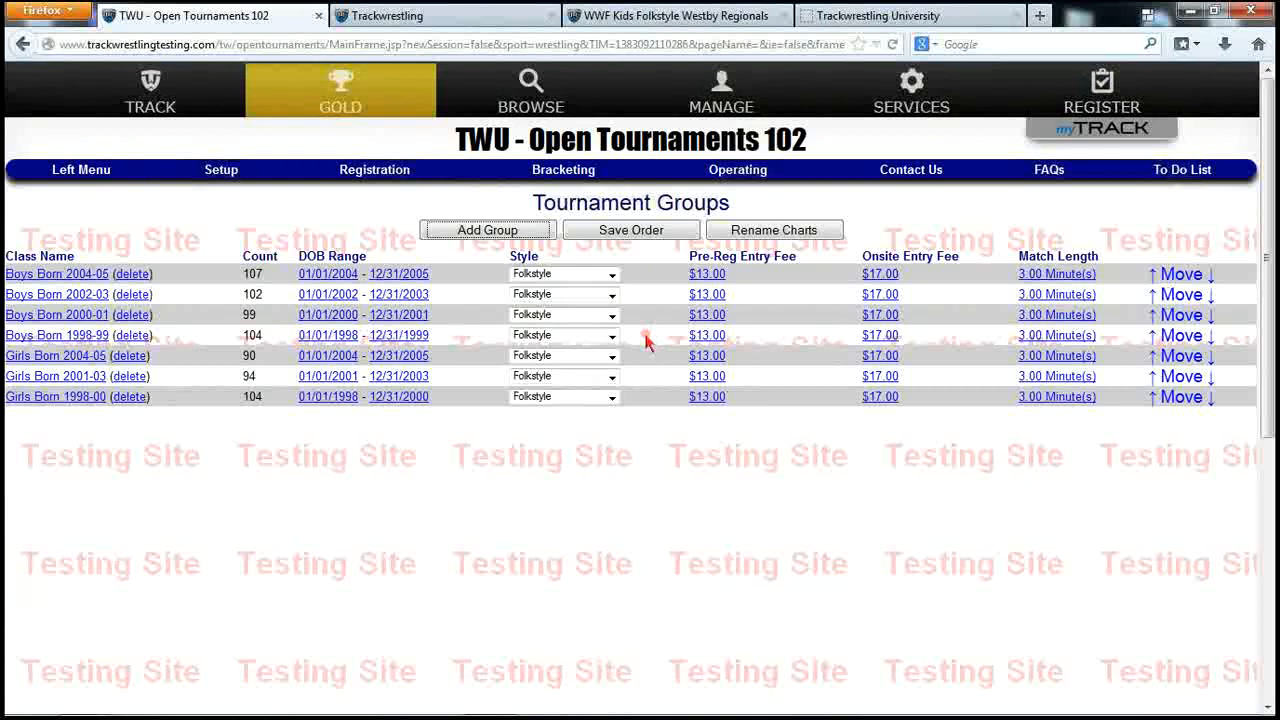
pyautogui.click(365, 171)
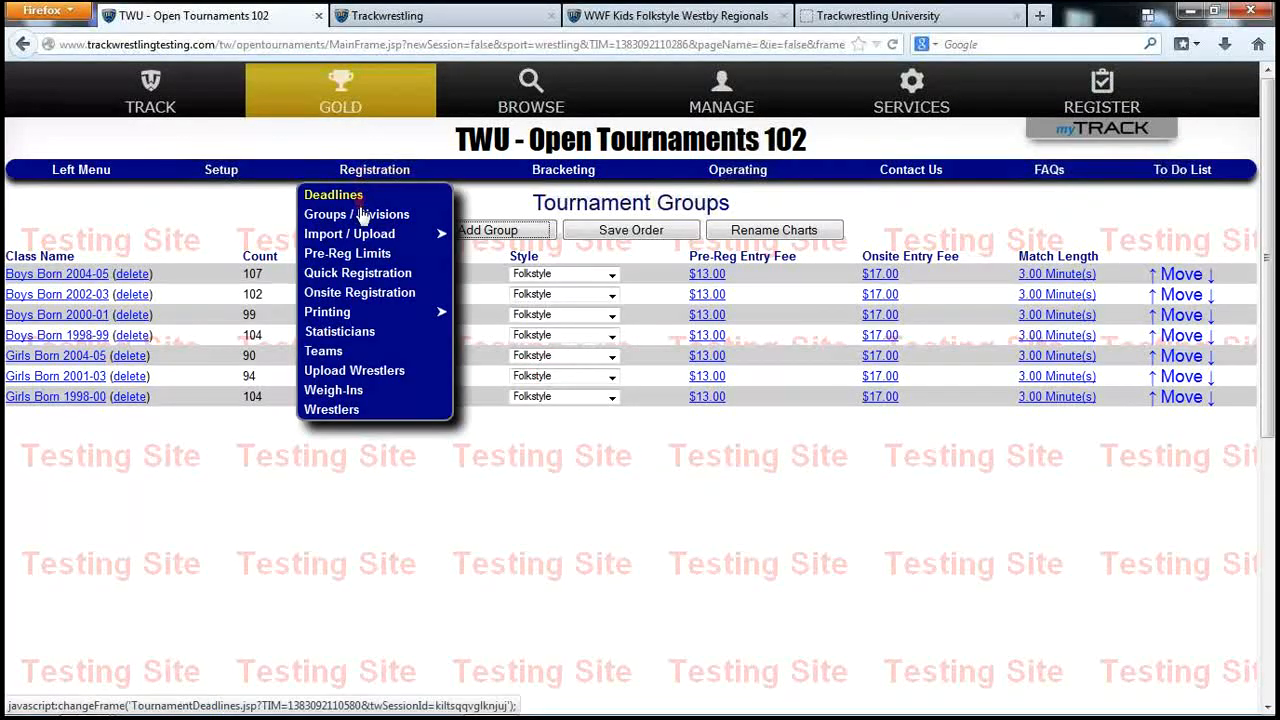
pyautogui.click(338, 315)
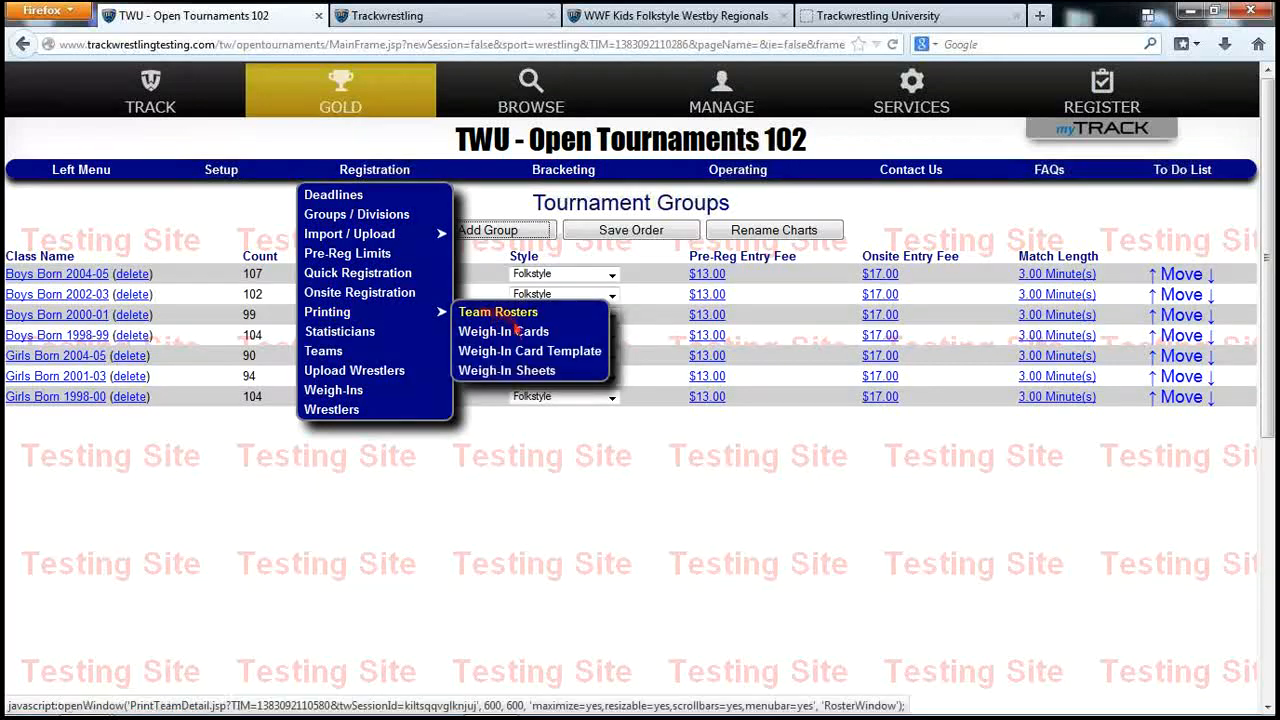
pyautogui.click(540, 352)
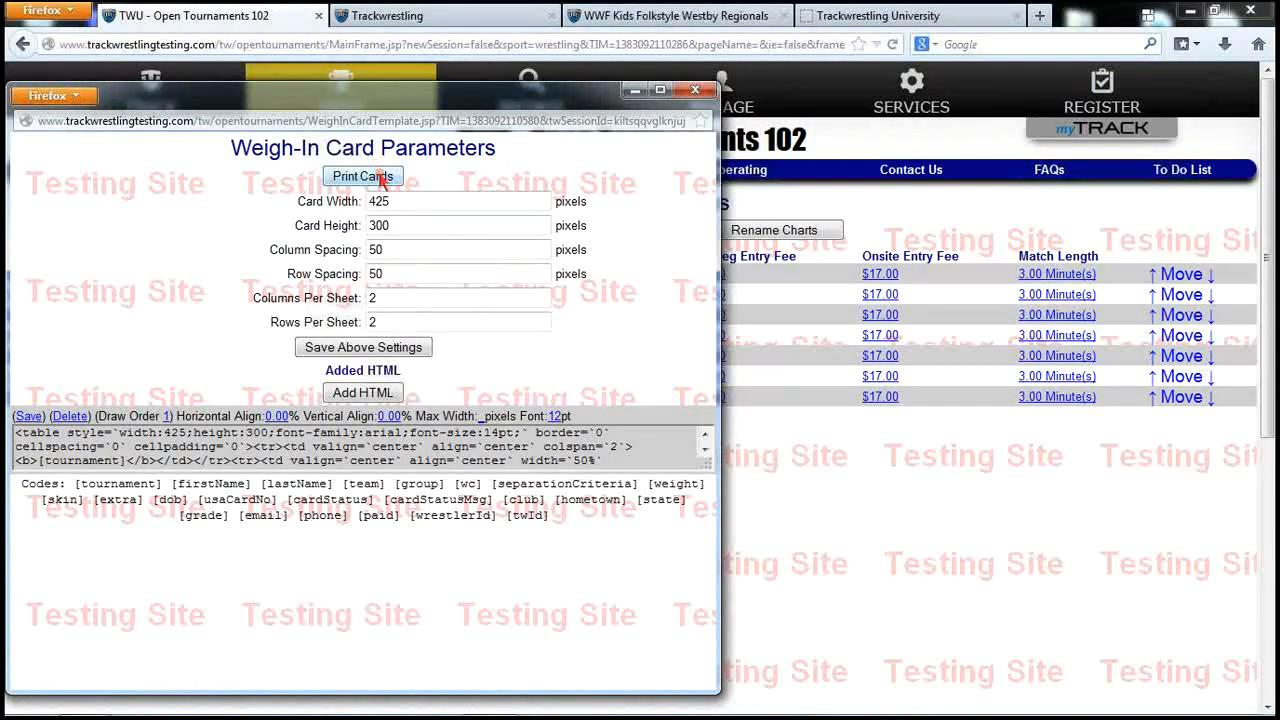
pyautogui.click(697, 94)
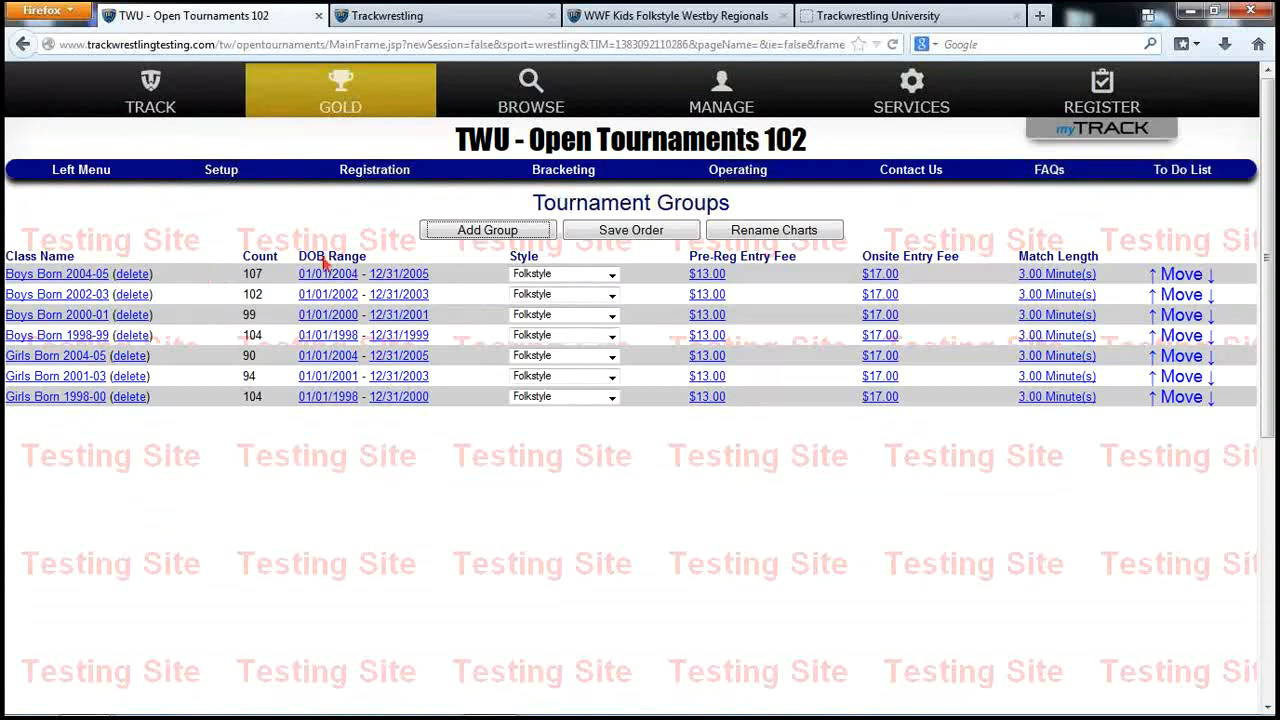
# On the Onsite Registration form, set the default group to Boys Born 2004-05 and enter the wrestler's name
pyautogui.click(367, 176)
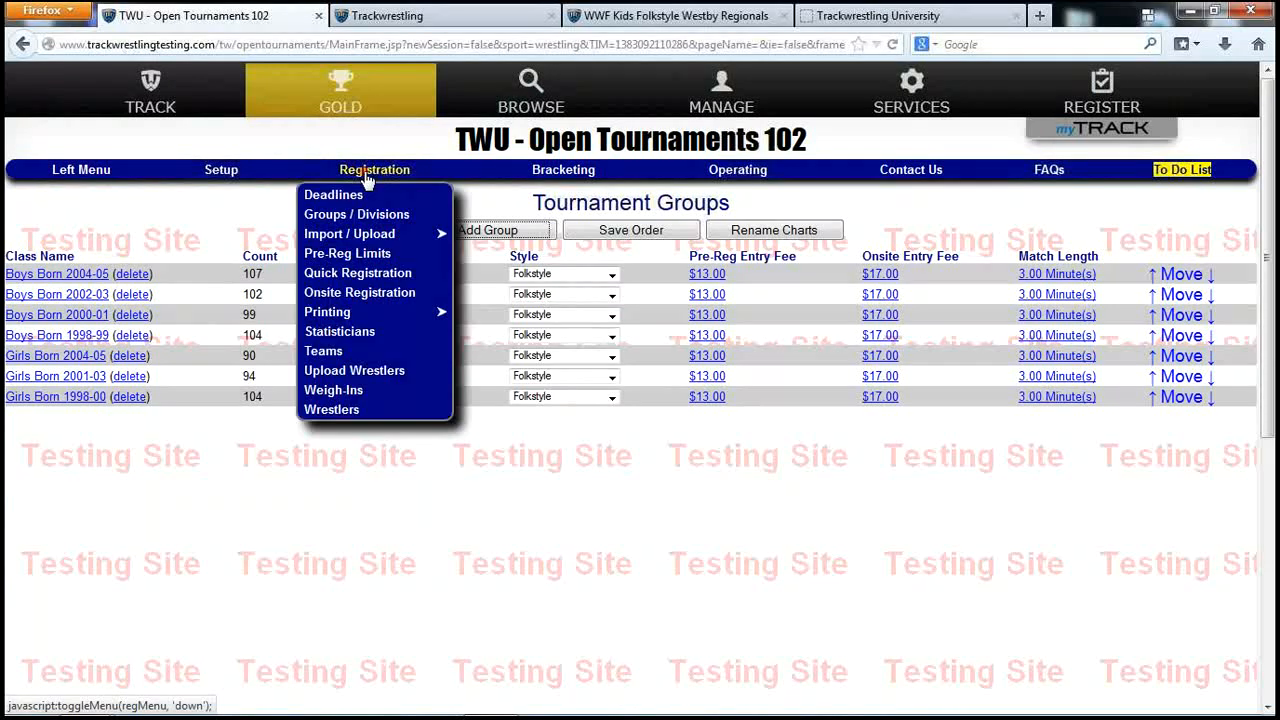
pyautogui.click(360, 293)
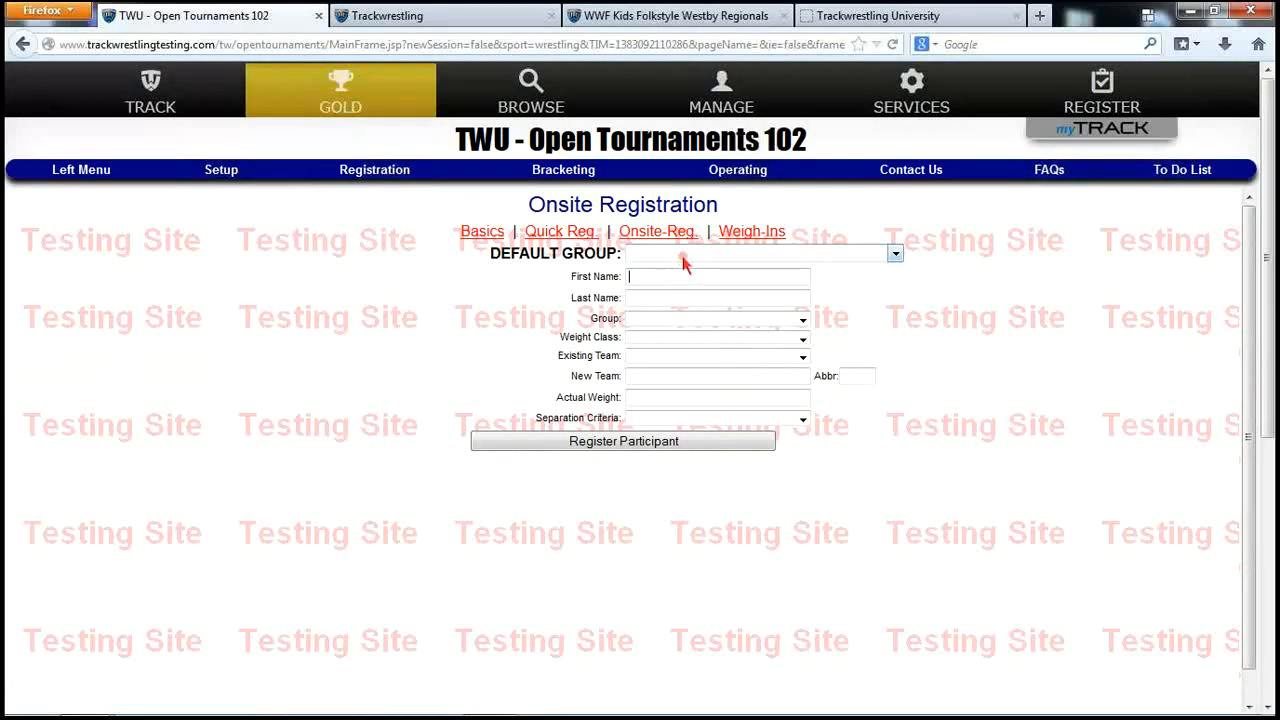
pyautogui.click(686, 253)
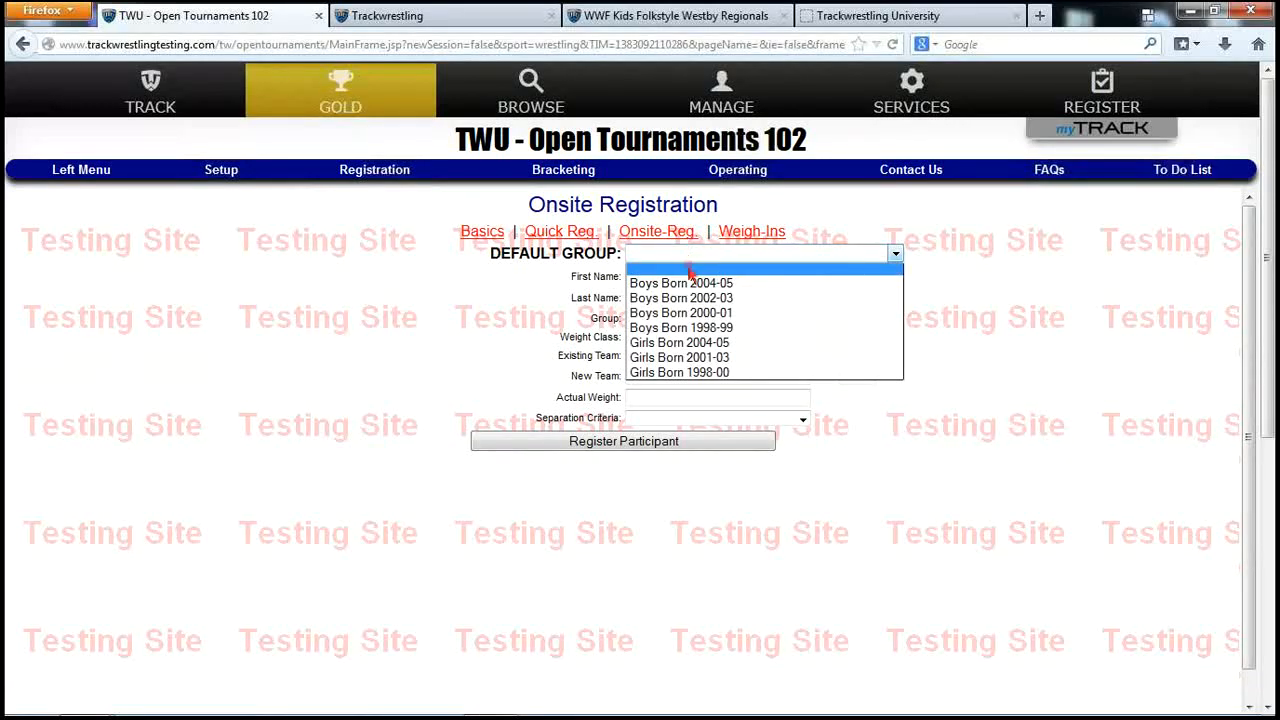
pyautogui.click(700, 272)
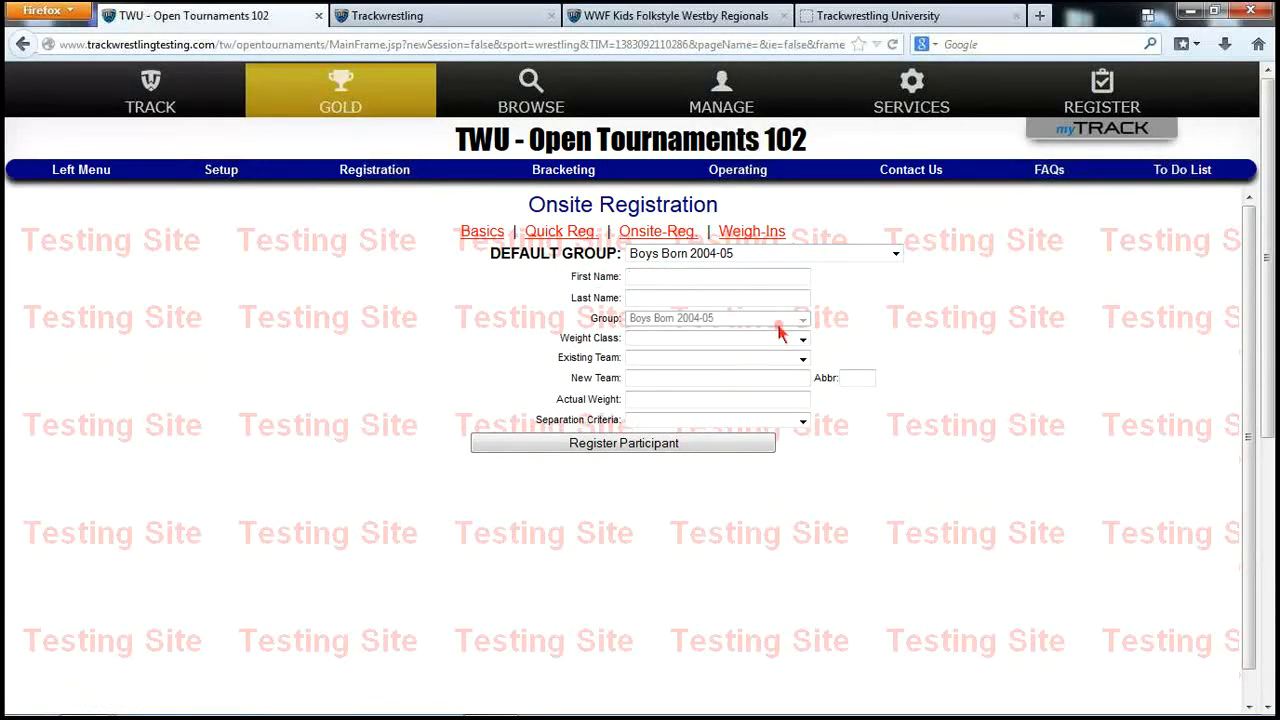
pyautogui.click(677, 279)
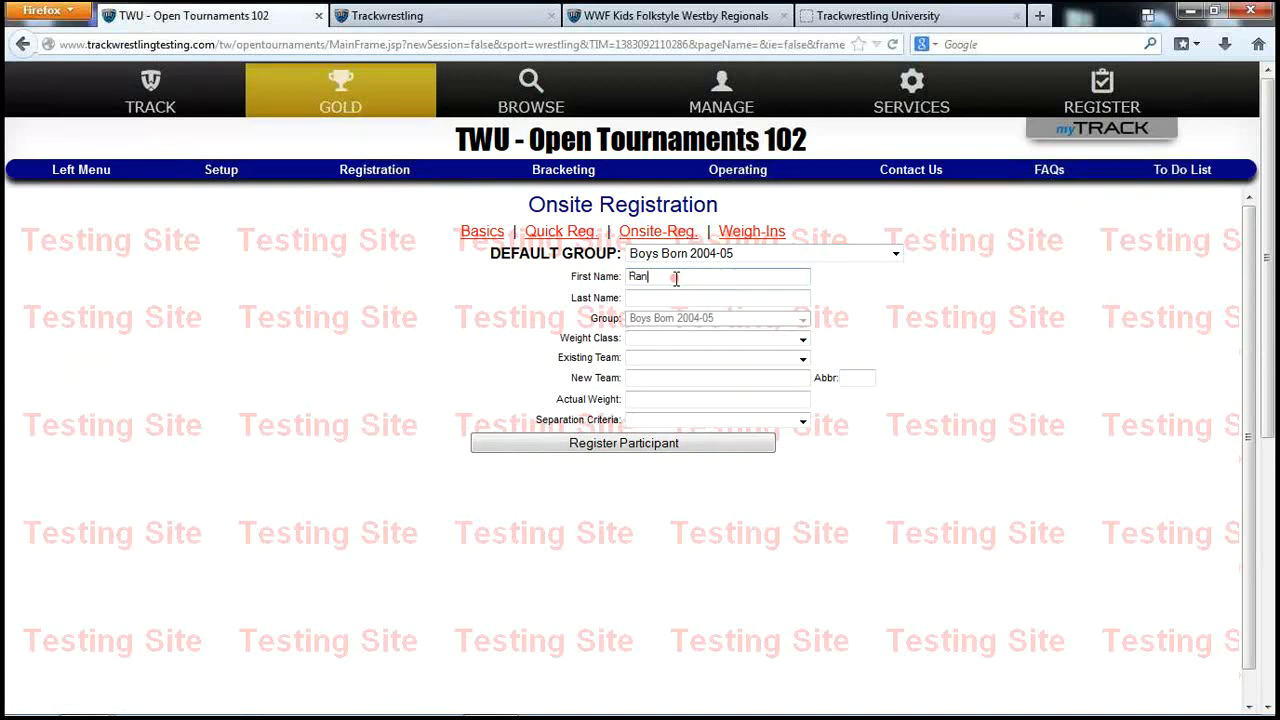
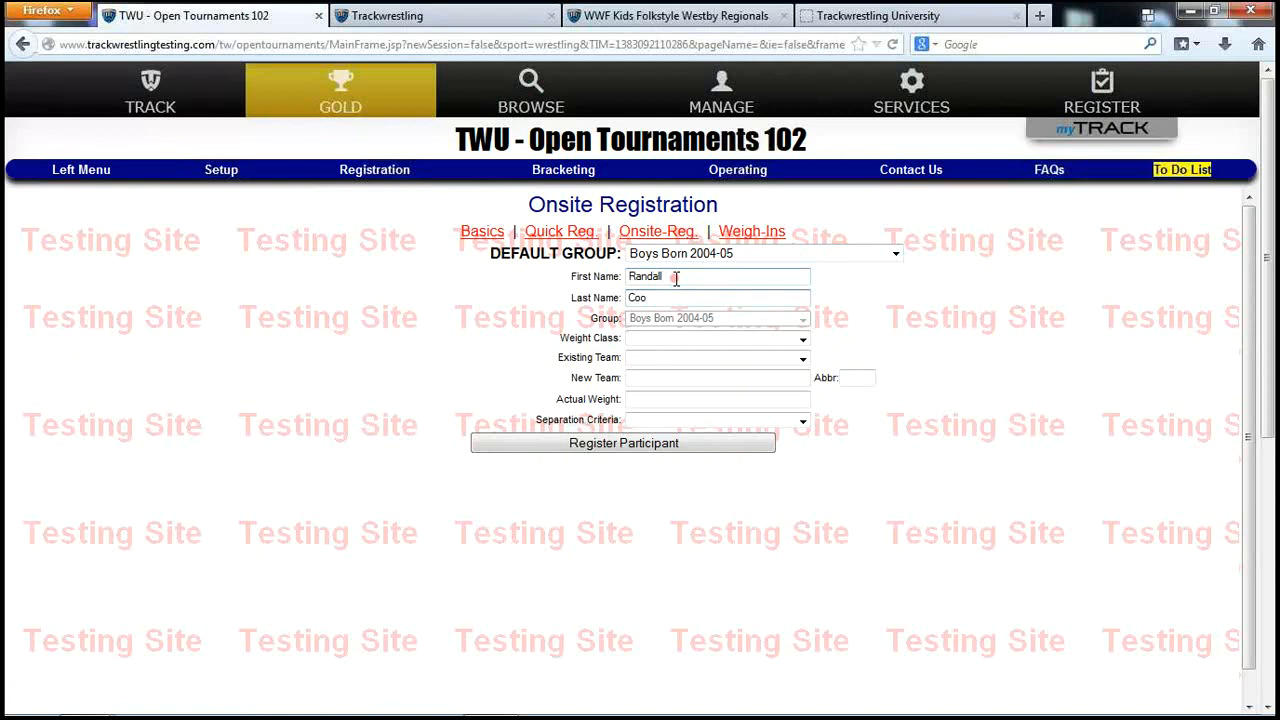
# Give the wrestler weight class 51 and team Ashland, then register them
pyautogui.click(690, 338)
pyautogui.click(663, 388)
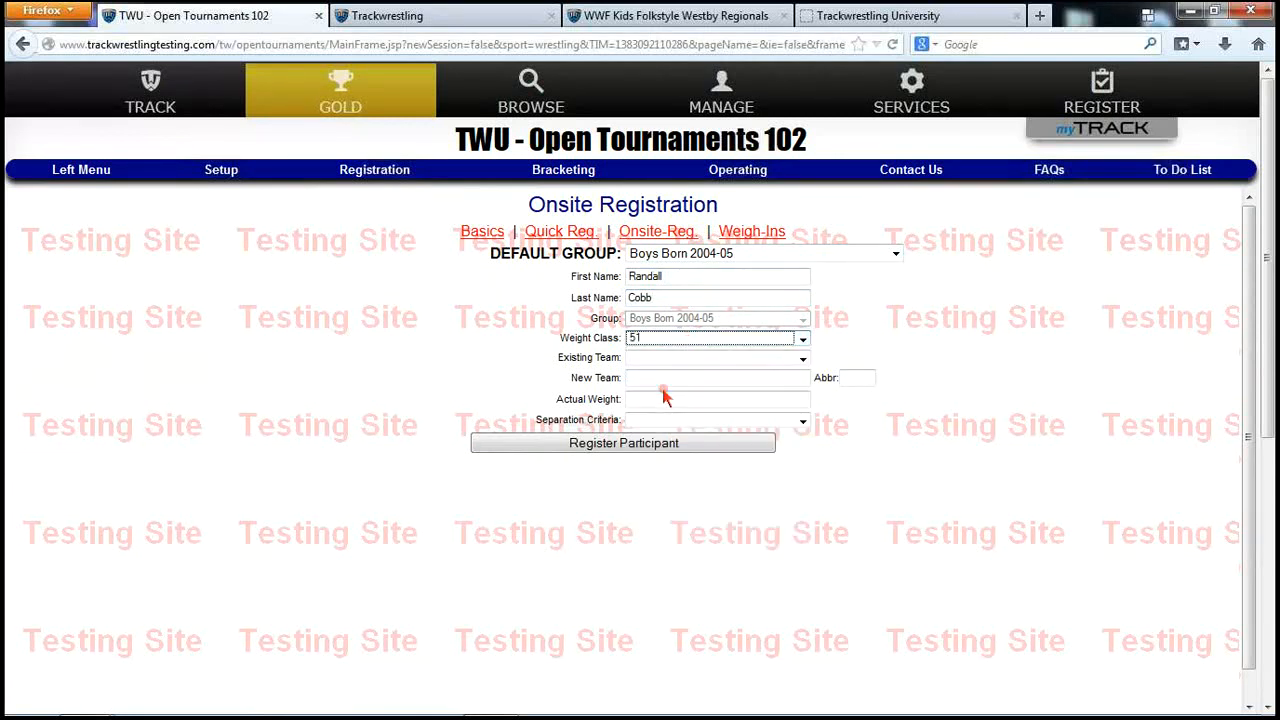
pyautogui.click(670, 366)
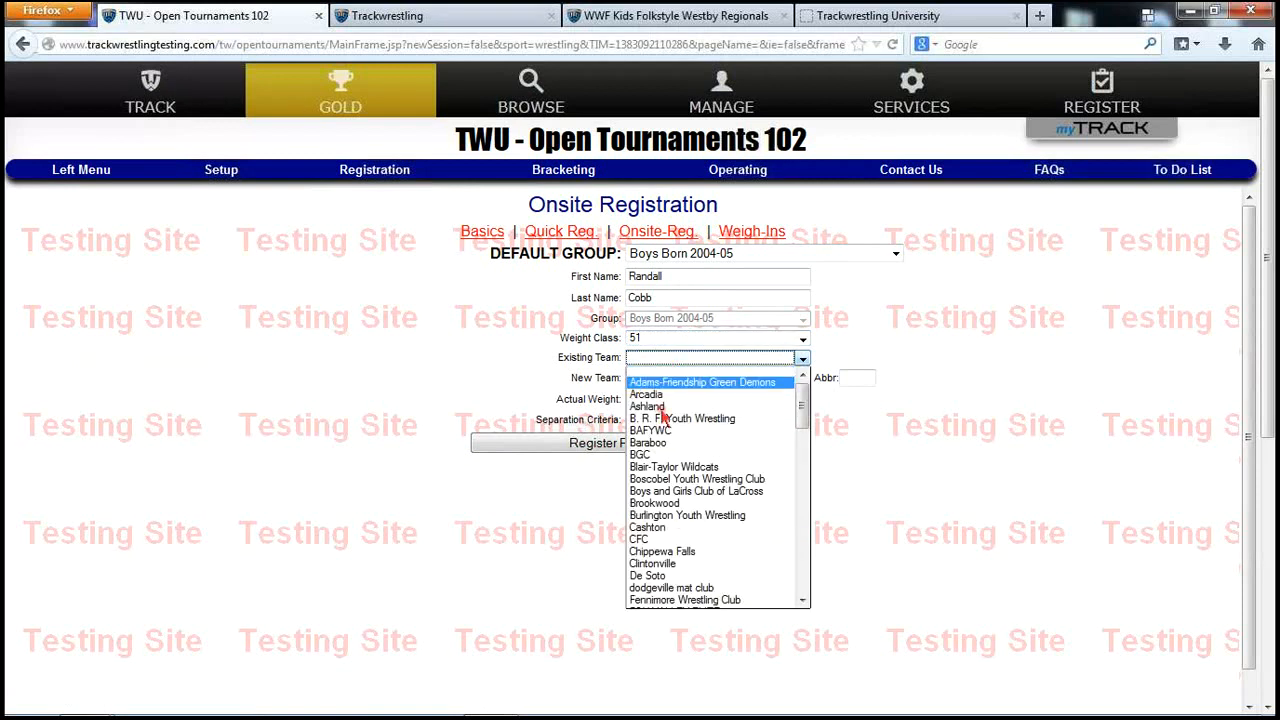
pyautogui.click(700, 391)
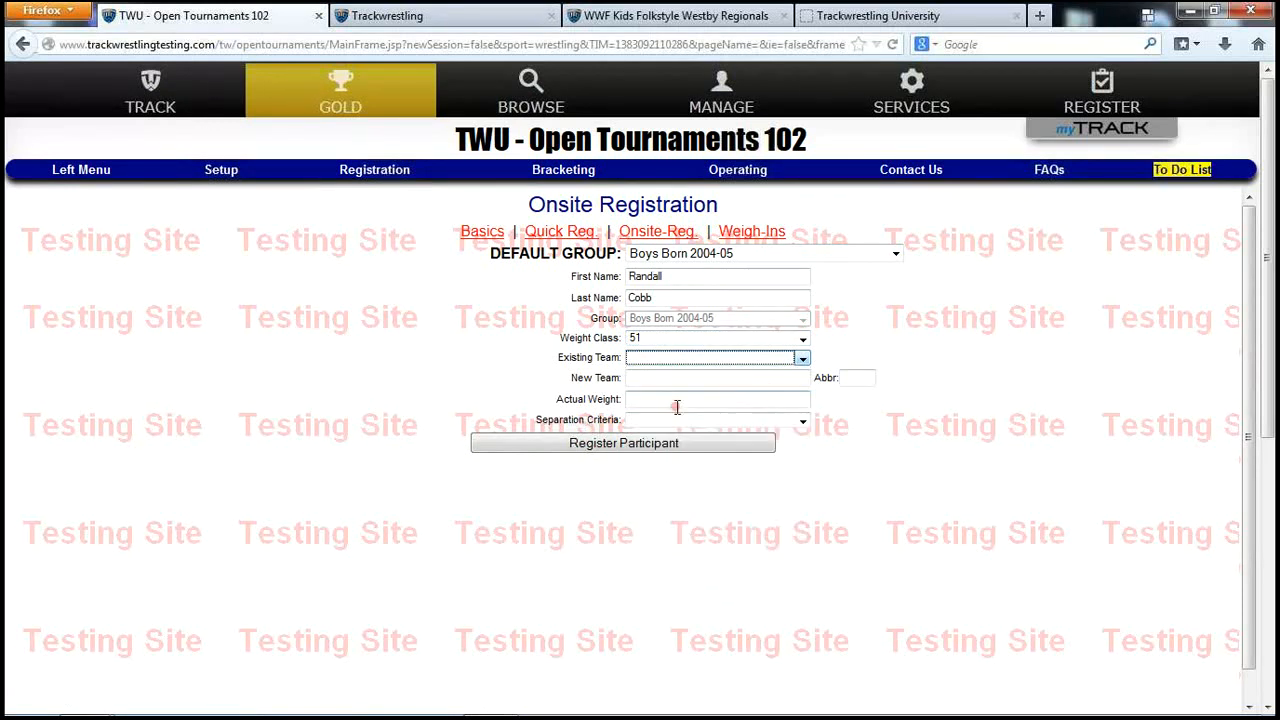
pyautogui.click(802, 358)
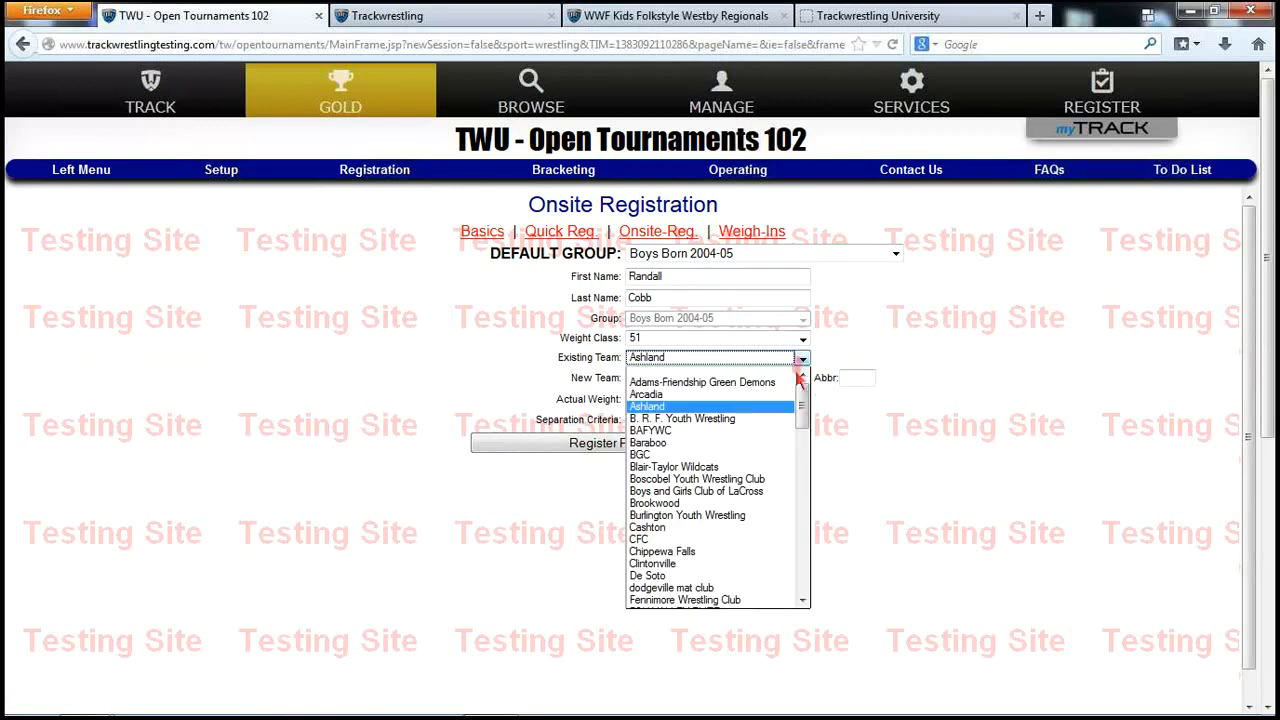
pyautogui.click(769, 375)
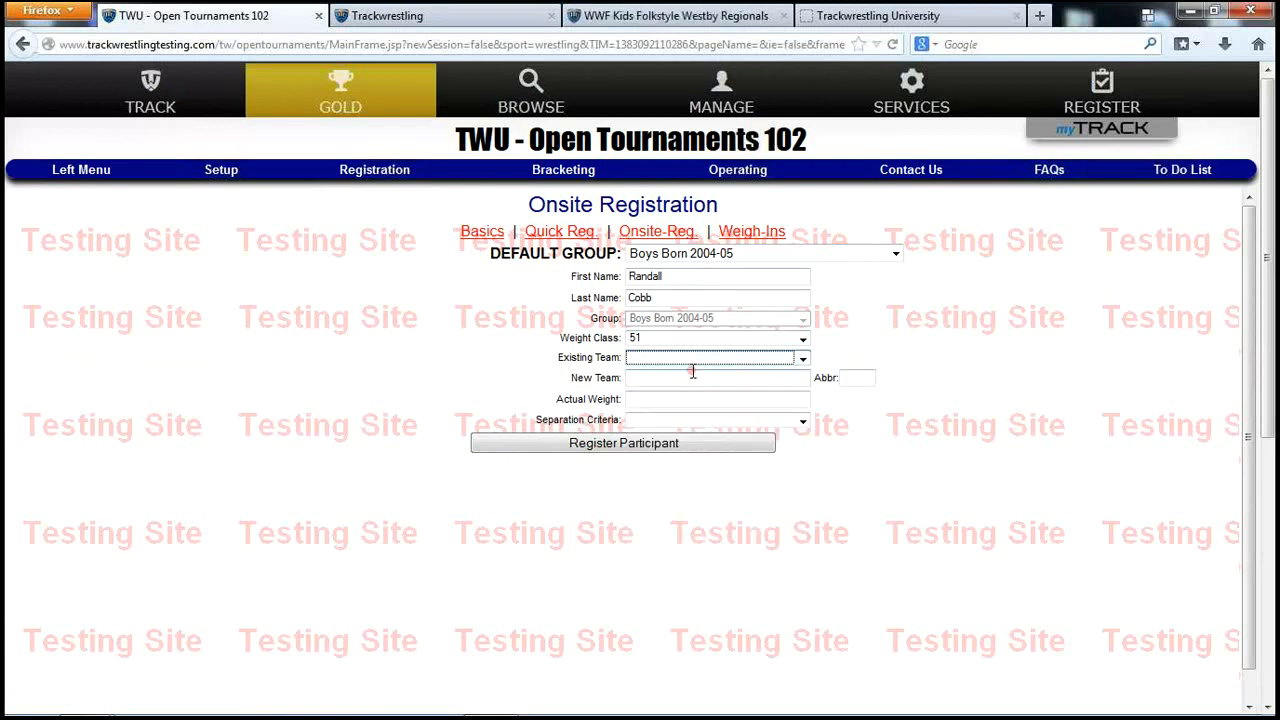
pyautogui.click(697, 375)
pyautogui.click(690, 357)
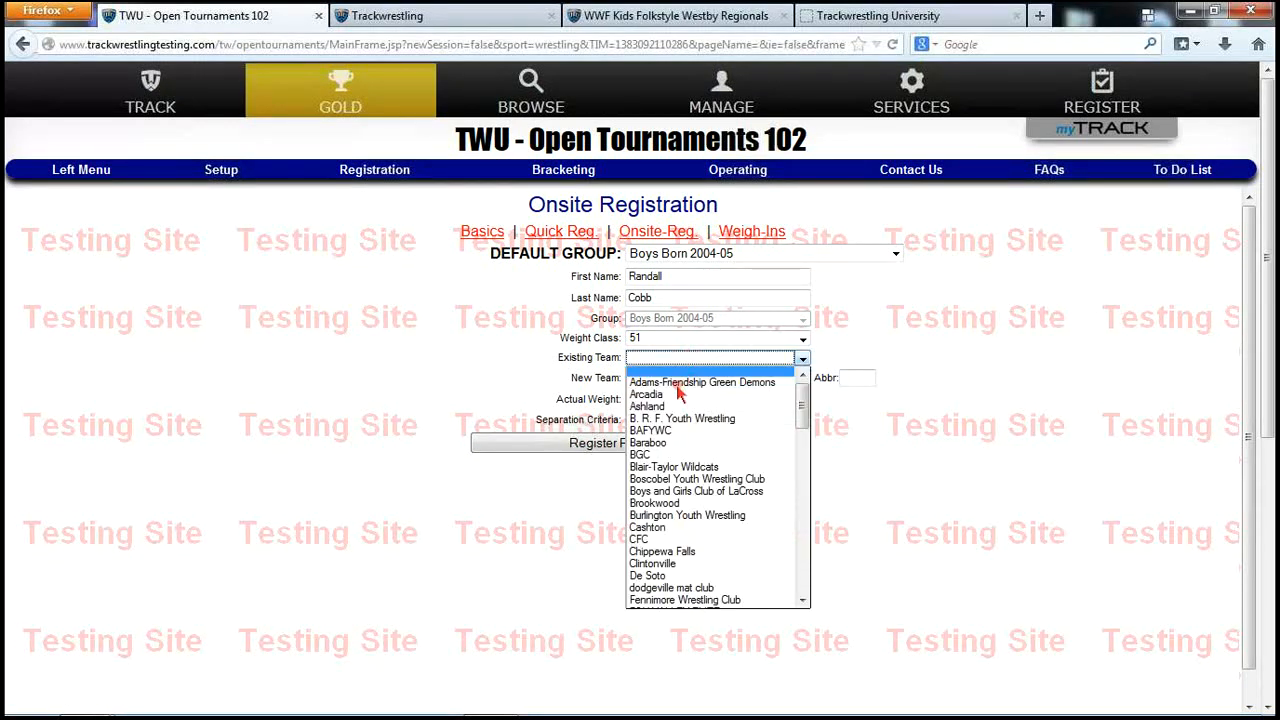
pyautogui.click(680, 409)
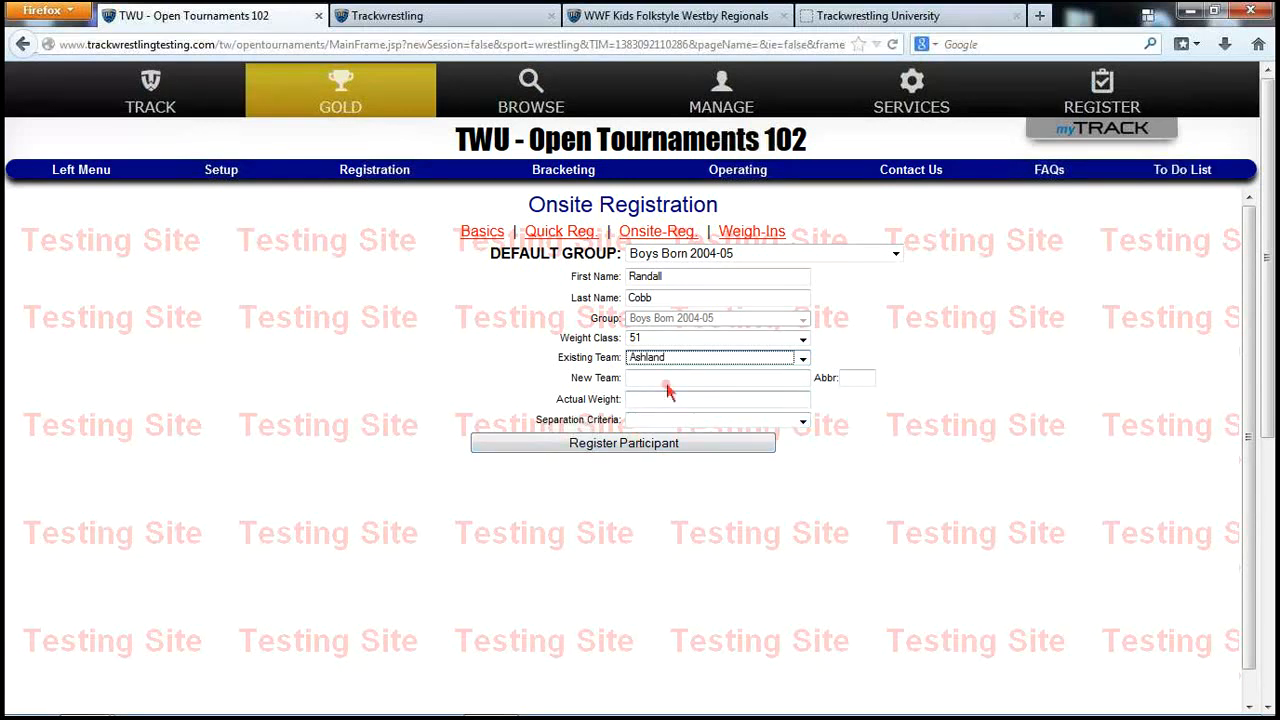
pyautogui.click(645, 450)
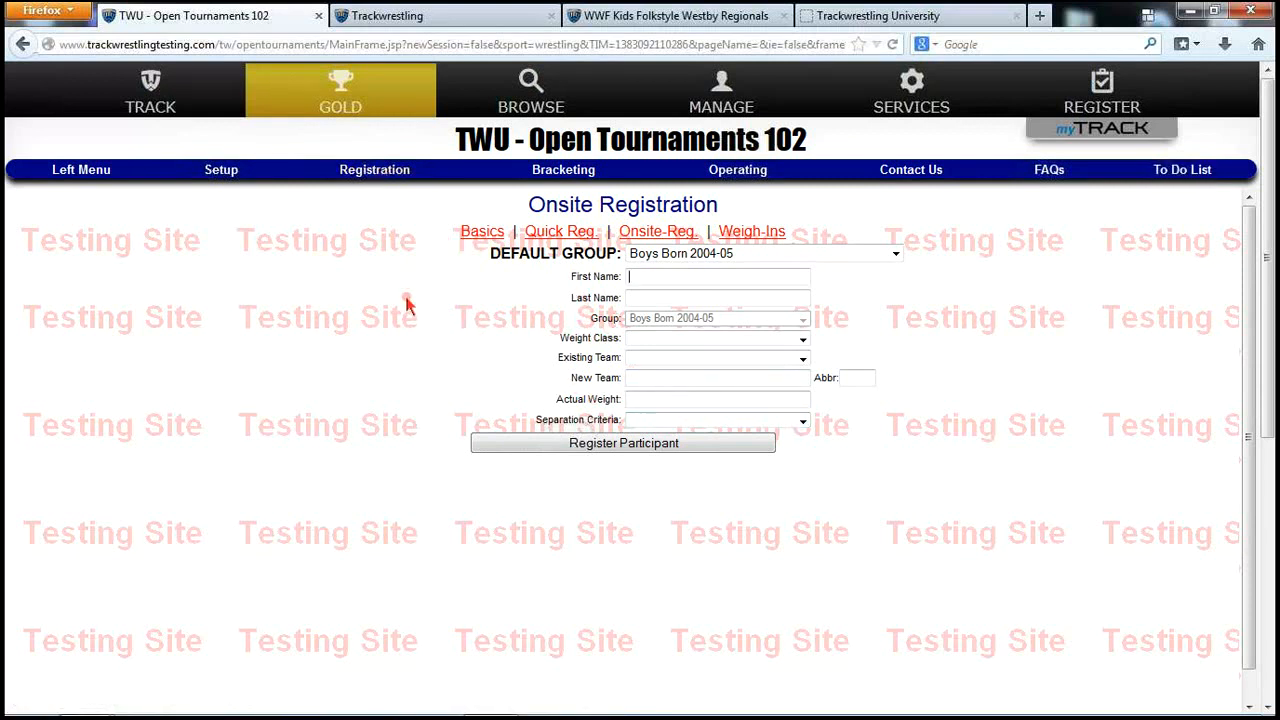
pyautogui.click(374, 172)
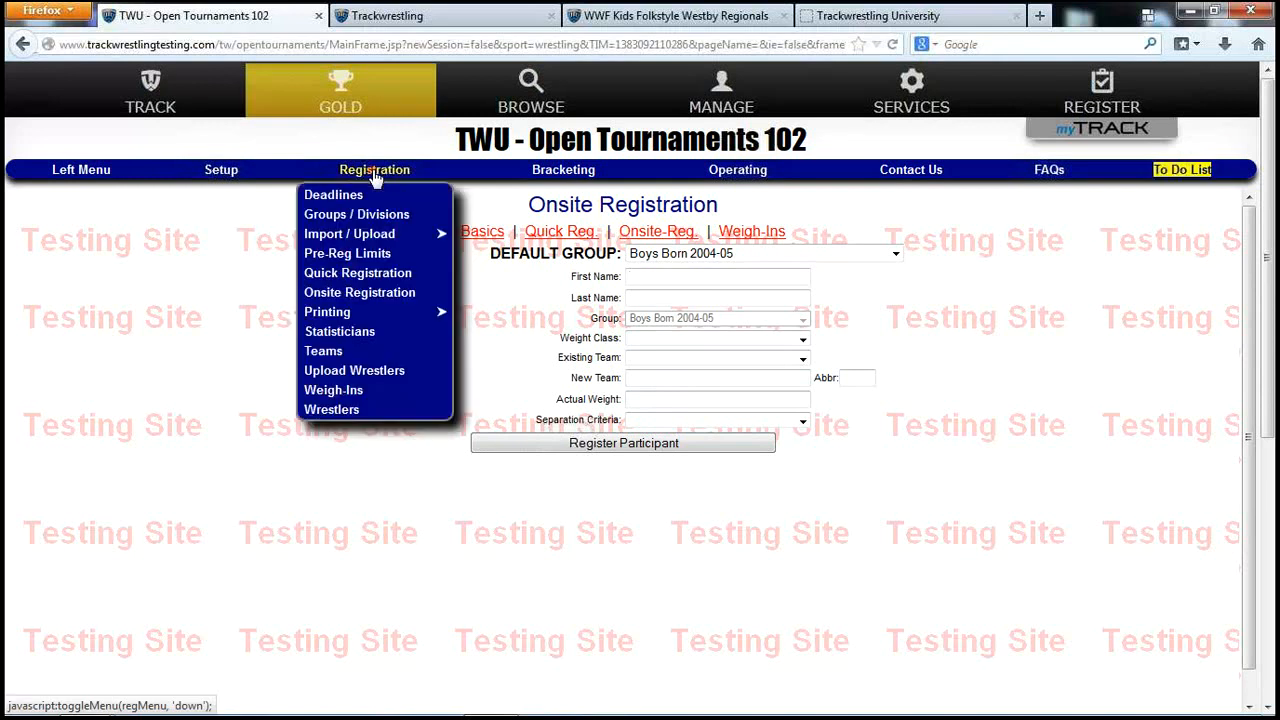
# Look up a wrestler by ID on the Weigh Ins page
pyautogui.click(355, 390)
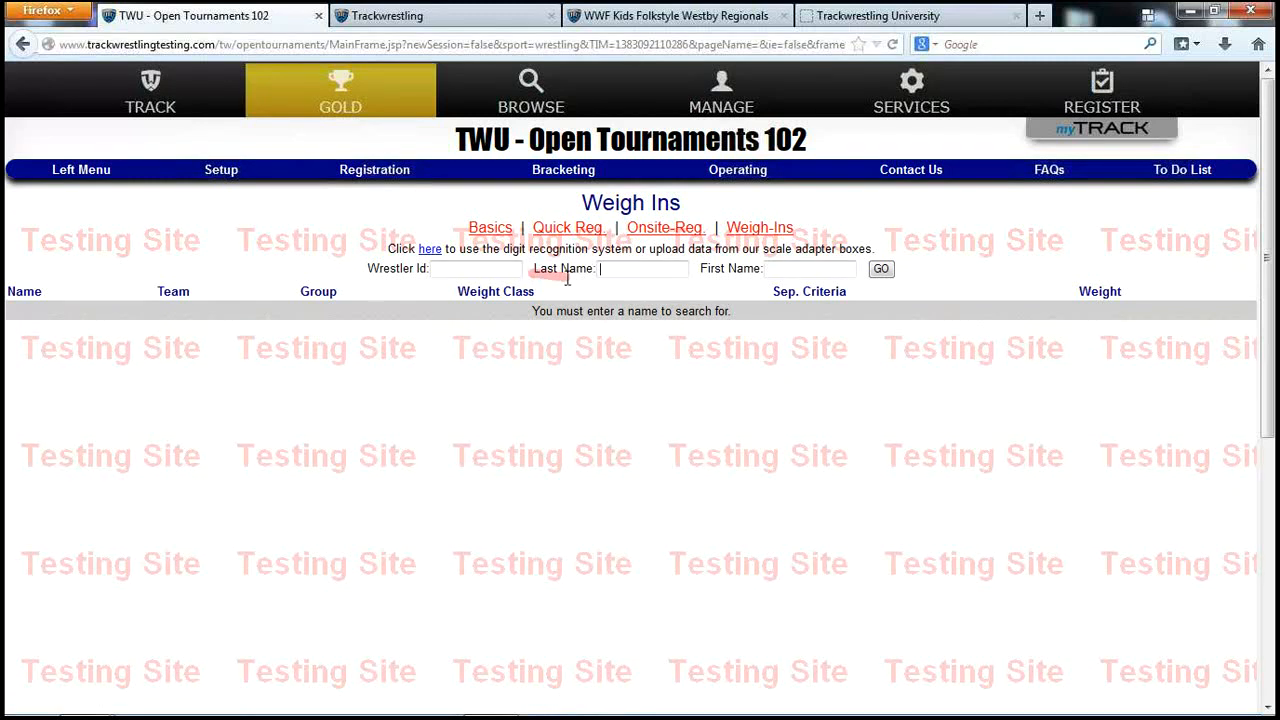
pyautogui.click(601, 268)
pyautogui.click(463, 268)
pyautogui.write('265')
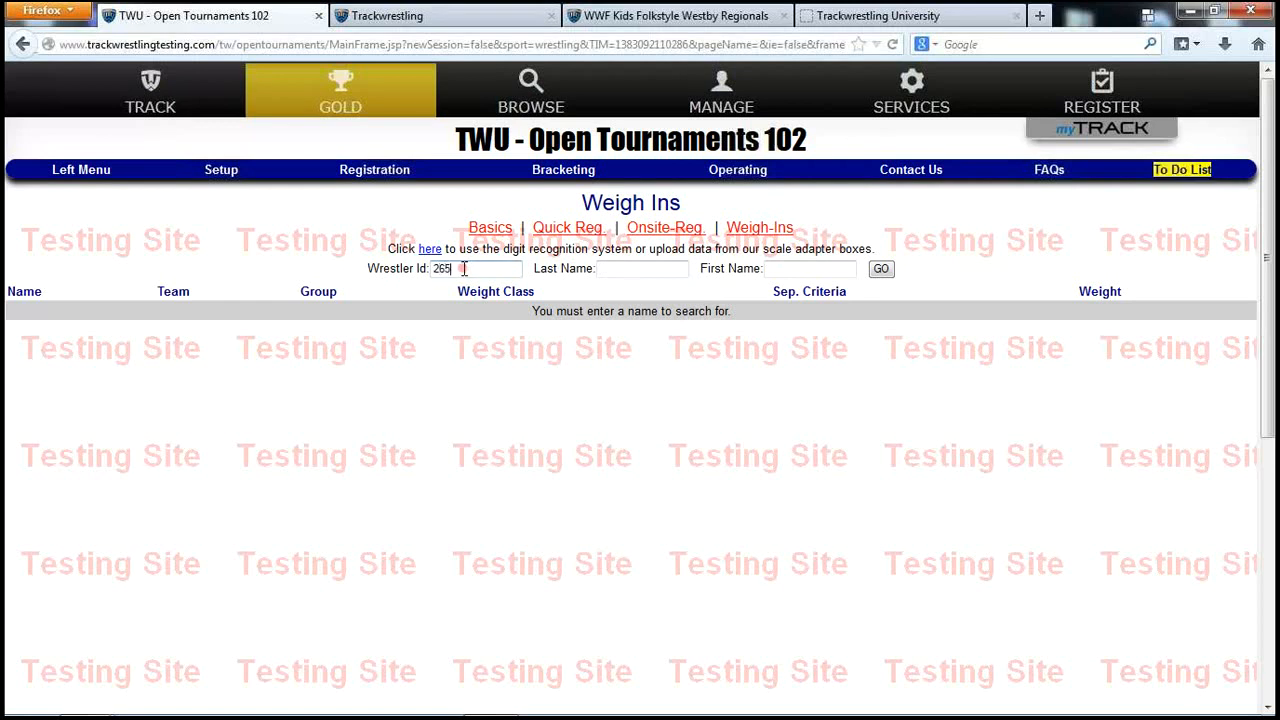
pyautogui.click(881, 268)
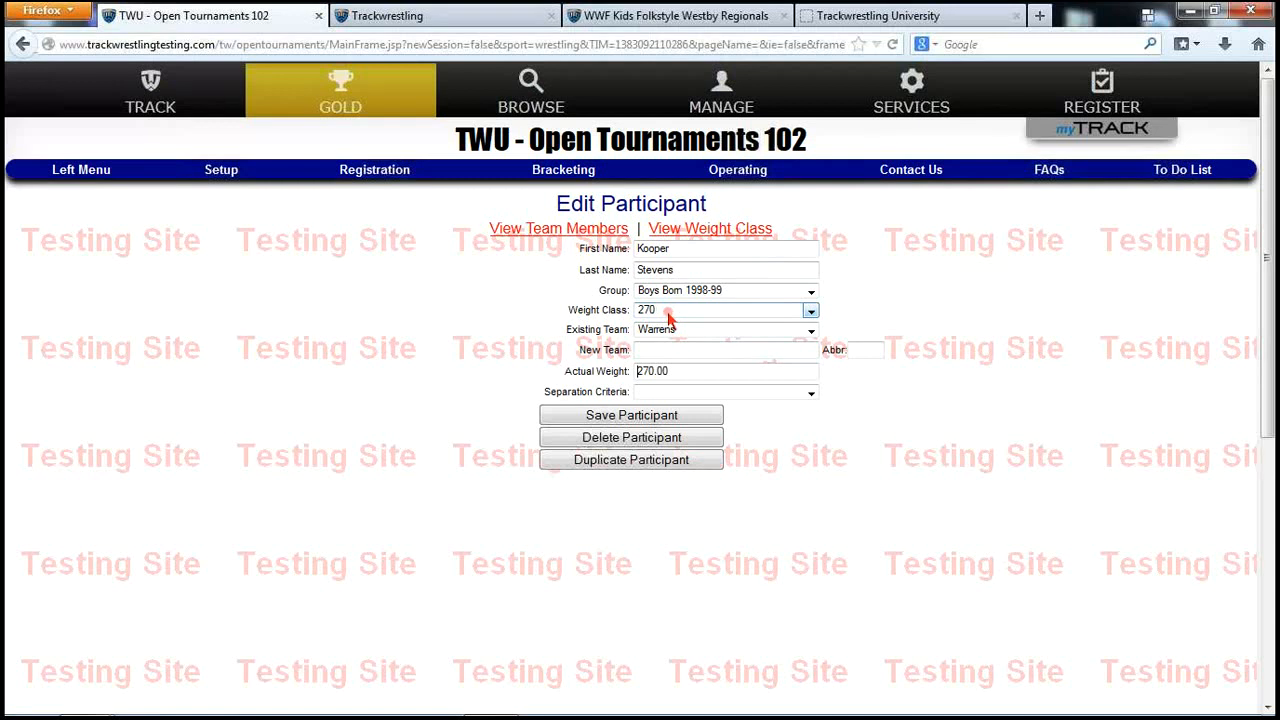
# Try moving the wrestler to weight class 240, dismiss the too-heavy alert, and save them back at 270
pyautogui.click(669, 317)
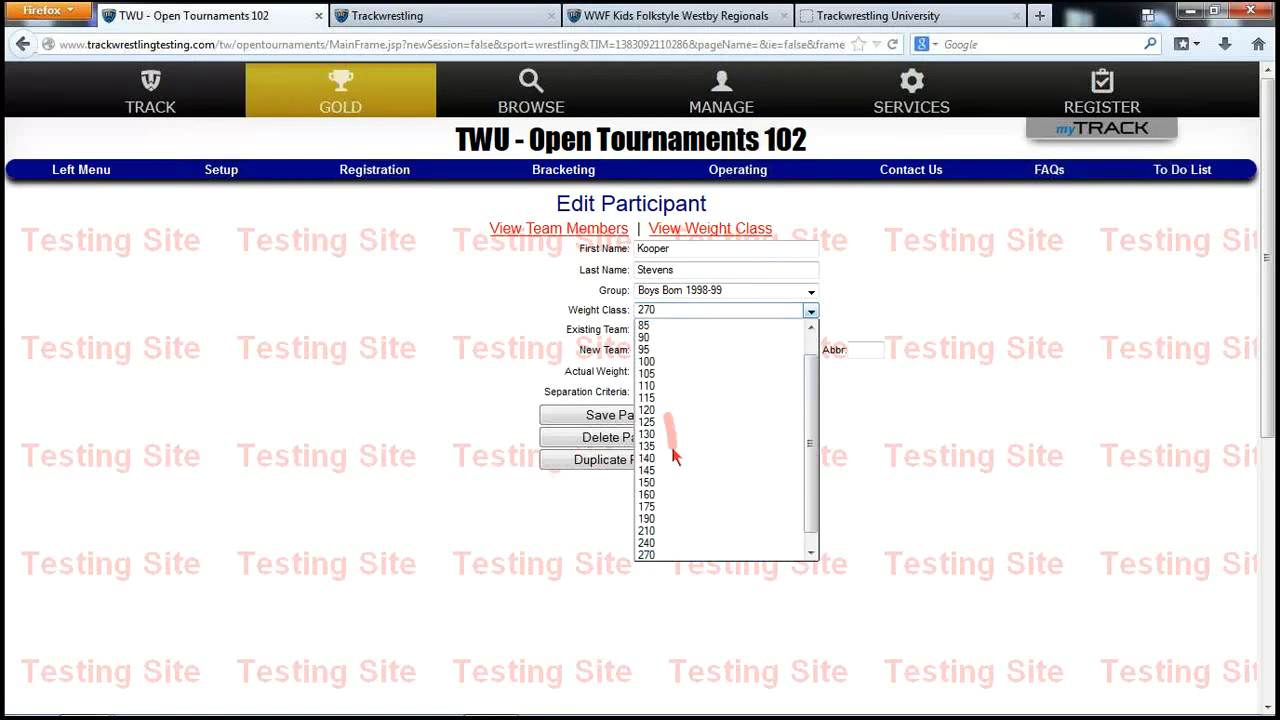
pyautogui.click(648, 537)
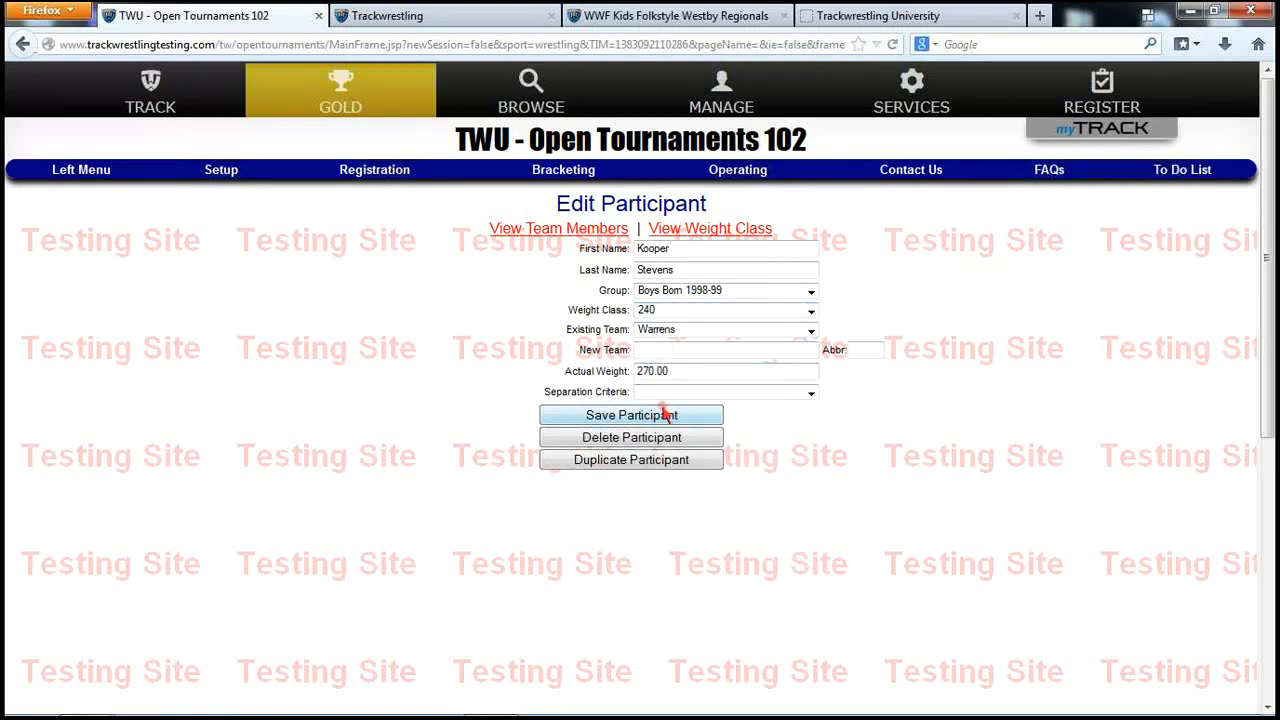
pyautogui.click(665, 418)
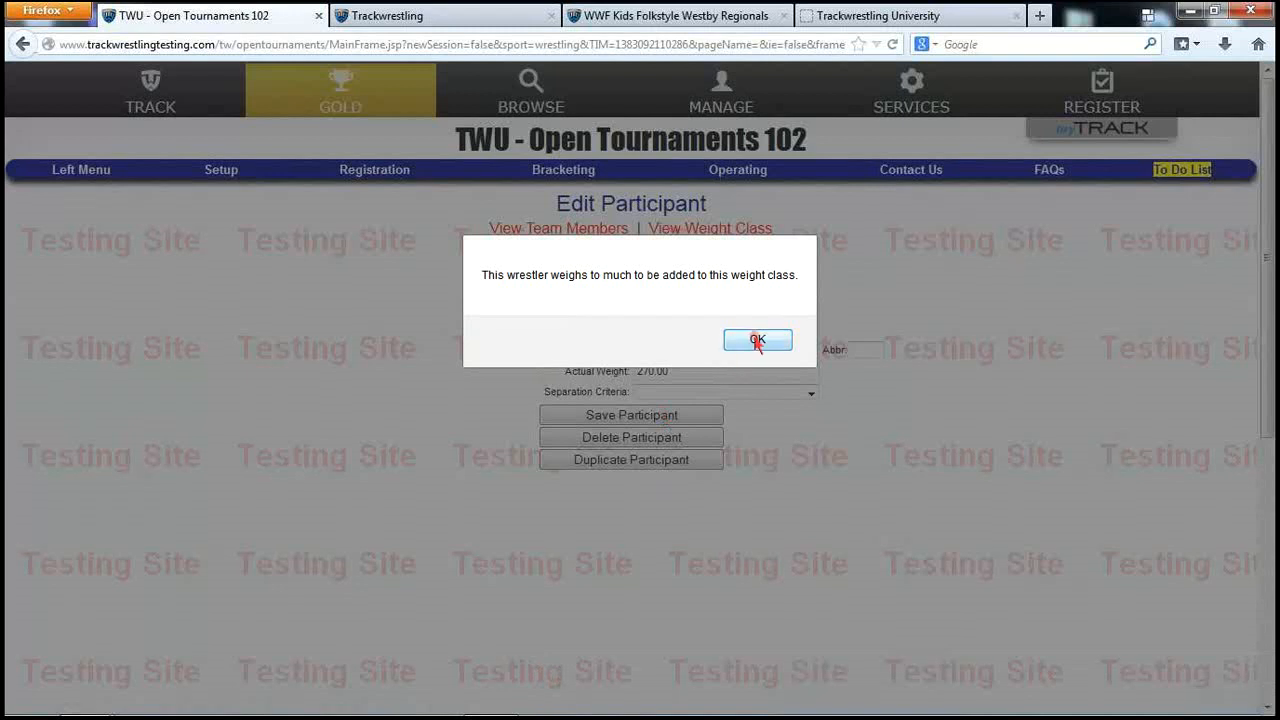
pyautogui.click(757, 341)
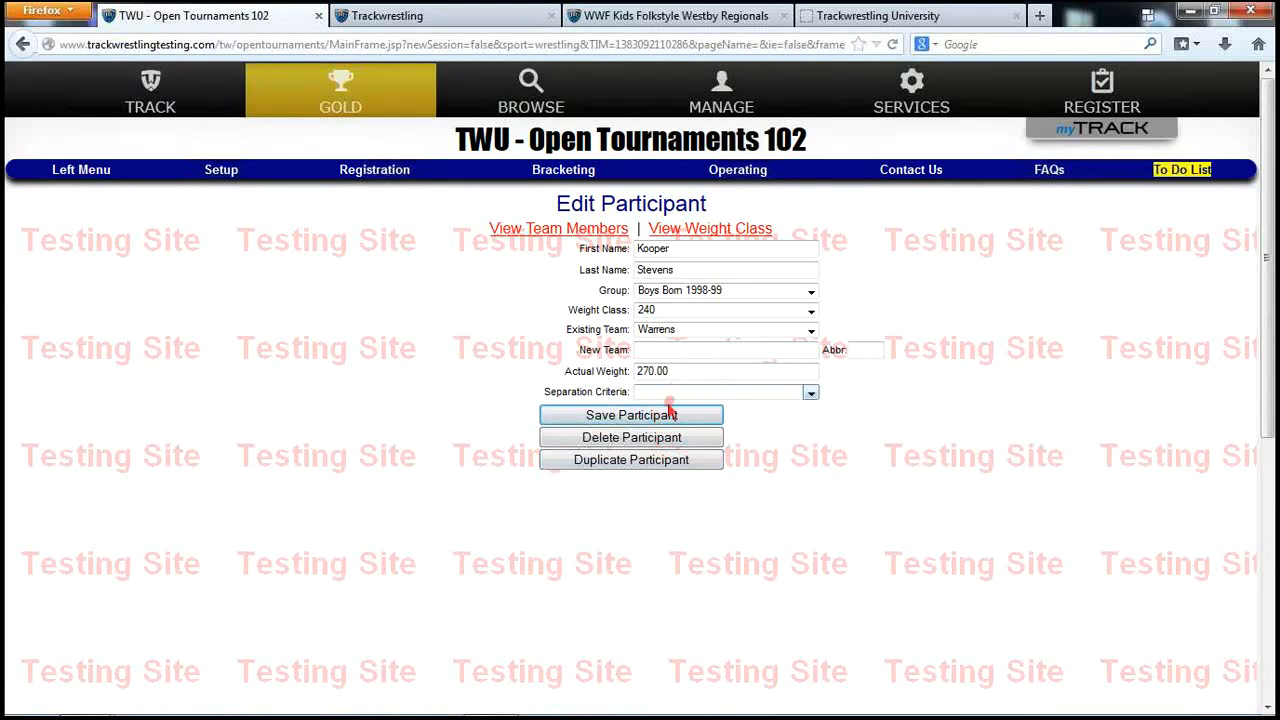
pyautogui.click(695, 306)
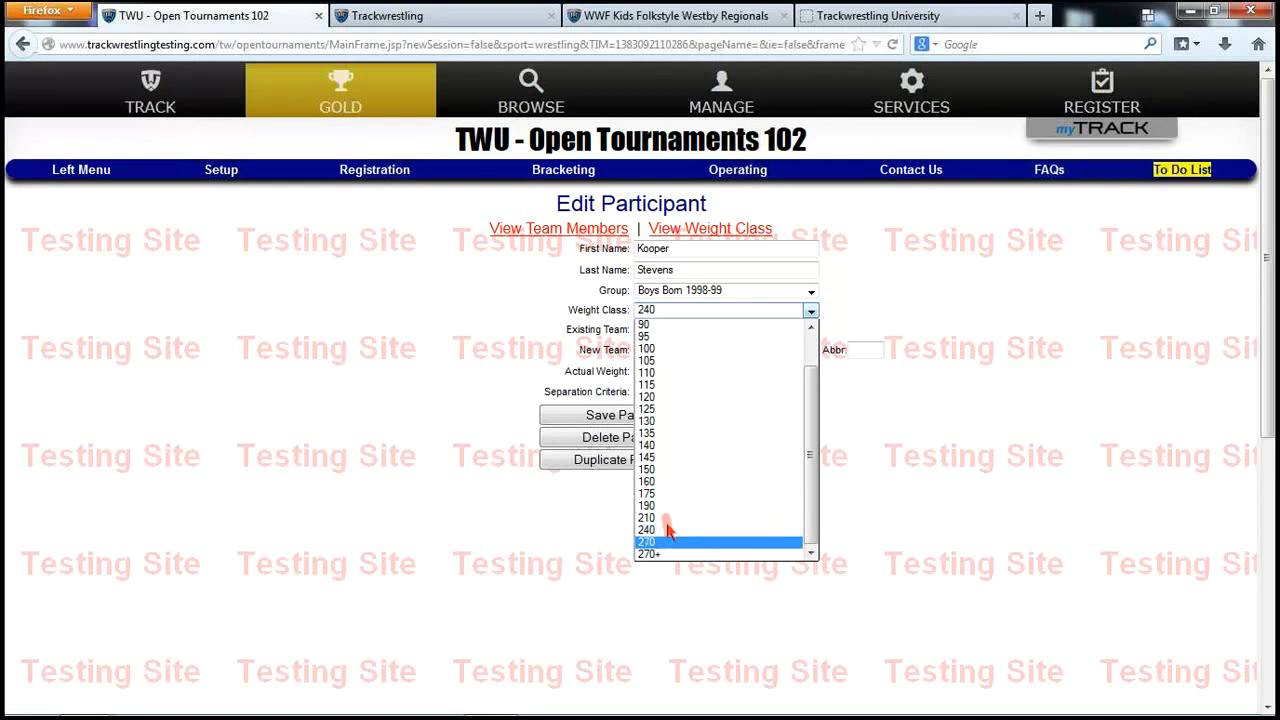
pyautogui.click(670, 542)
pyautogui.click(634, 416)
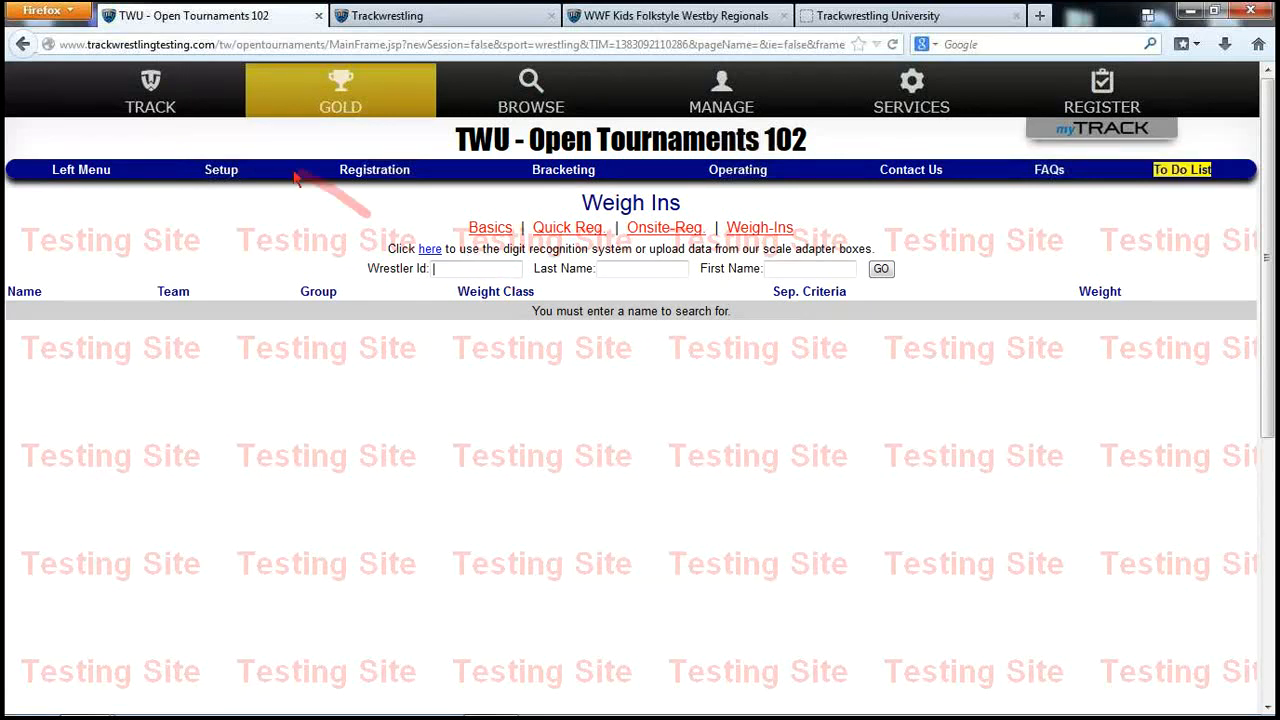
# Open the full wrestlers list and sort it by weight, lightest first
pyautogui.click(234, 180)
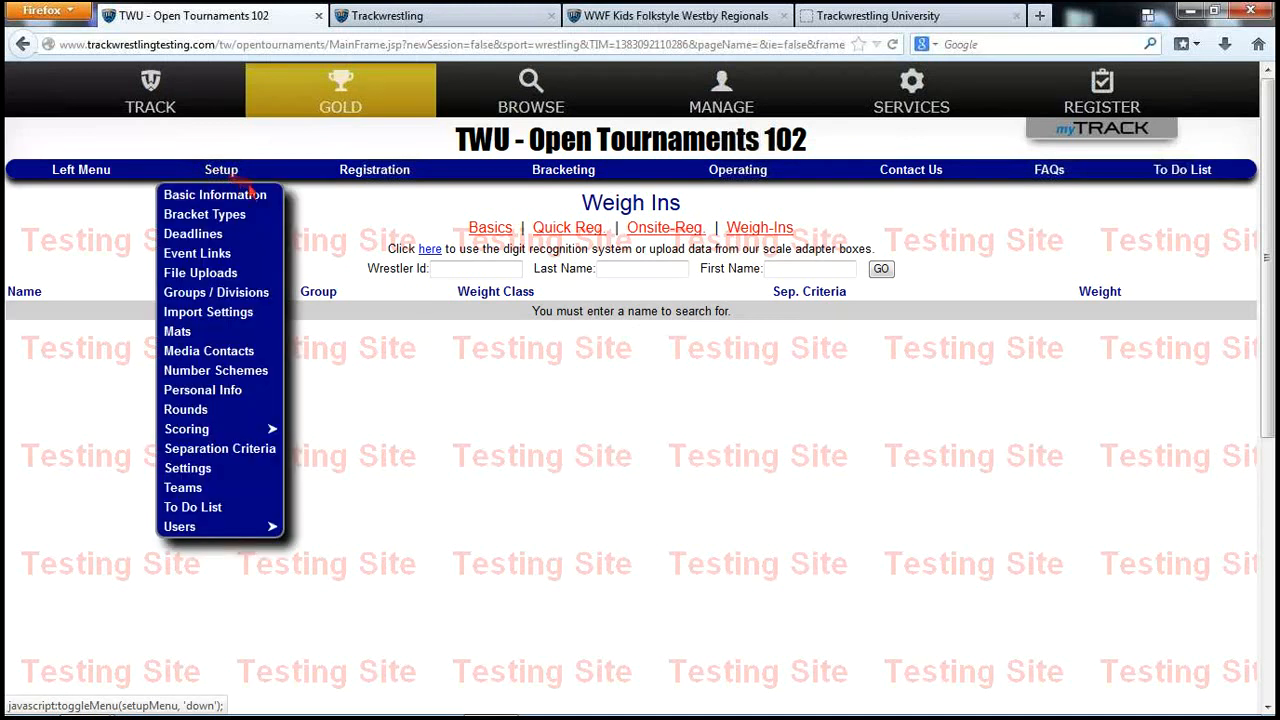
pyautogui.click(383, 176)
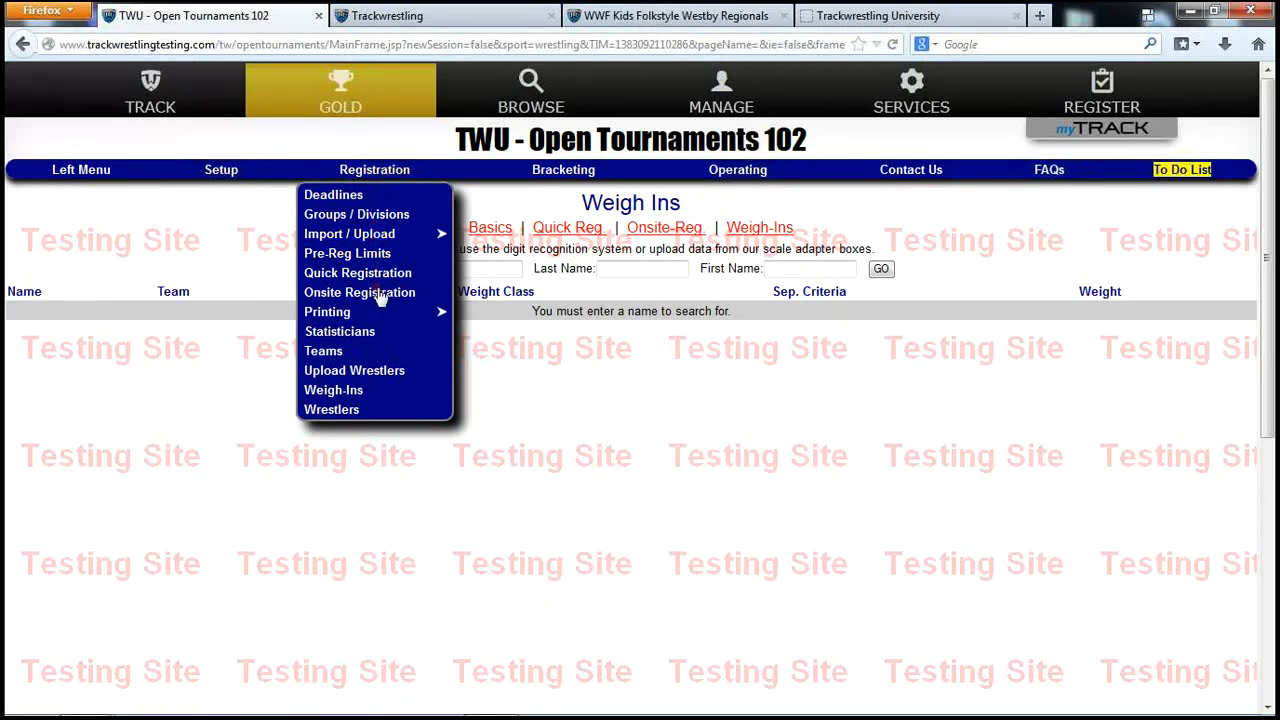
pyautogui.click(333, 410)
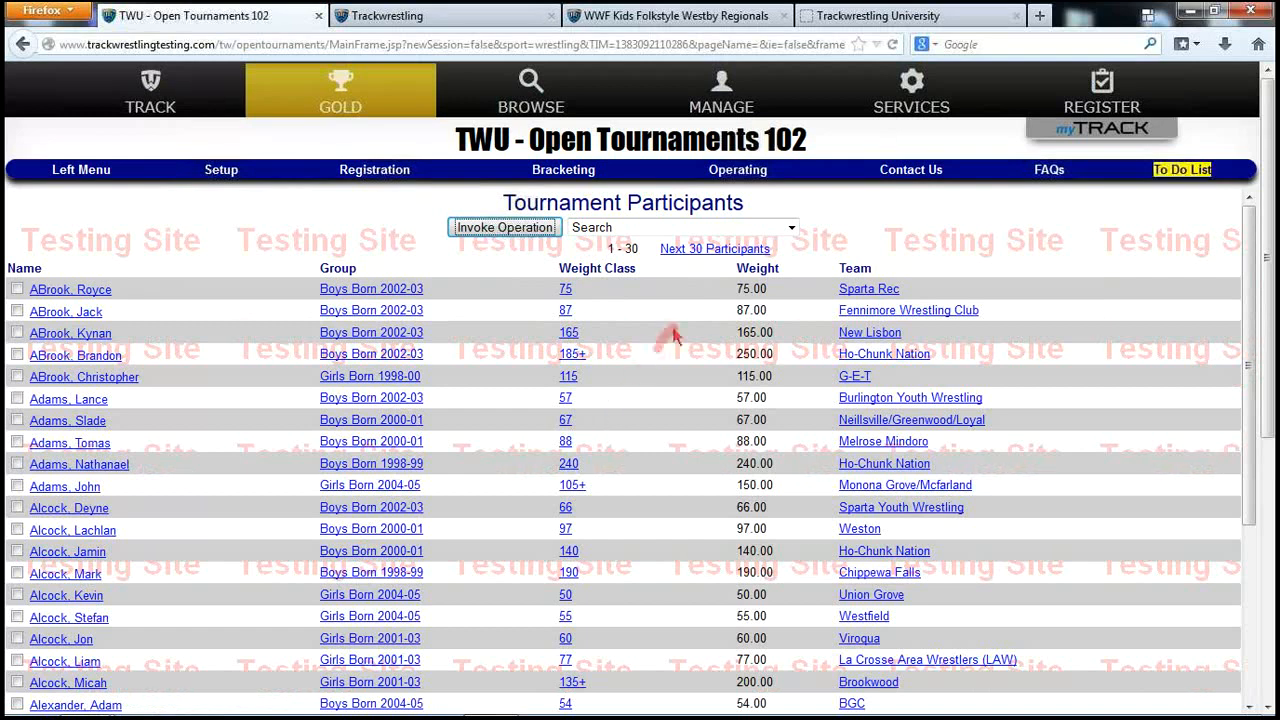
pyautogui.click(766, 272)
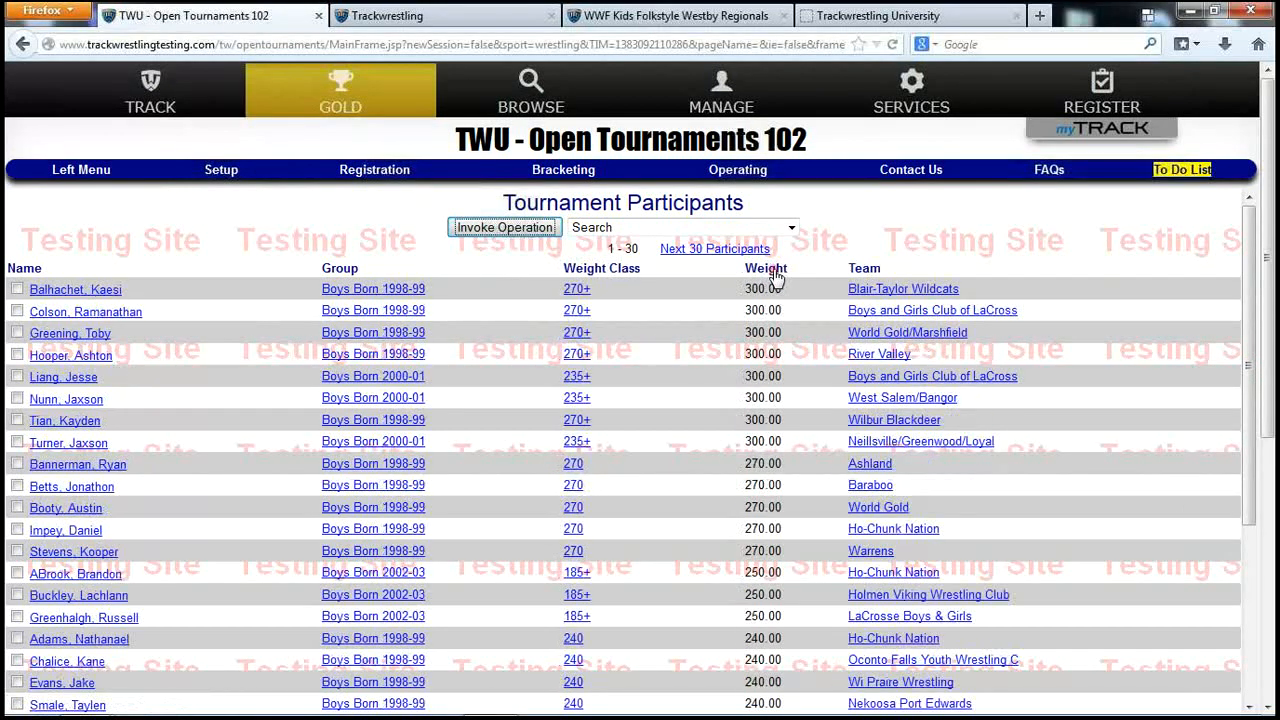
pyautogui.click(766, 270)
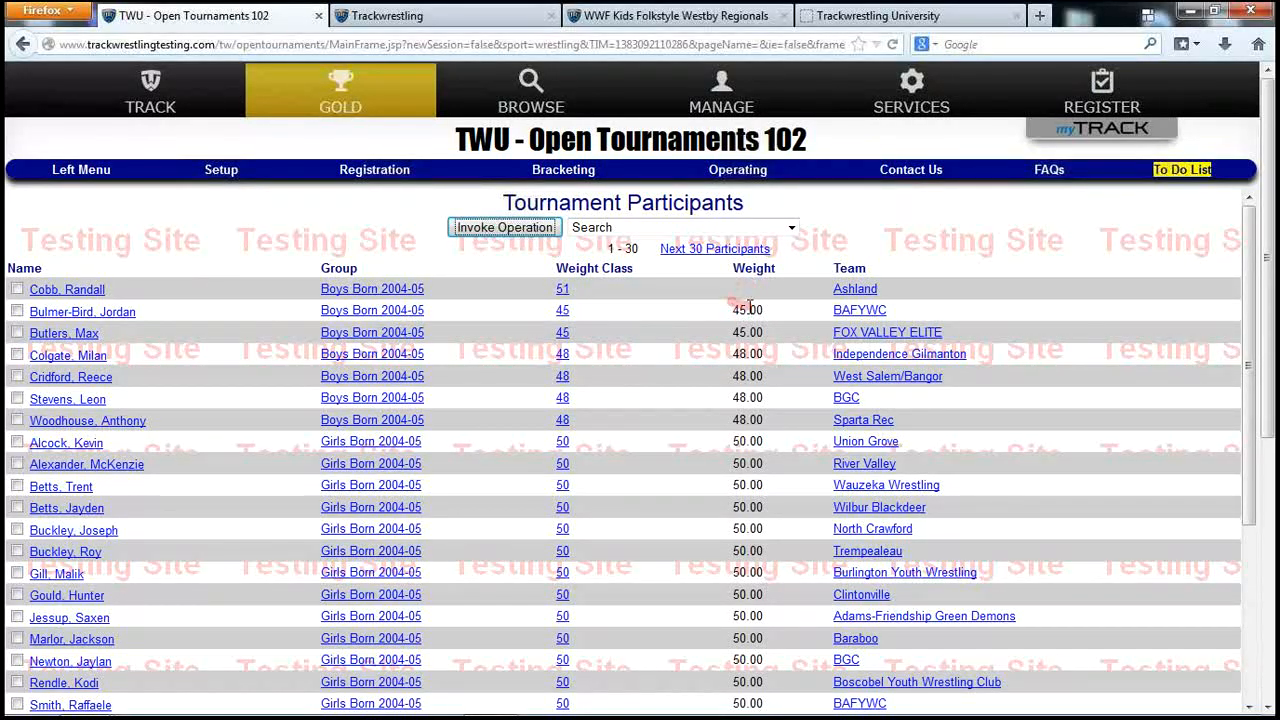
pyautogui.click(766, 270)
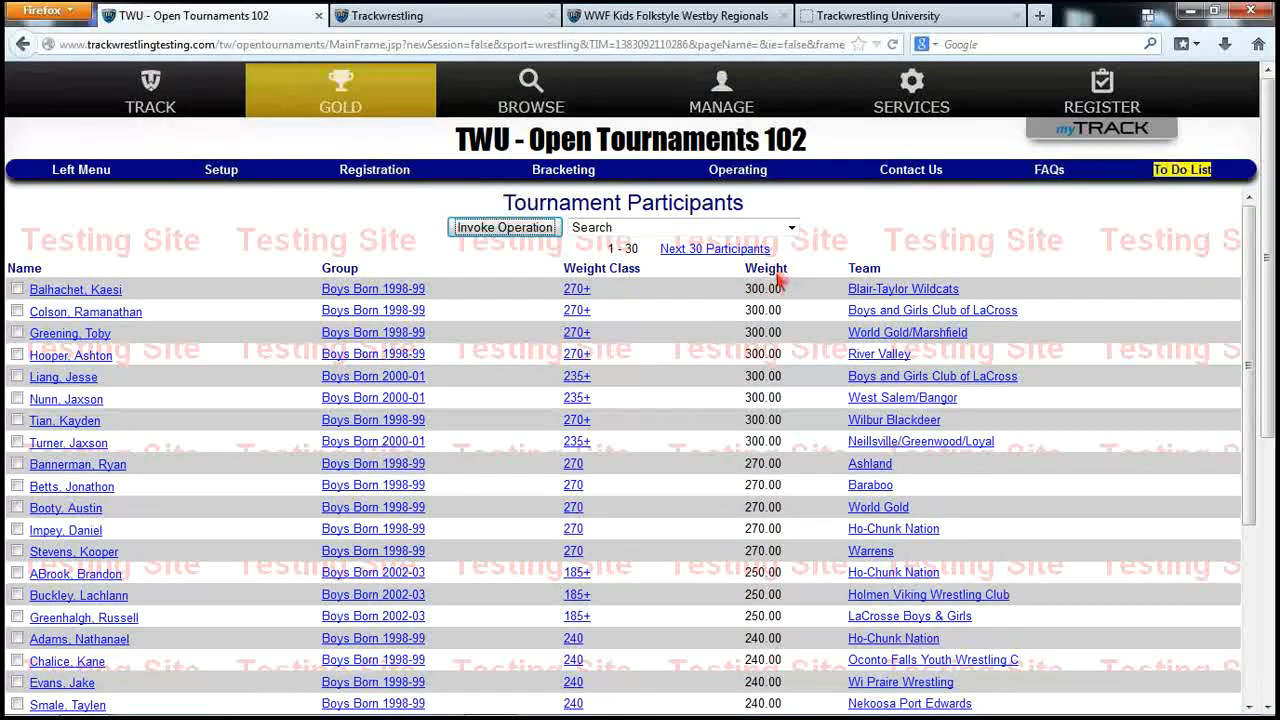
pyautogui.click(773, 274)
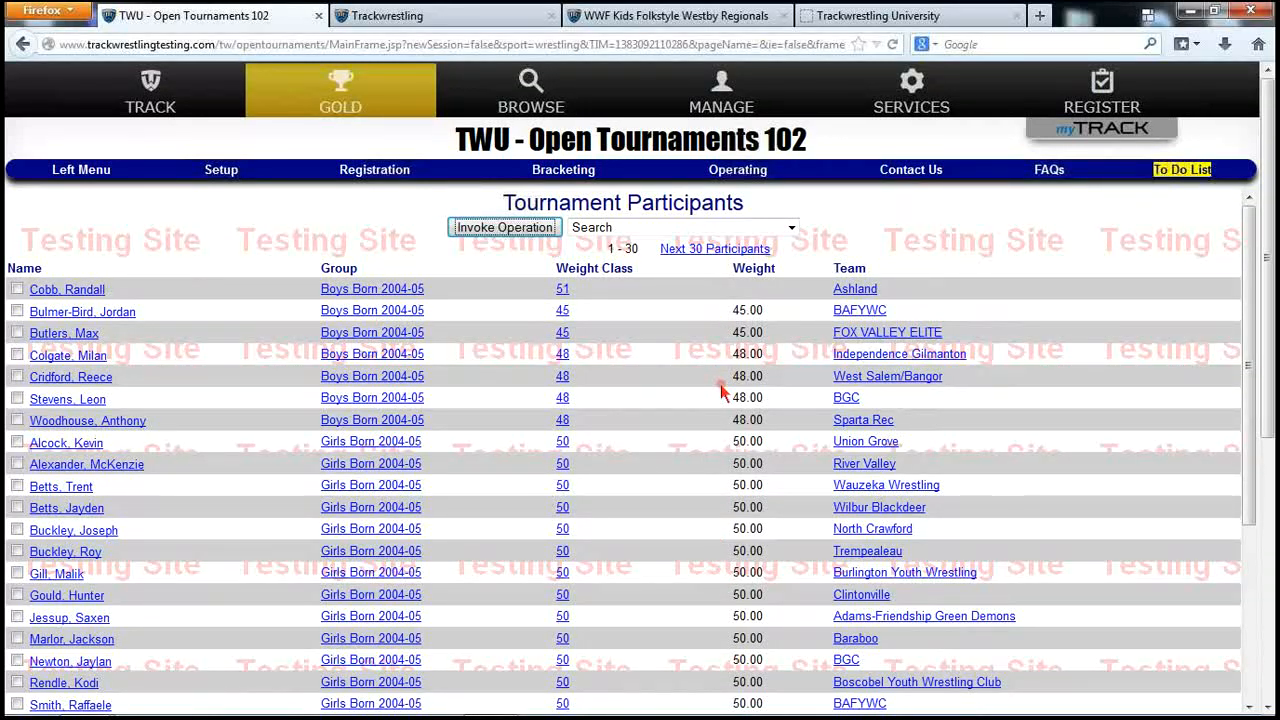
# Choose Delete No Shows from the participant operations list
pyautogui.click(17, 289)
pyautogui.click(600, 228)
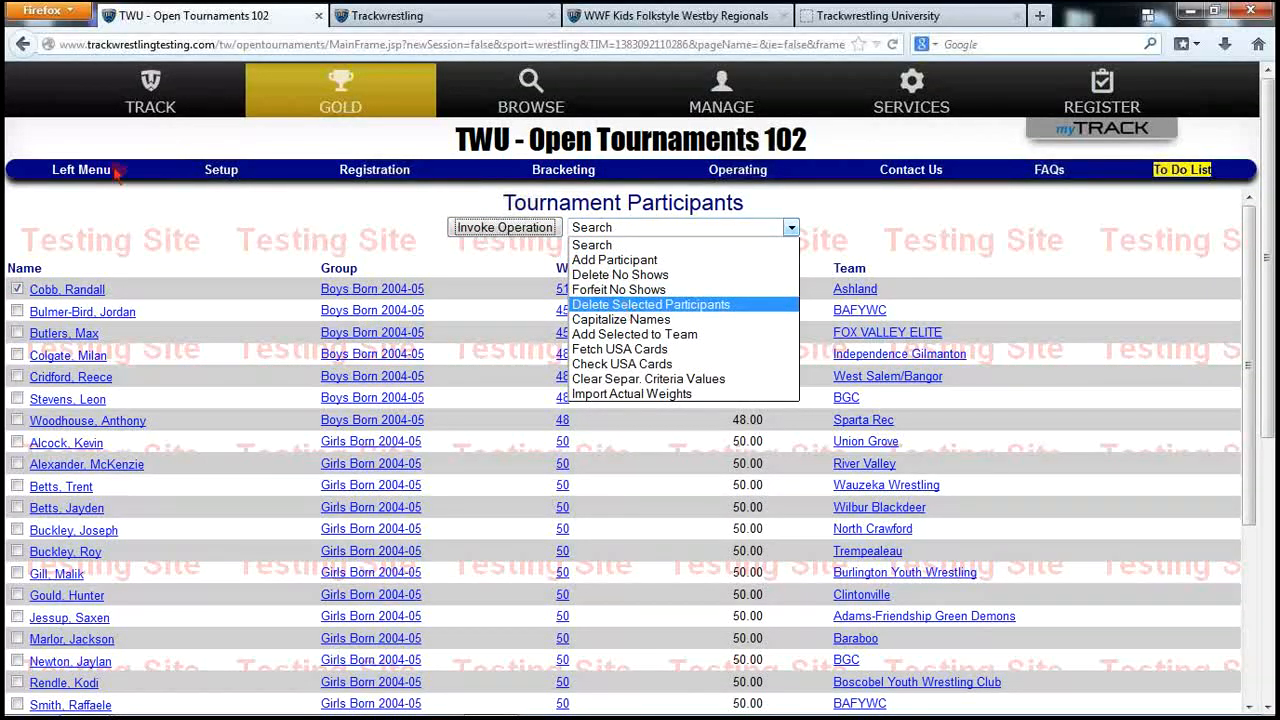
pyautogui.click(63, 228)
pyautogui.click(17, 289)
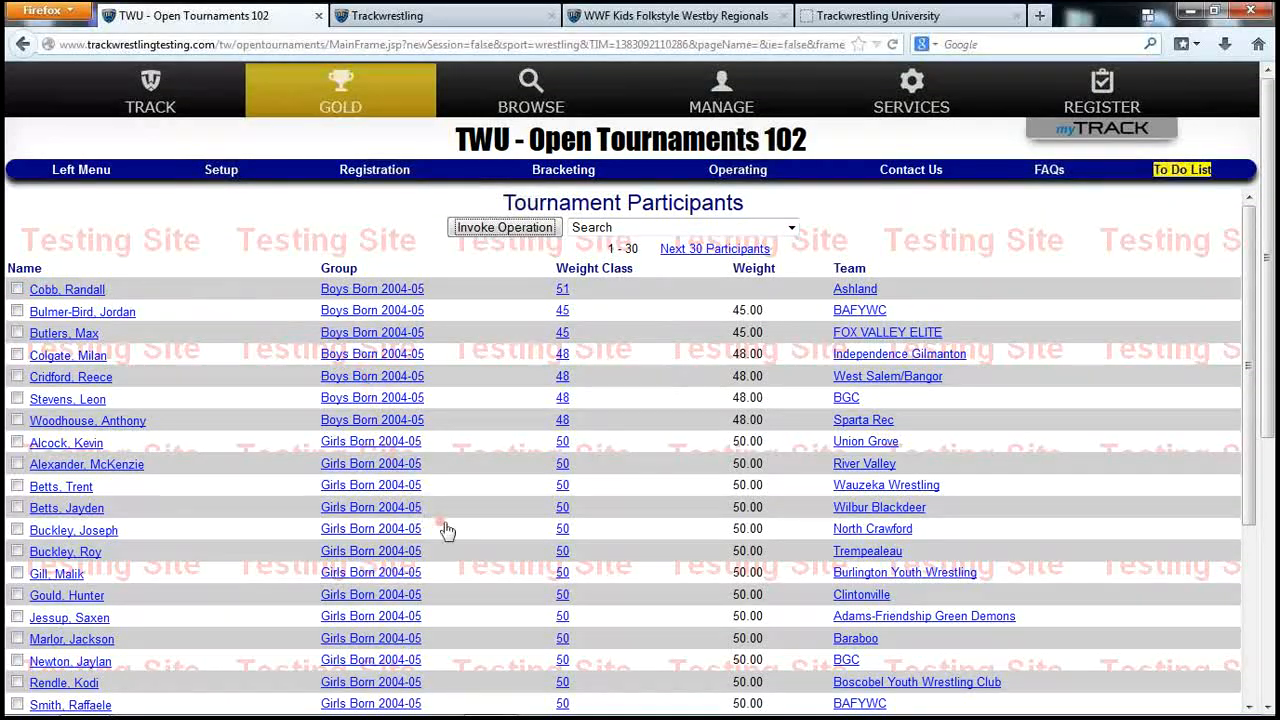
pyautogui.click(630, 228)
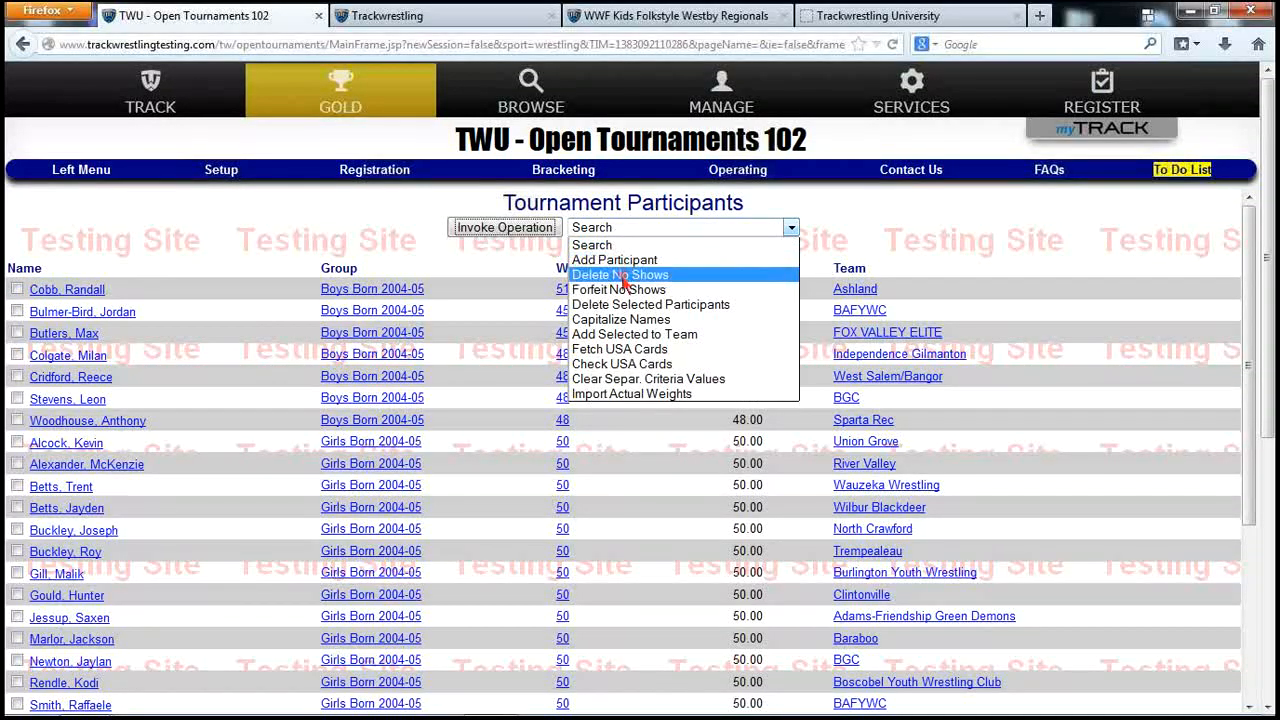
pyautogui.click(622, 275)
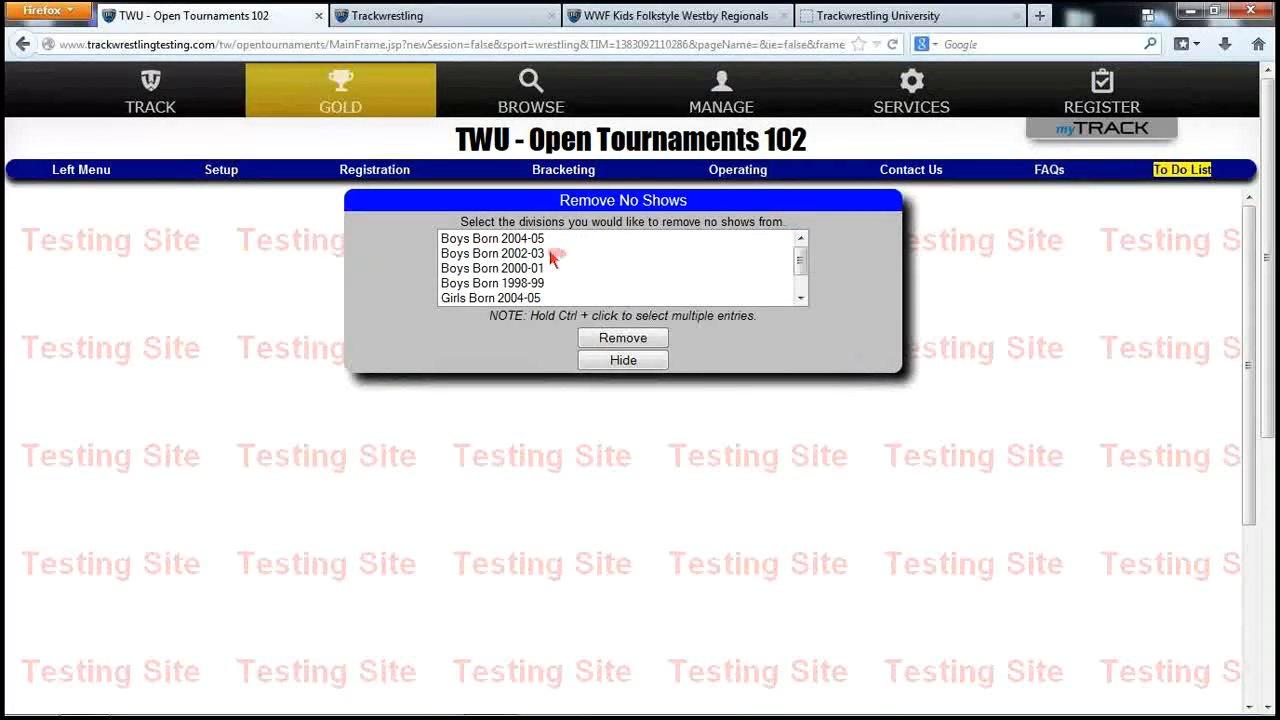
# Select all seven divisions, remove their no-shows, and confirm with 'deletenoshows'
pyautogui.click(535, 243)
pyautogui.scroll(-1, 802, 270)
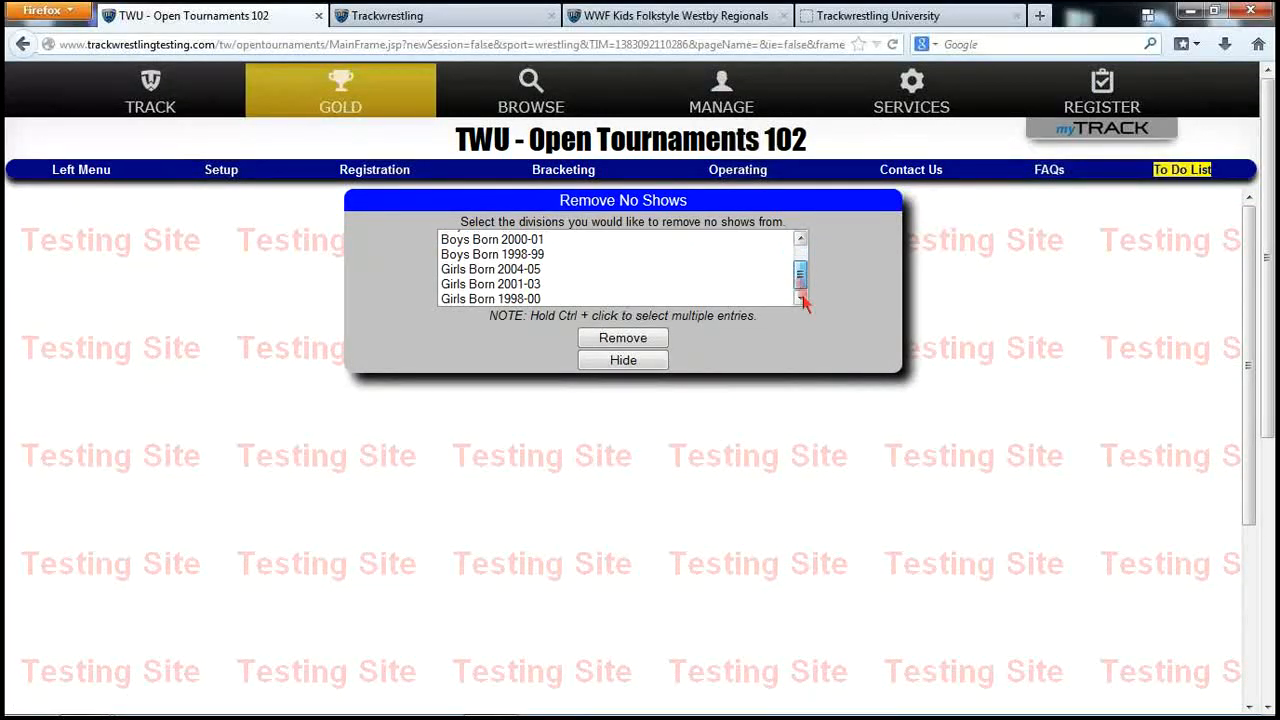
pyautogui.keyDown('shift'); pyautogui.click(522, 299); pyautogui.keyUp('shift')
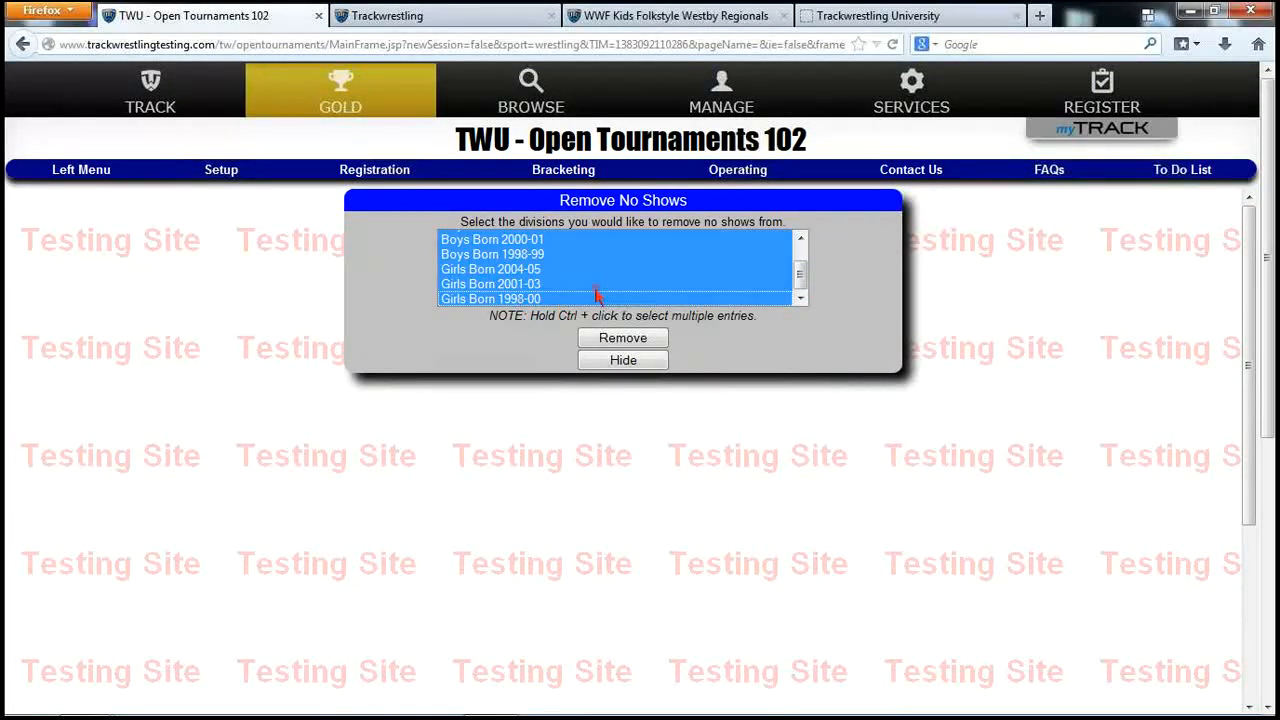
pyautogui.scroll(1, 597, 289)
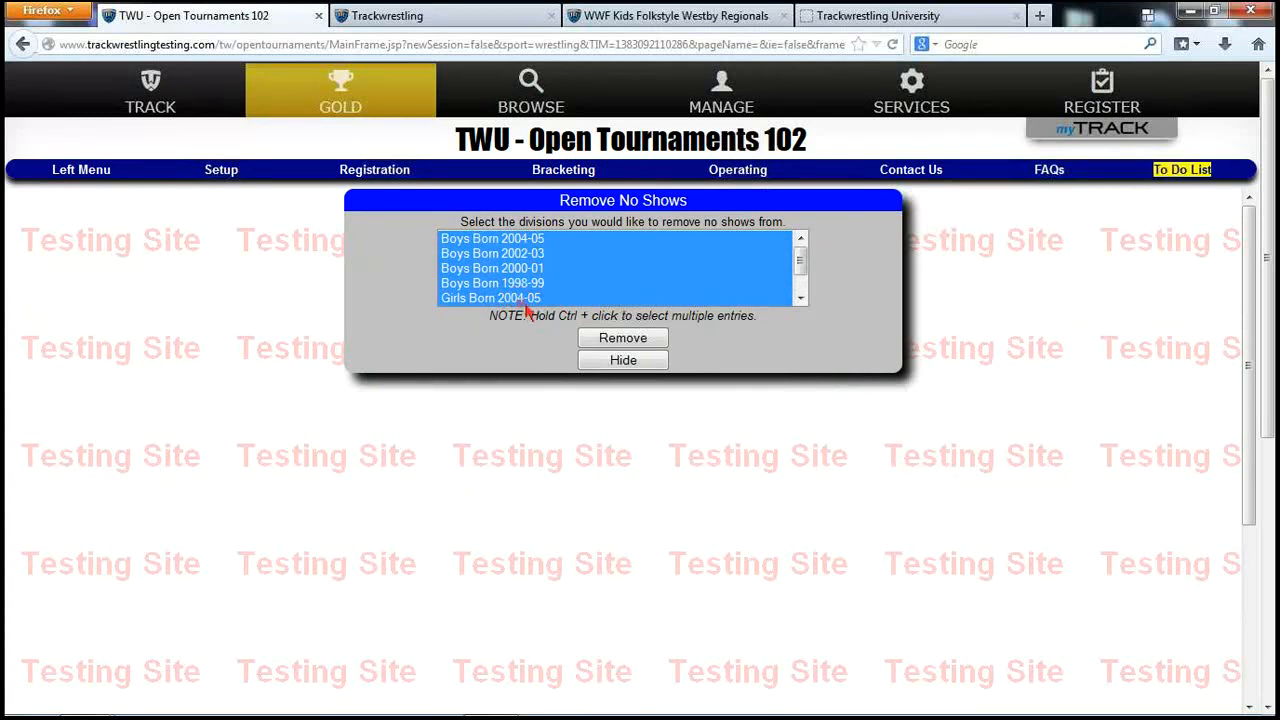
pyautogui.click(623, 340)
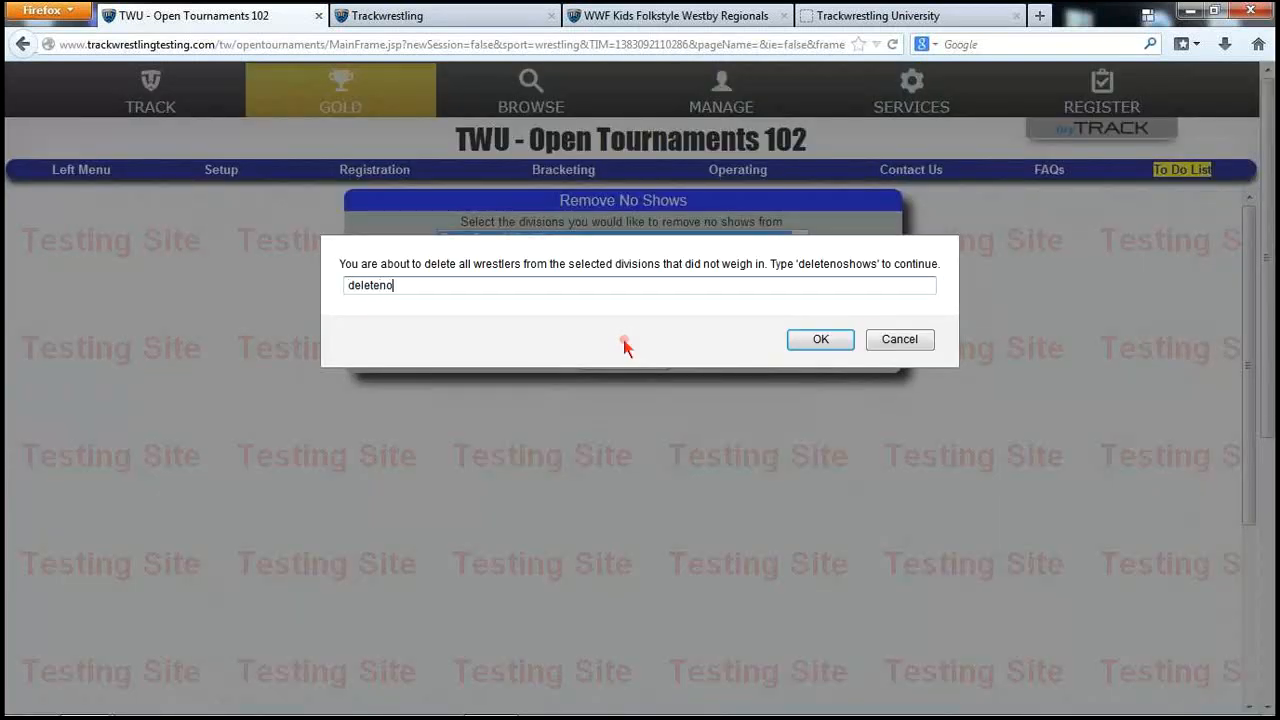
pyautogui.write('deletenoshows')
pyautogui.press('Return')
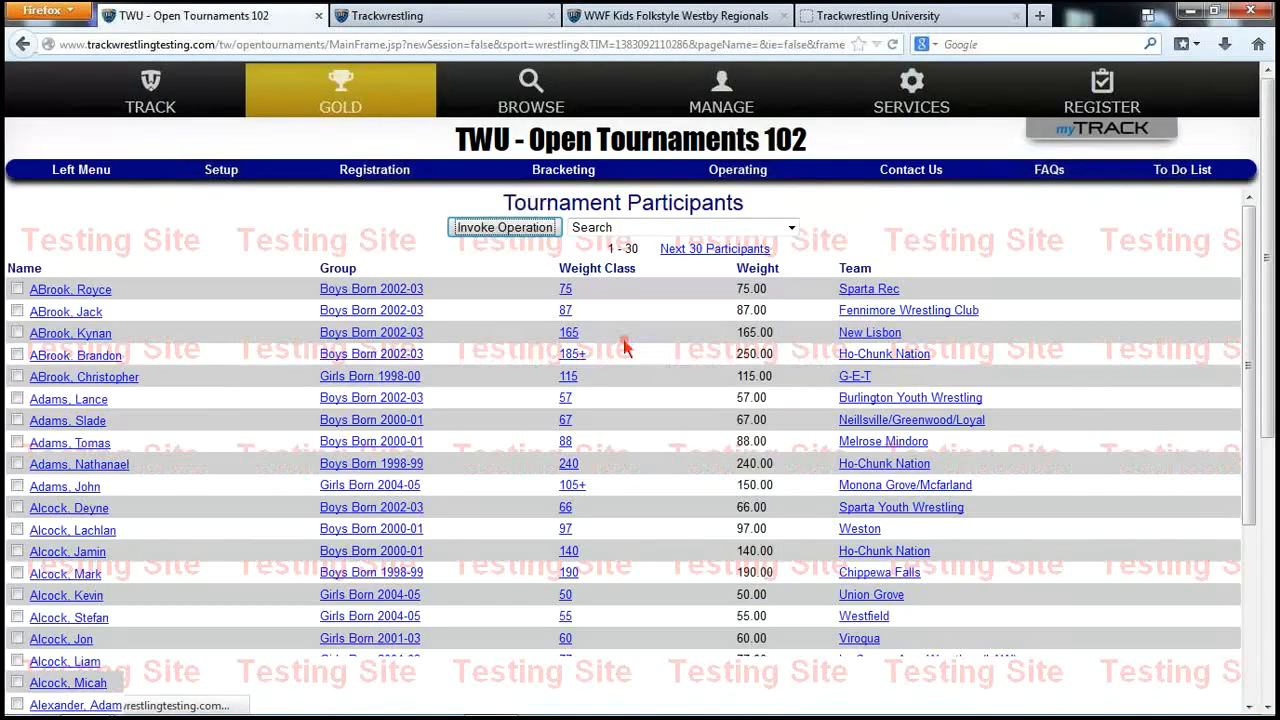
# Re-sort participants by weight, then go to Registration > Groups / Divisions
pyautogui.click(762, 270)
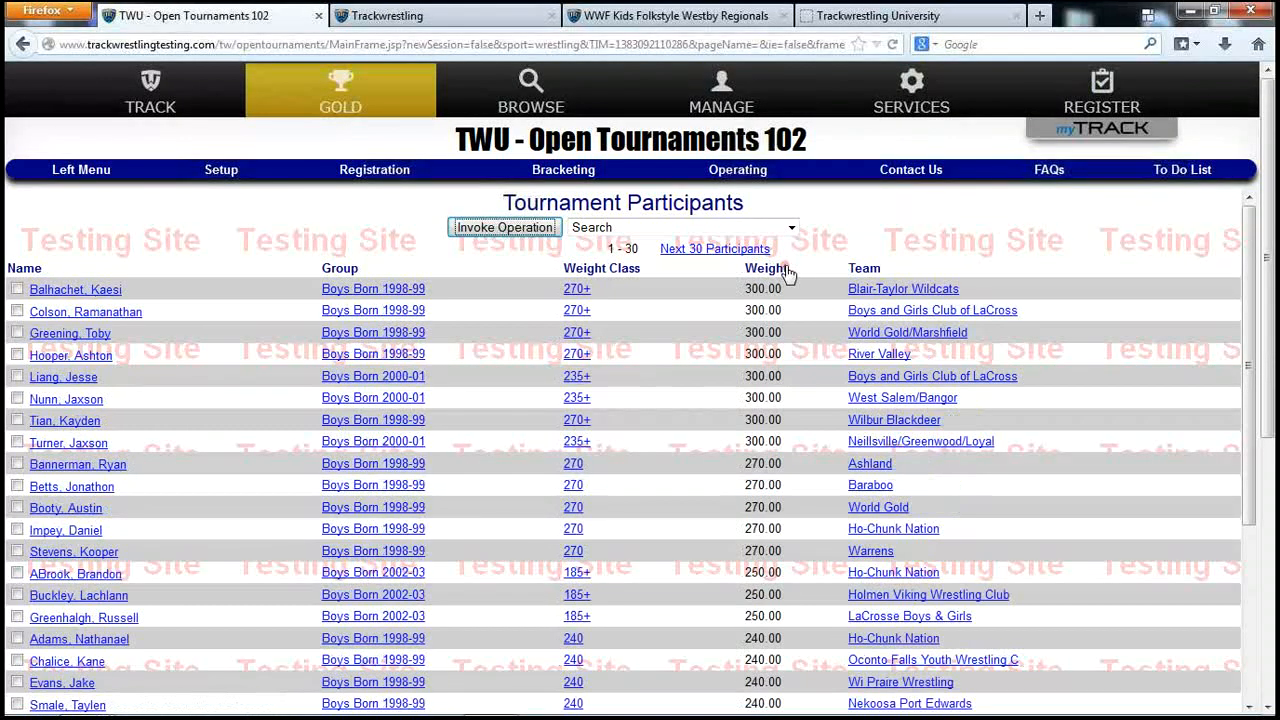
pyautogui.click(803, 282)
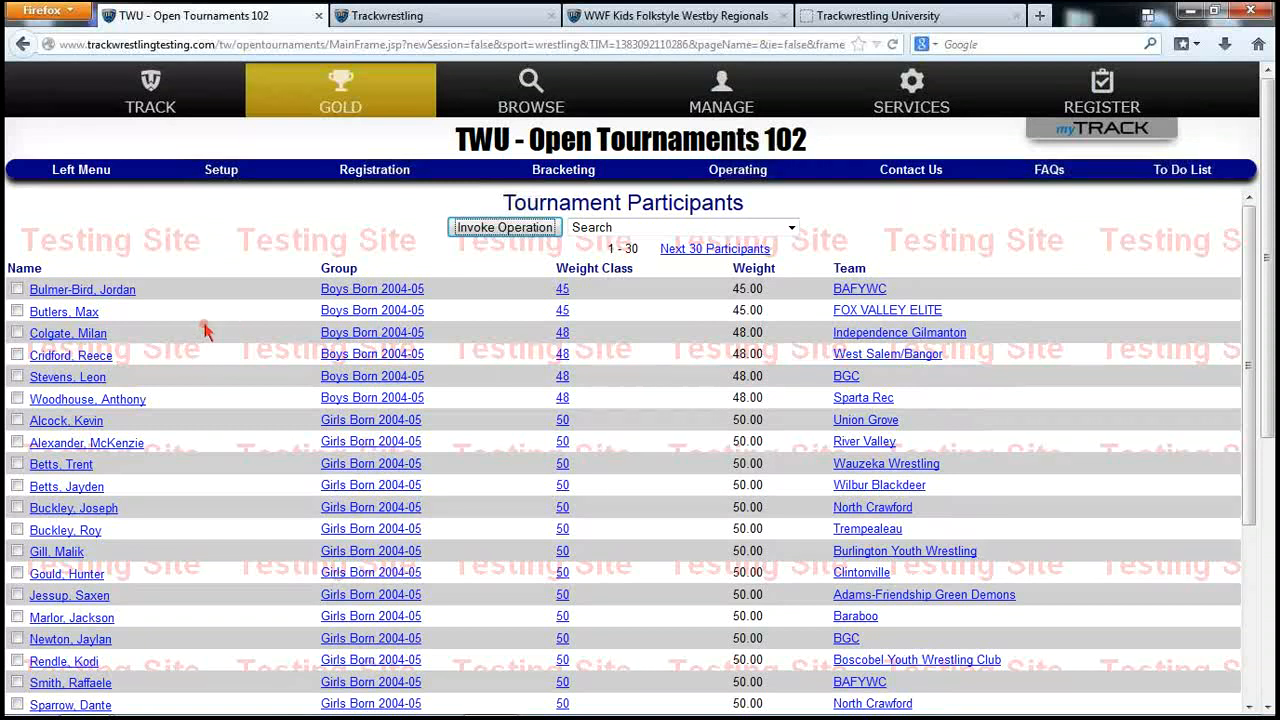
pyautogui.click(234, 171)
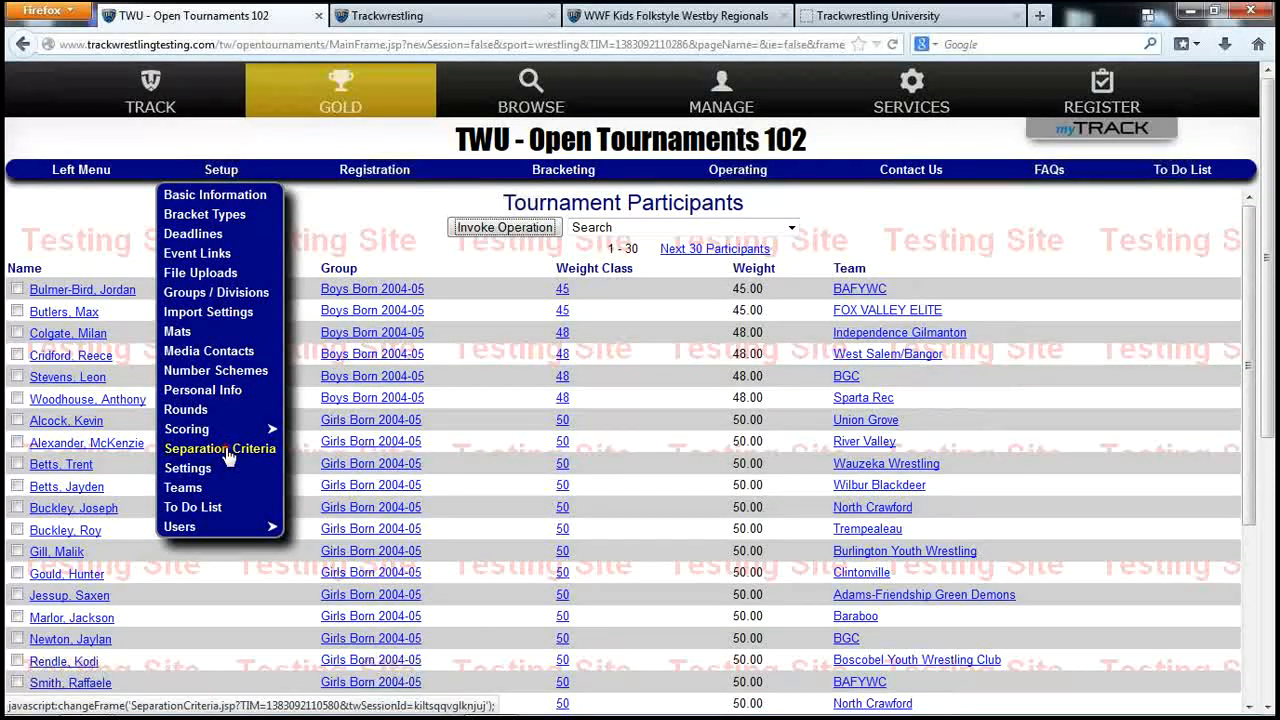
pyautogui.click(385, 176)
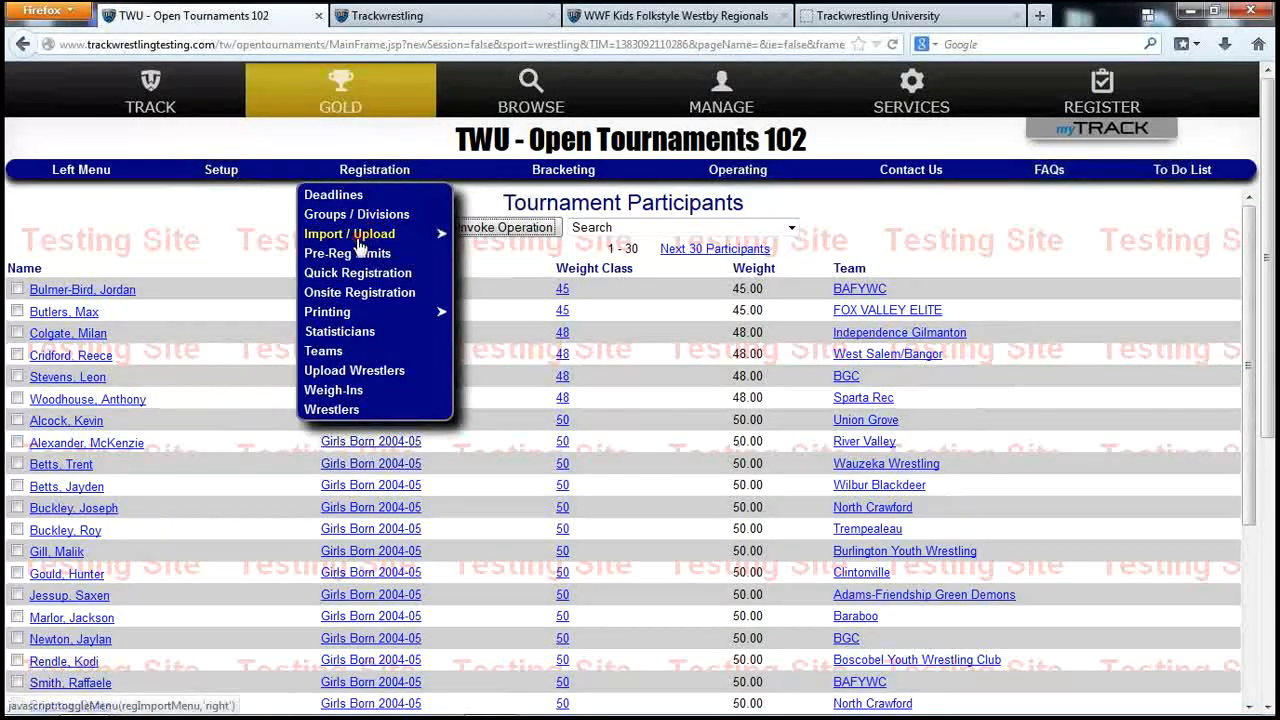
pyautogui.click(356, 214)
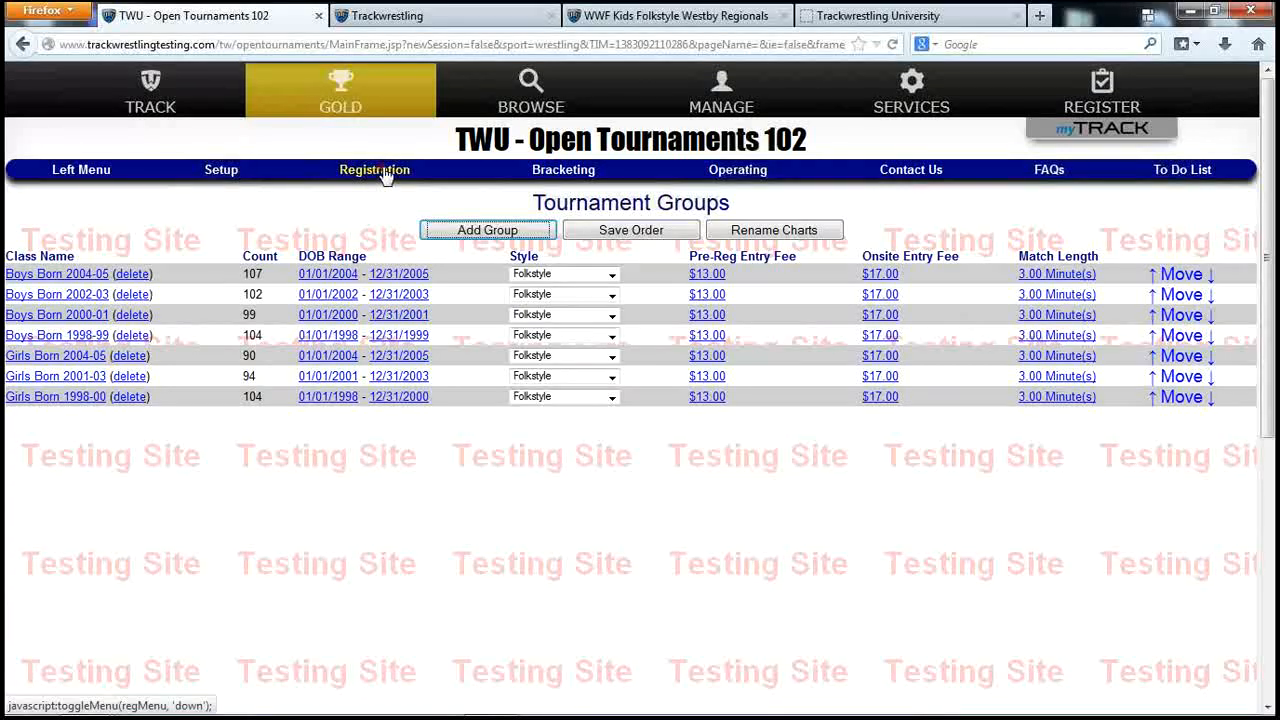
pyautogui.click(385, 176)
pyautogui.click(553, 173)
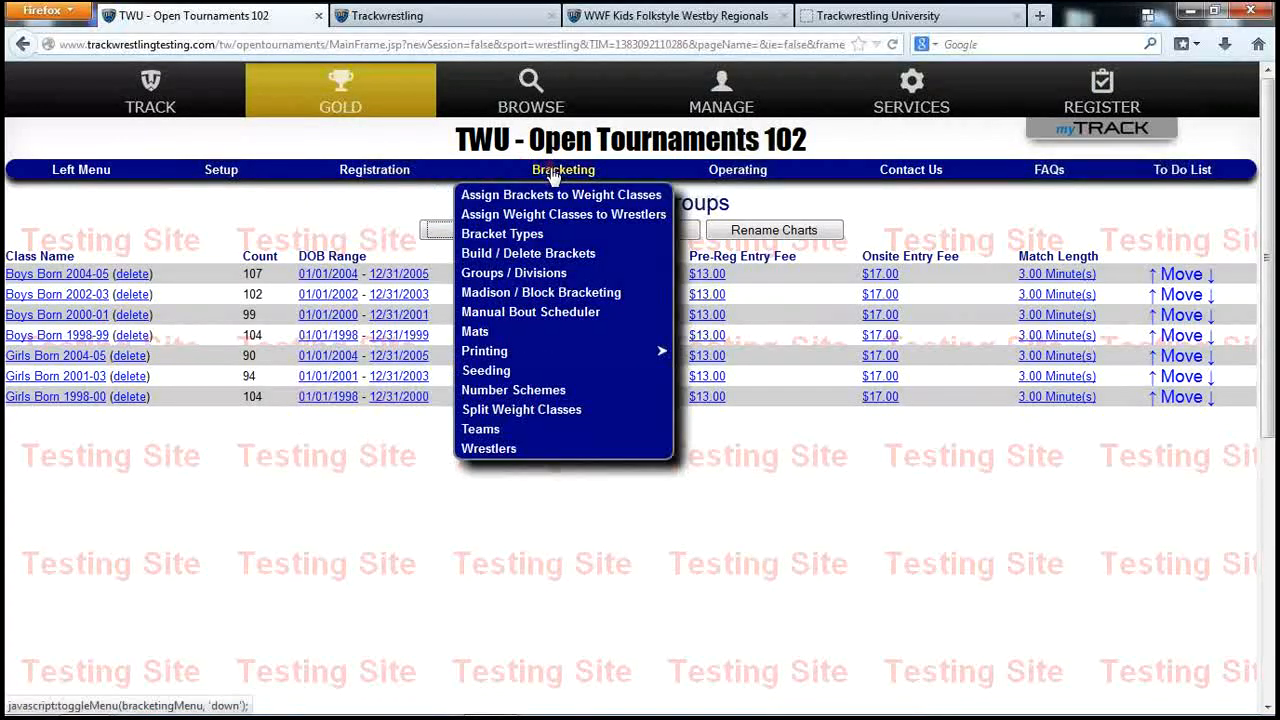
pyautogui.click(716, 170)
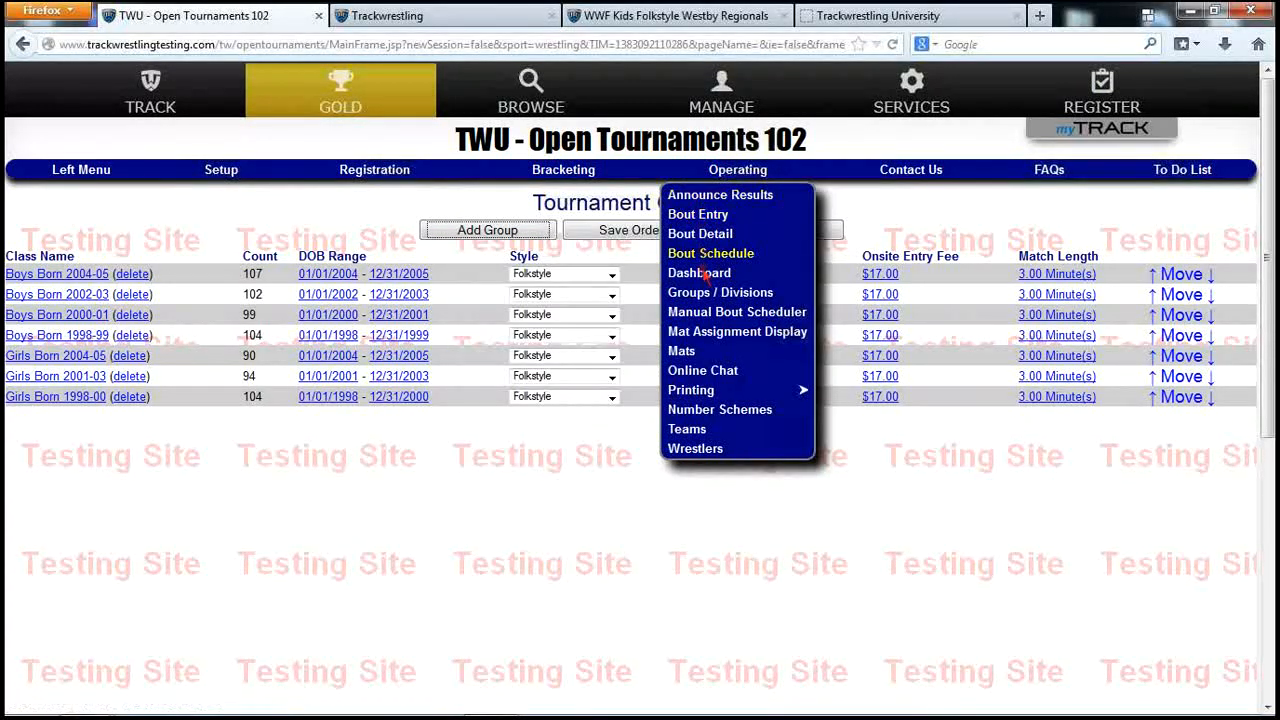
pyautogui.click(372, 172)
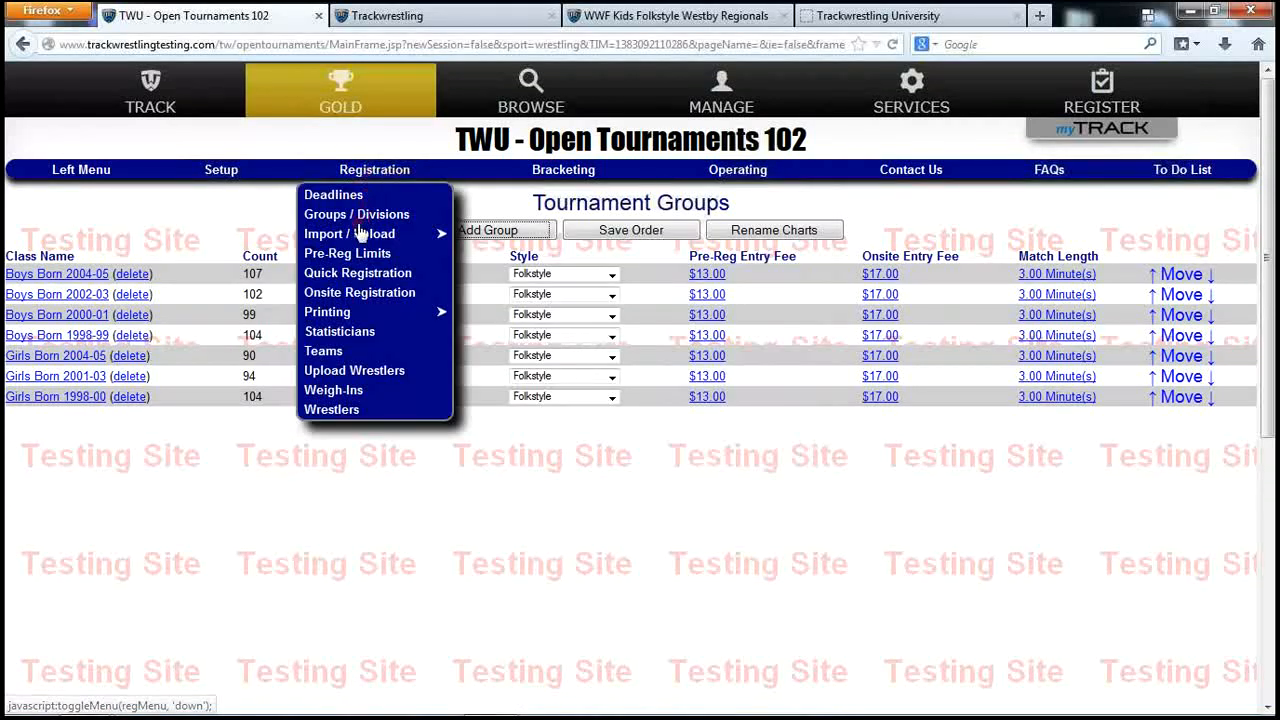
pyautogui.click(362, 215)
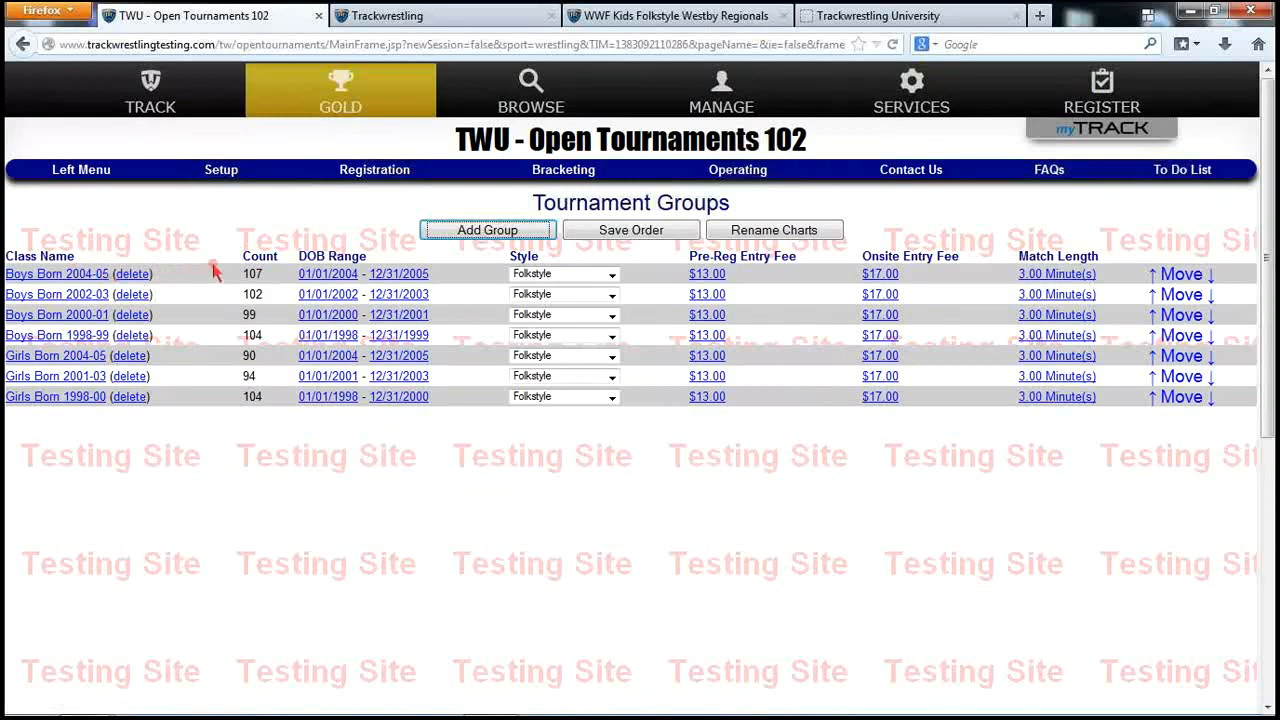
# In Boys Born 2004-05, combine weight classes 69 and 72 into one class named '69 and 72'
pyautogui.click(58, 275)
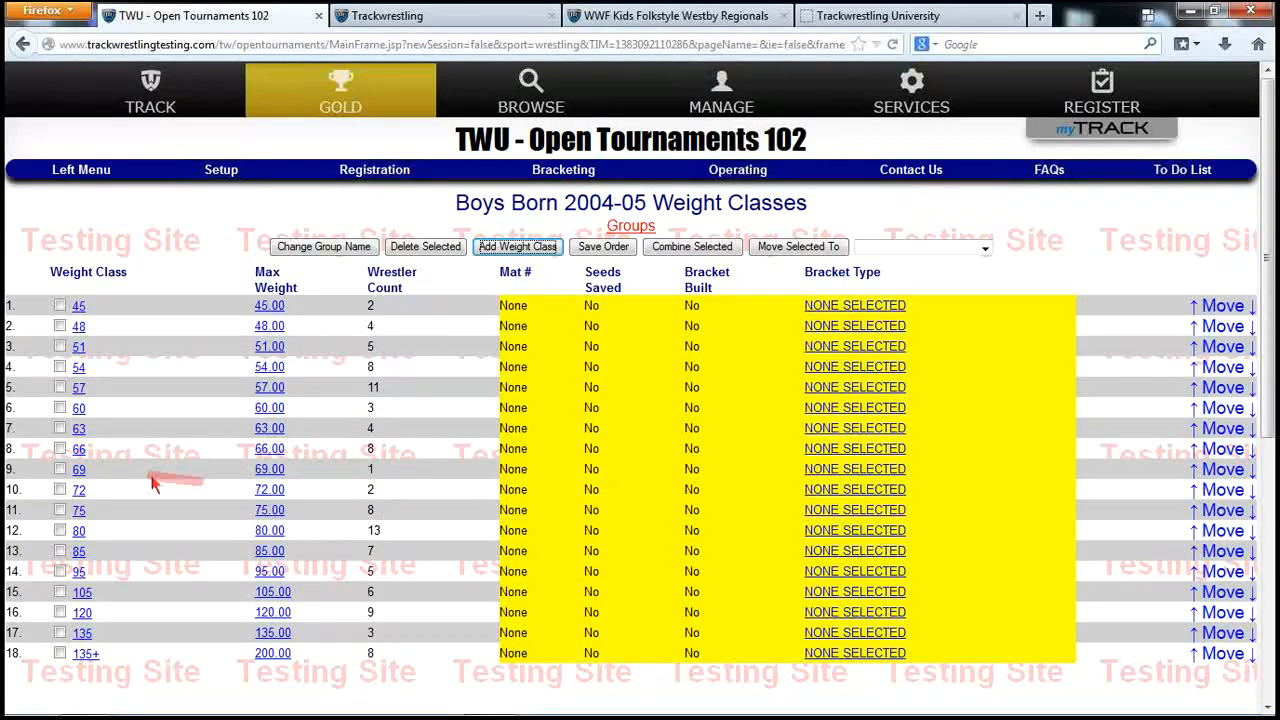
pyautogui.click(60, 469)
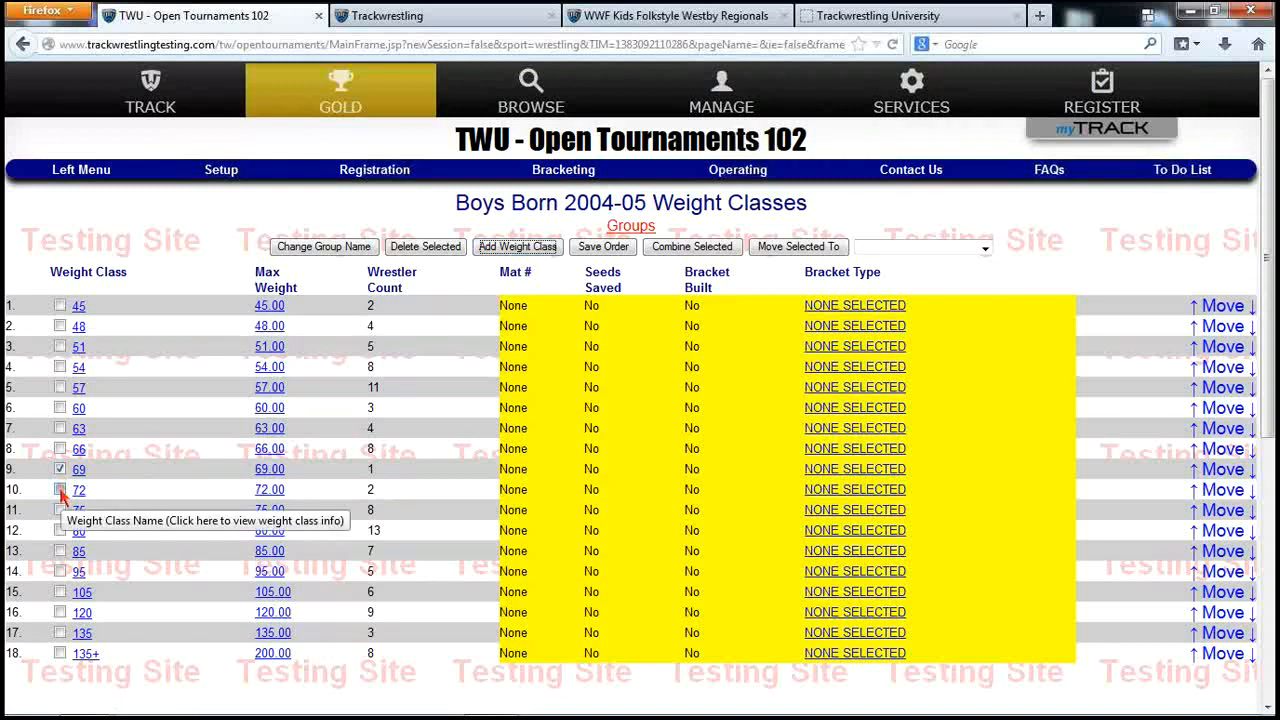
pyautogui.click(60, 490)
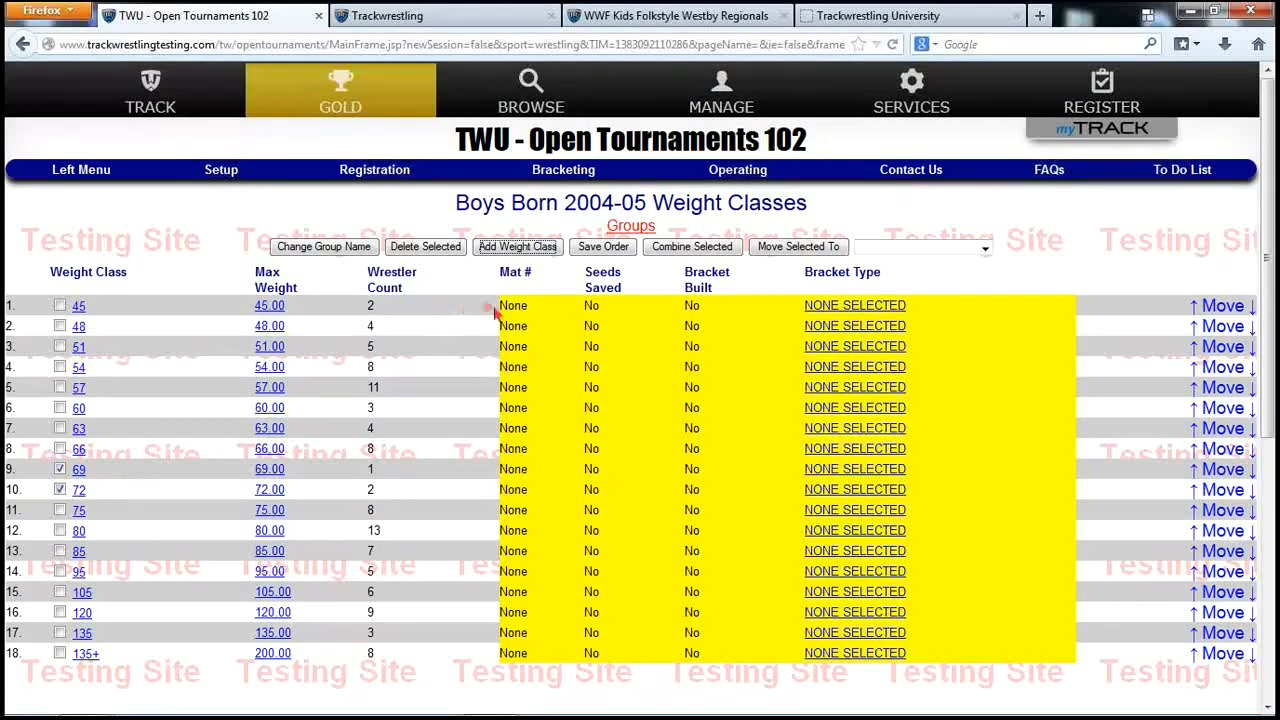
pyautogui.click(694, 248)
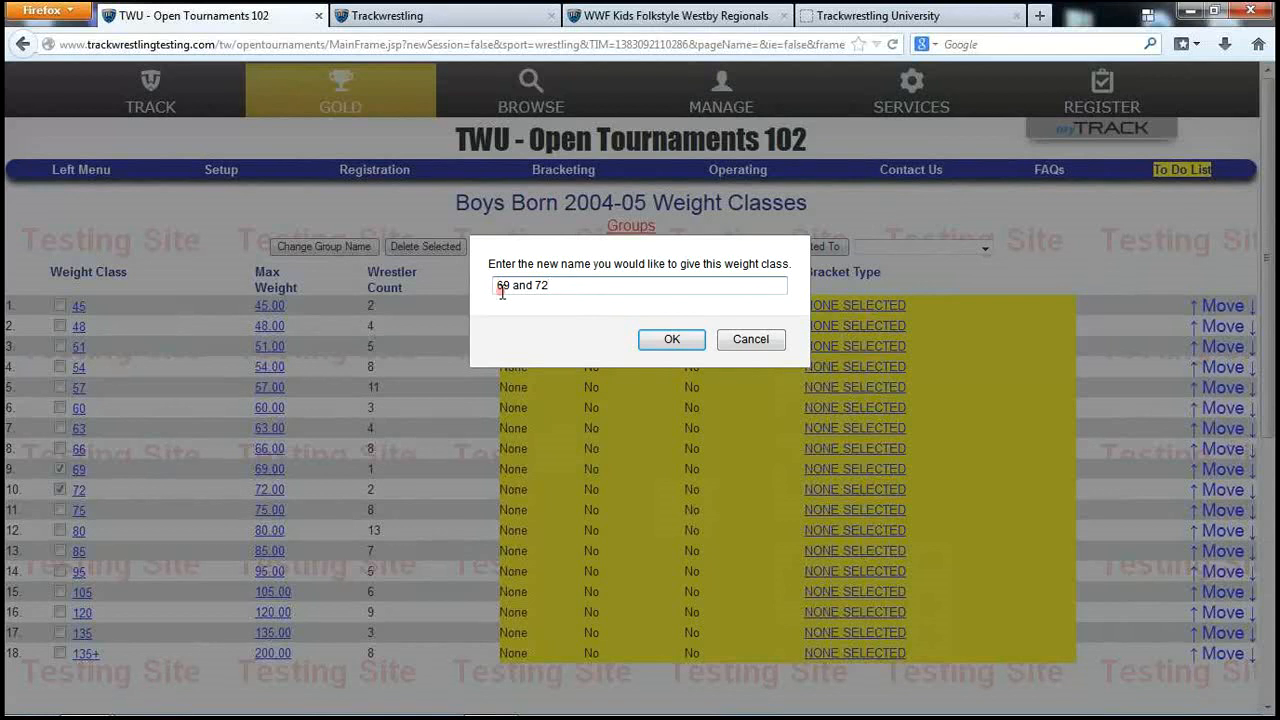
pyautogui.click(671, 339)
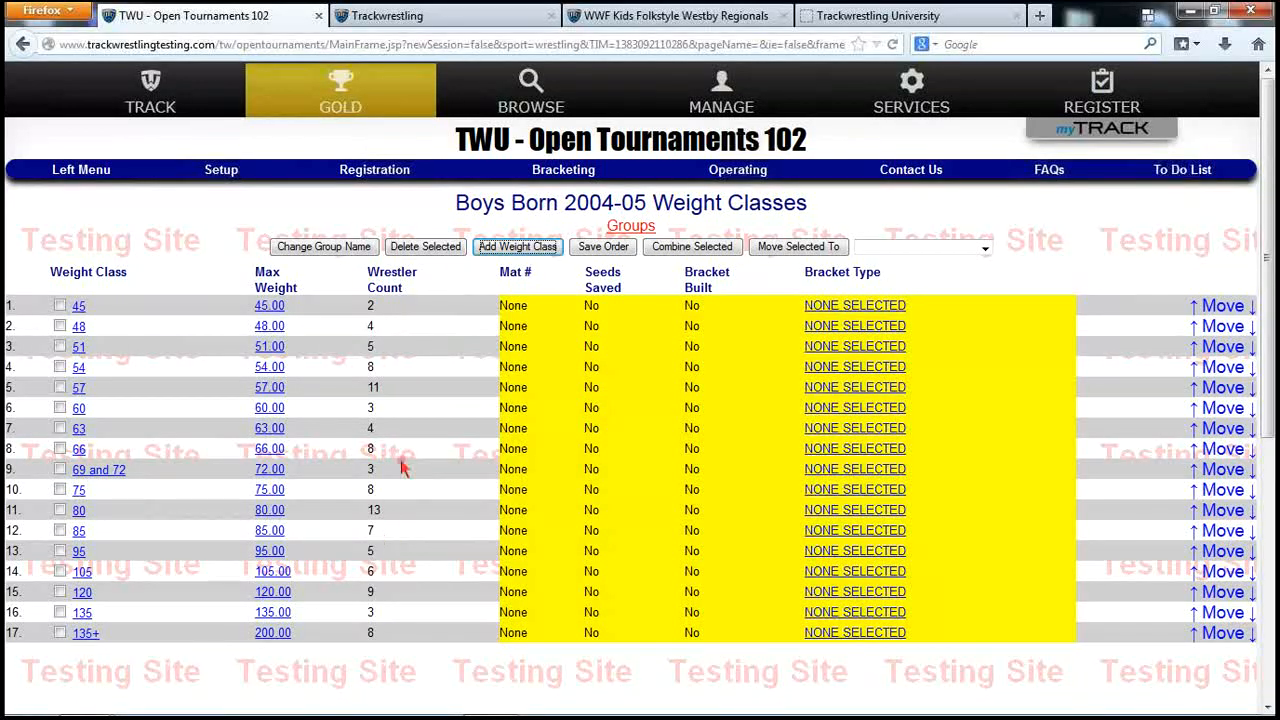
# Run Assign Weight Classes to Wrestlers on all seven groups and dismiss the nothing-unassigned notice
pyautogui.click(556, 176)
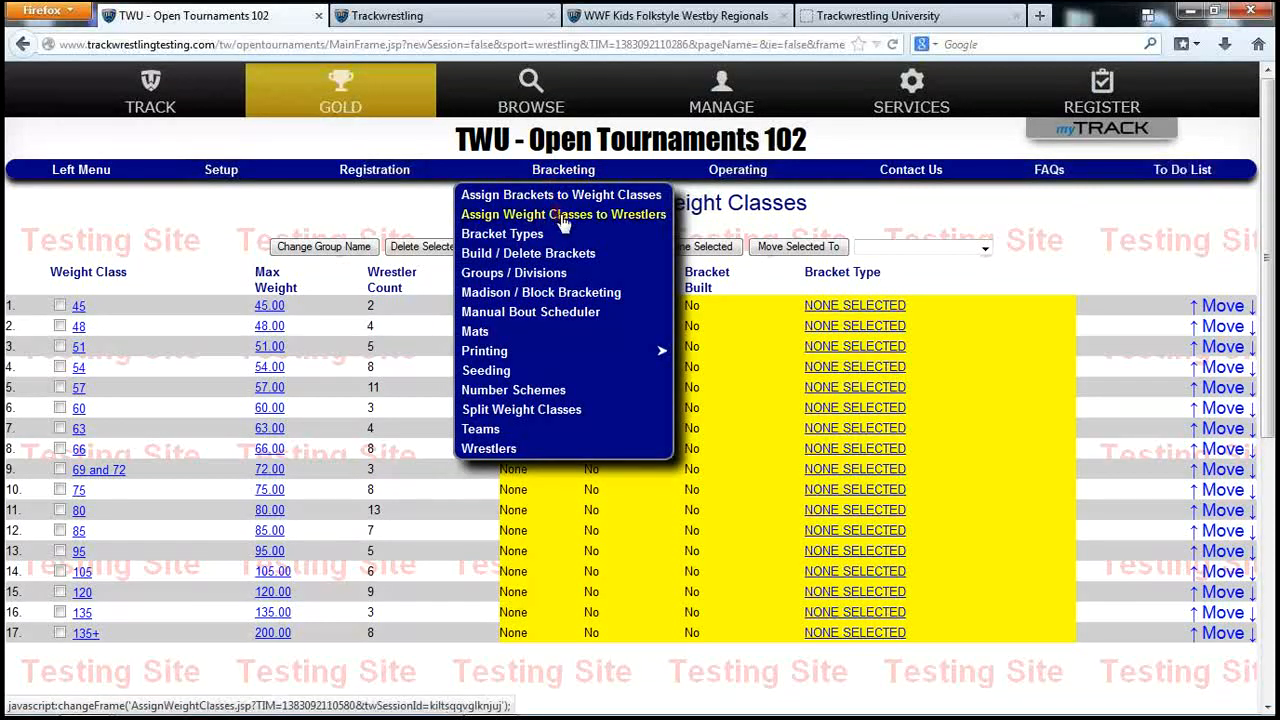
pyautogui.click(569, 216)
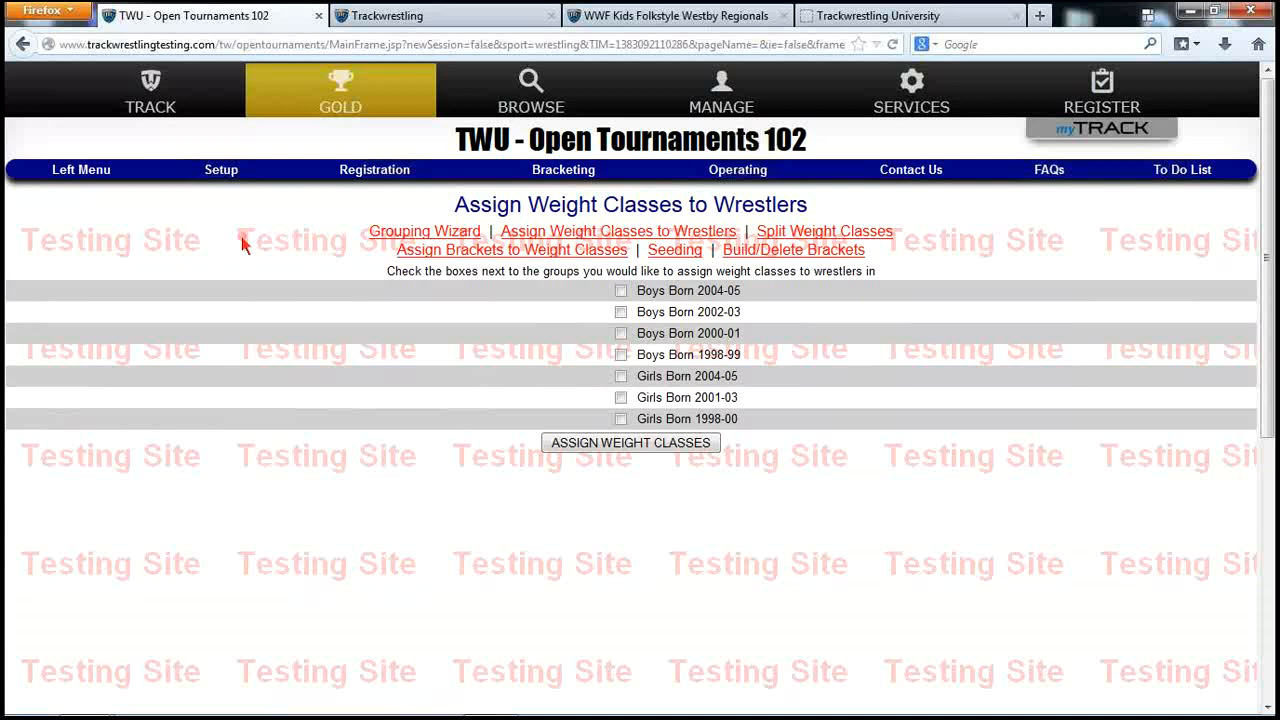
pyautogui.click(621, 290)
pyautogui.click(621, 333)
pyautogui.click(621, 354)
pyautogui.click(621, 376)
pyautogui.click(621, 398)
pyautogui.click(620, 445)
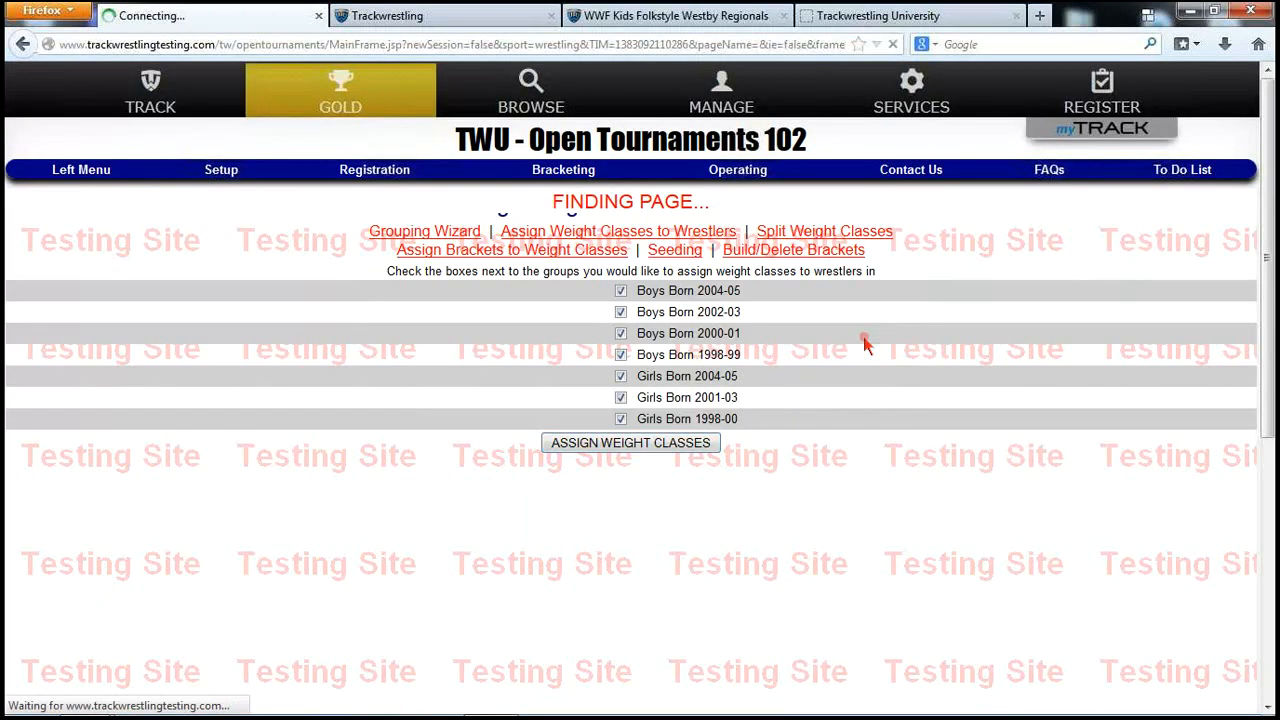
pyautogui.click(857, 340)
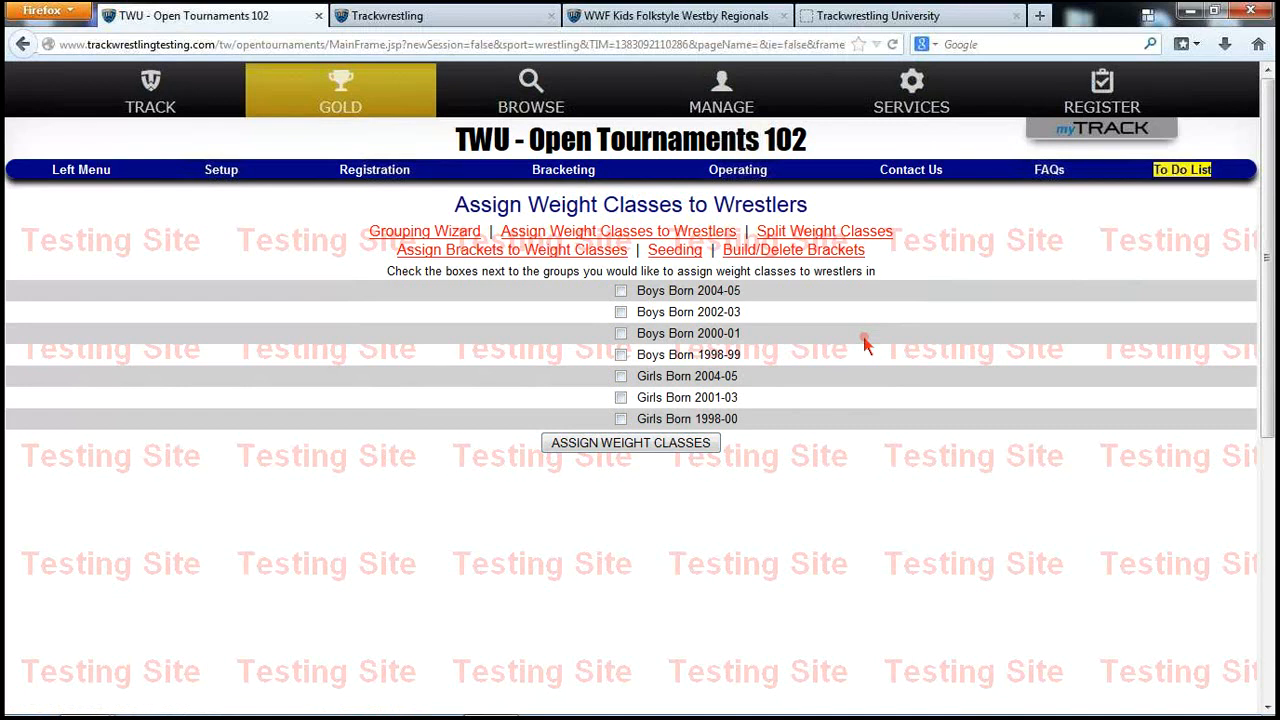
pyautogui.click(1182, 170)
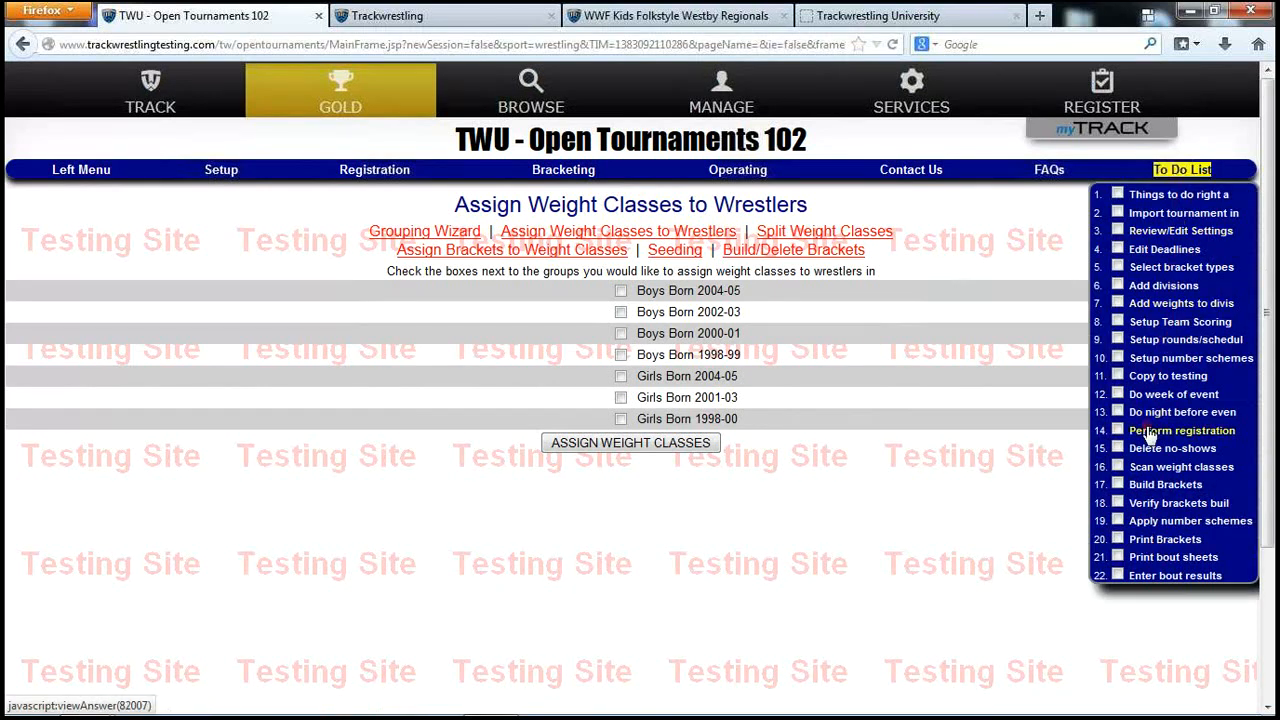
pyautogui.click(1162, 485)
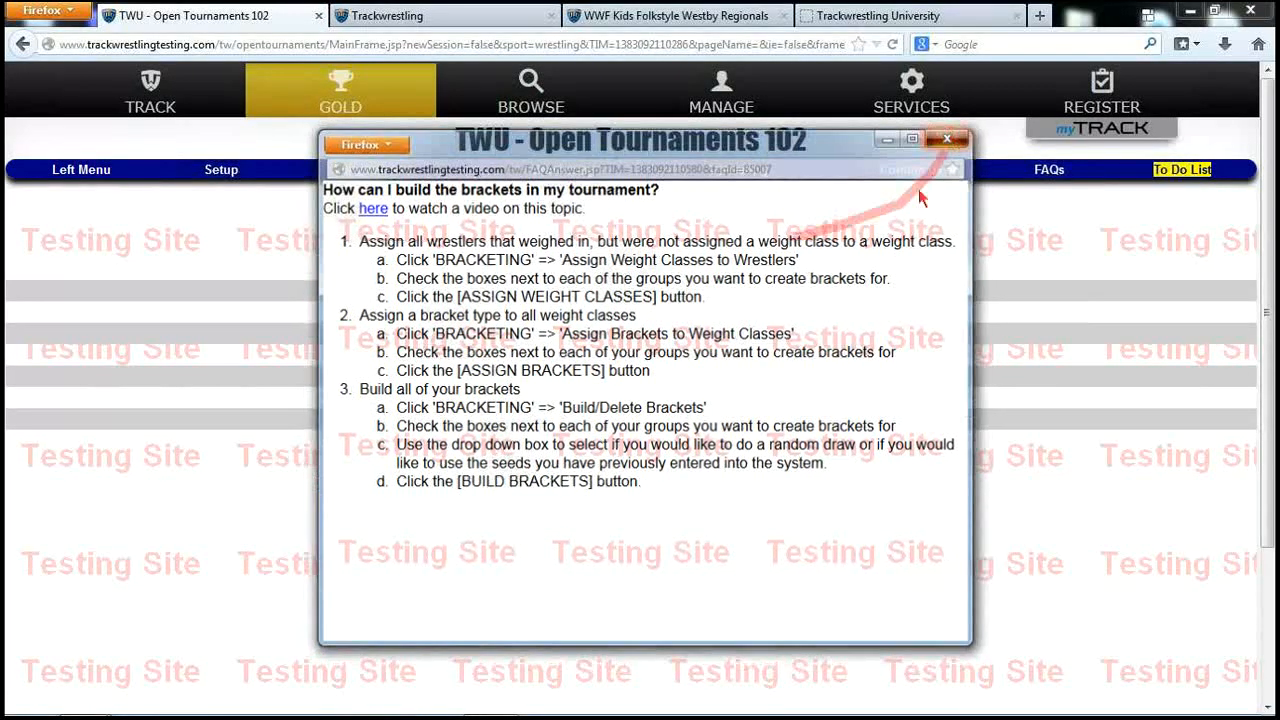
pyautogui.click(946, 139)
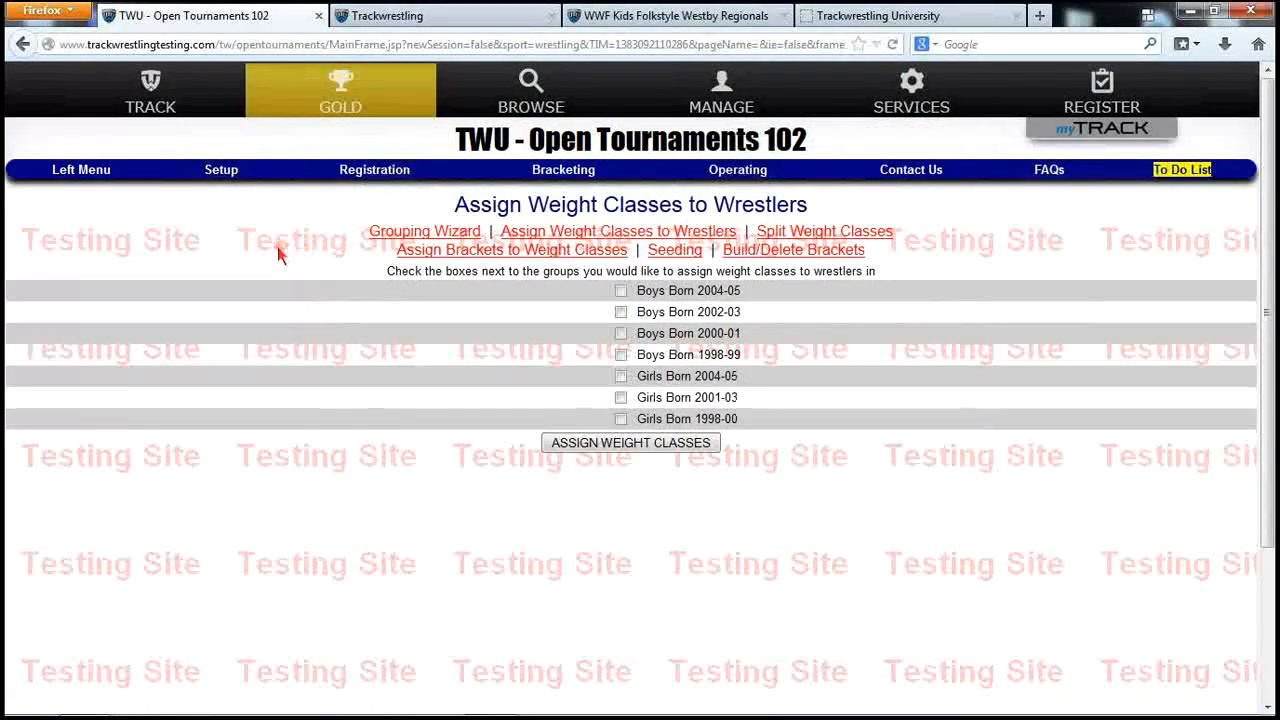
pyautogui.click(562, 172)
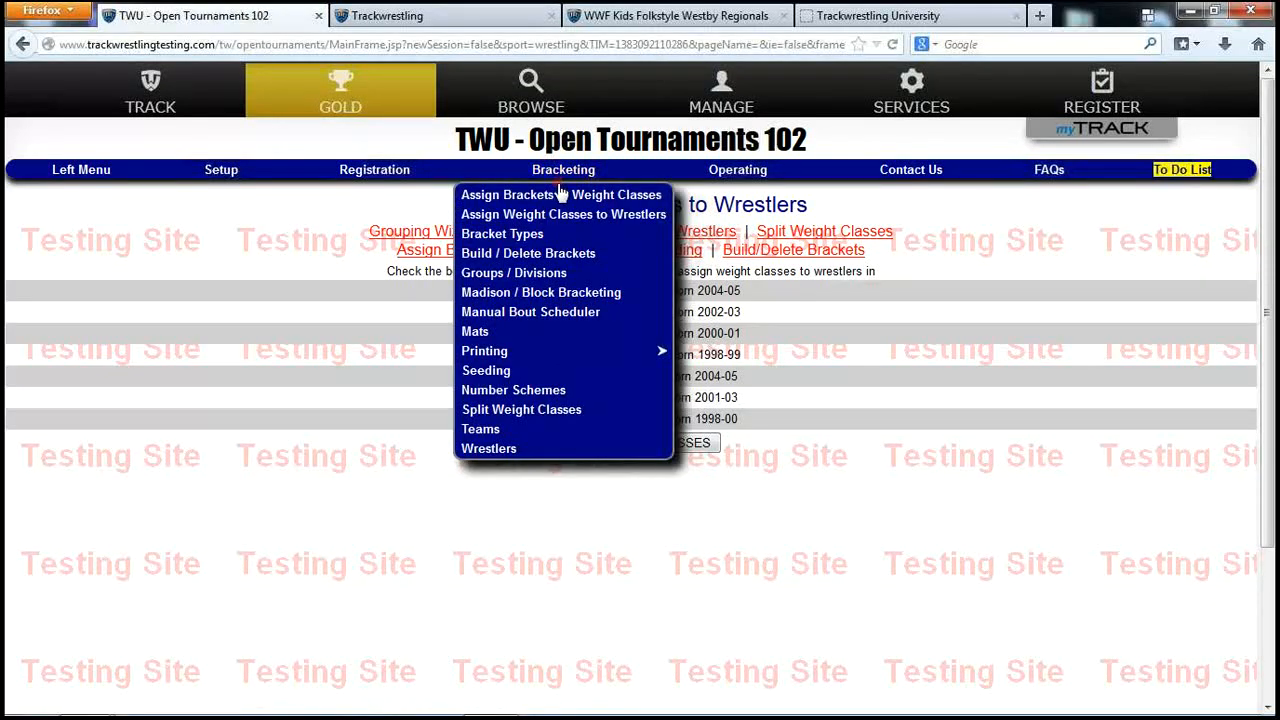
# On Assign Brackets to Weight Classes, delete the 4-wrestler 4 Man Round Robin rule
pyautogui.click(561, 196)
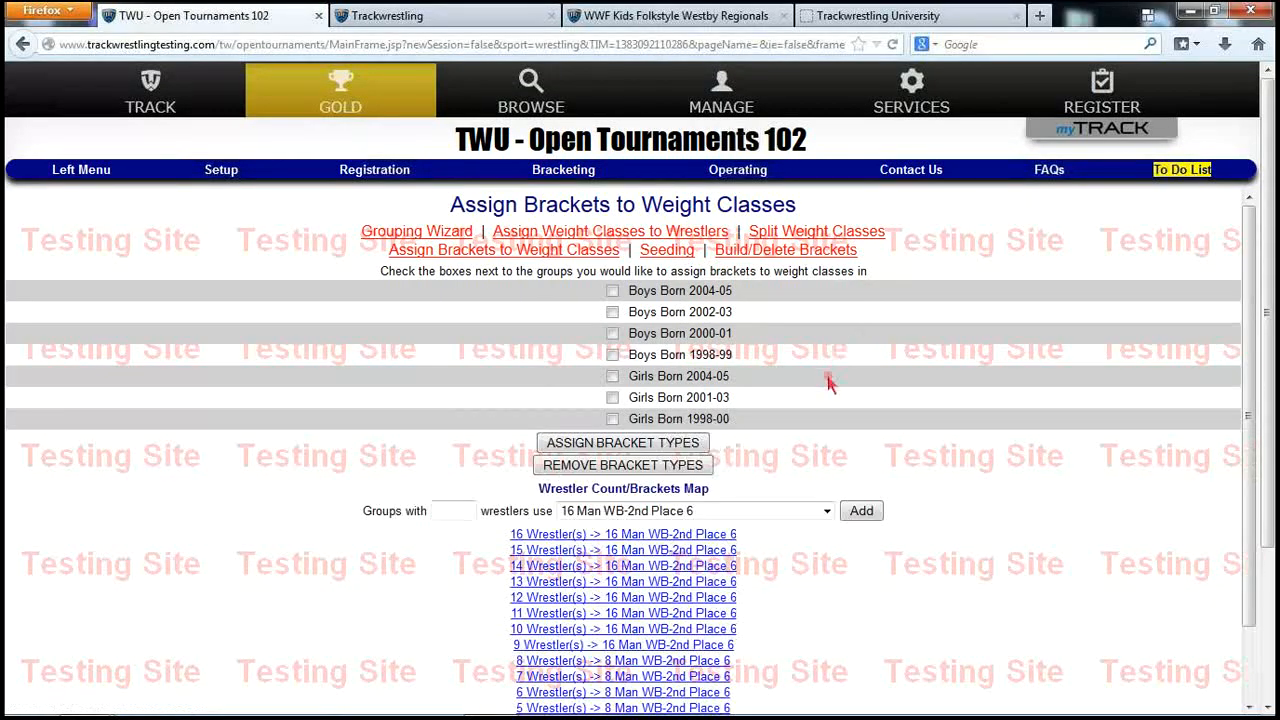
pyautogui.scroll(-2, 965, 475)
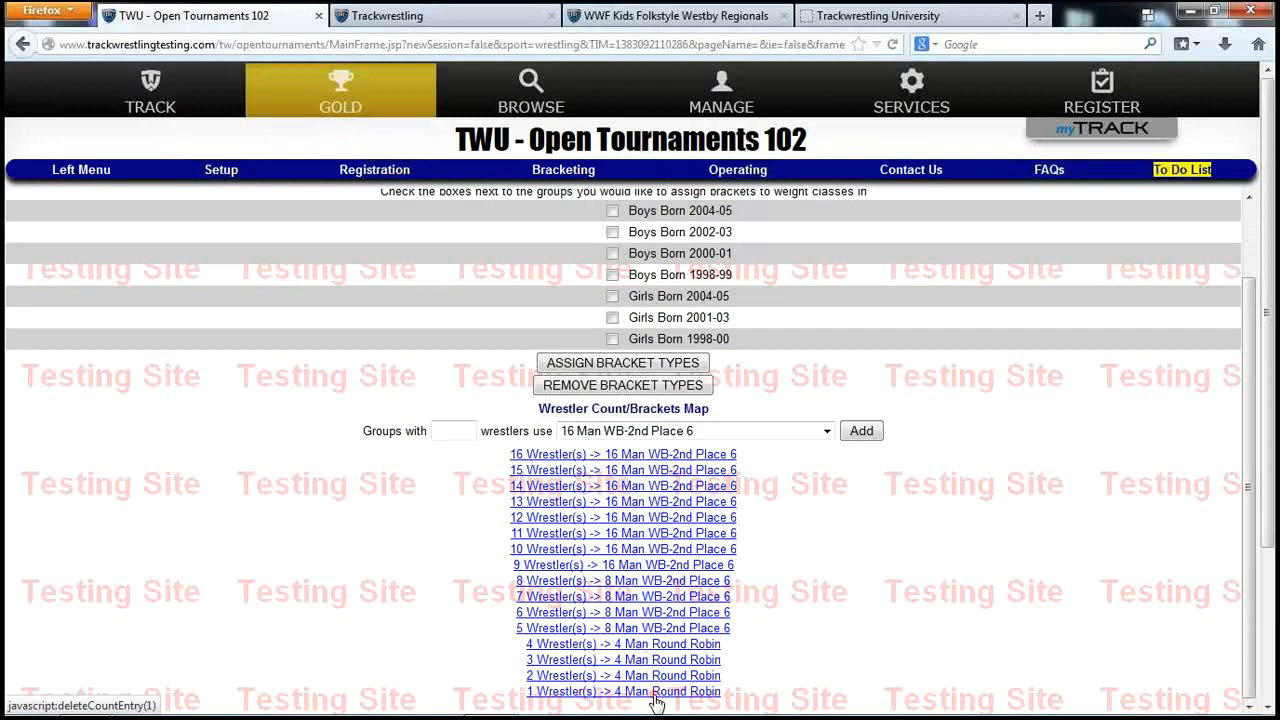
pyautogui.scroll(-3, 811, 597)
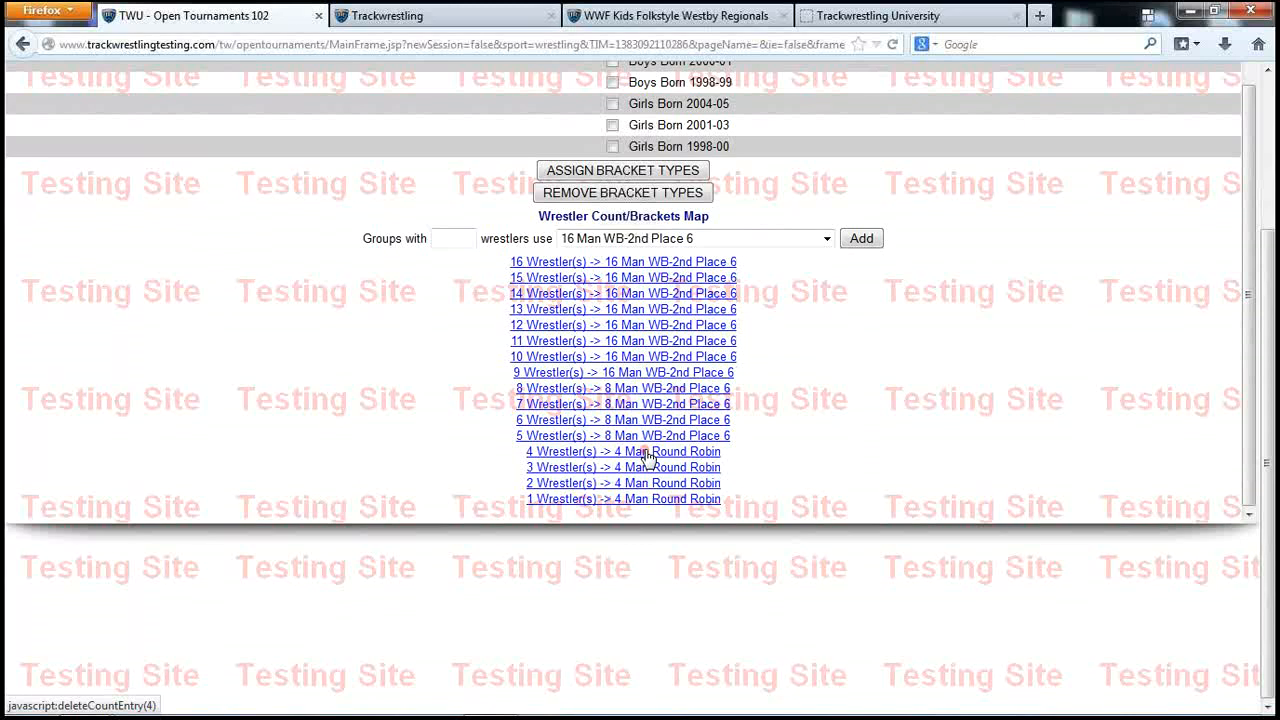
pyautogui.click(647, 455)
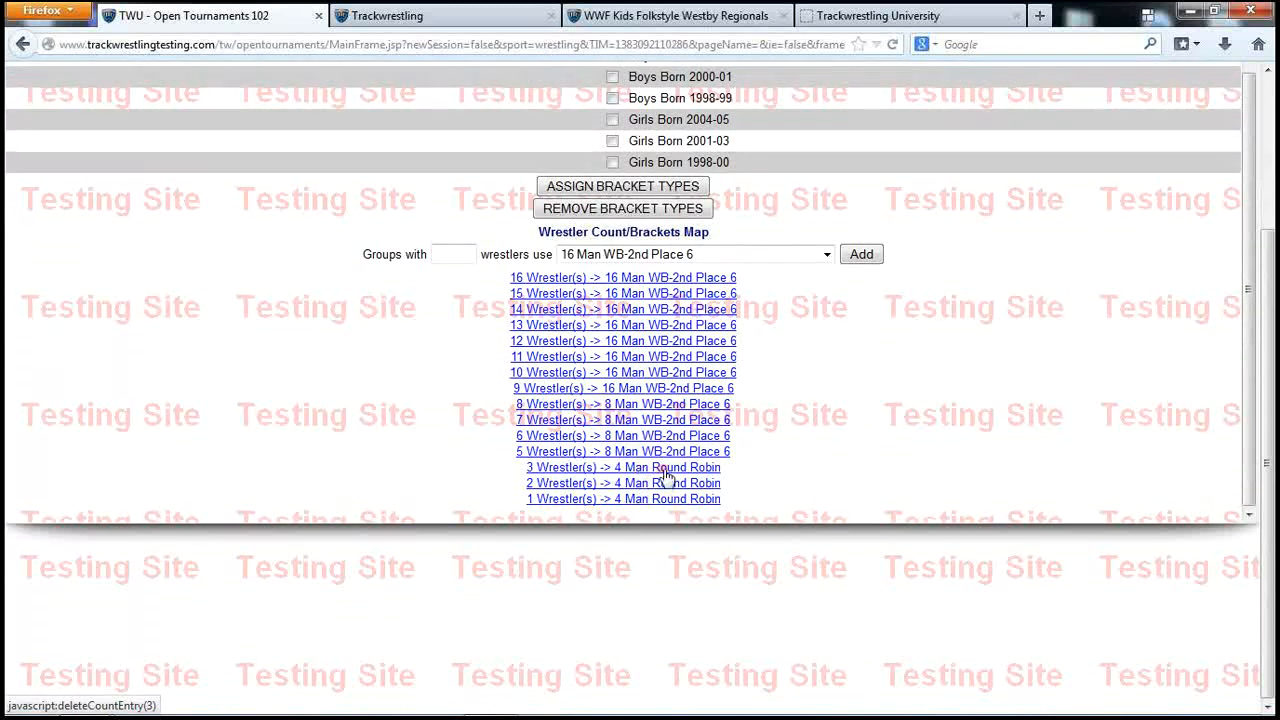
# Add a rule sending 4 wrestlers to 8 Man WB-2nd Place 6, then reload the page
pyautogui.click(456, 254)
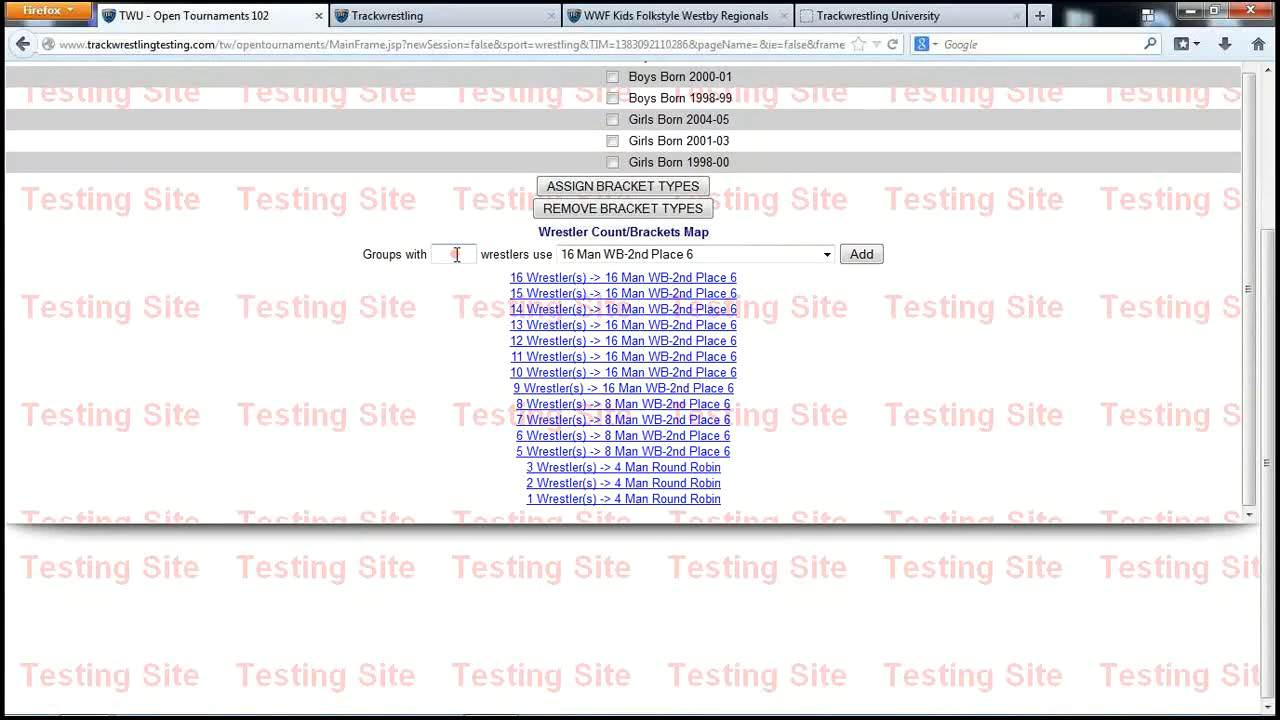
pyautogui.click(585, 256)
pyautogui.click(595, 302)
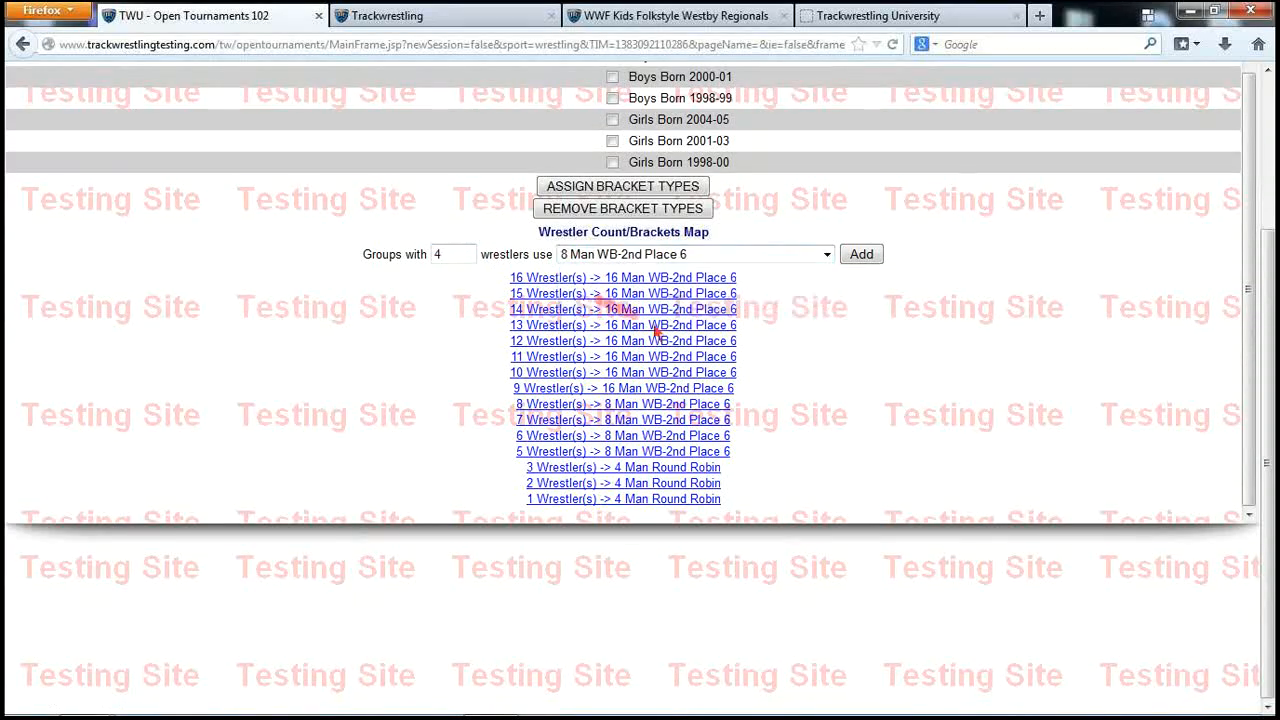
pyautogui.click(866, 258)
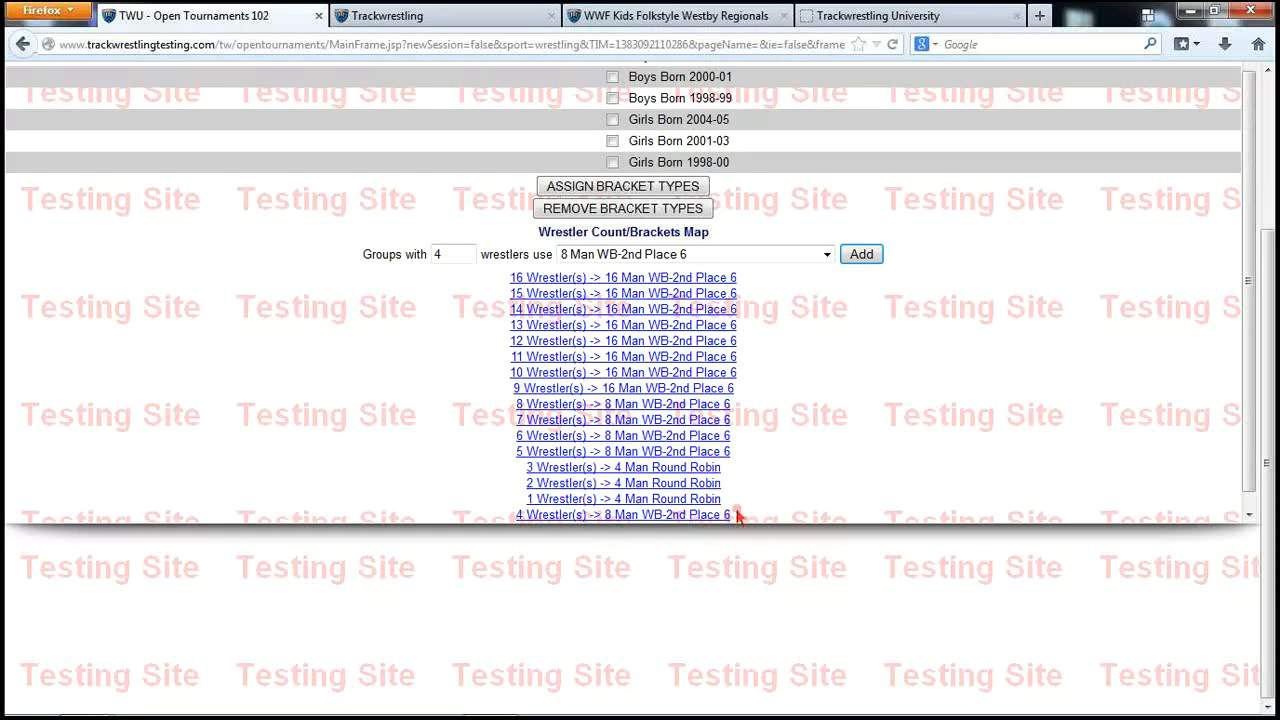
pyautogui.scroll(1, 792, 445)
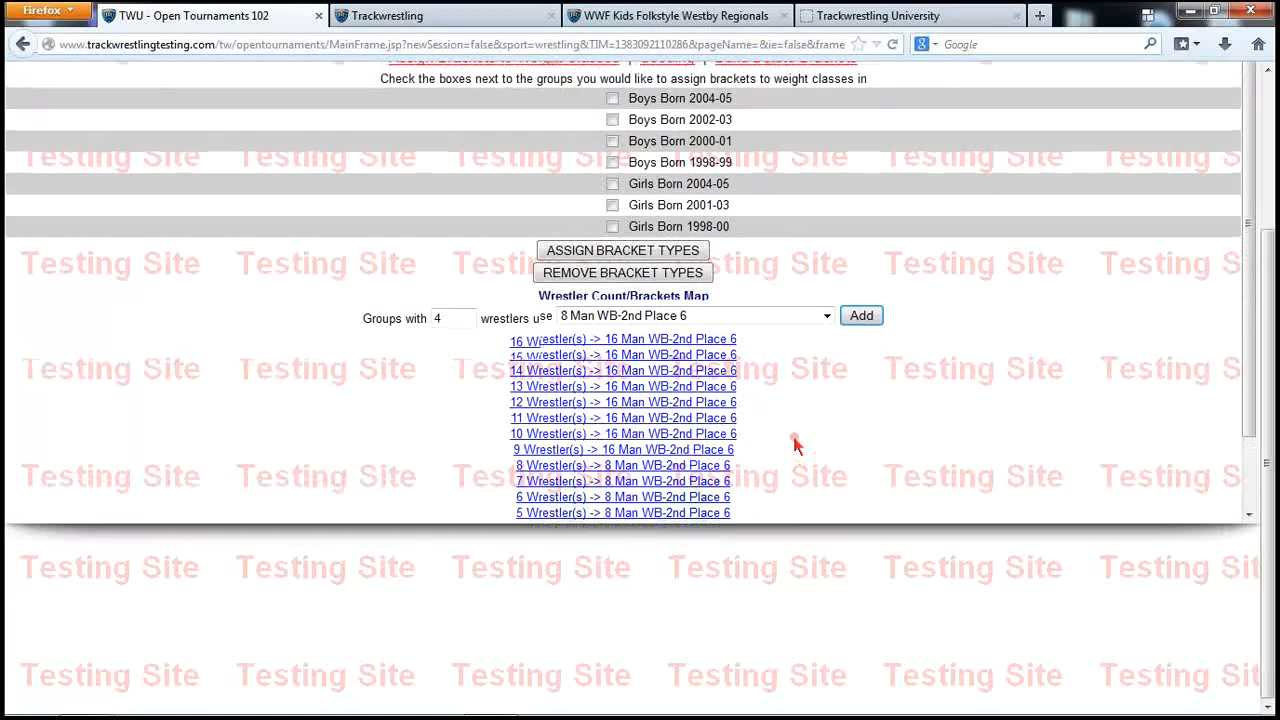
pyautogui.scroll(4, 1006, 380)
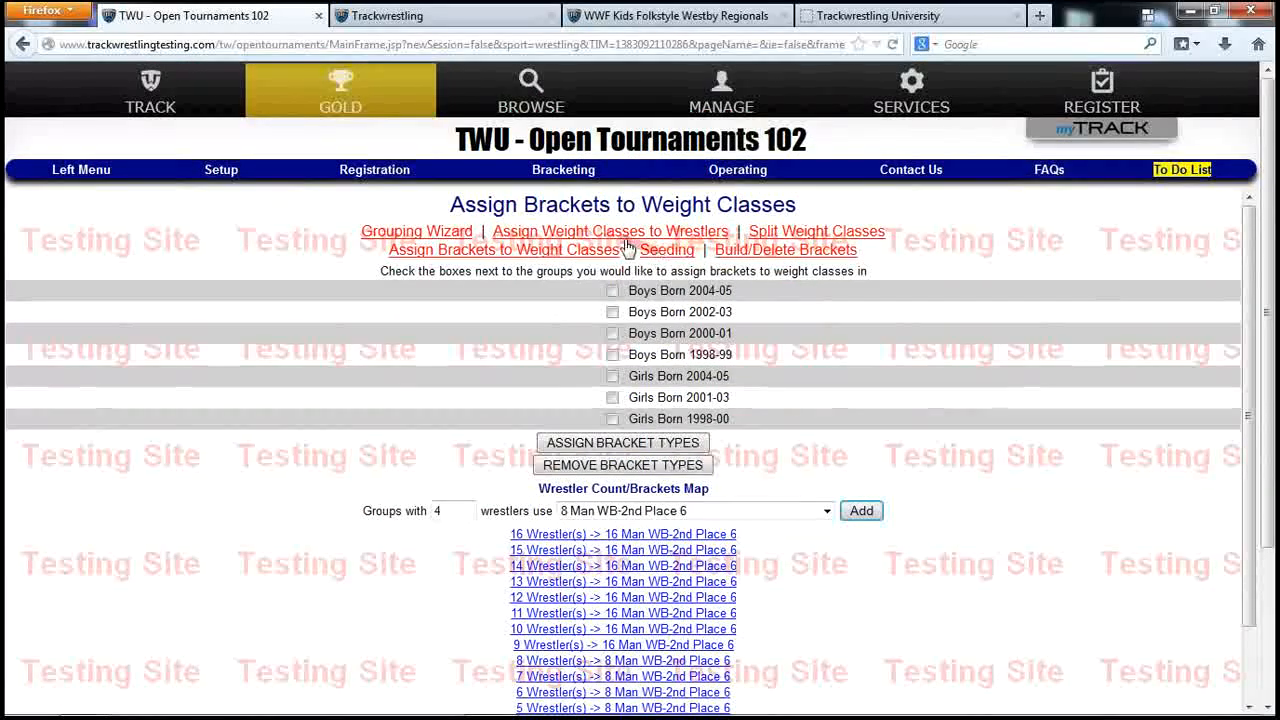
pyautogui.click(535, 253)
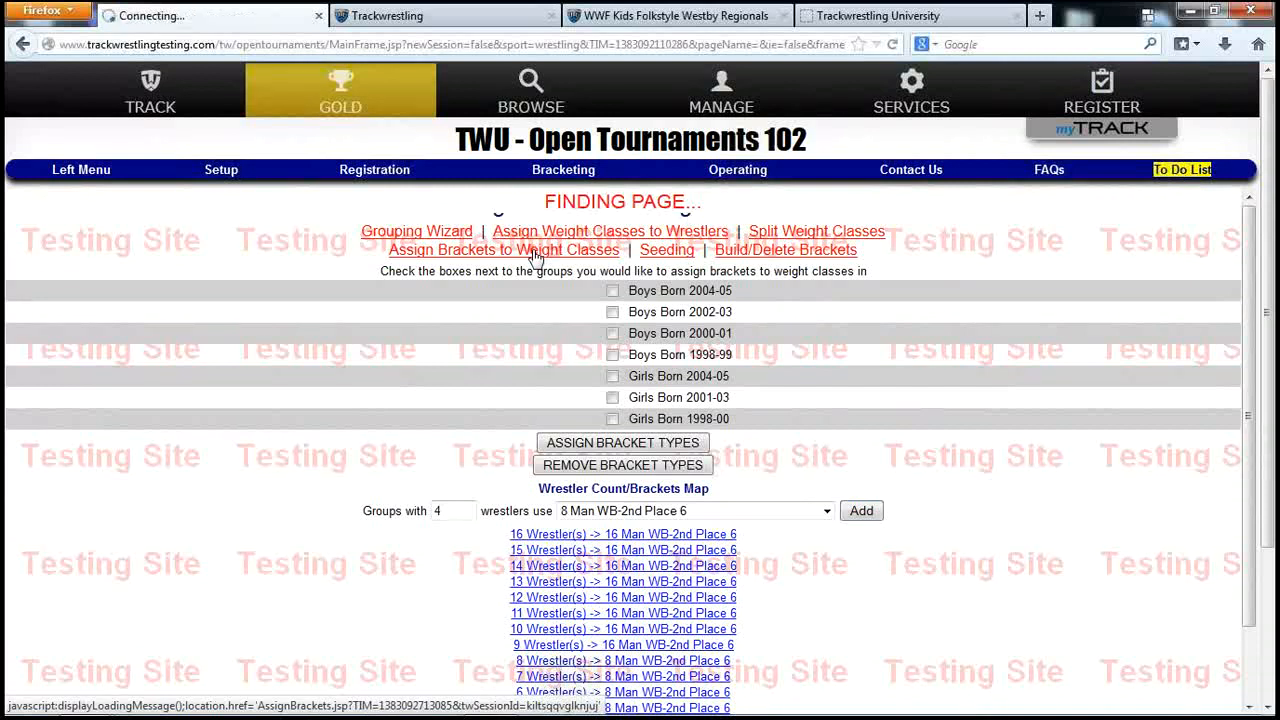
pyautogui.scroll(-2, 930, 487)
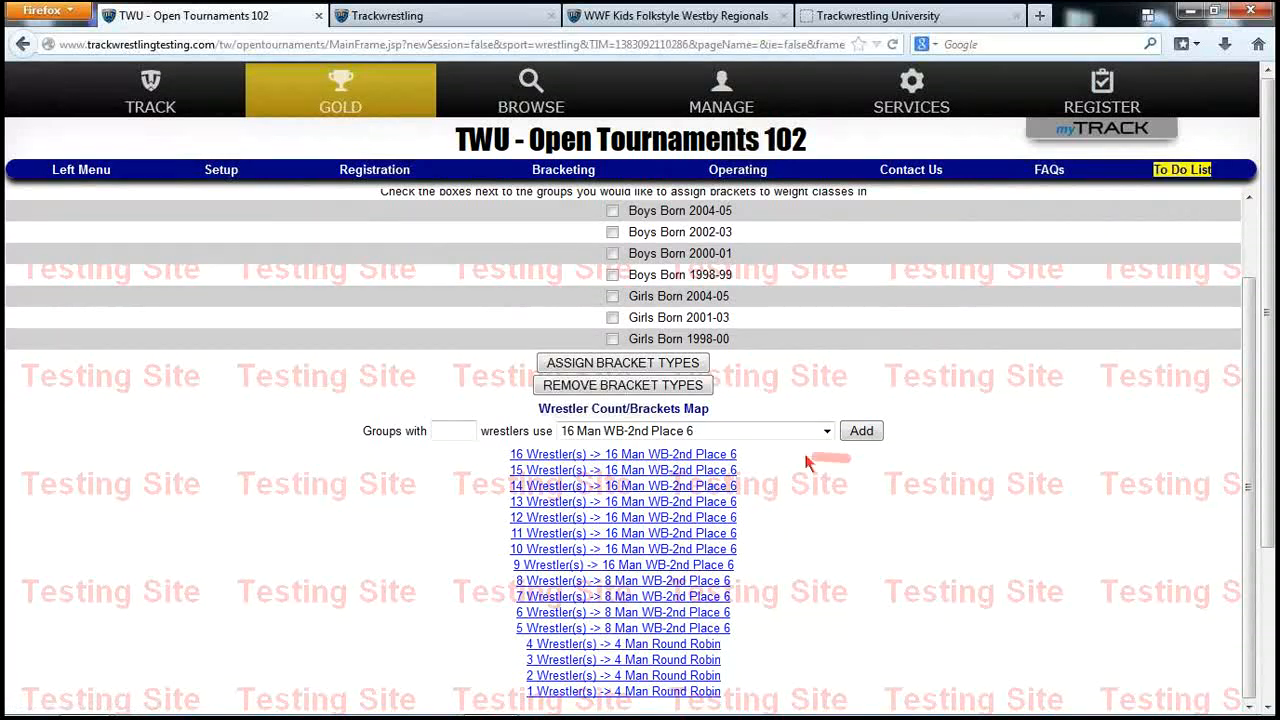
# Assign bracket types to all seven groups and dismiss the 114-assigned summary
pyautogui.scroll(2, 793, 371)
pyautogui.click(612, 290)
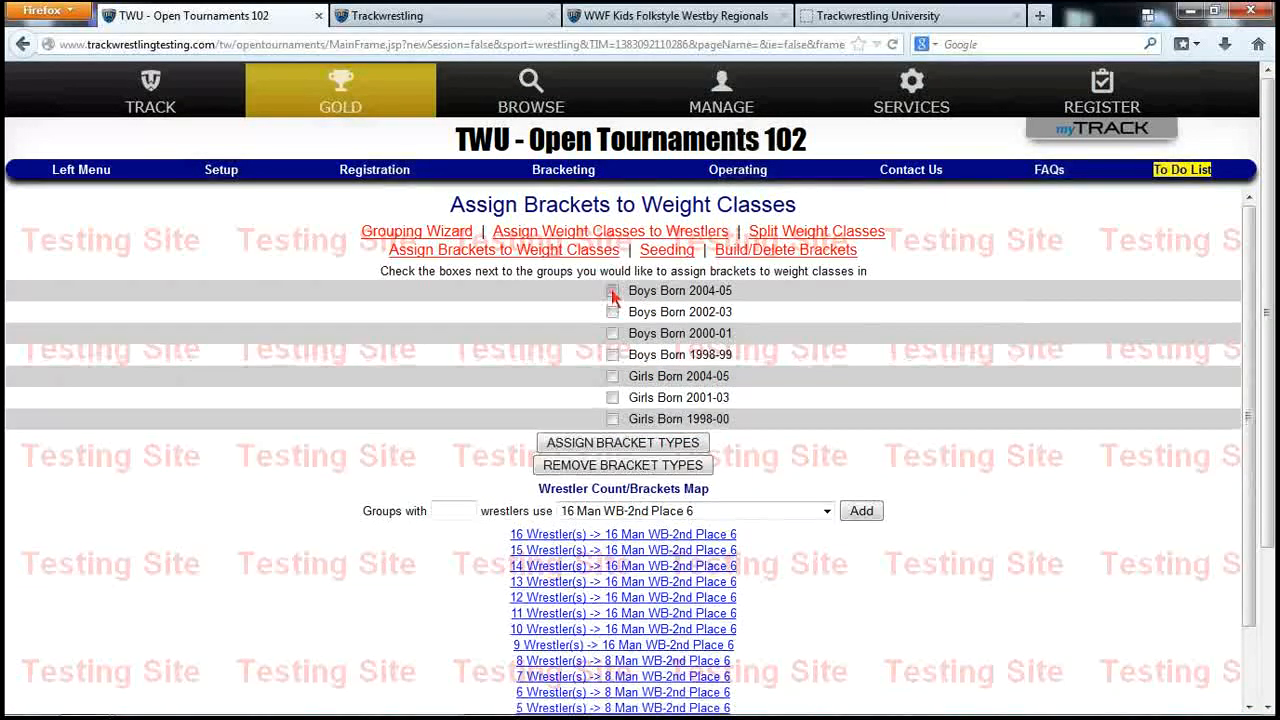
pyautogui.click(613, 333)
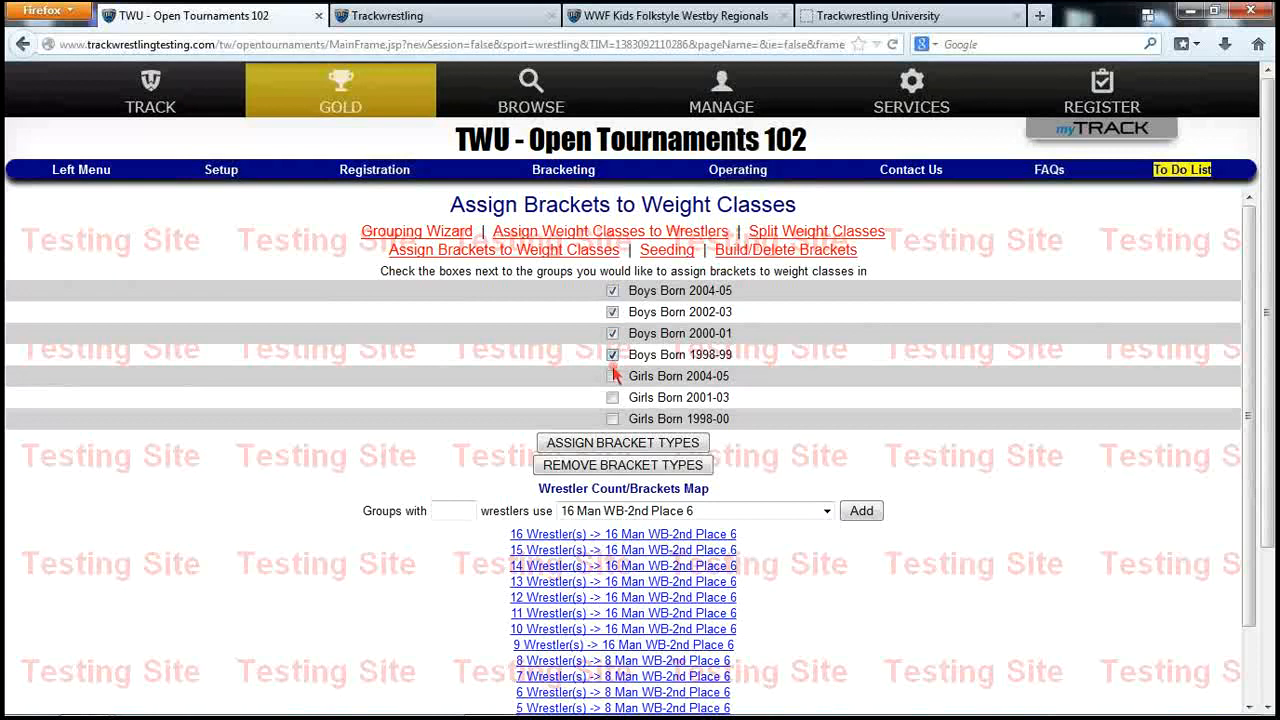
pyautogui.click(612, 396)
pyautogui.click(637, 446)
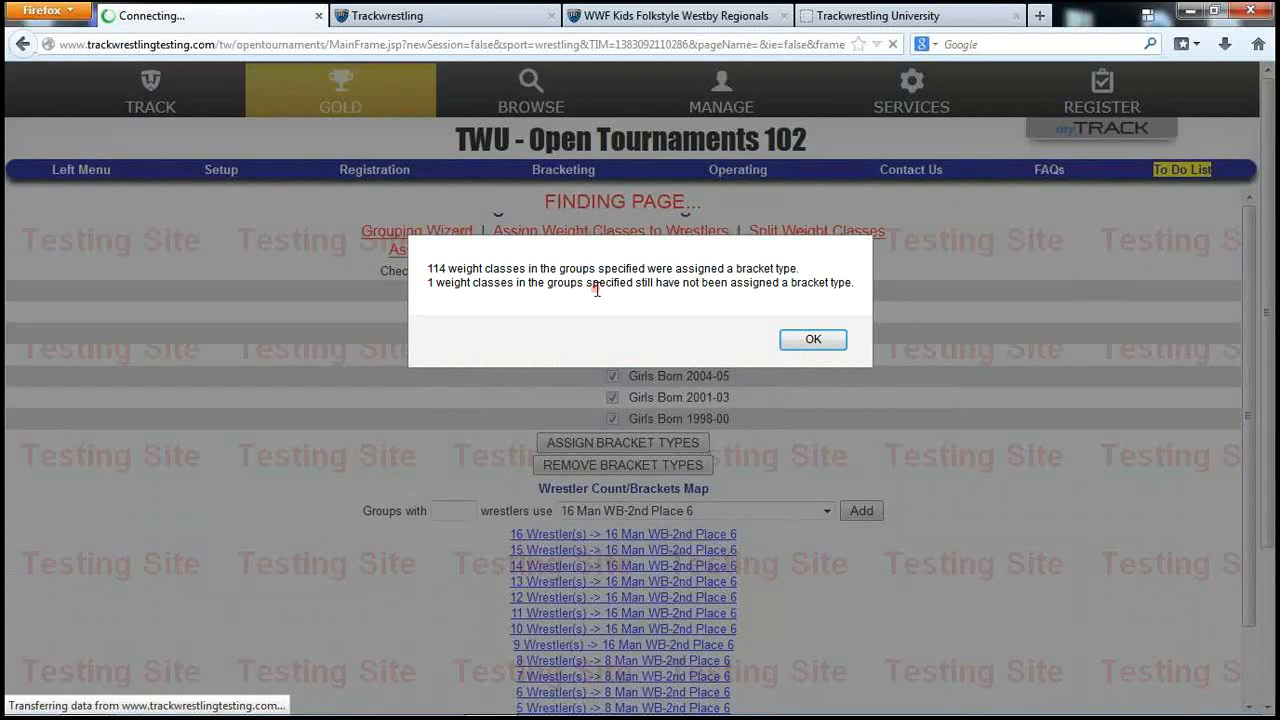
pyautogui.click(813, 339)
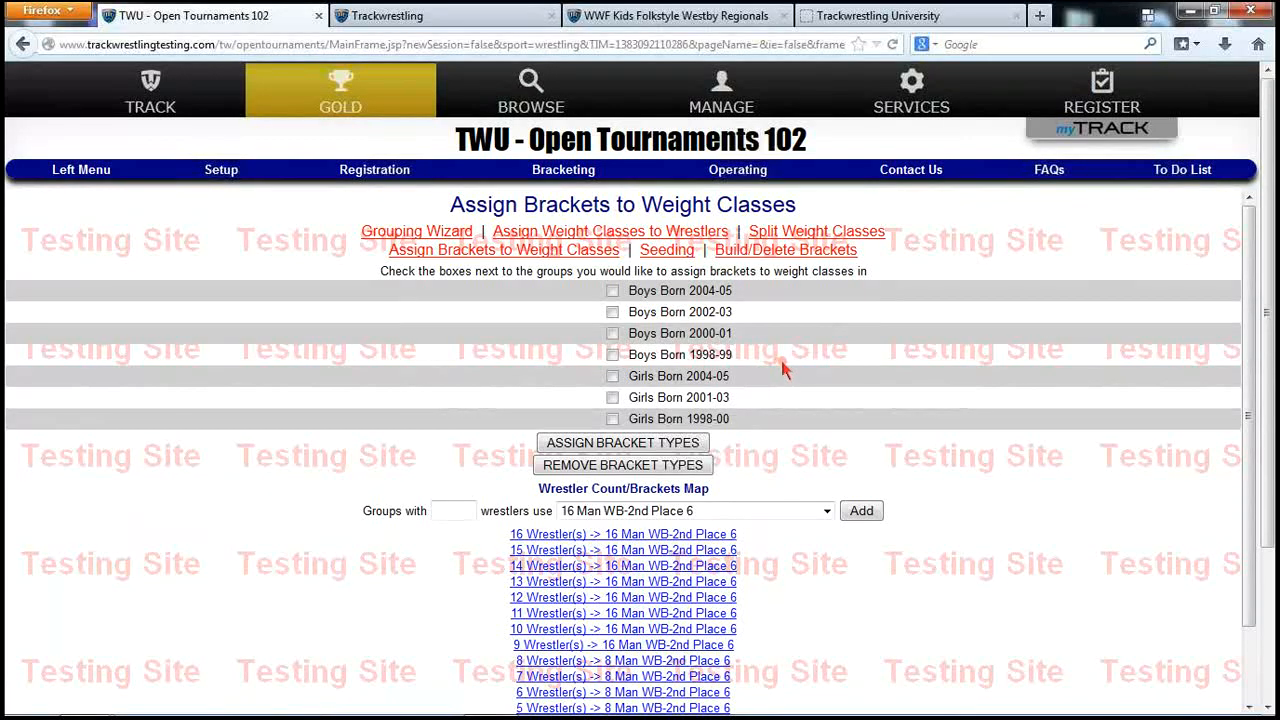
# Review the Boys Born 1998-99 weight classes, then return to the Tournament Groups list
pyautogui.click(218, 176)
pyautogui.click(222, 289)
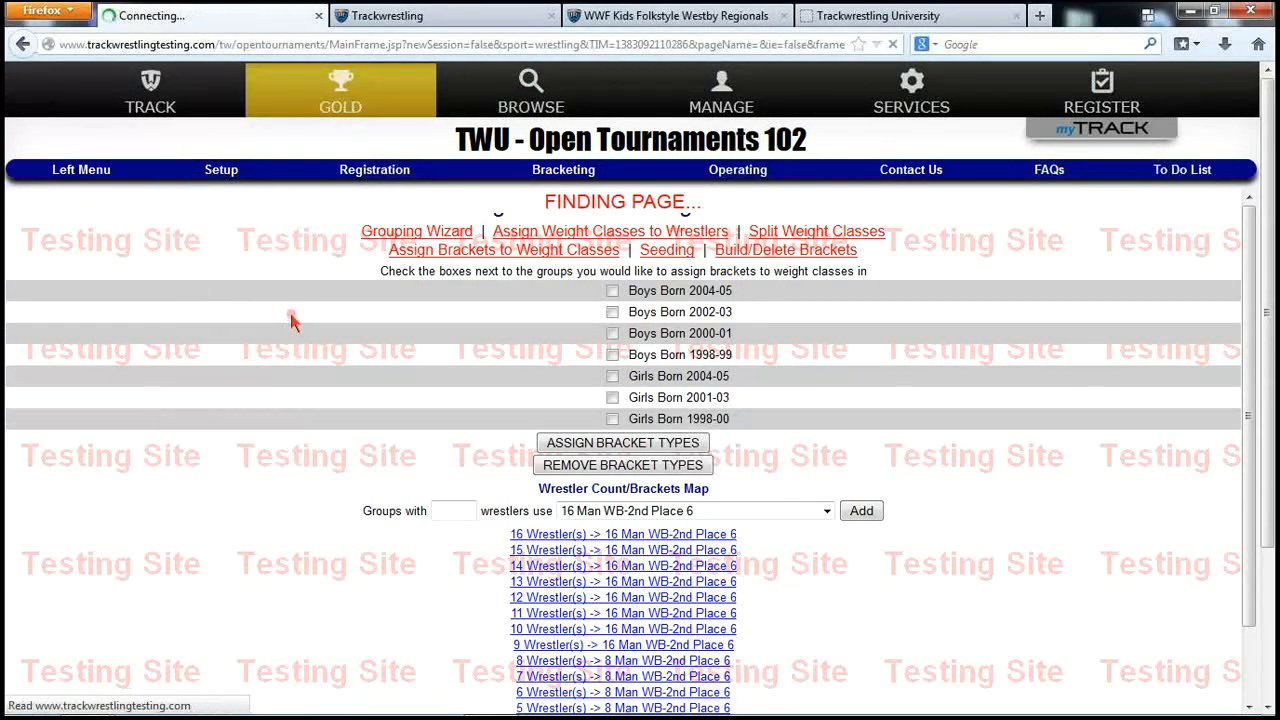
pyautogui.click(75, 335)
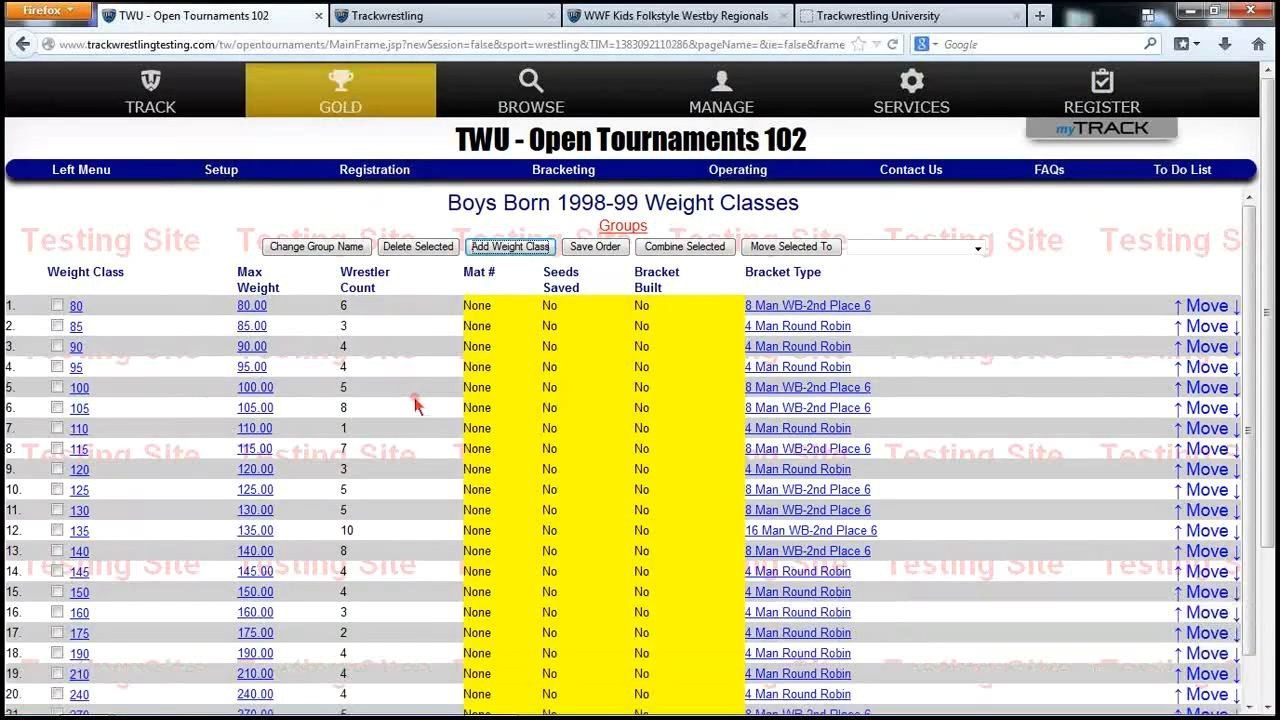
pyautogui.scroll(-1, 420, 405)
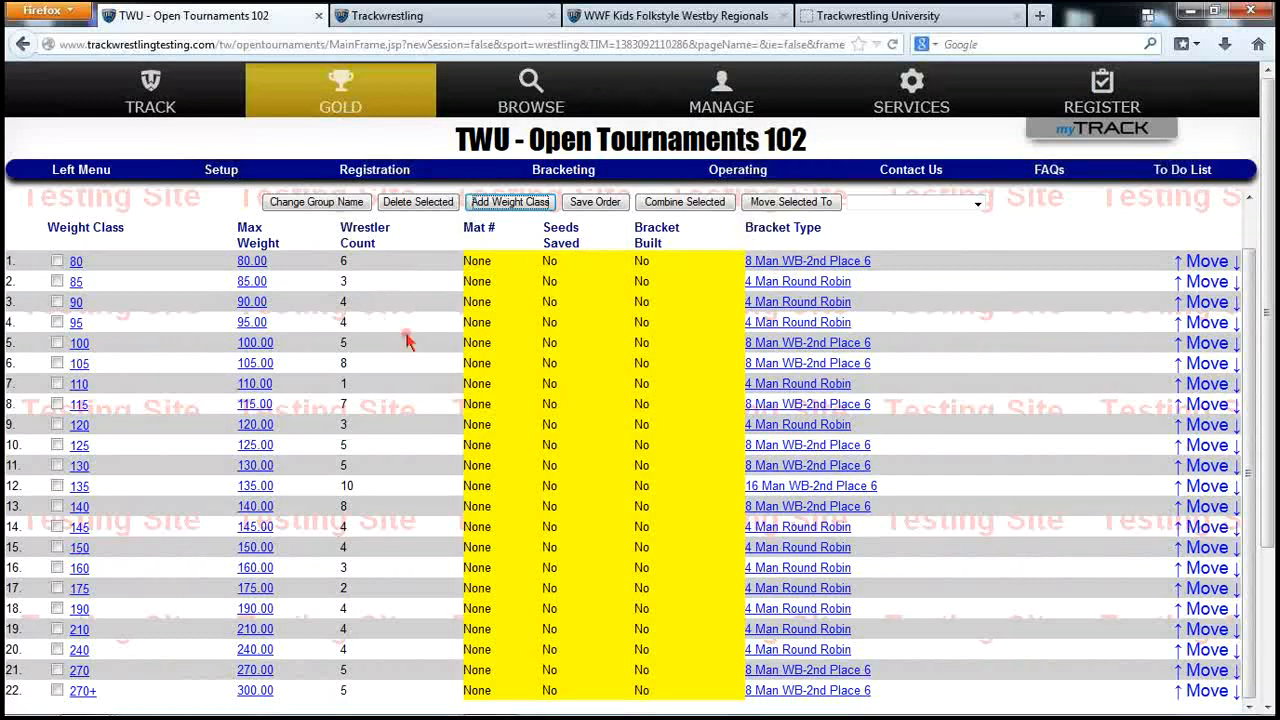
pyautogui.scroll(1, 420, 330)
pyautogui.click(616, 227)
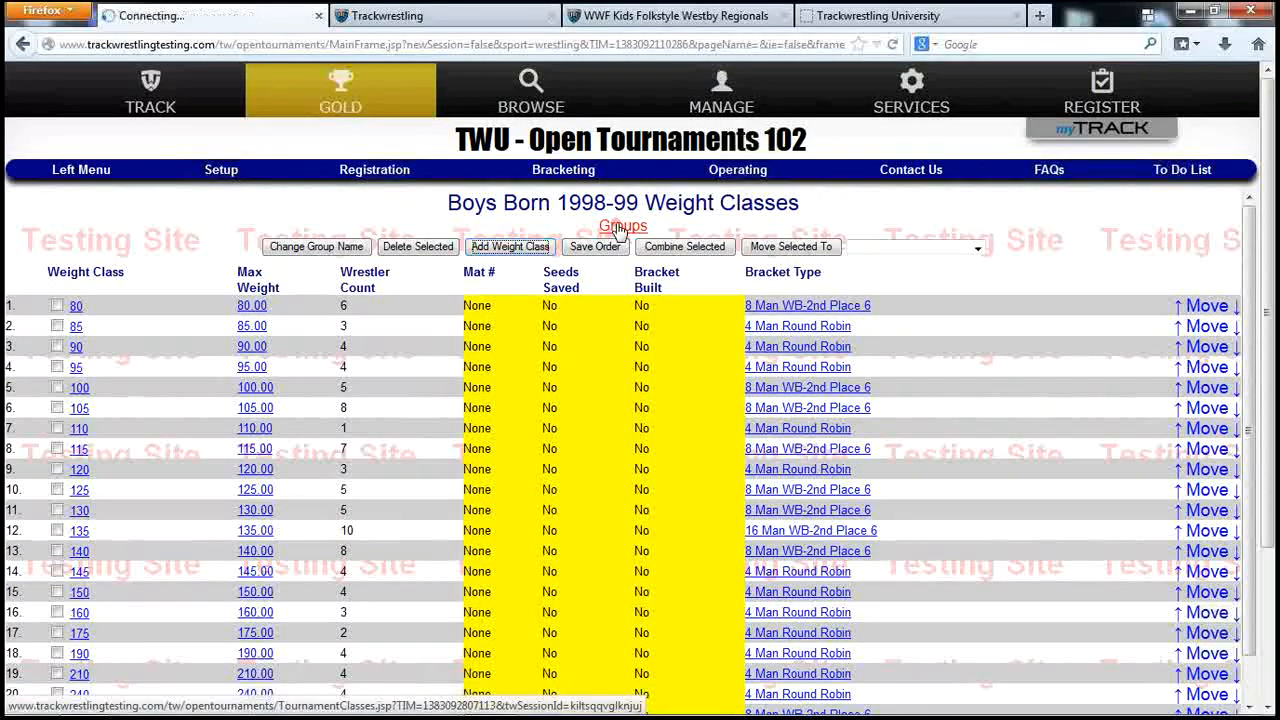
pyautogui.click(560, 174)
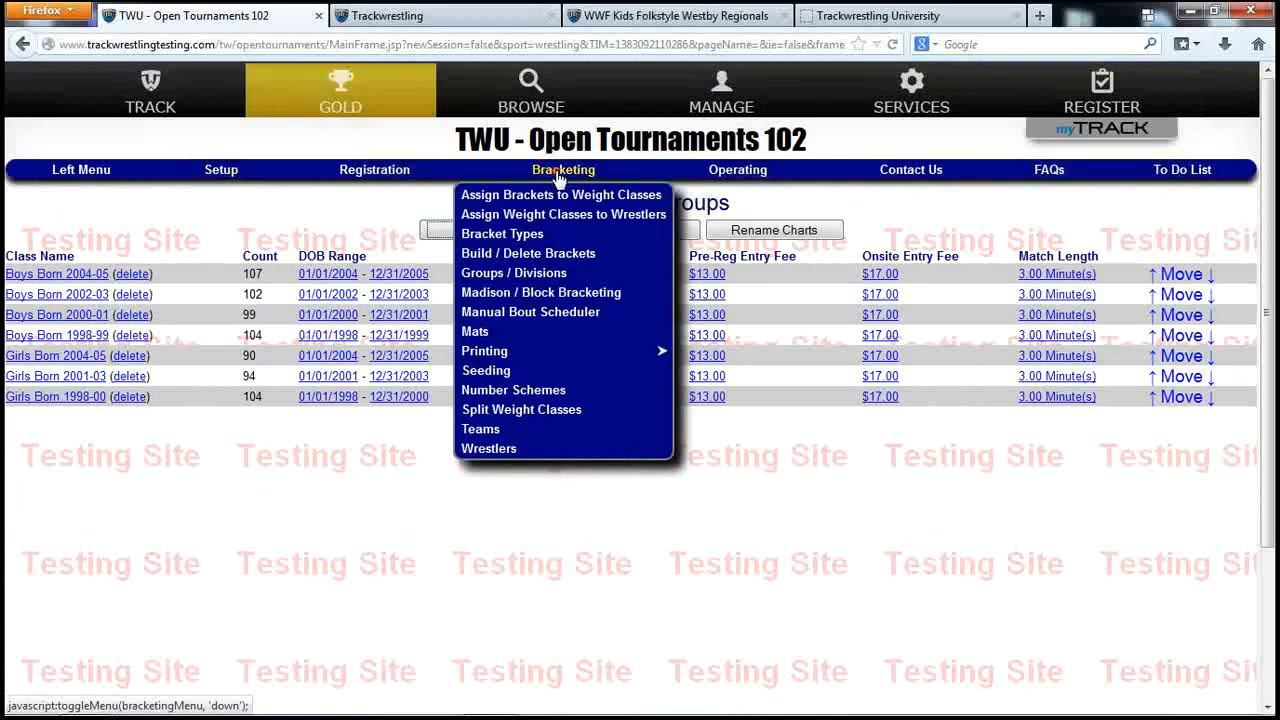
# Build brackets for Boys Born 2004-05 with all seeds drawn, creating 17 brackets
pyautogui.click(515, 255)
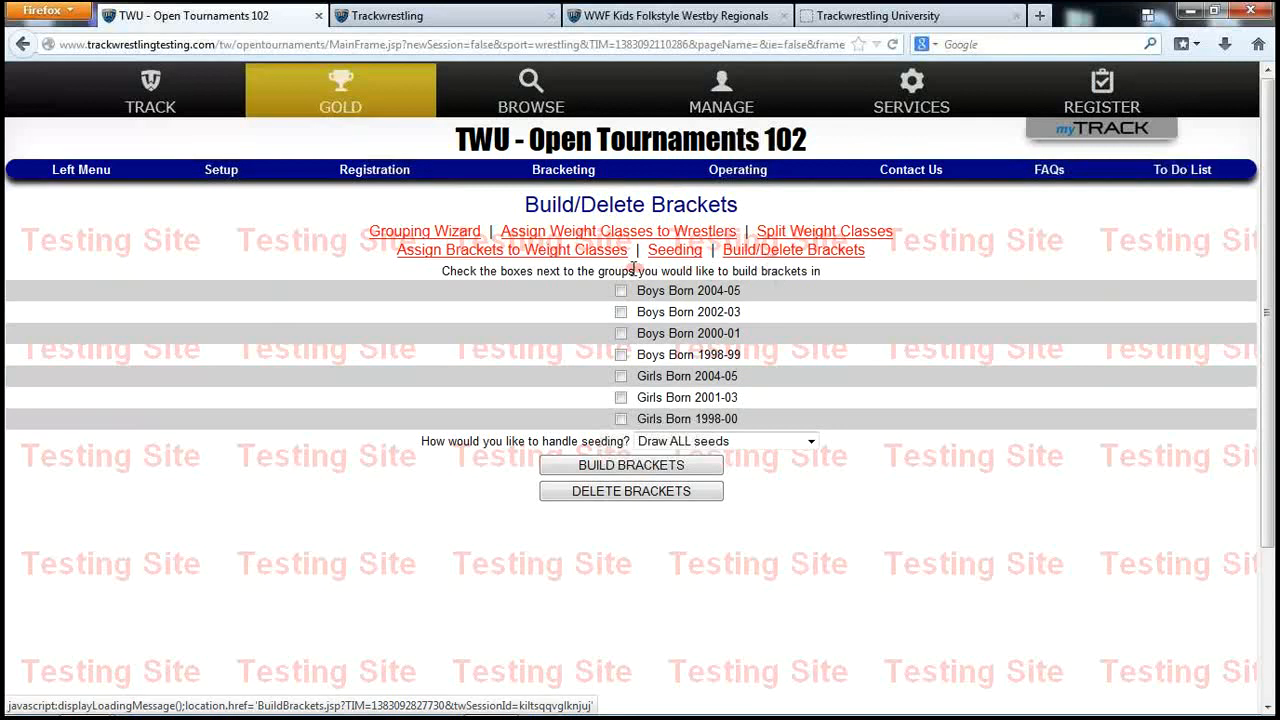
pyautogui.click(621, 290)
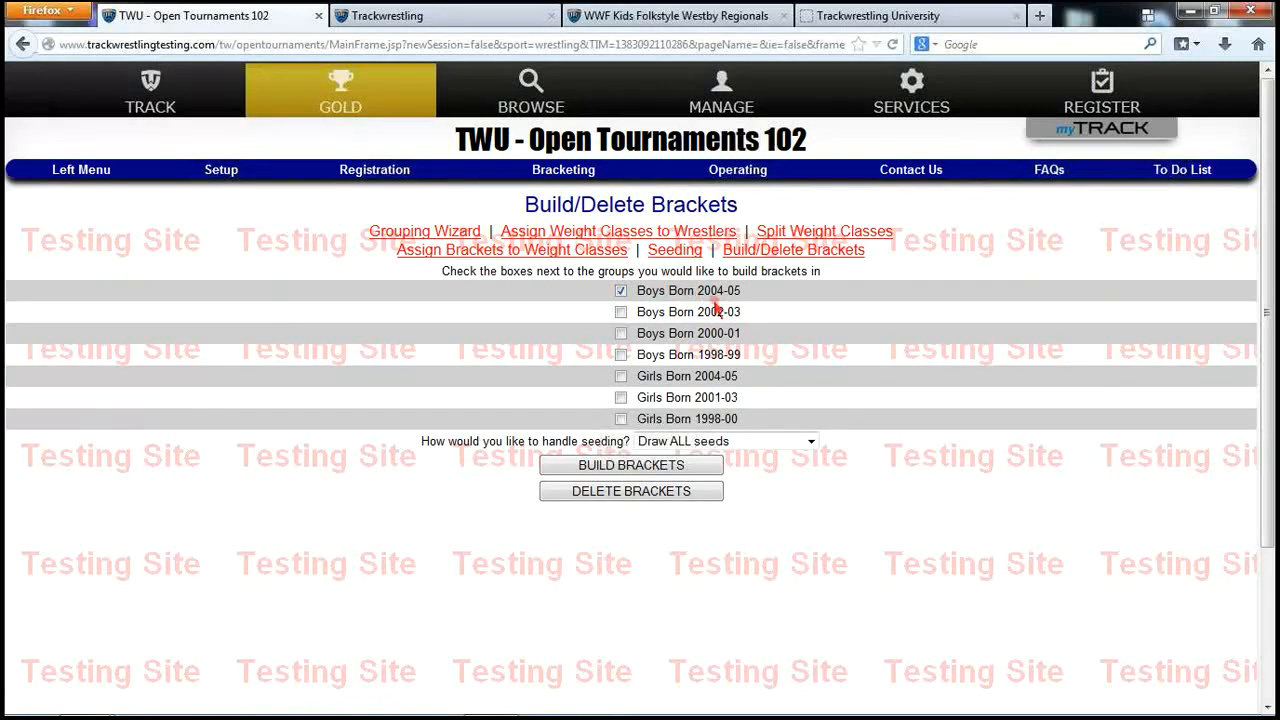
pyautogui.click(673, 468)
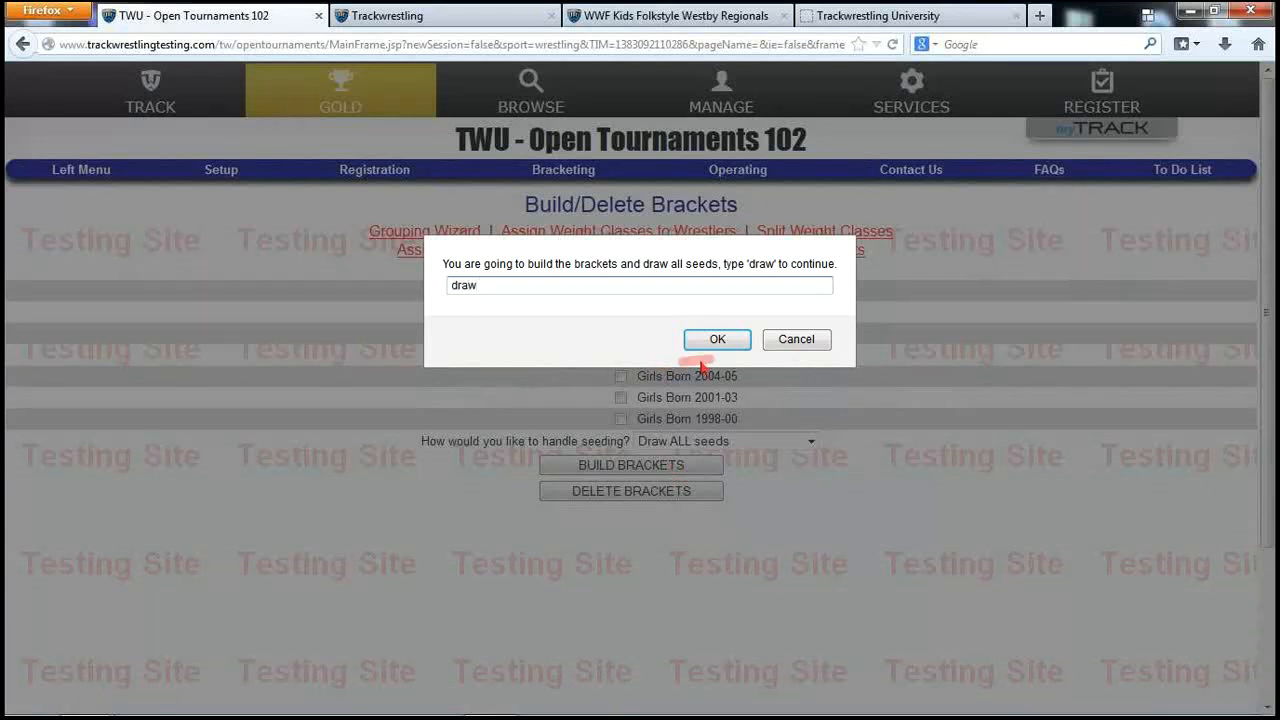
pyautogui.click(740, 342)
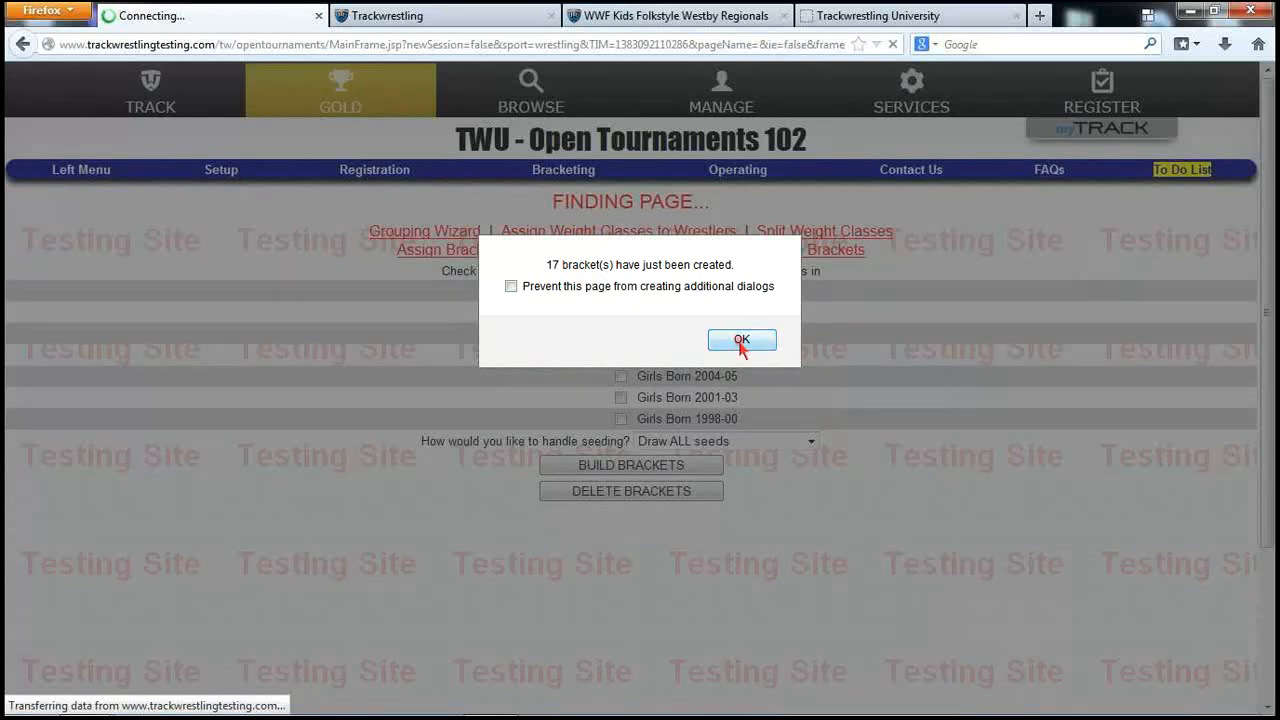
pyautogui.click(741, 341)
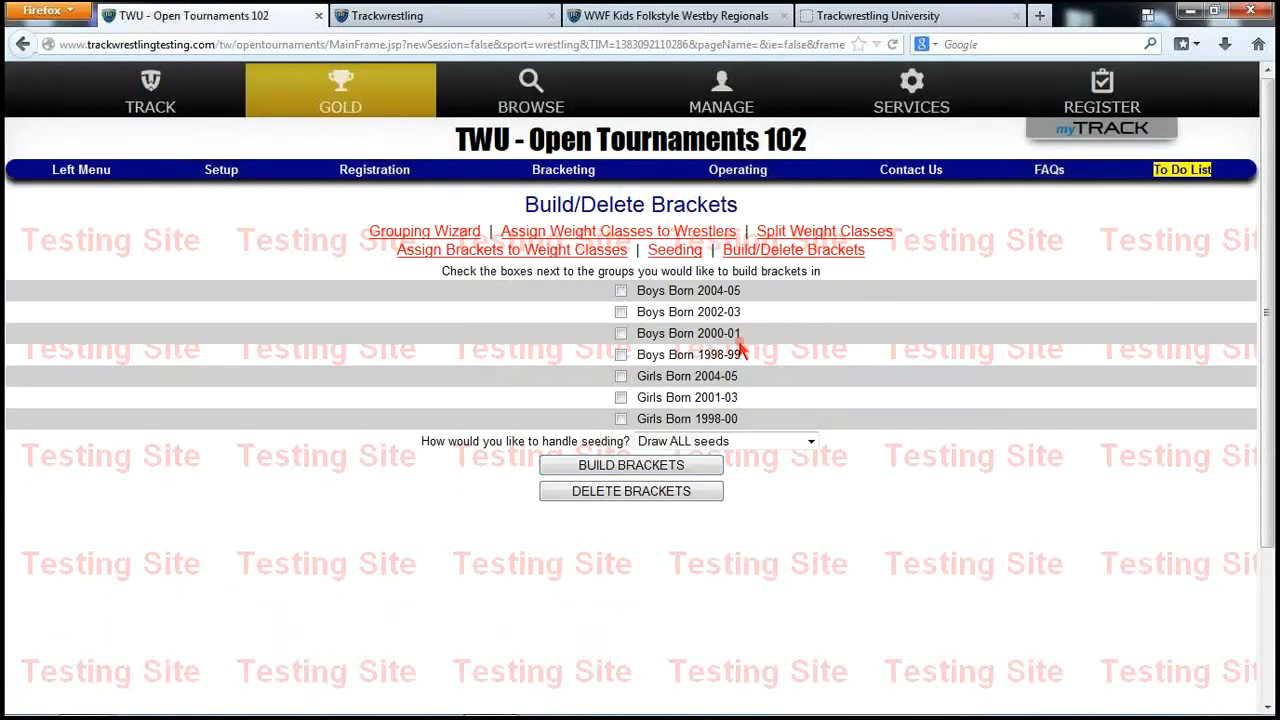
# Open the Boys Born 2004-05 weight classes and confirm all 17 show Seeds Saved and Bracket Built
pyautogui.click(229, 175)
pyautogui.click(563, 170)
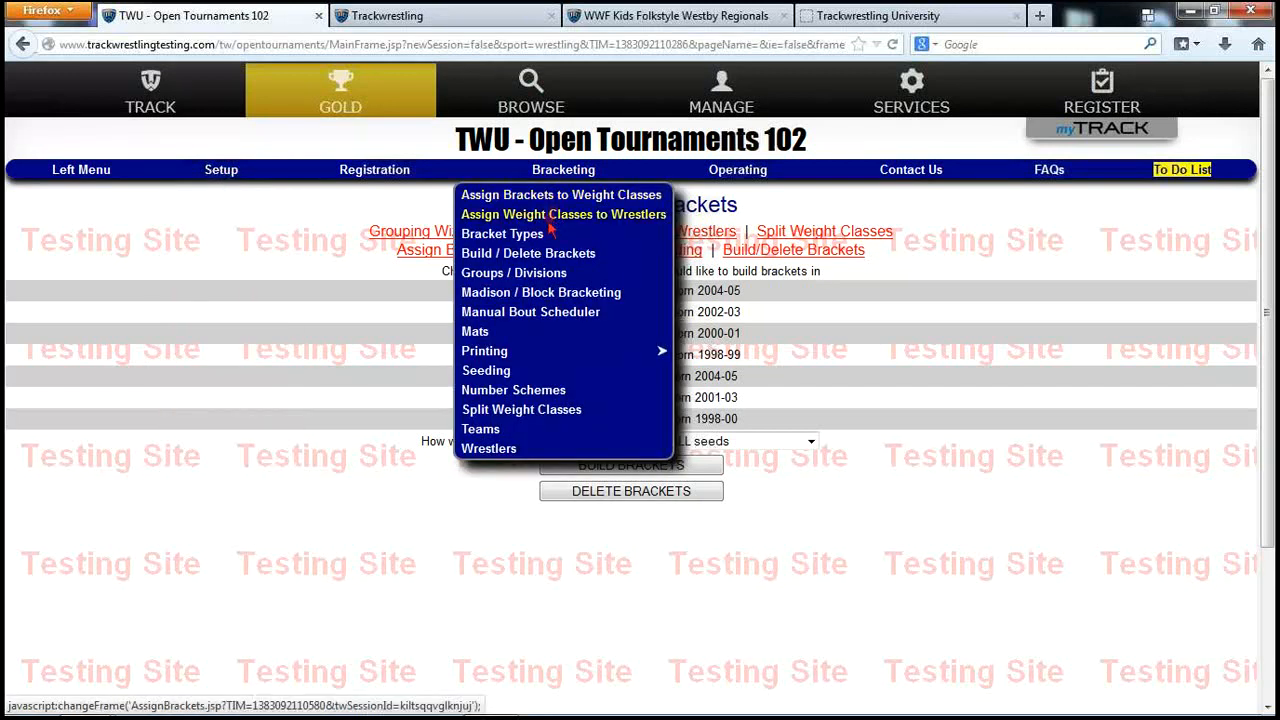
pyautogui.click(514, 273)
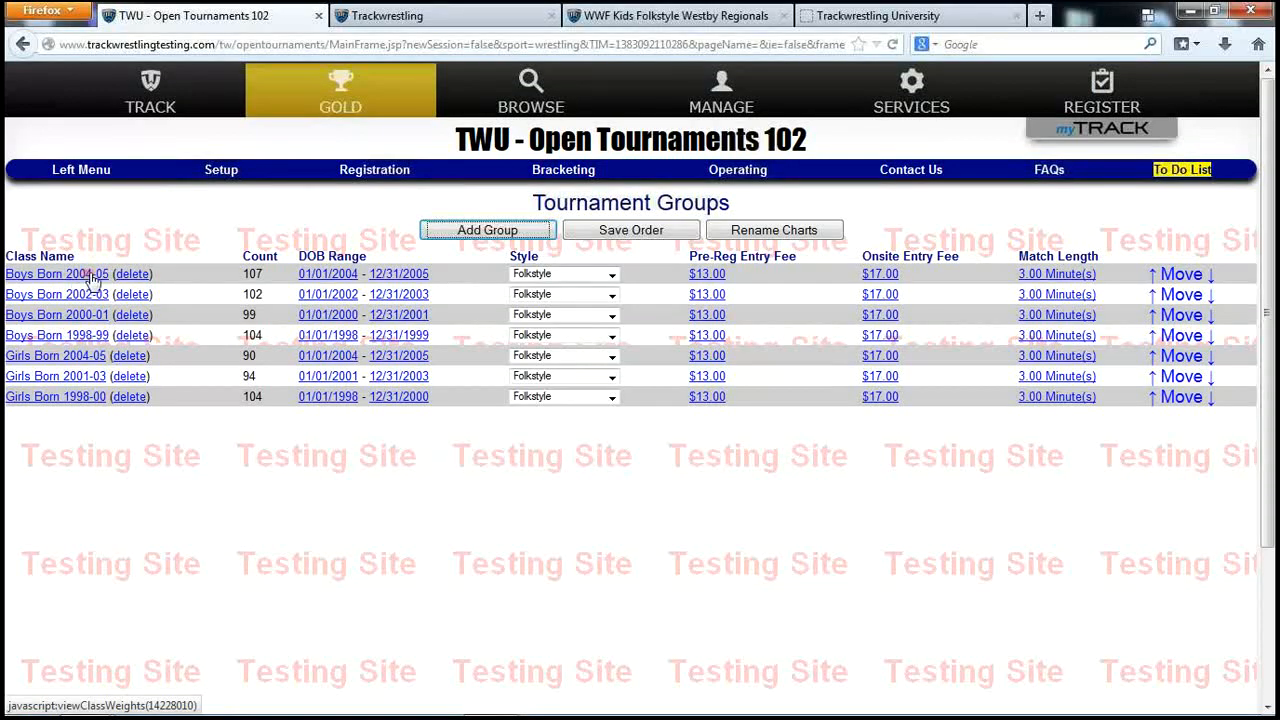
pyautogui.click(90, 275)
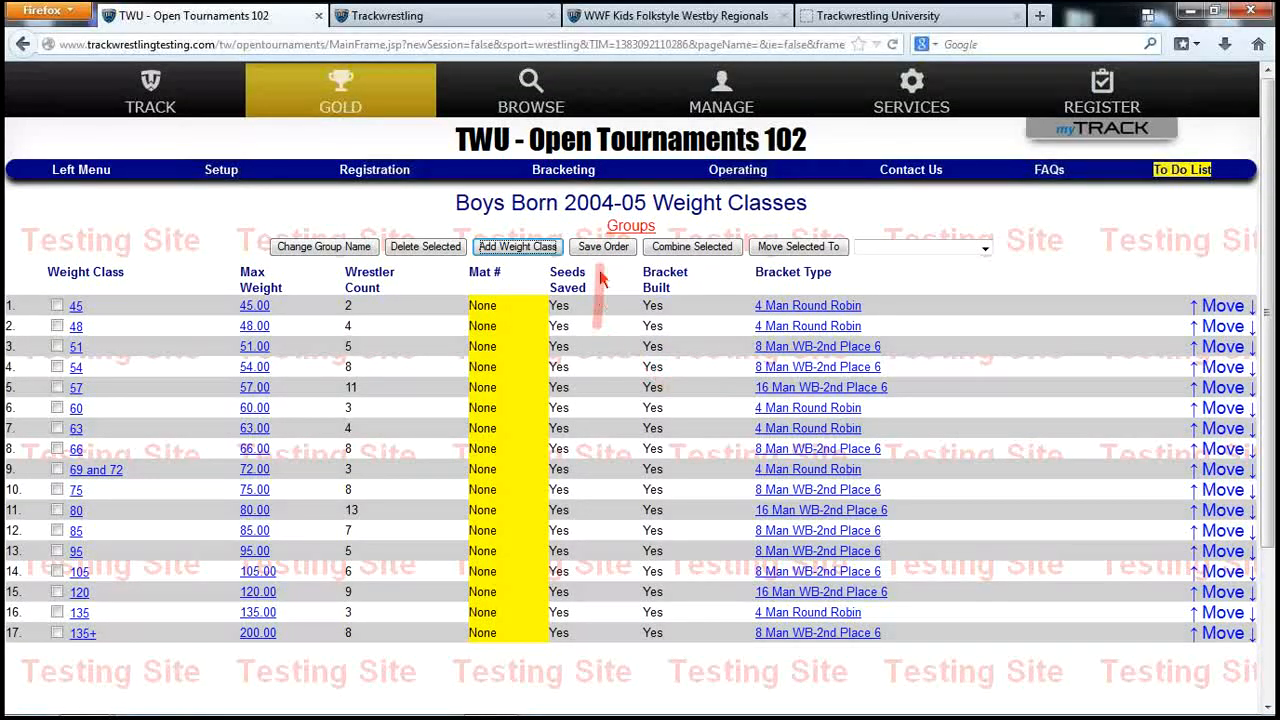
pyautogui.click(583, 177)
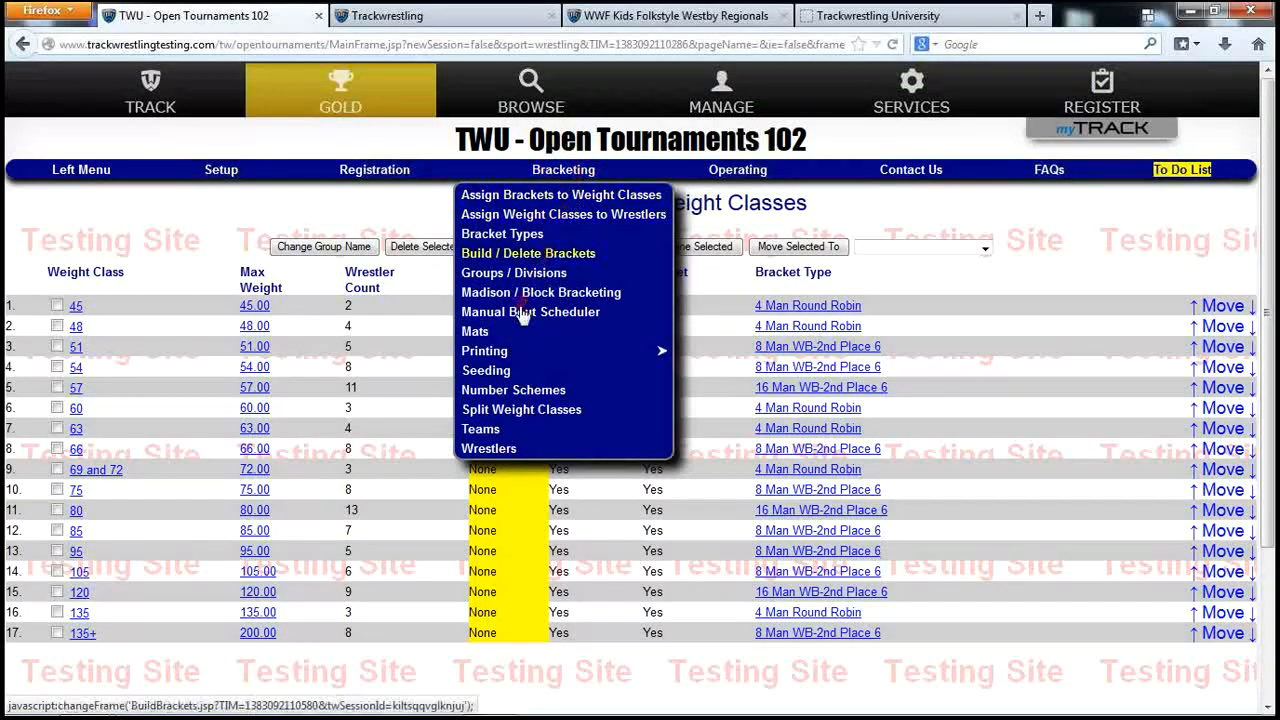
# Open the Seeding page listing all seven Boys Born and Girls Born groups
pyautogui.click(515, 376)
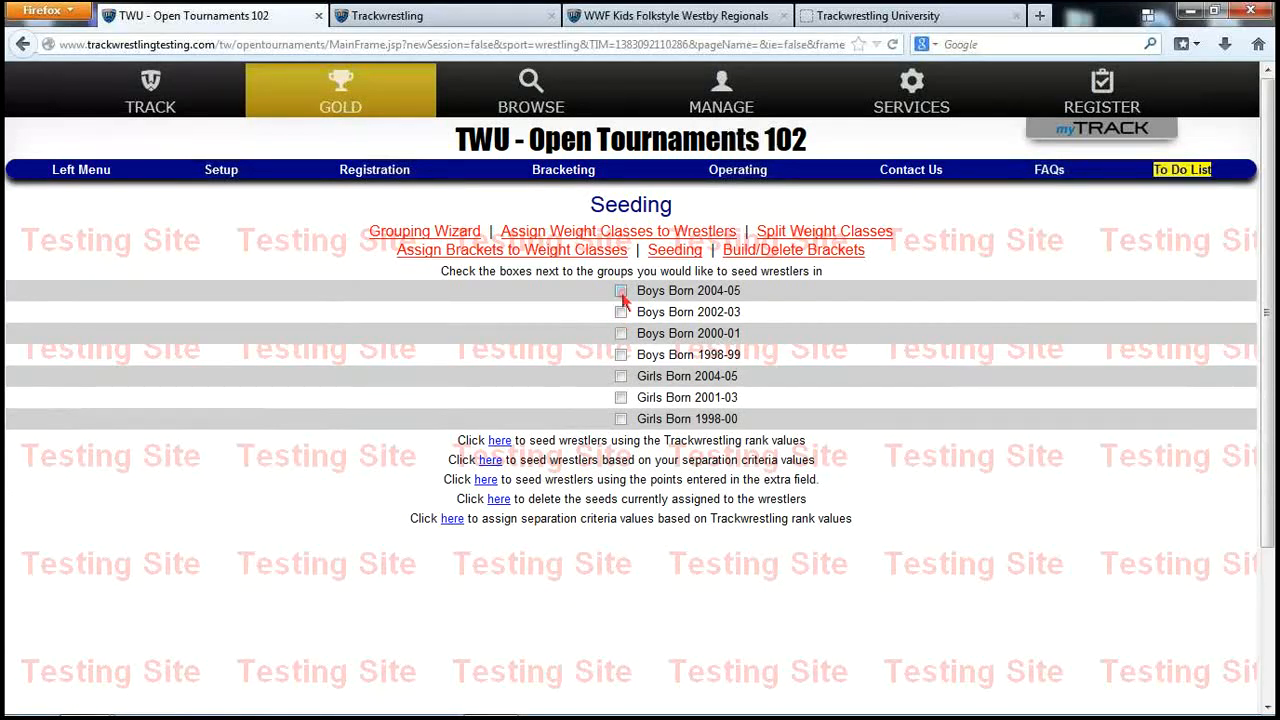
pyautogui.moveTo(563, 172)
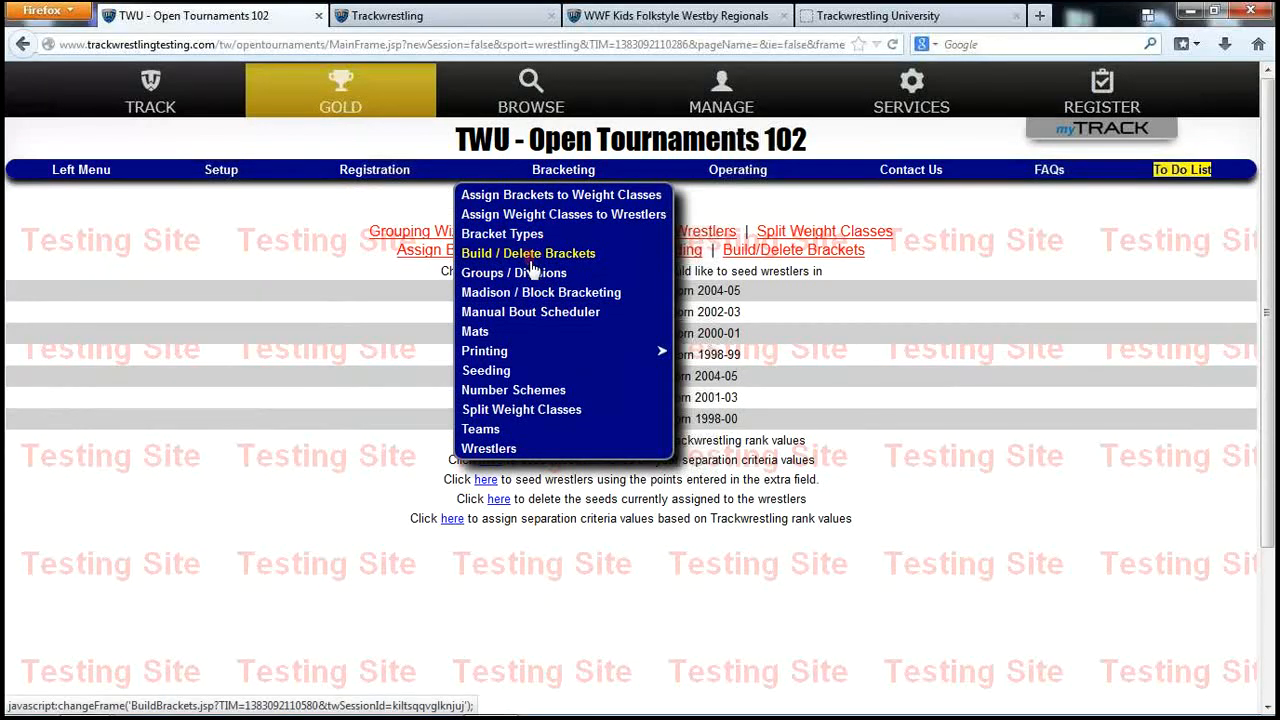
# Open the Boys Born 2002-03 63 weight class and check the first seed list, leaving all at No Seed
pyautogui.click(533, 276)
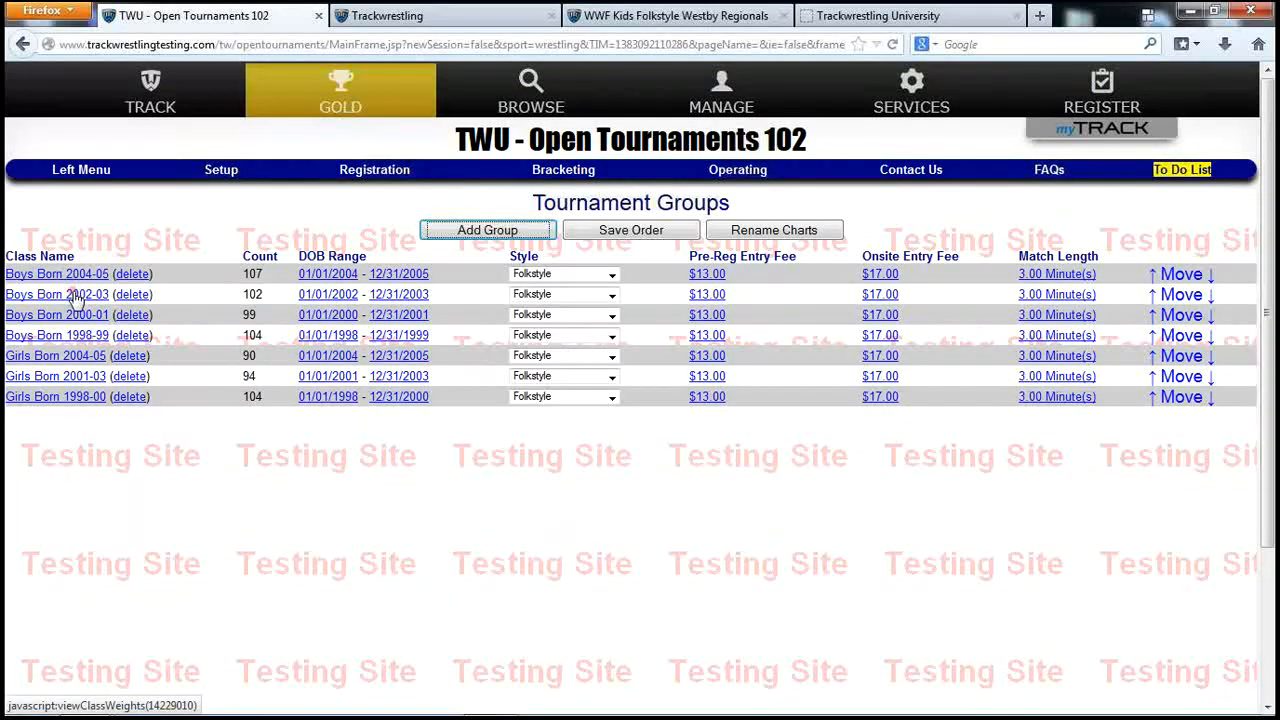
pyautogui.click(75, 295)
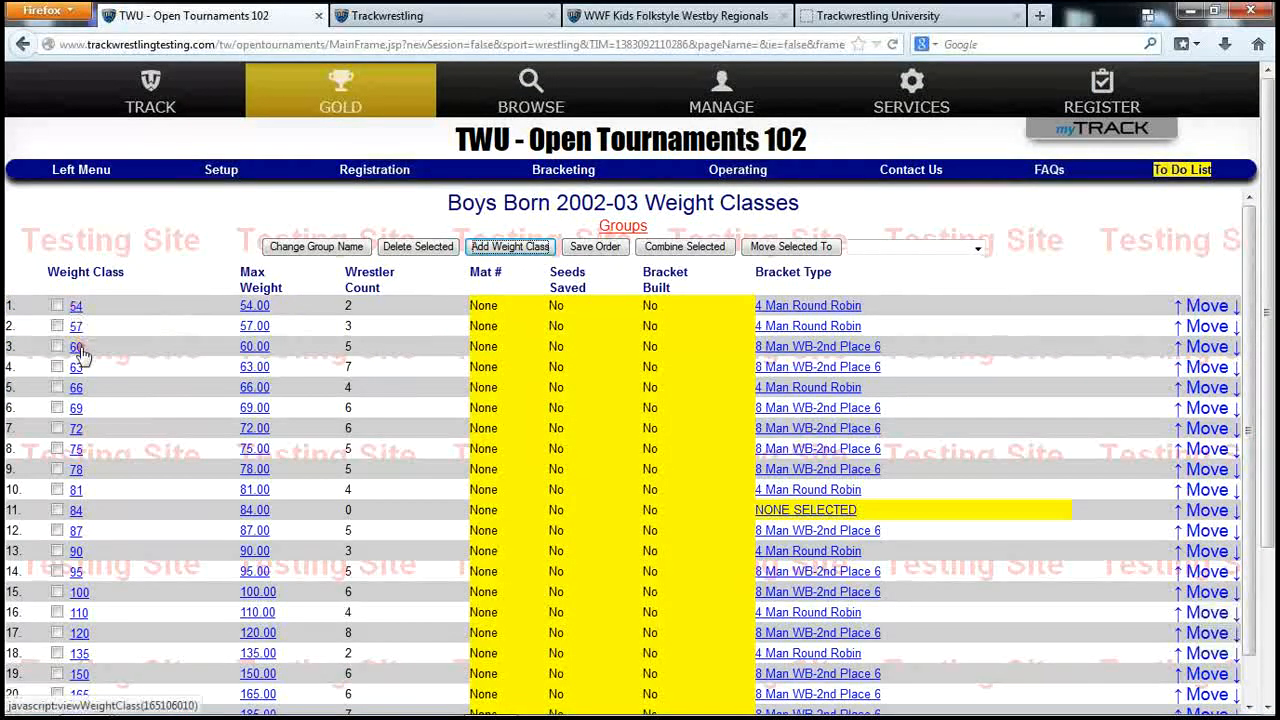
pyautogui.click(76, 367)
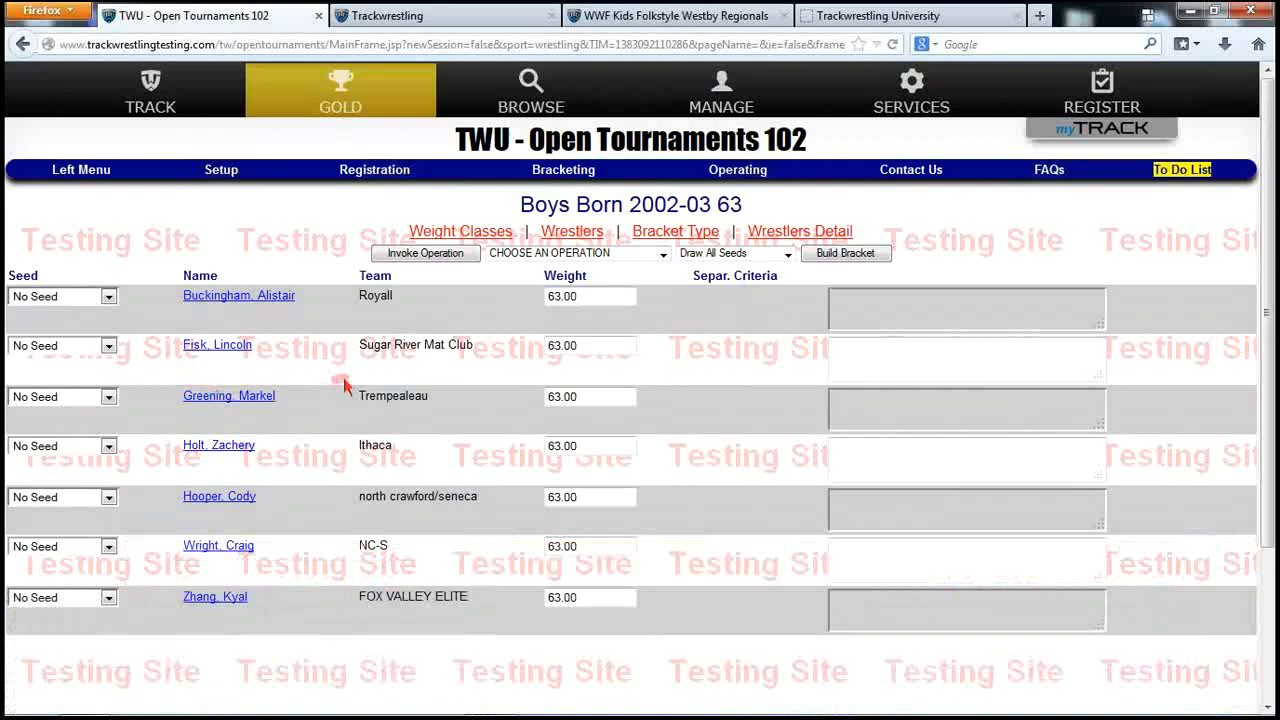
pyautogui.click(109, 297)
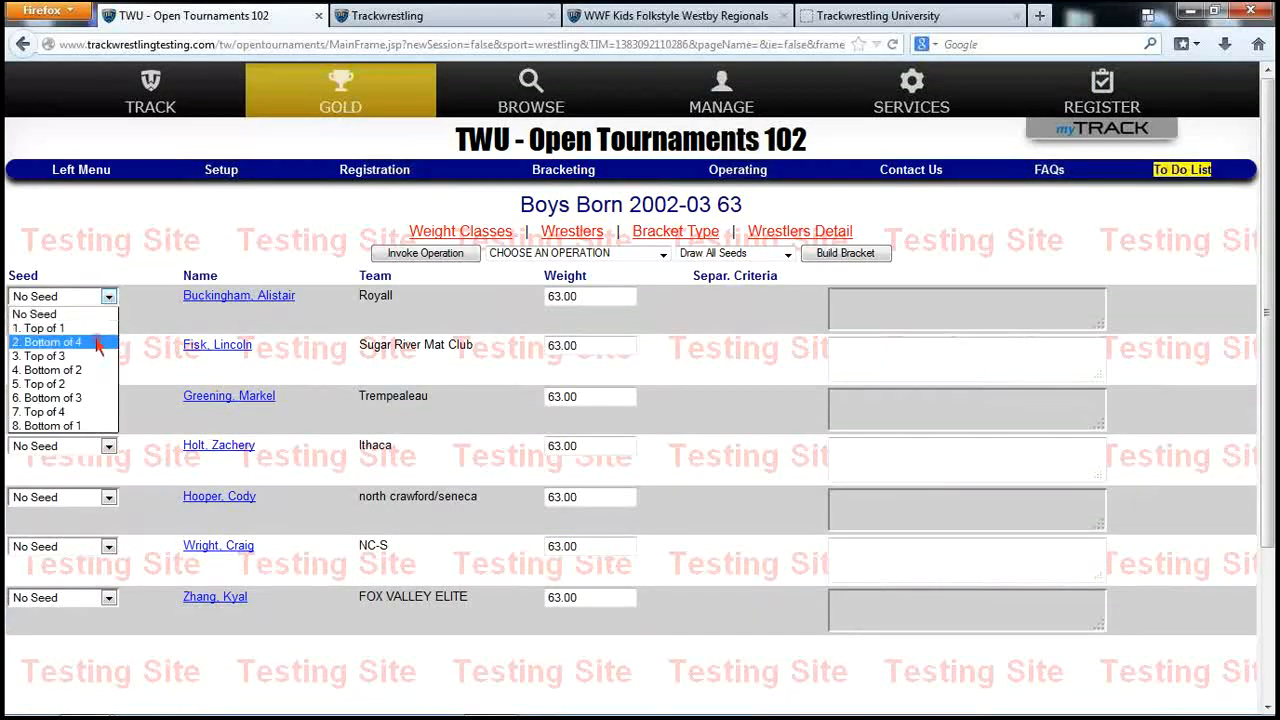
pyautogui.click(150, 290)
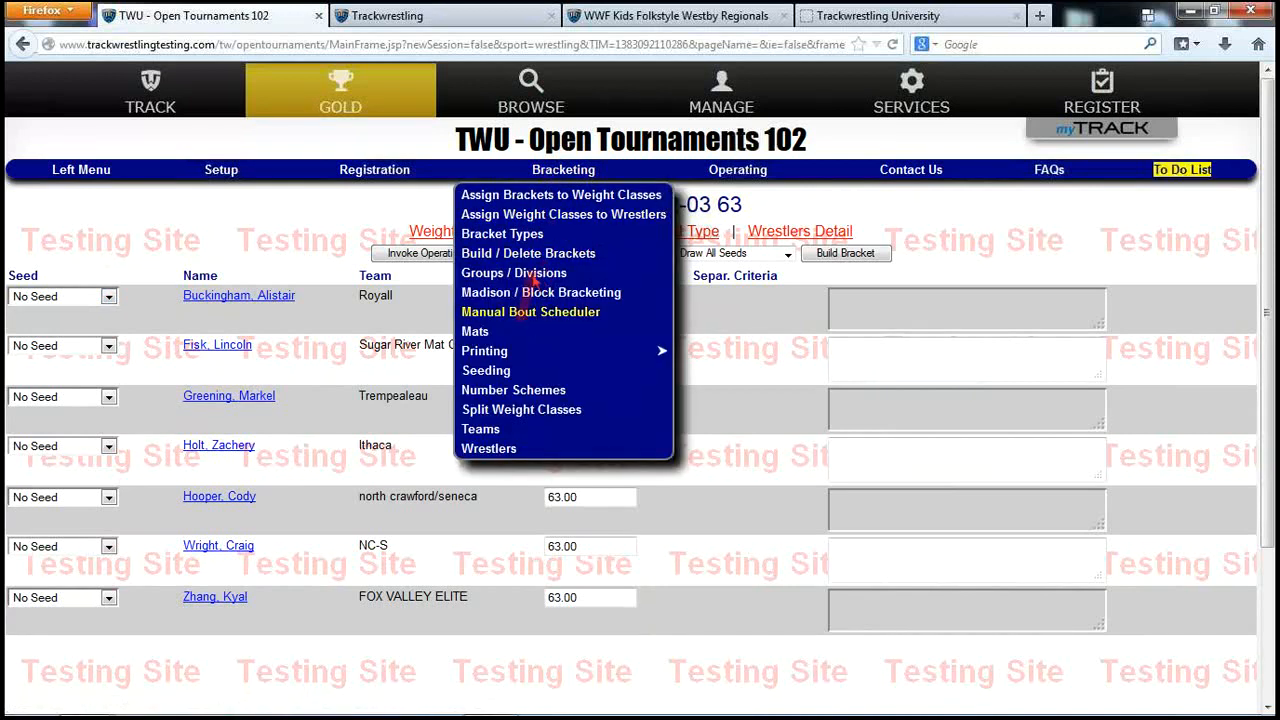
# Tick Boys Born 2002-03 for seeding and review the rank-value seeding dialog without applying it
pyautogui.click(492, 372)
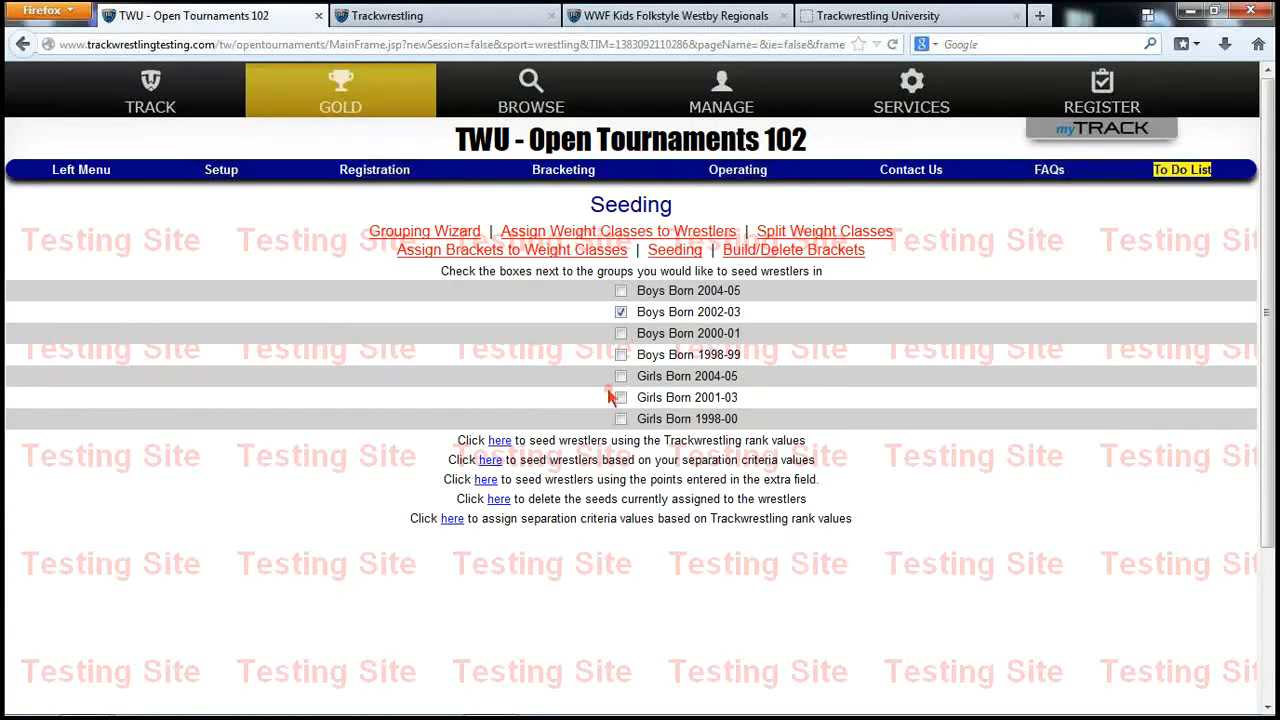
pyautogui.click(499, 441)
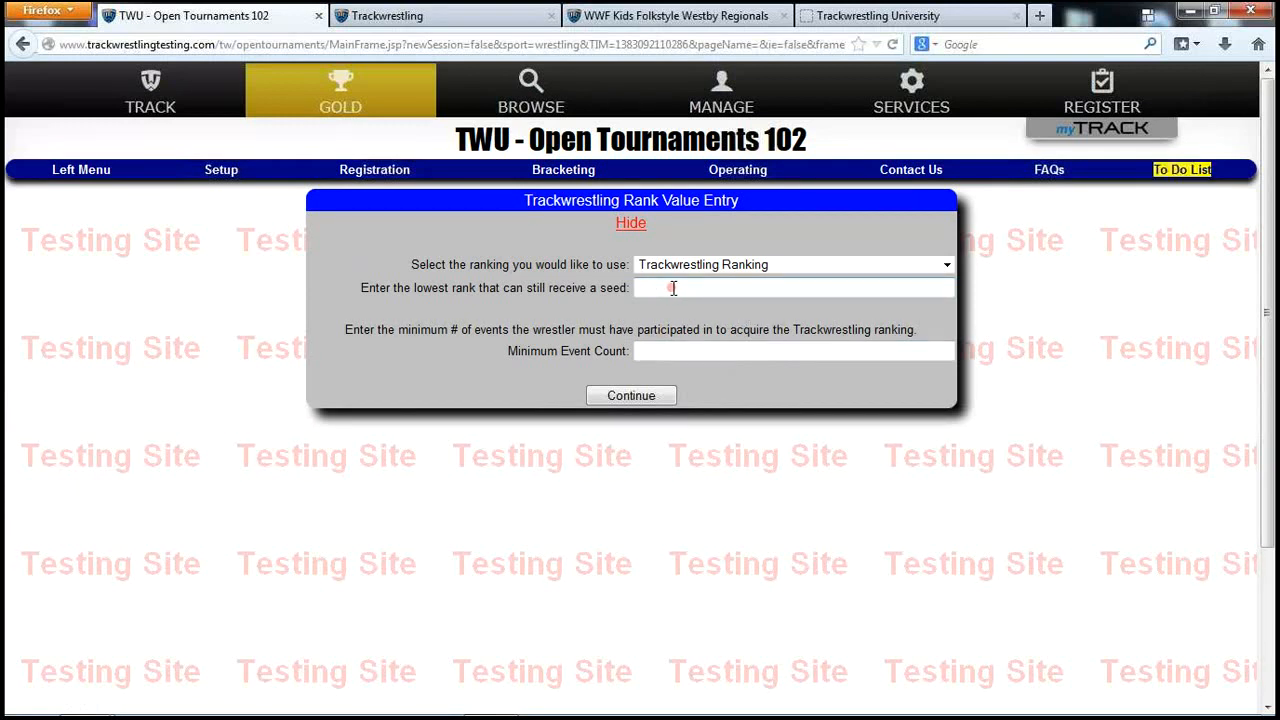
pyautogui.click(645, 351)
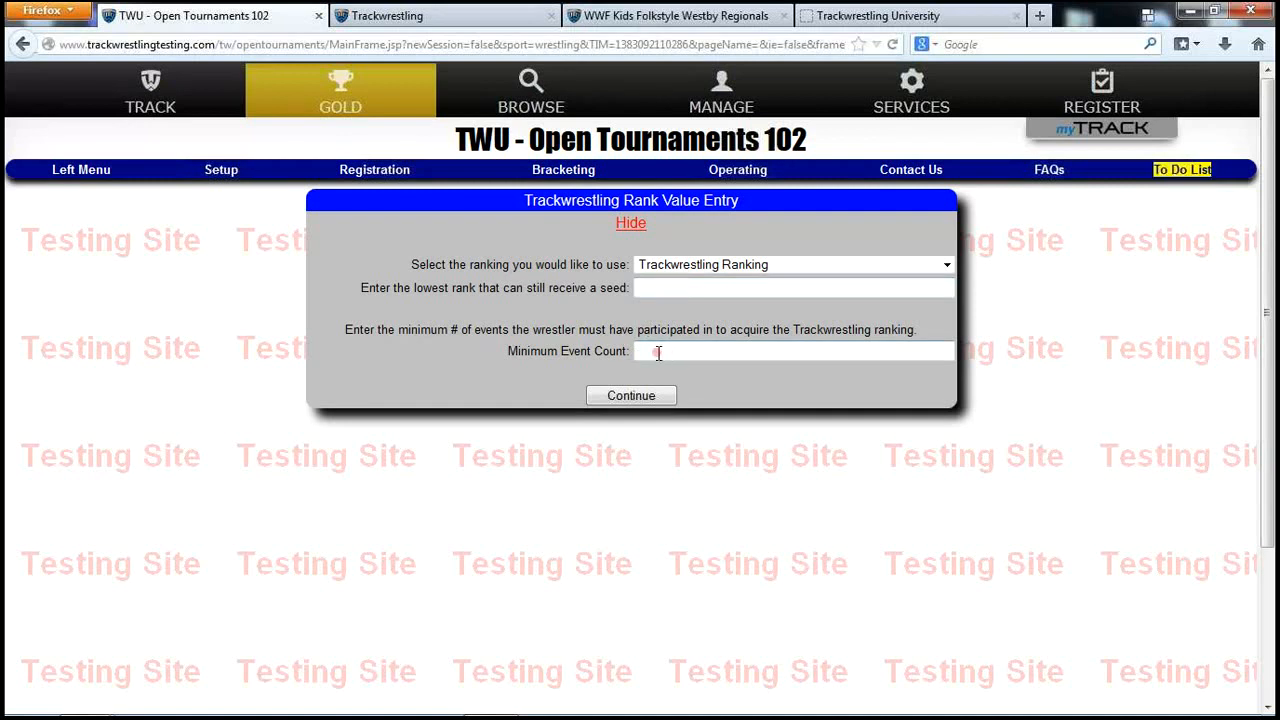
pyautogui.click(631, 223)
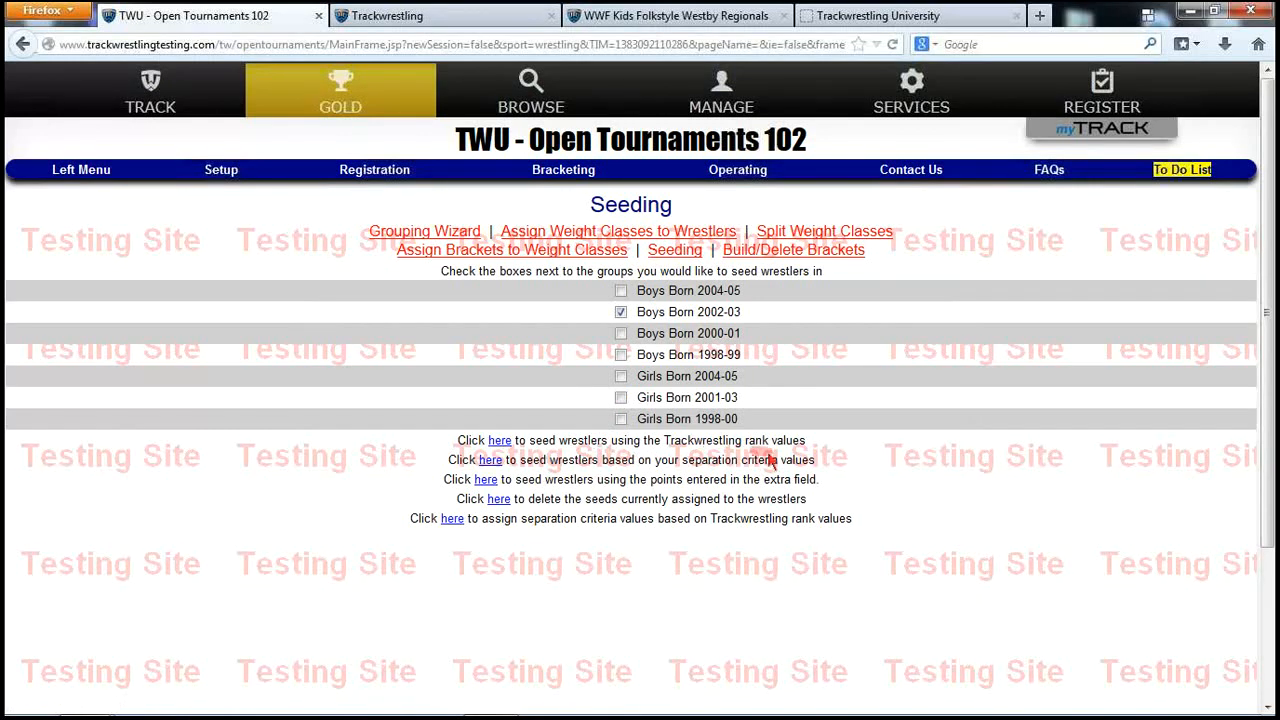
# Review the separation-criteria seeding levels and close the dialog without applying seeds
pyautogui.click(491, 462)
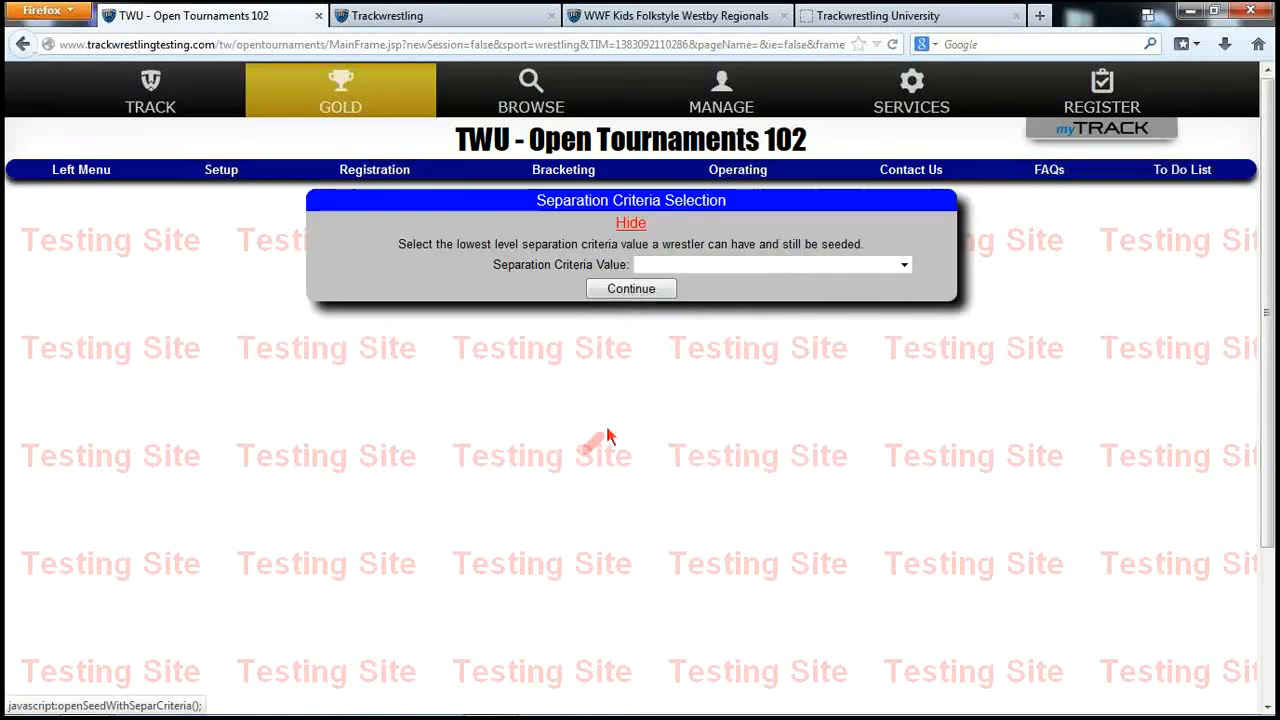
pyautogui.click(714, 268)
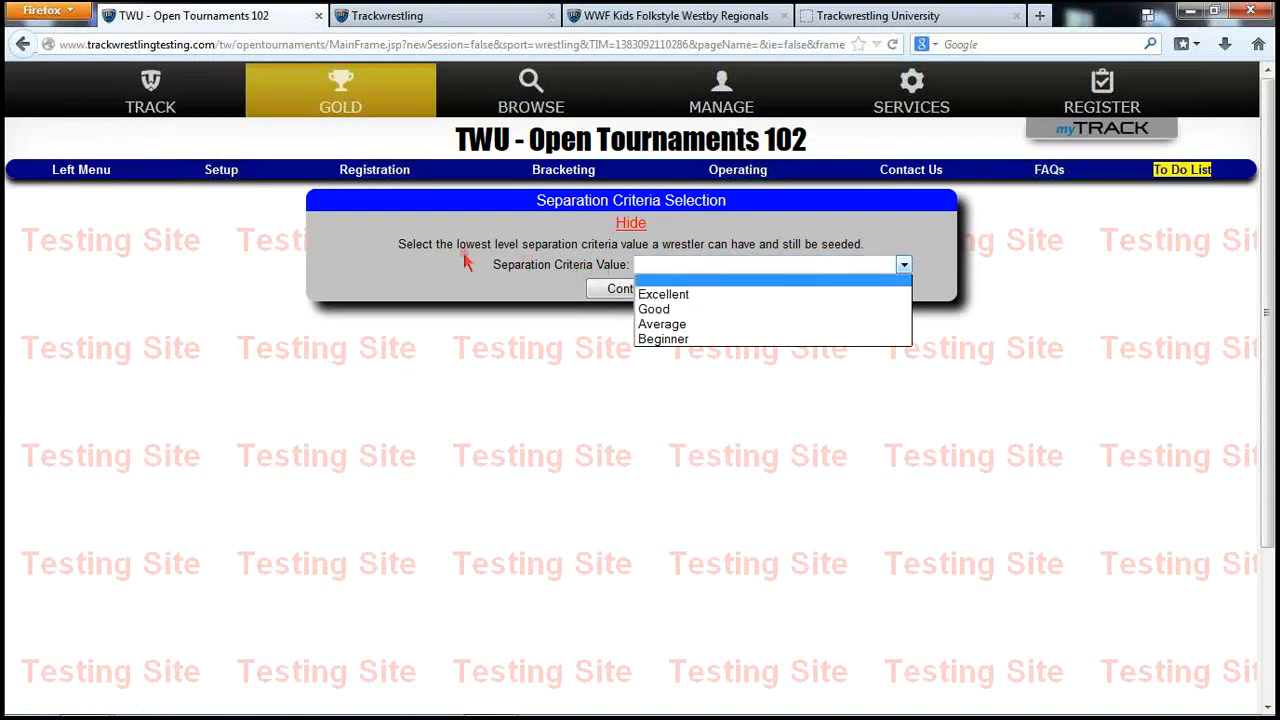
pyautogui.click(400, 228)
pyautogui.click(622, 228)
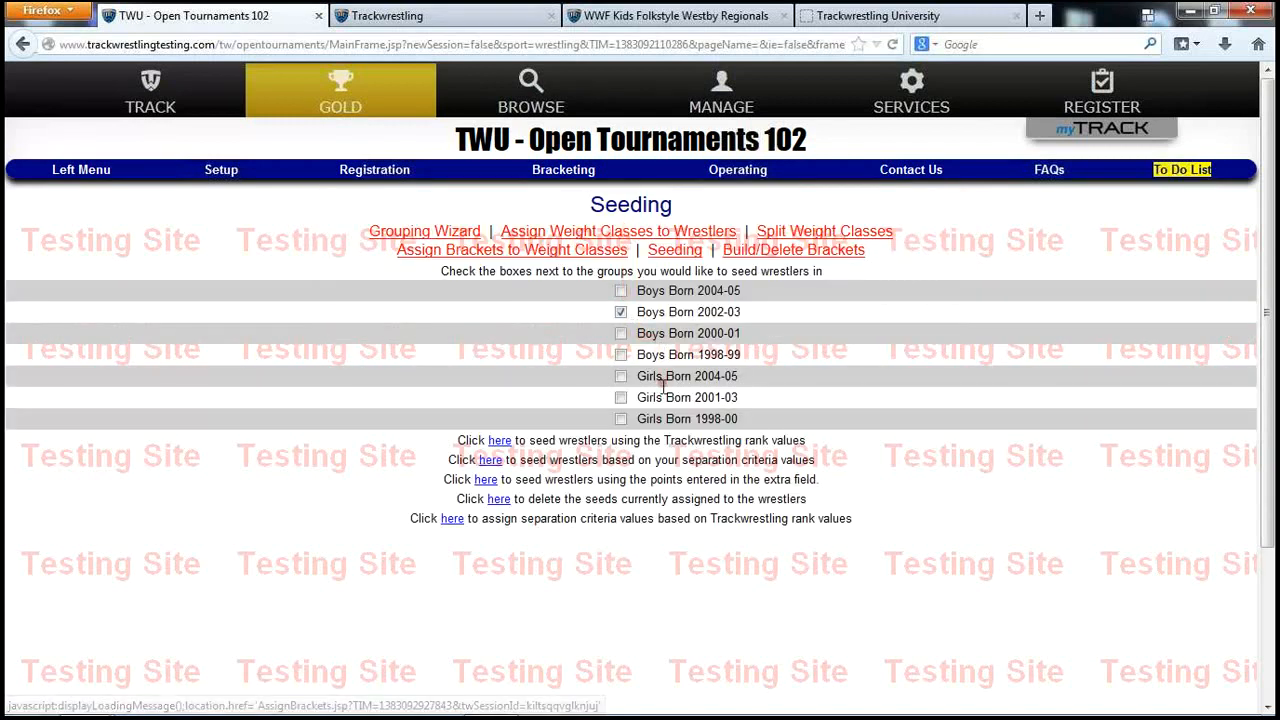
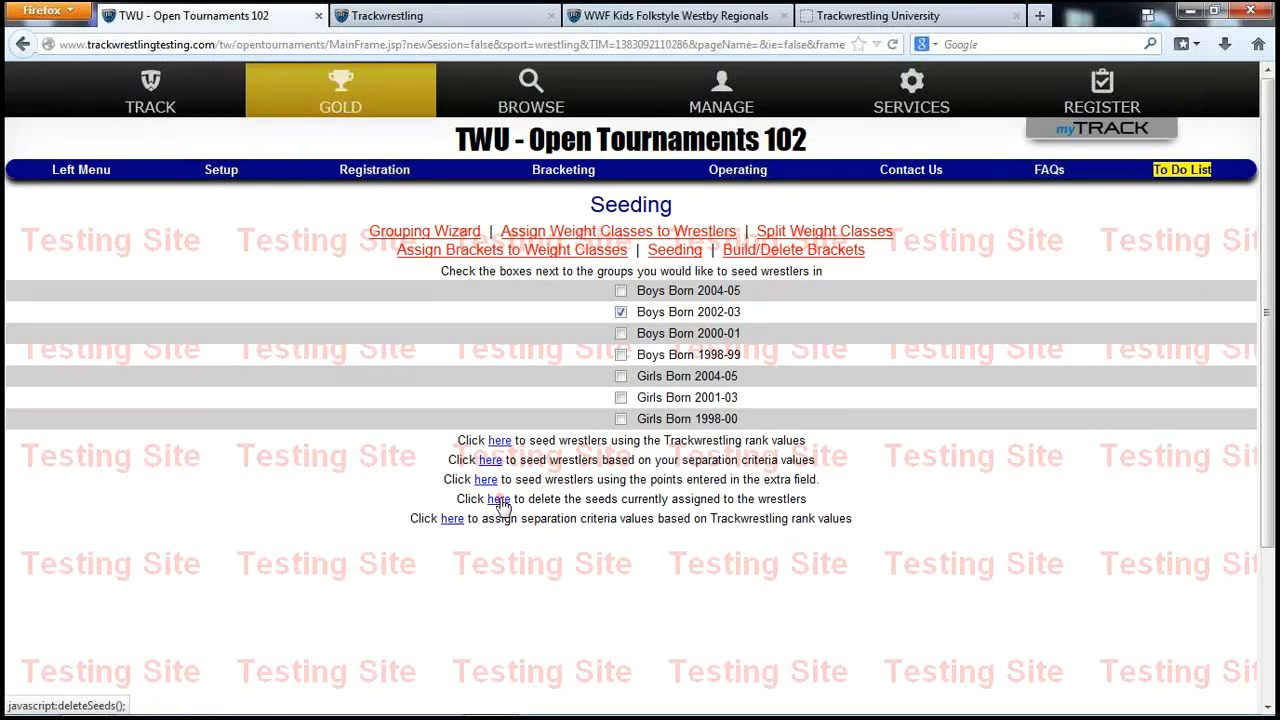
# Delete the seeds assigned to the wrestlers using the 'here' link
pyautogui.click(500, 503)
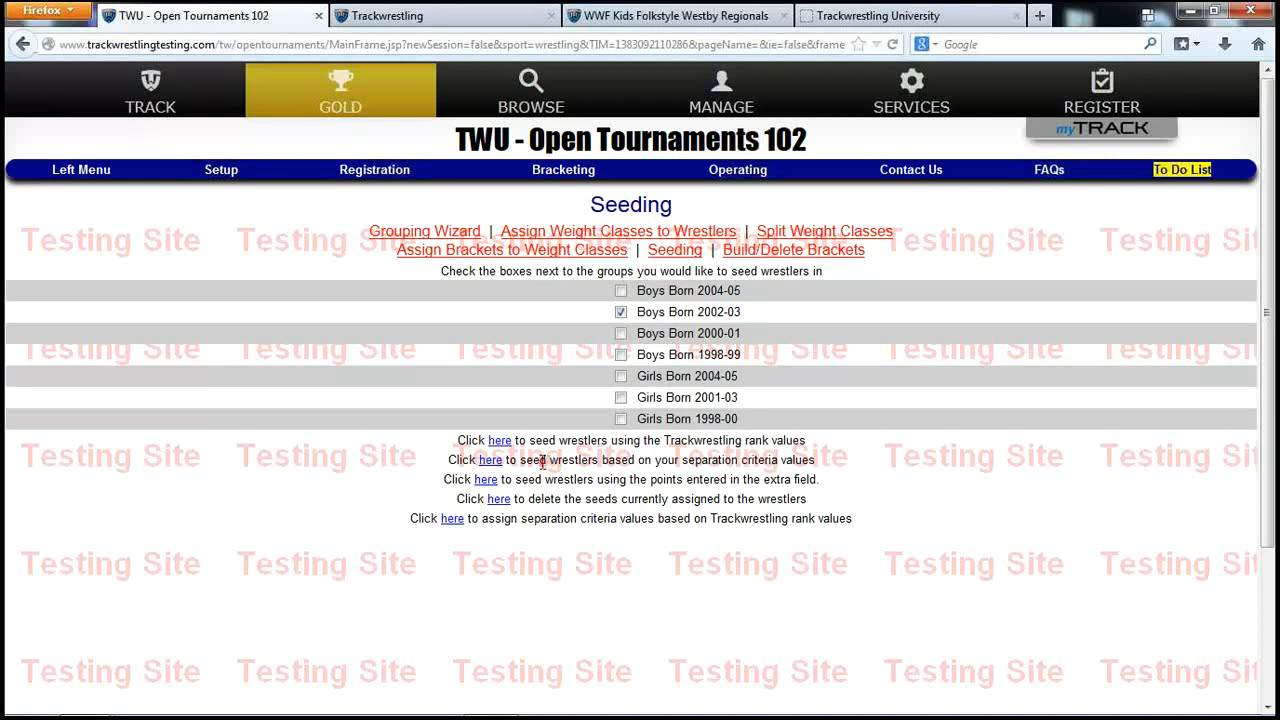
# Open the Boys Born 2004-05 weight classes from Bracketing > Groups / Divisions
pyautogui.click(556, 174)
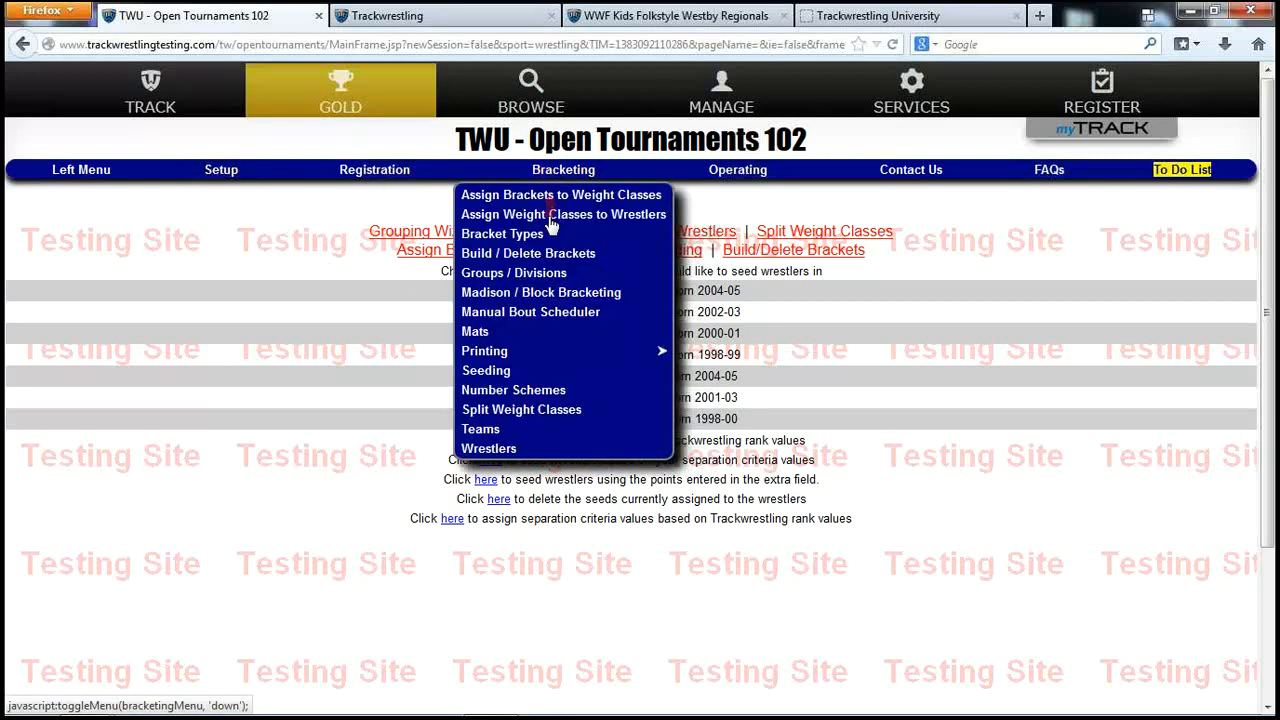
pyautogui.click(538, 273)
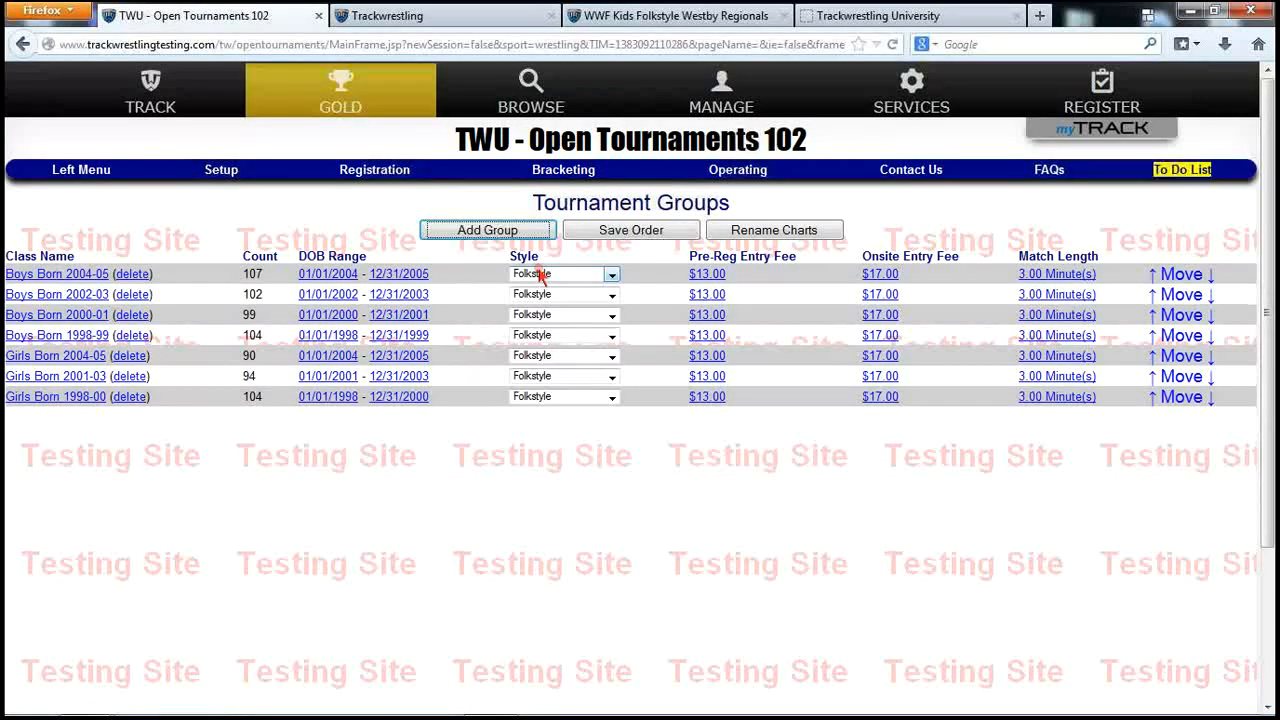
pyautogui.click(83, 279)
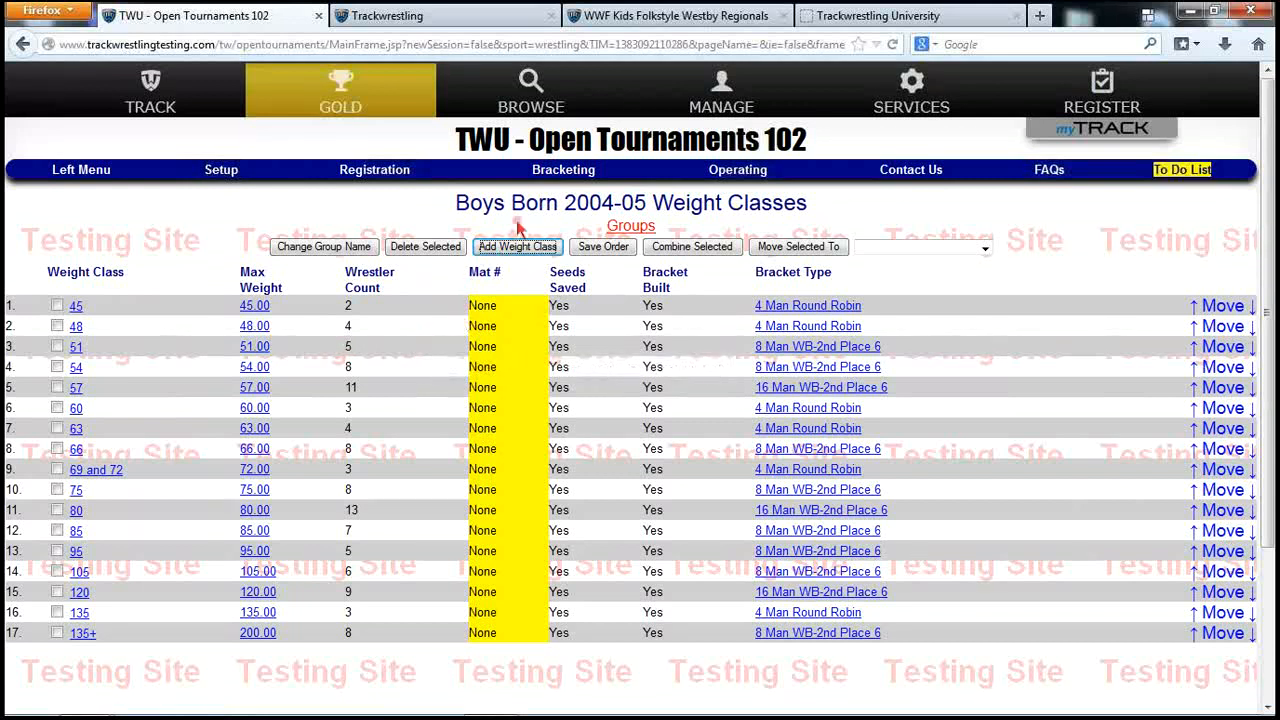
pyautogui.click(730, 180)
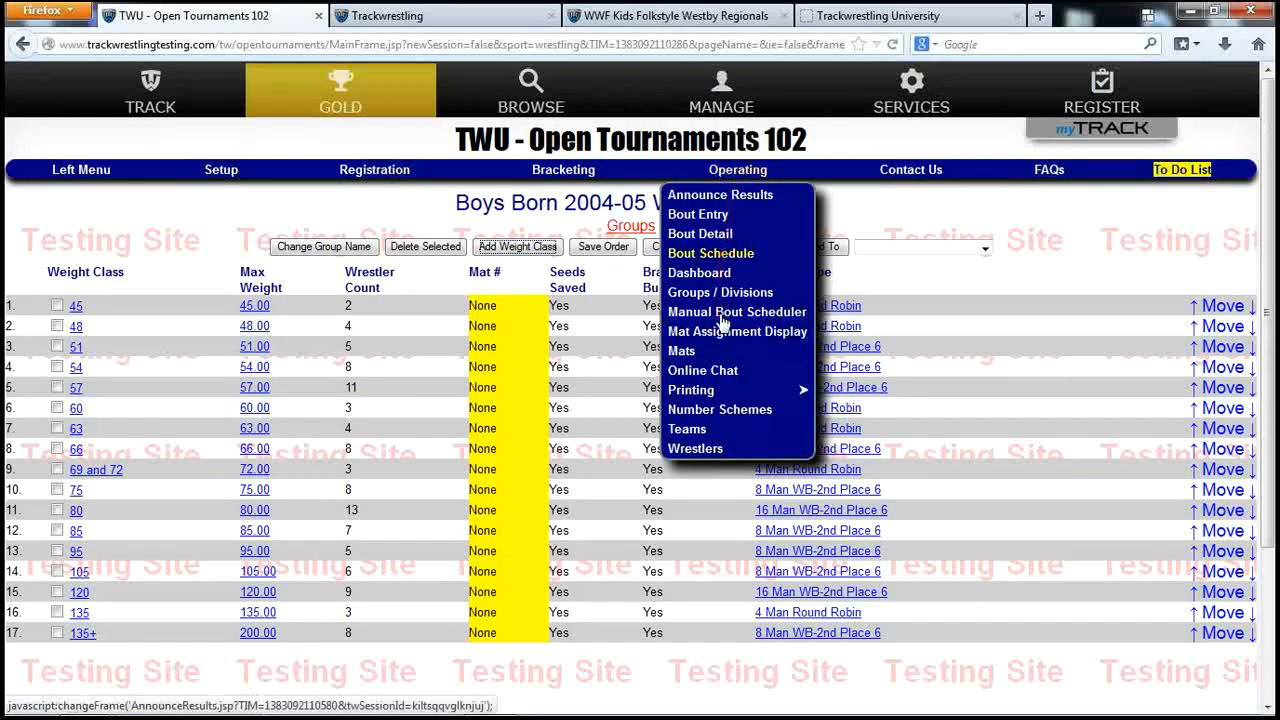
# Select only the Boys 04-05 number scheme after checking the unnumbered bout schedule
pyautogui.click(705, 408)
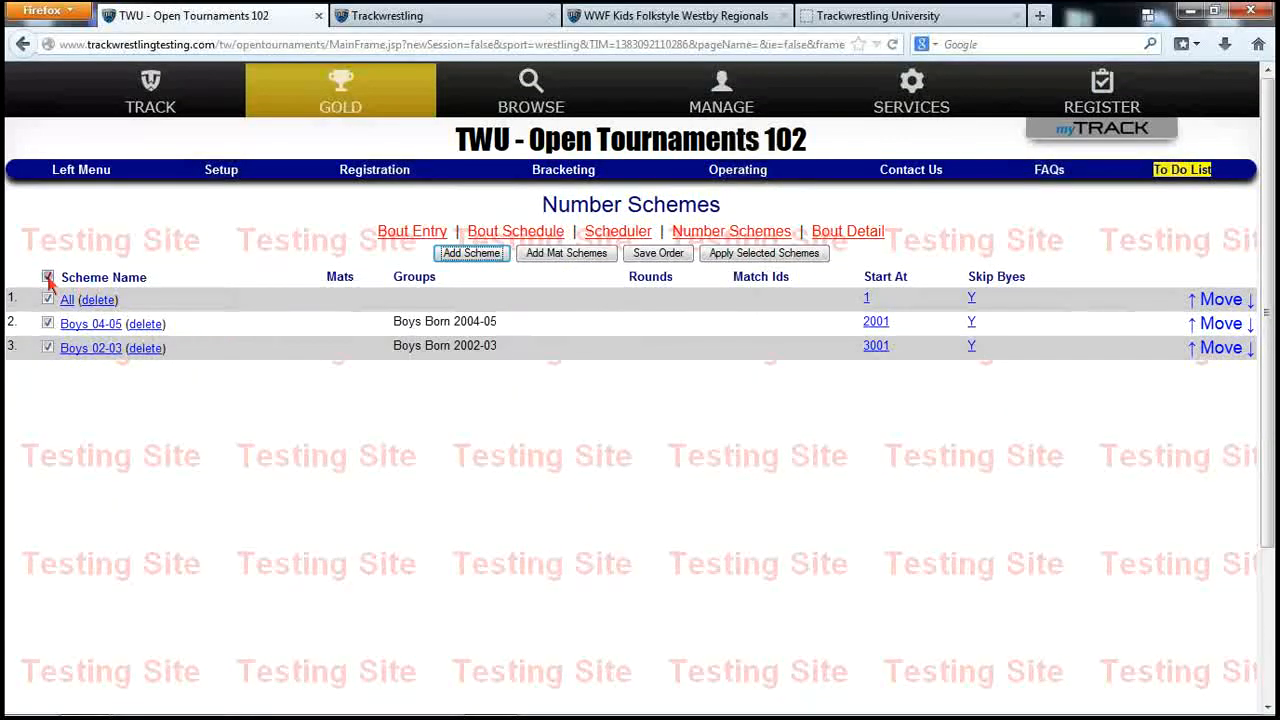
pyautogui.click(47, 277)
pyautogui.click(47, 323)
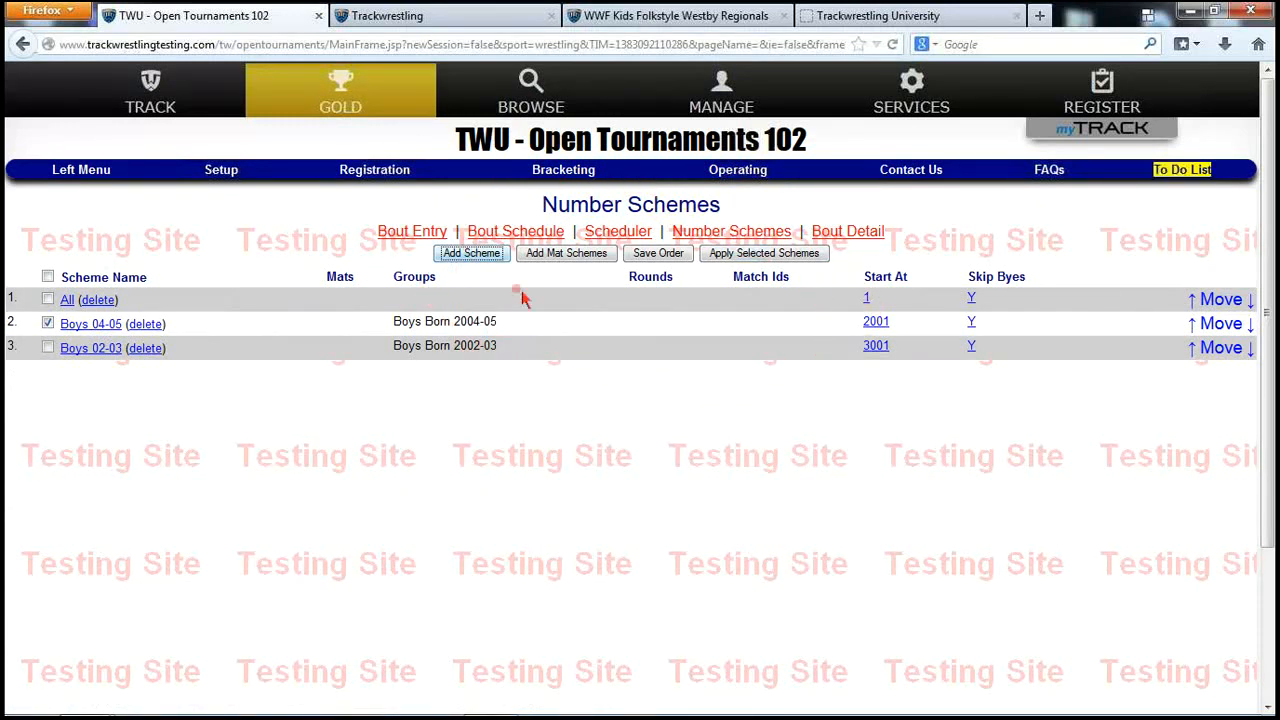
pyautogui.click(497, 237)
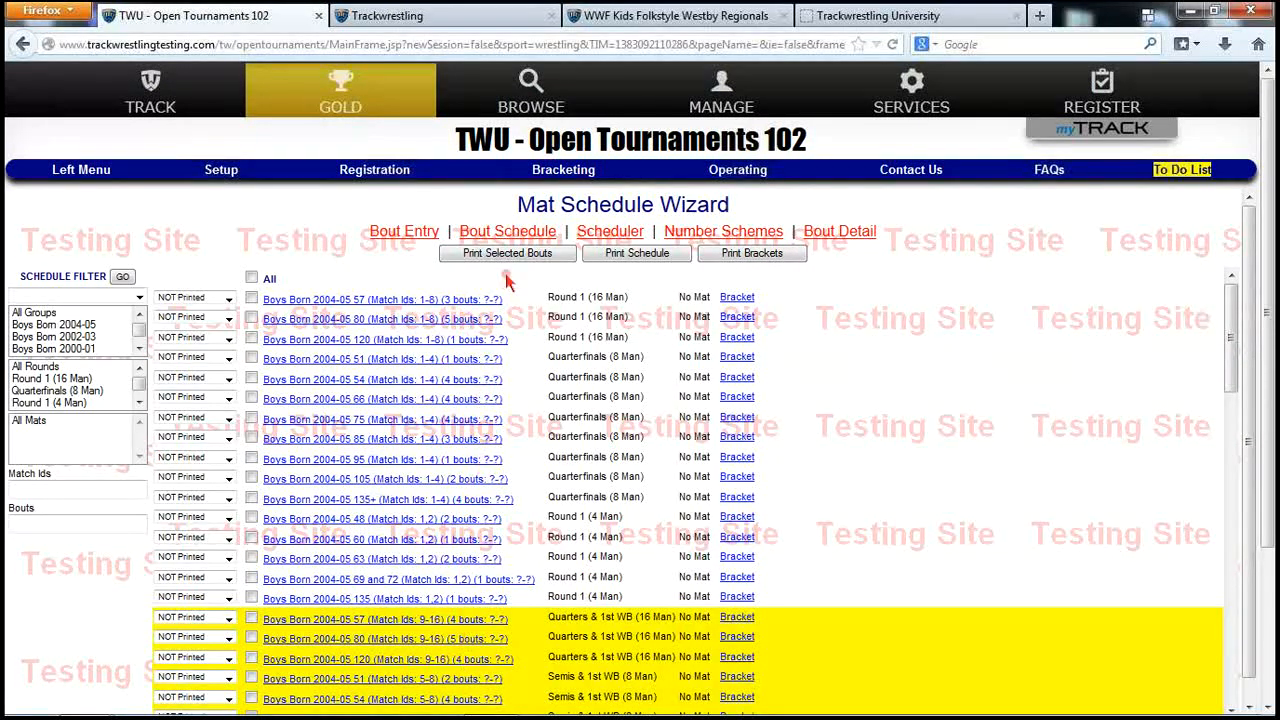
pyautogui.click(705, 233)
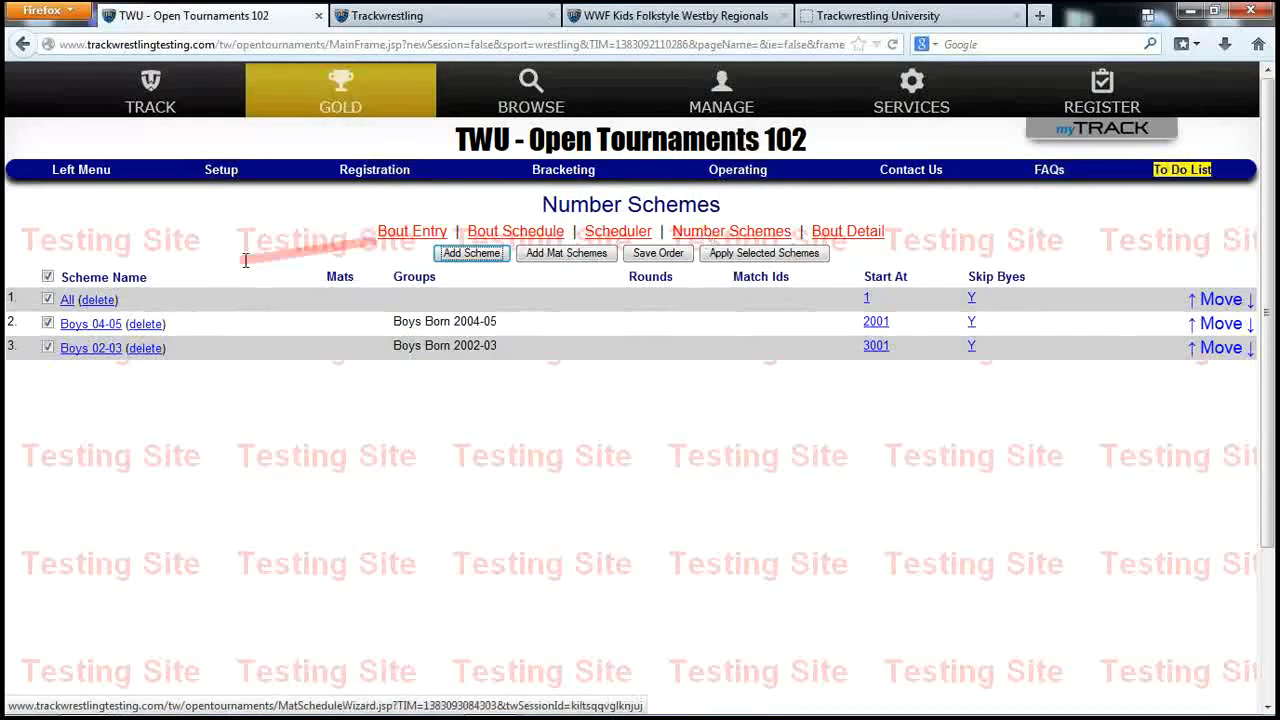
pyautogui.click(48, 277)
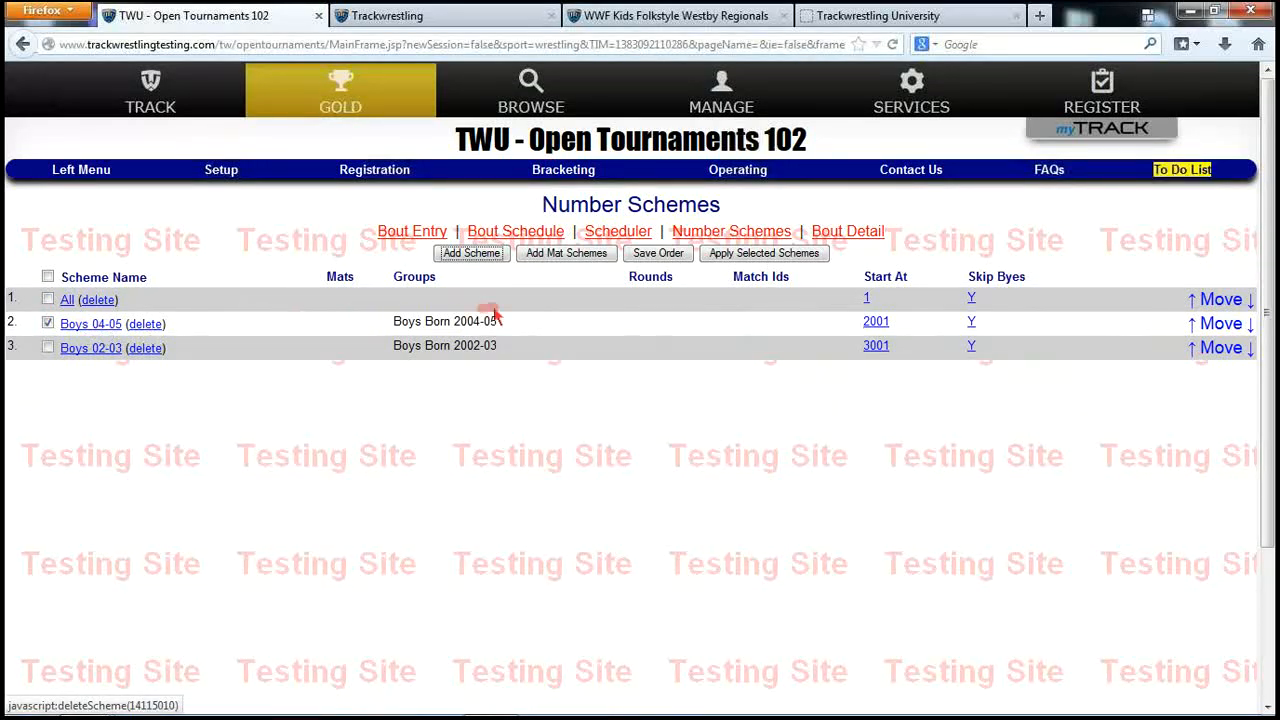
# Apply the Boys 04-05 scheme, leaving frozen status, confirming with 'apply', then view the bout schedule
pyautogui.click(727, 256)
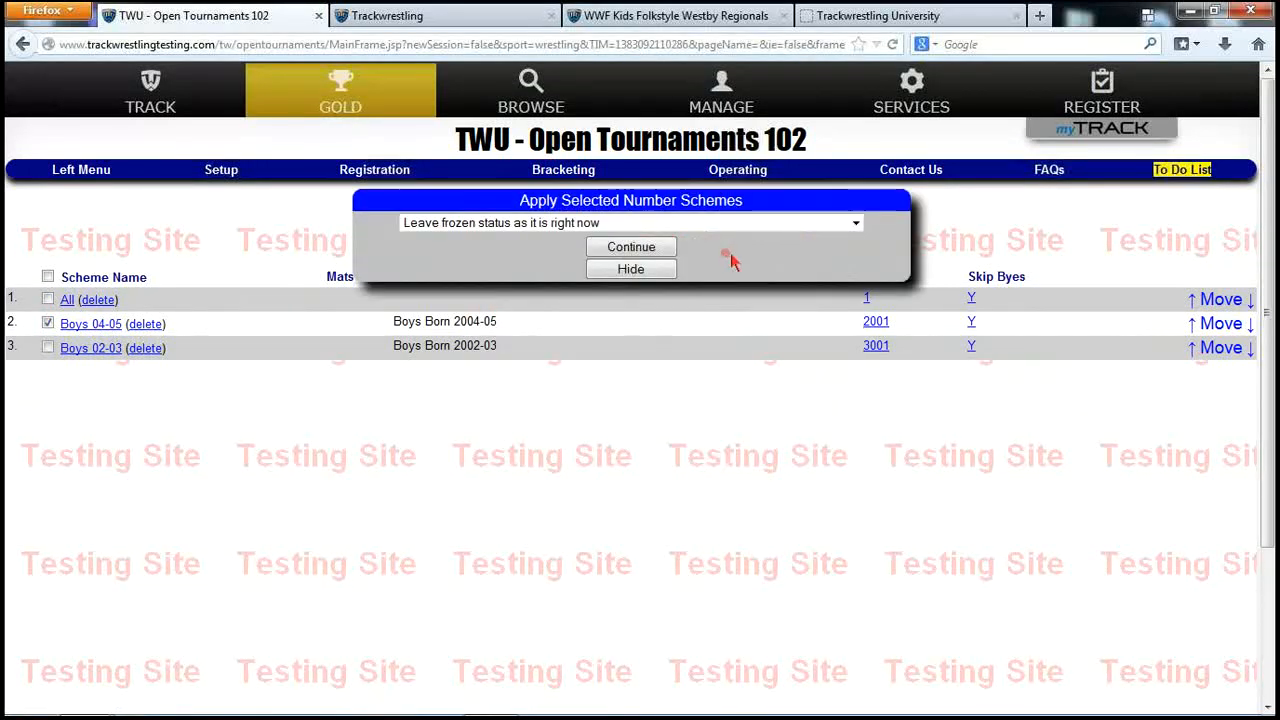
pyautogui.click(736, 231)
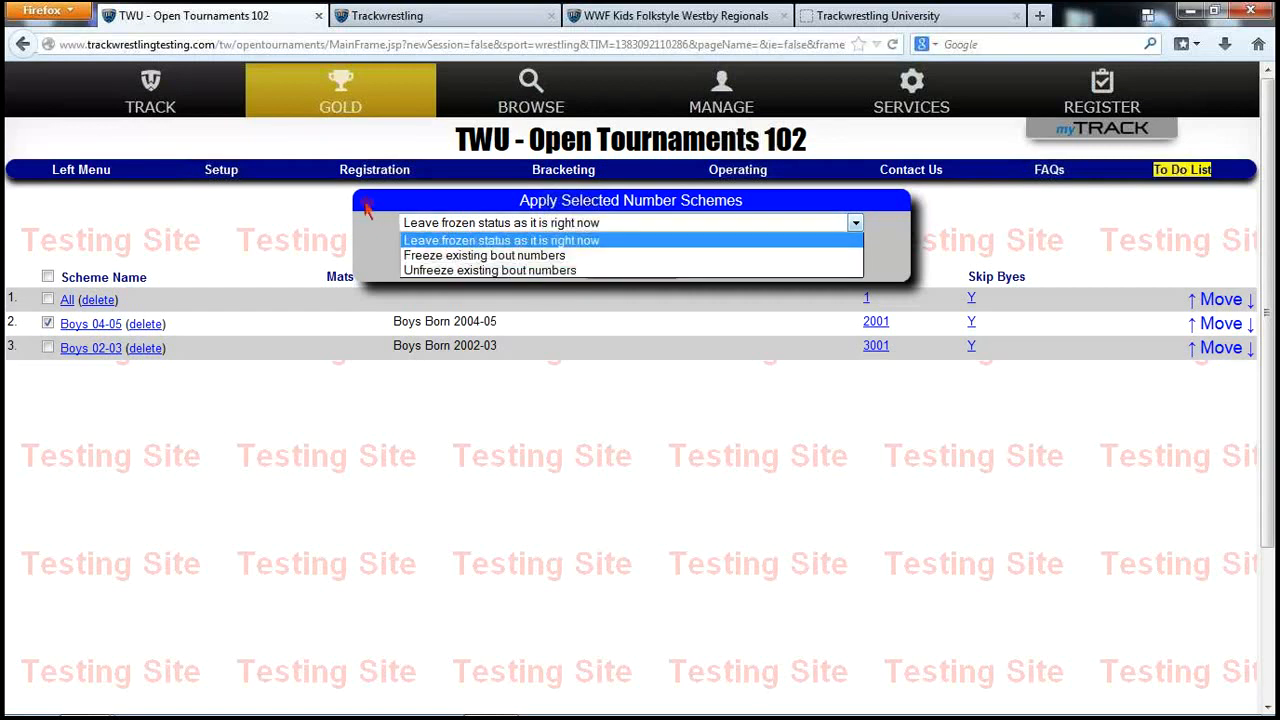
pyautogui.click(414, 225)
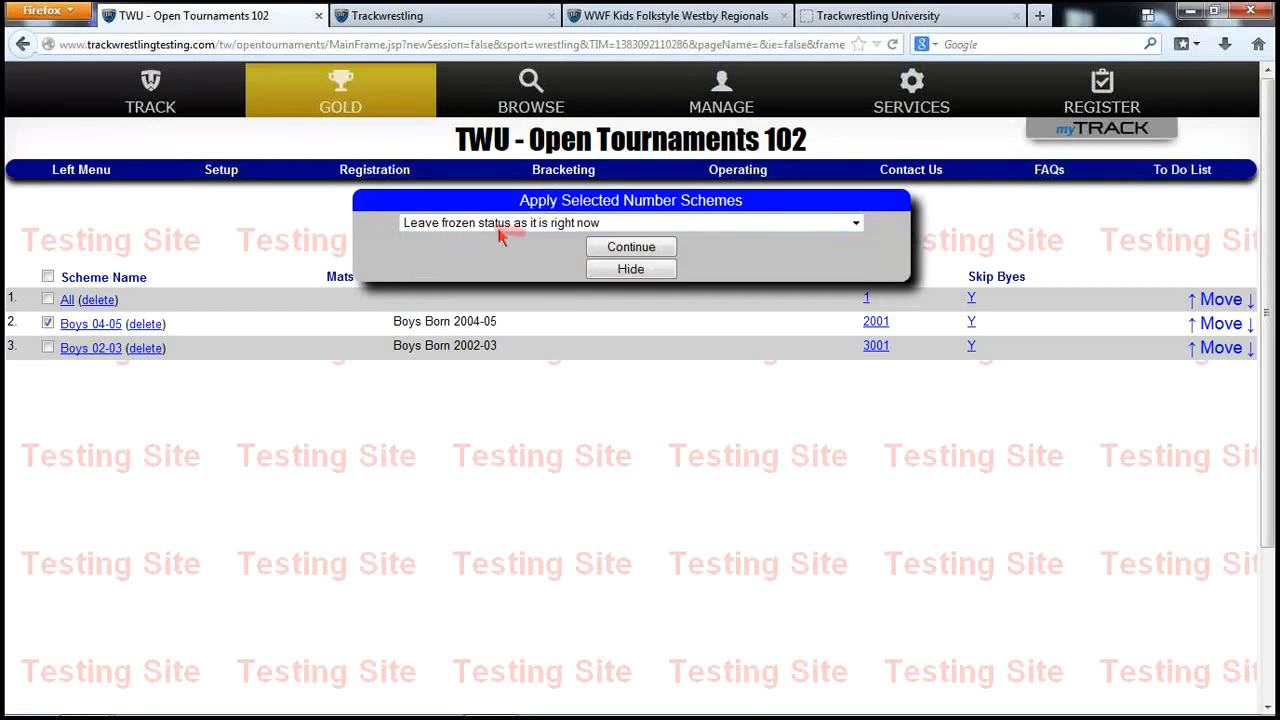
pyautogui.click(621, 250)
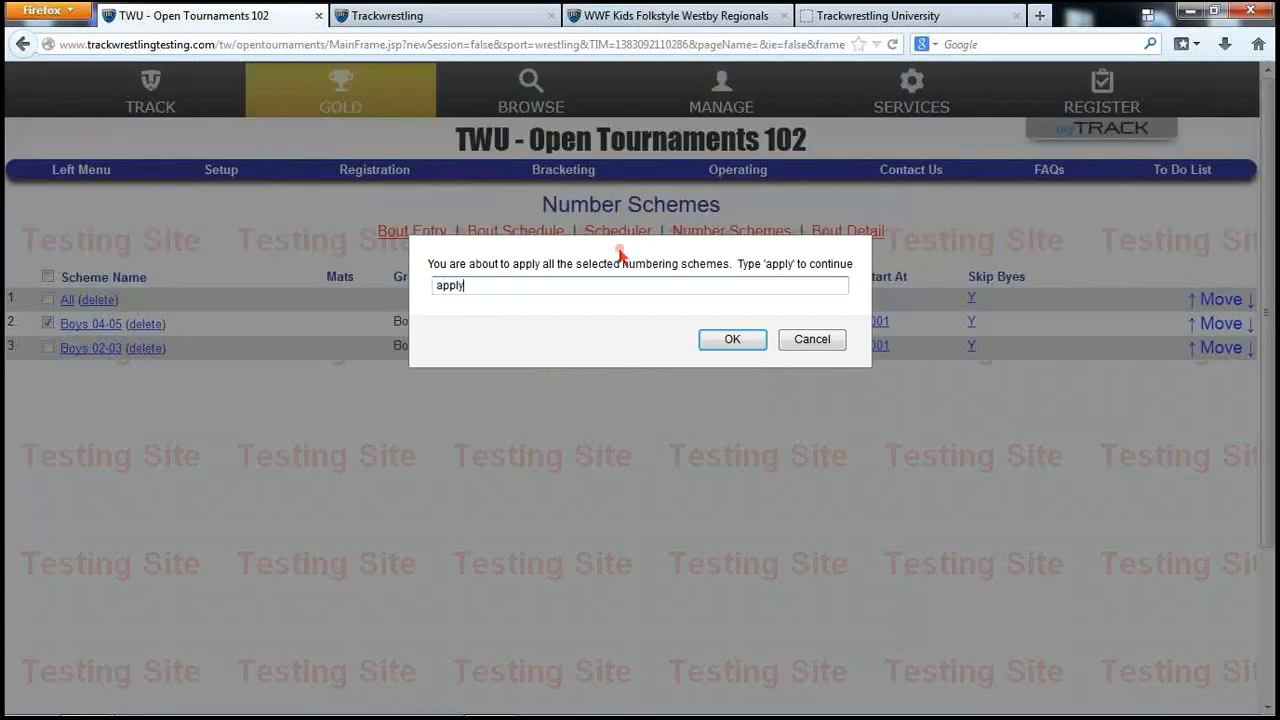
pyautogui.write('apply')
pyautogui.press('Return')
pyautogui.click(512, 235)
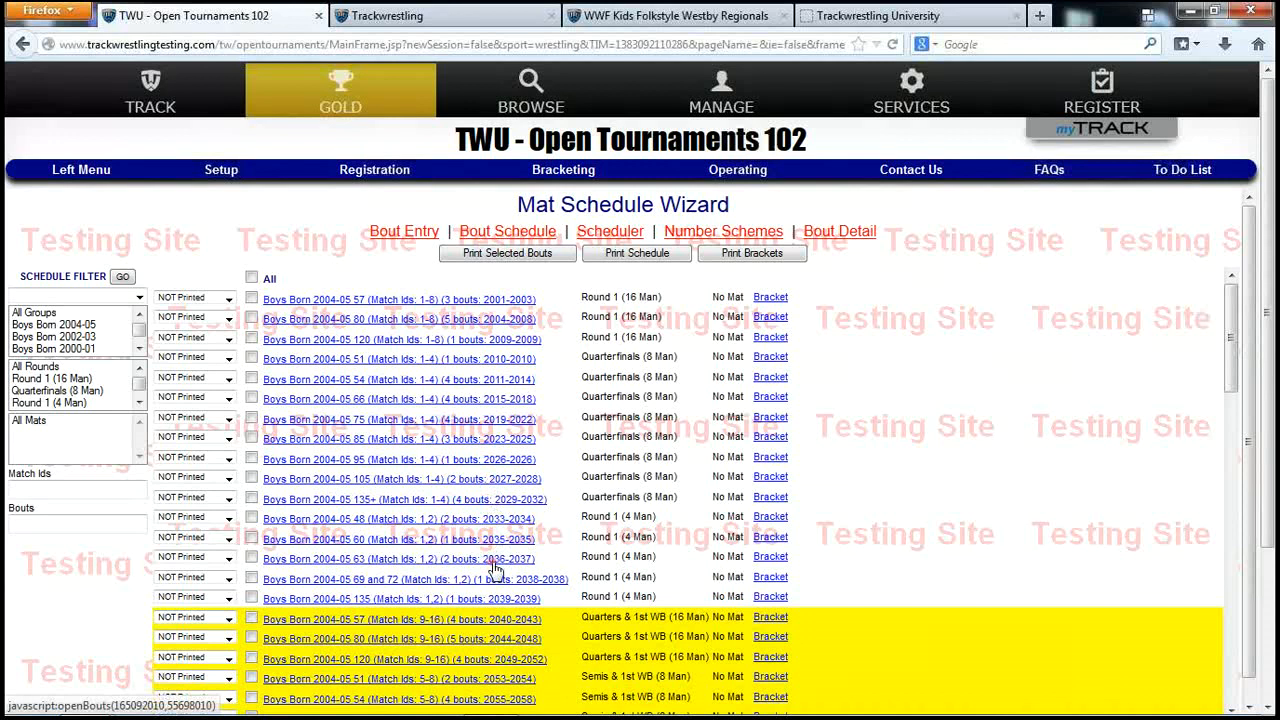
# Filter the Mat Schedule Wizard to Boys Born 2004-05 bouts numbered from 2001
pyautogui.click(68, 336)
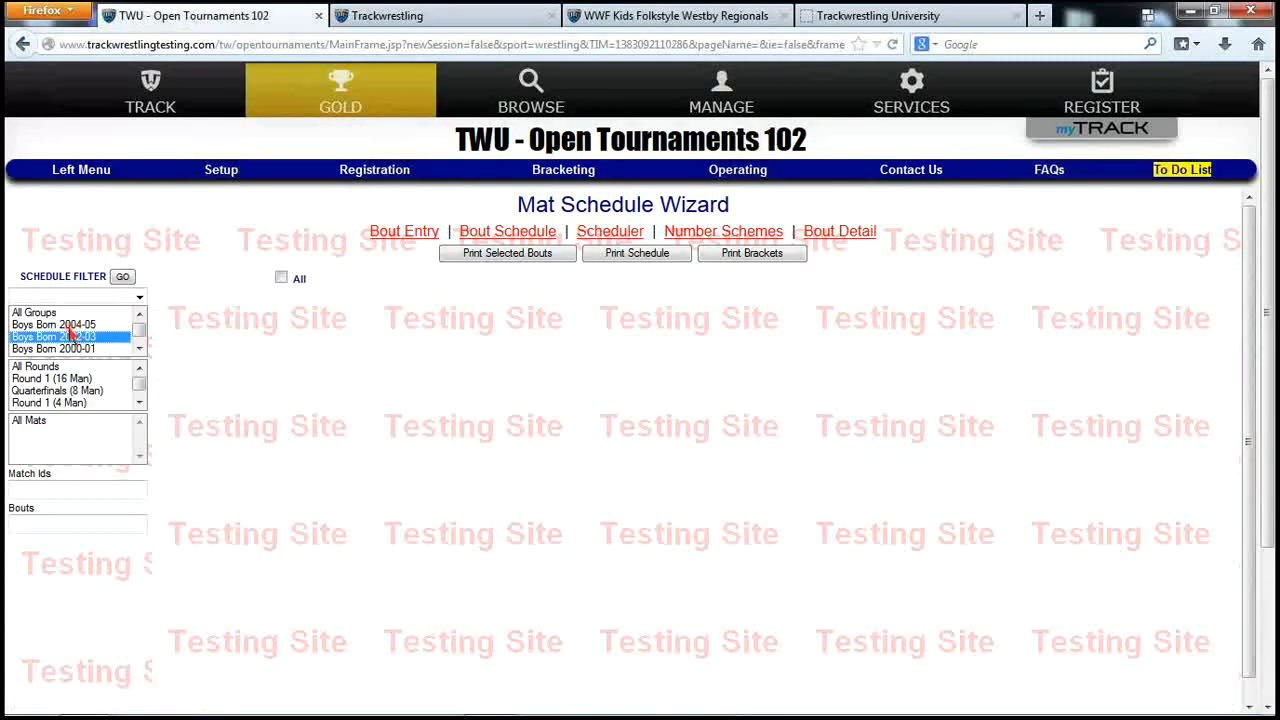
pyautogui.click(69, 326)
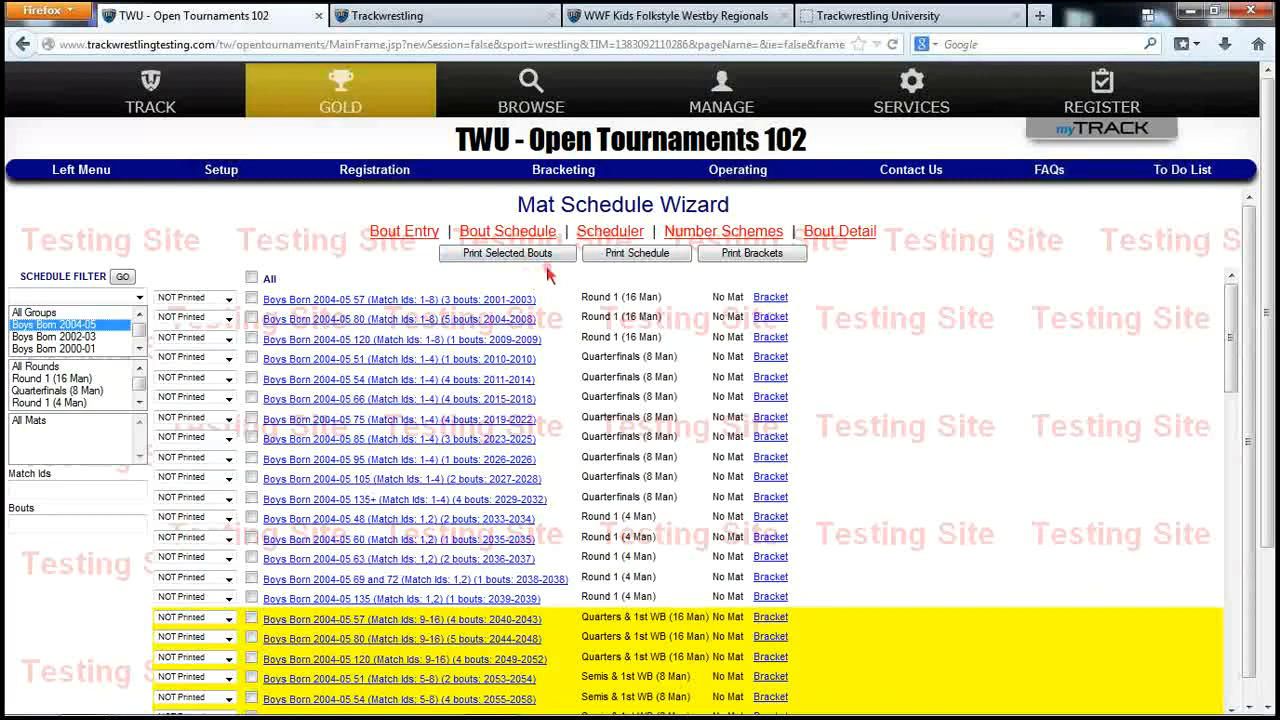
pyautogui.click(95, 176)
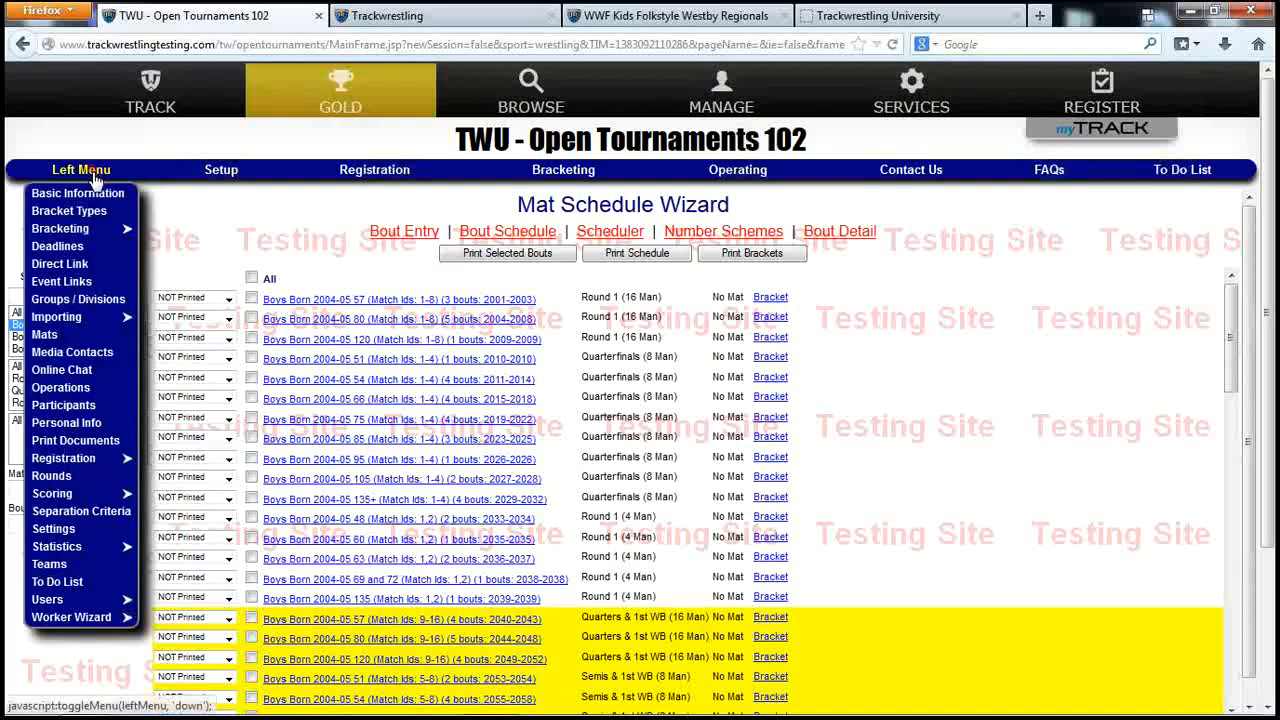
# Open the advanced Print Bout Settings for bout sheets from Print Documents
pyautogui.click(66, 443)
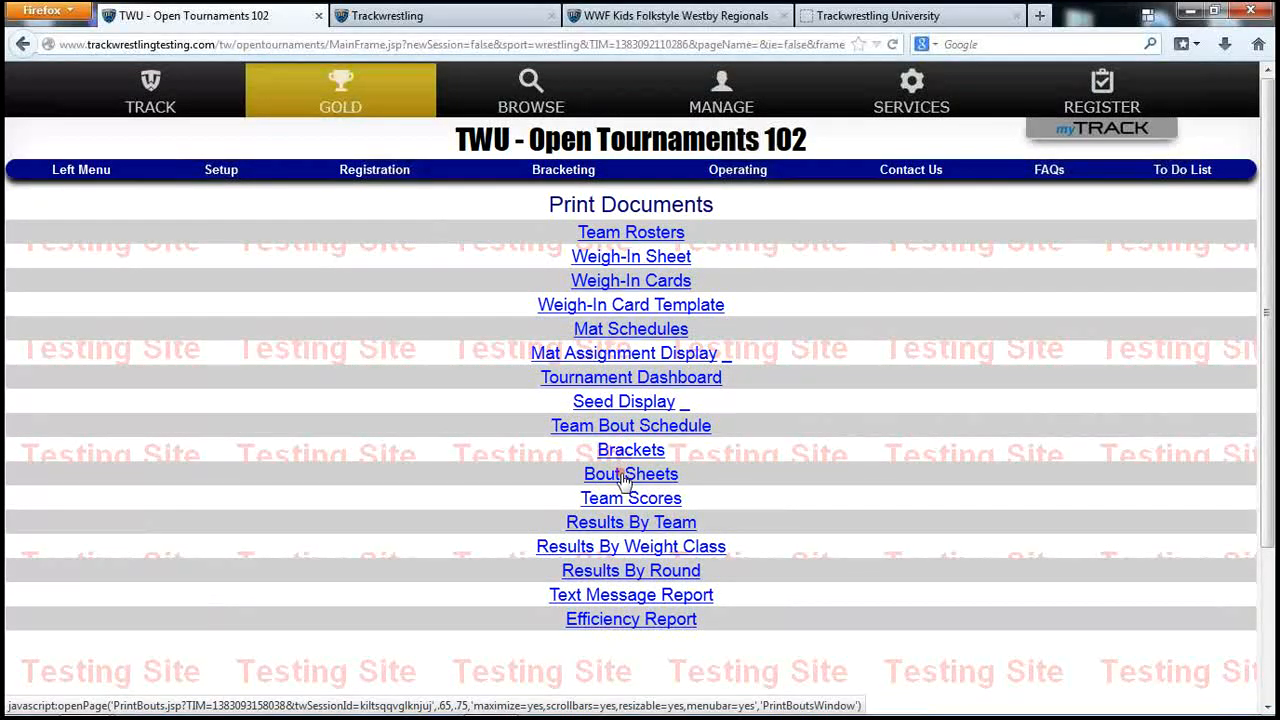
pyautogui.click(624, 476)
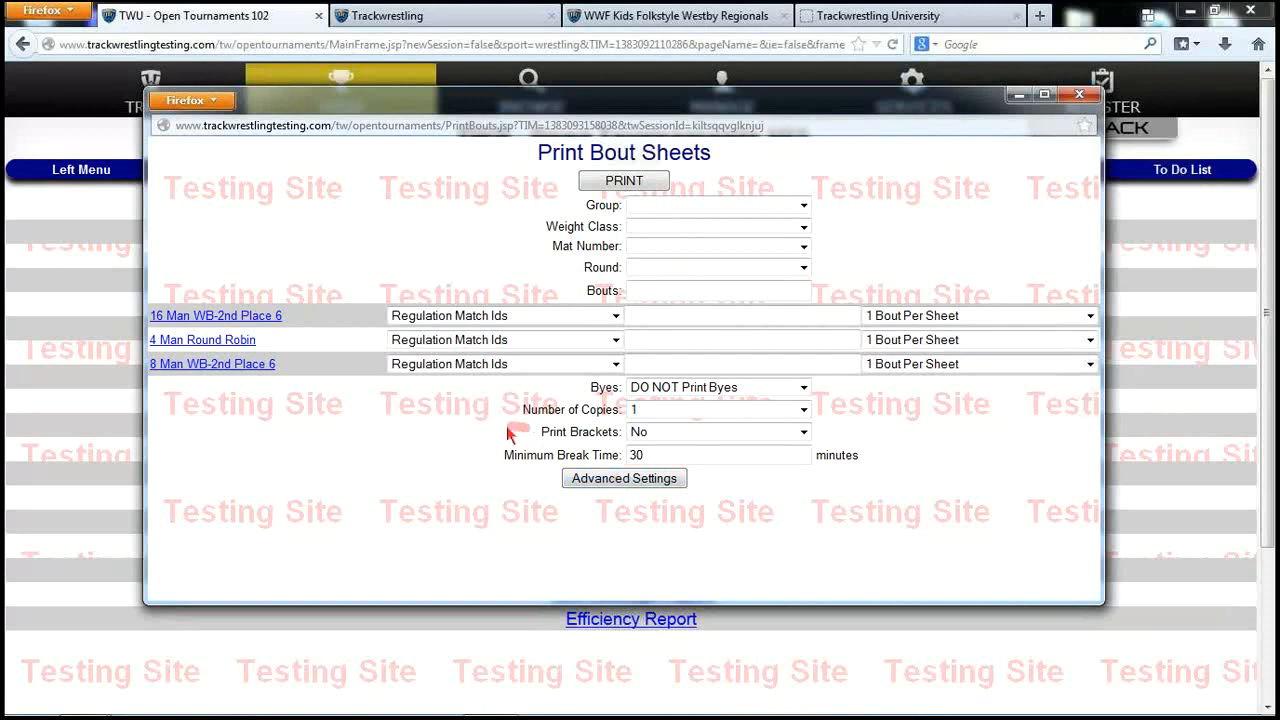
pyautogui.click(622, 480)
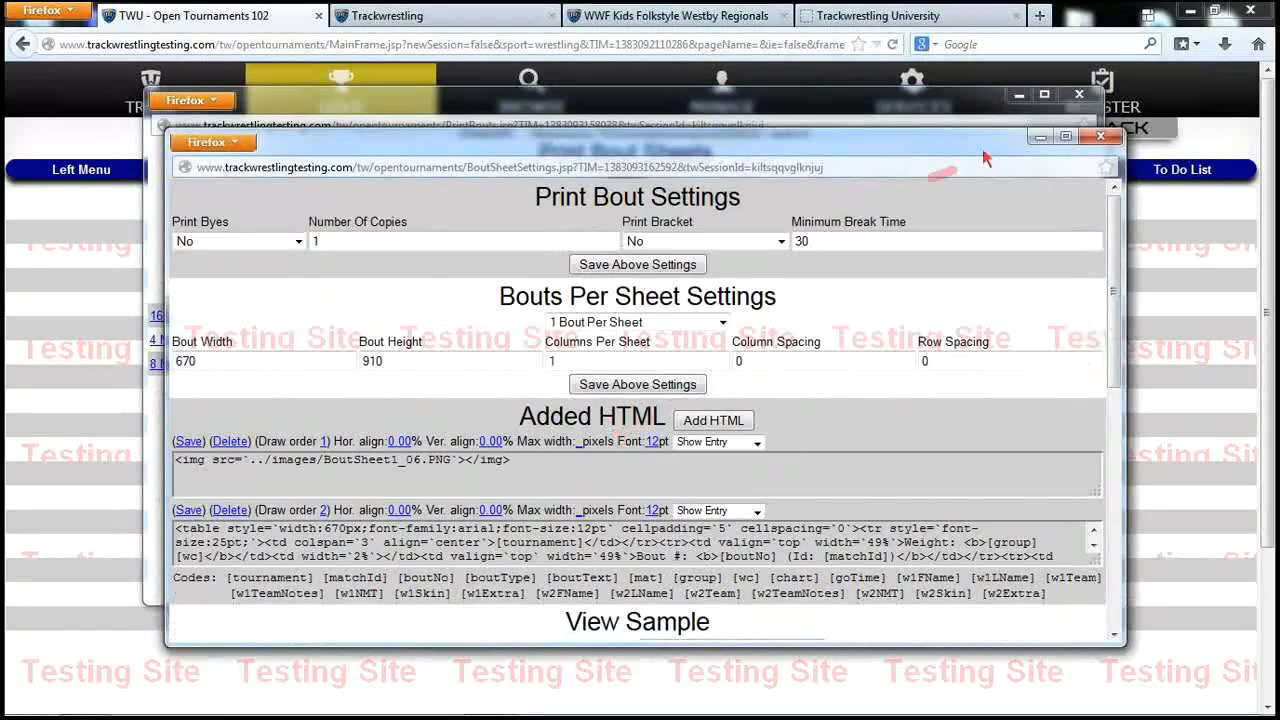
# Maximize the bout settings window and set the second Added HTML entry to Hide Entry
pyautogui.click(1065, 136)
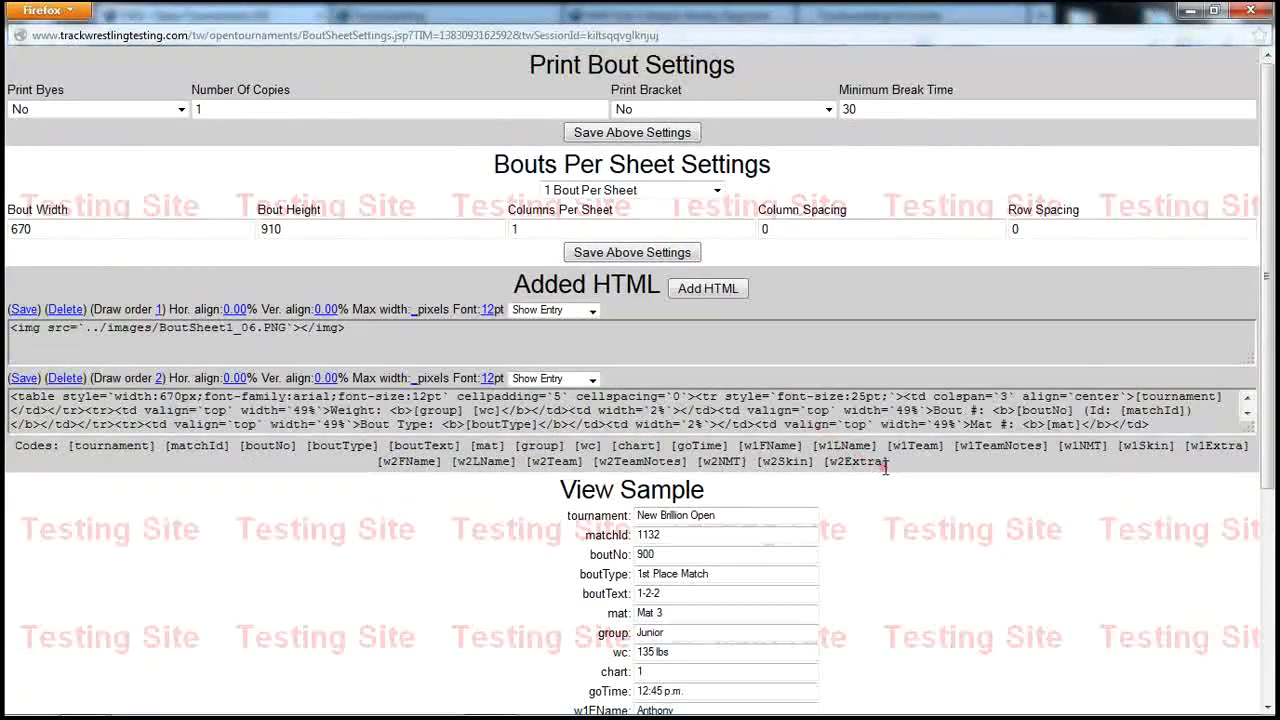
pyautogui.scroll(-2, 886, 467)
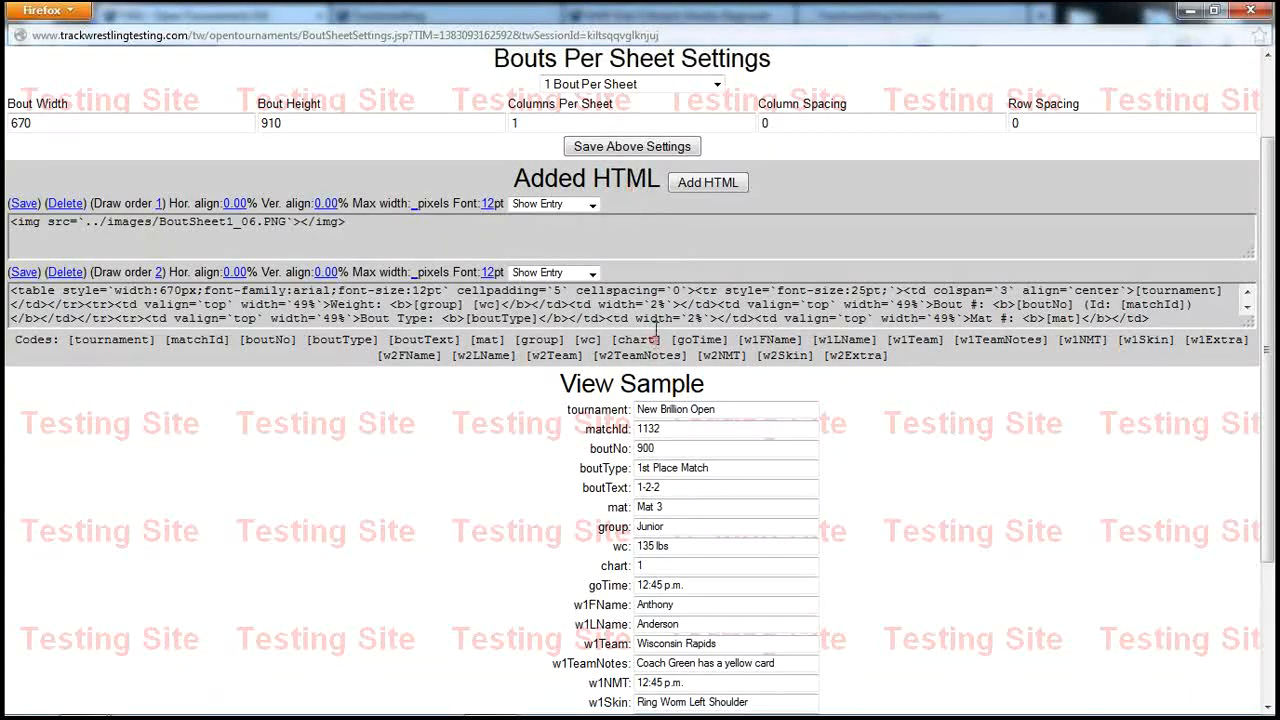
pyautogui.moveTo(316, 222); pyautogui.dragTo(340, 222)
pyautogui.moveTo(518, 305); pyautogui.dragTo(543, 307)
pyautogui.click(592, 276)
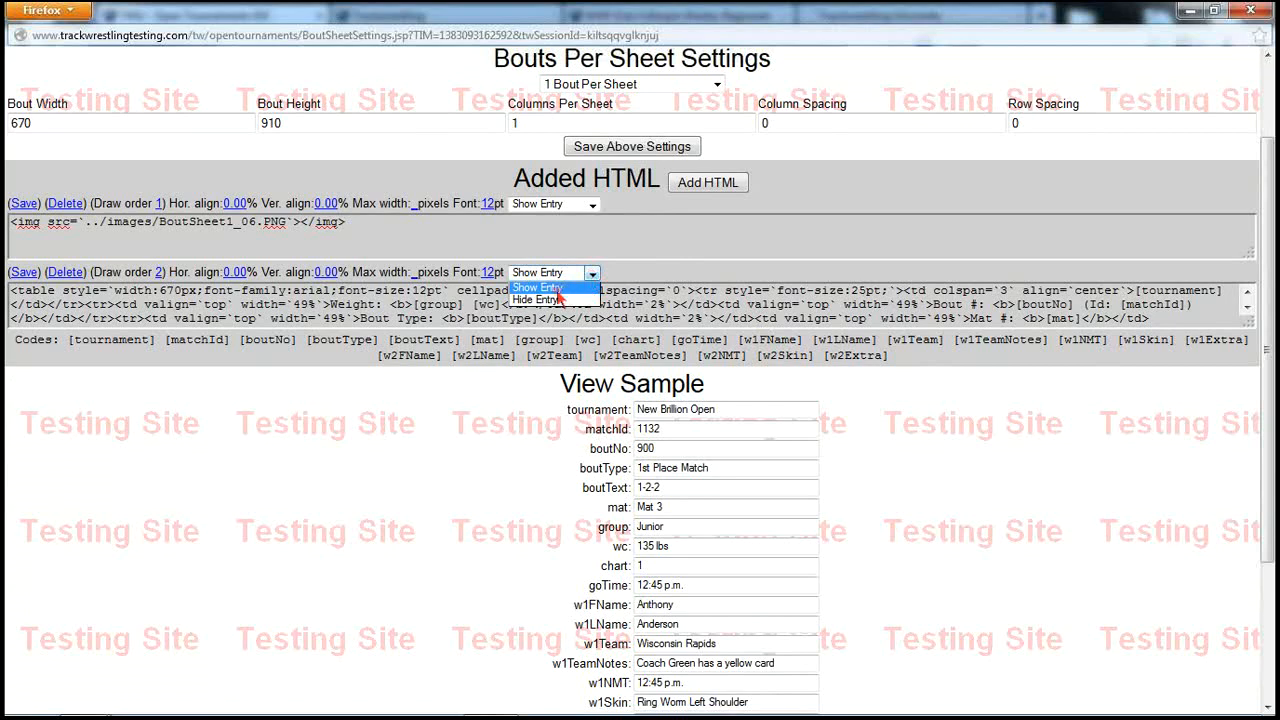
pyautogui.click(555, 300)
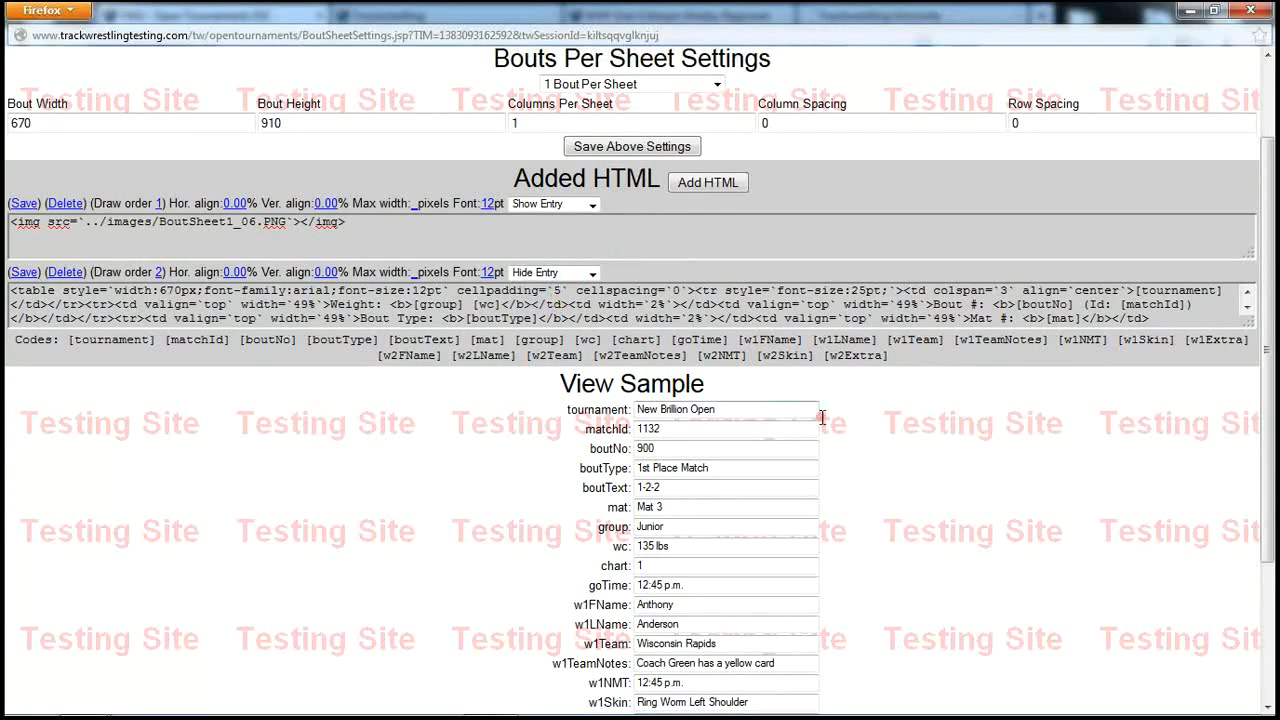
# Preview the sample bout sheet without grid lines, then set entry 2 back to Show Entry
pyautogui.scroll(-4, 806, 640)
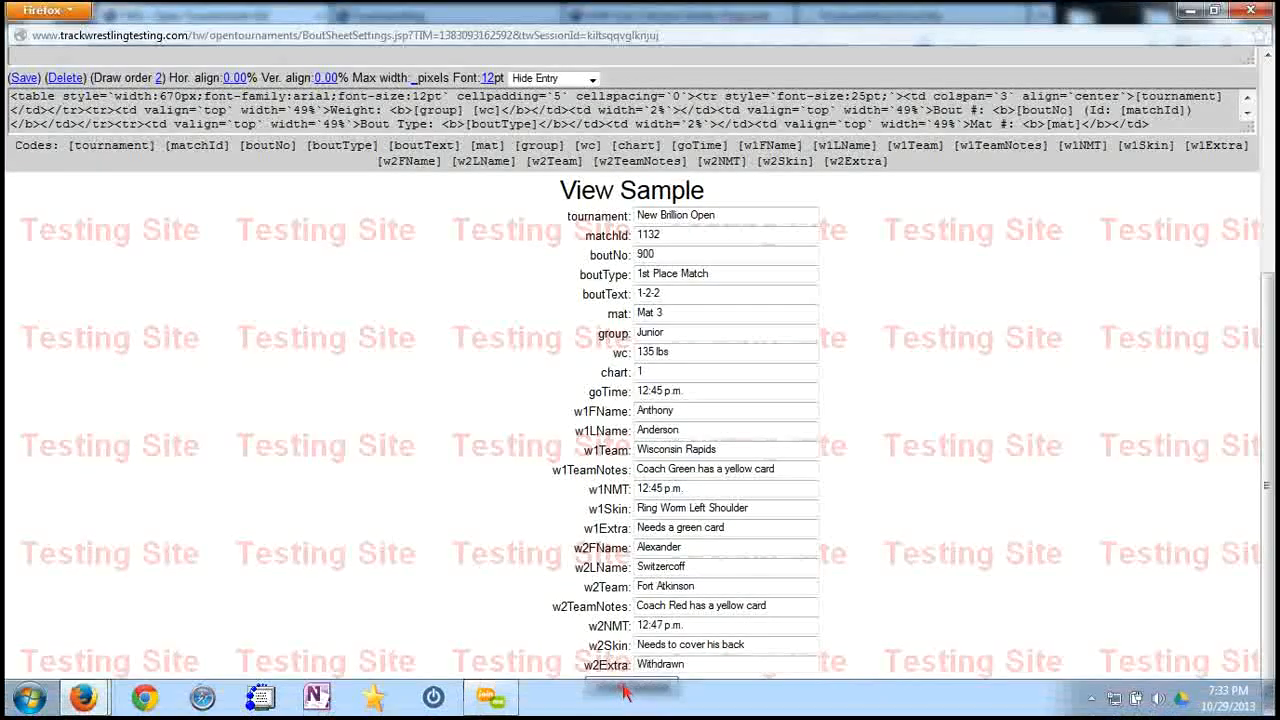
pyautogui.click(650, 687)
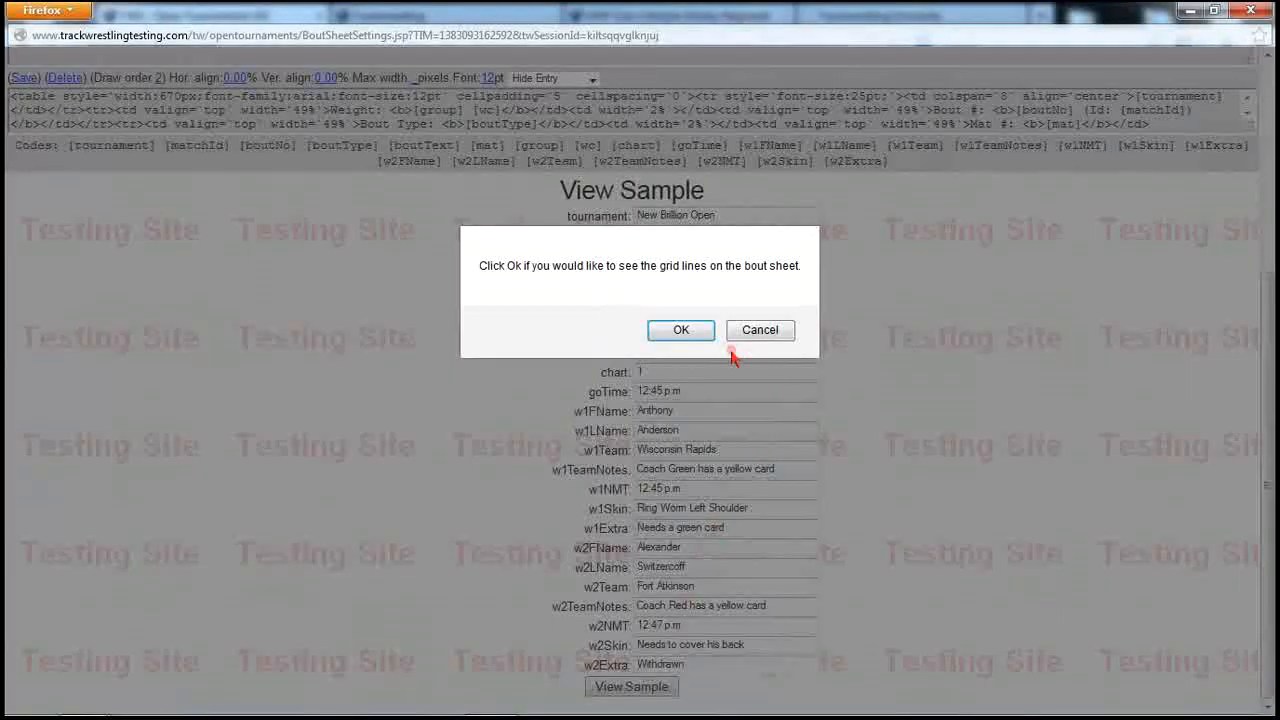
pyautogui.click(760, 332)
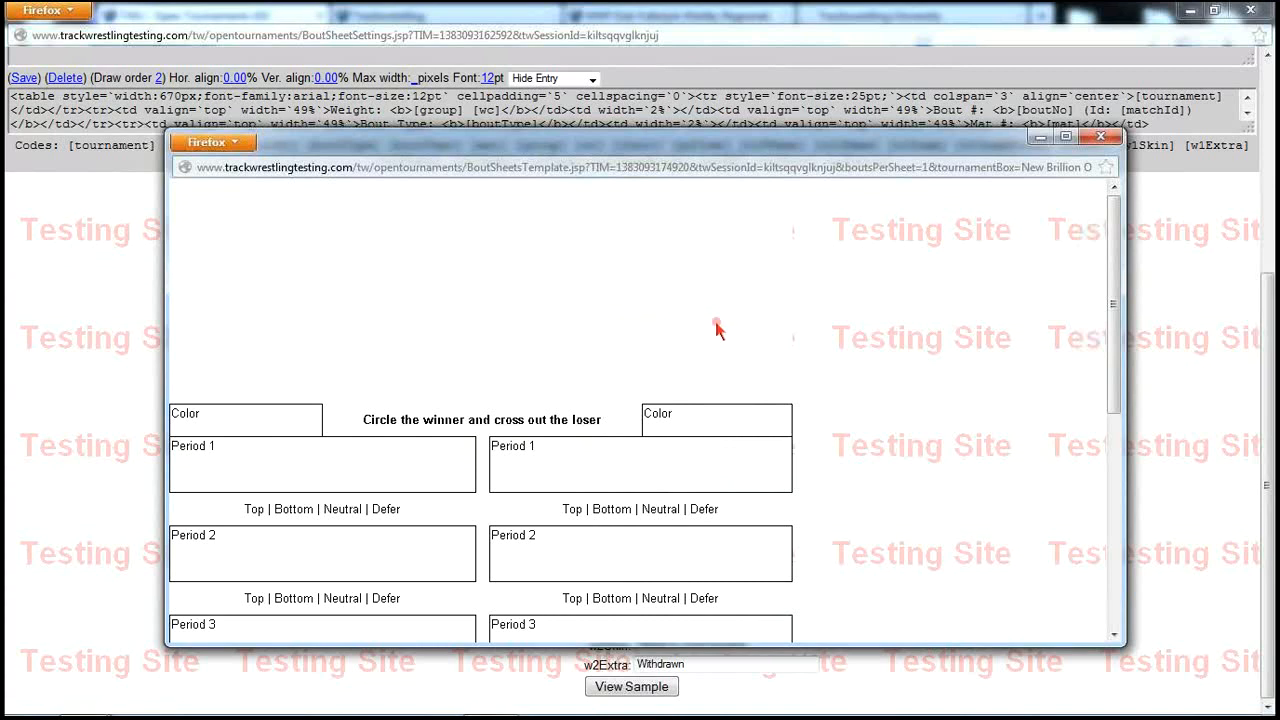
pyautogui.click(1097, 140)
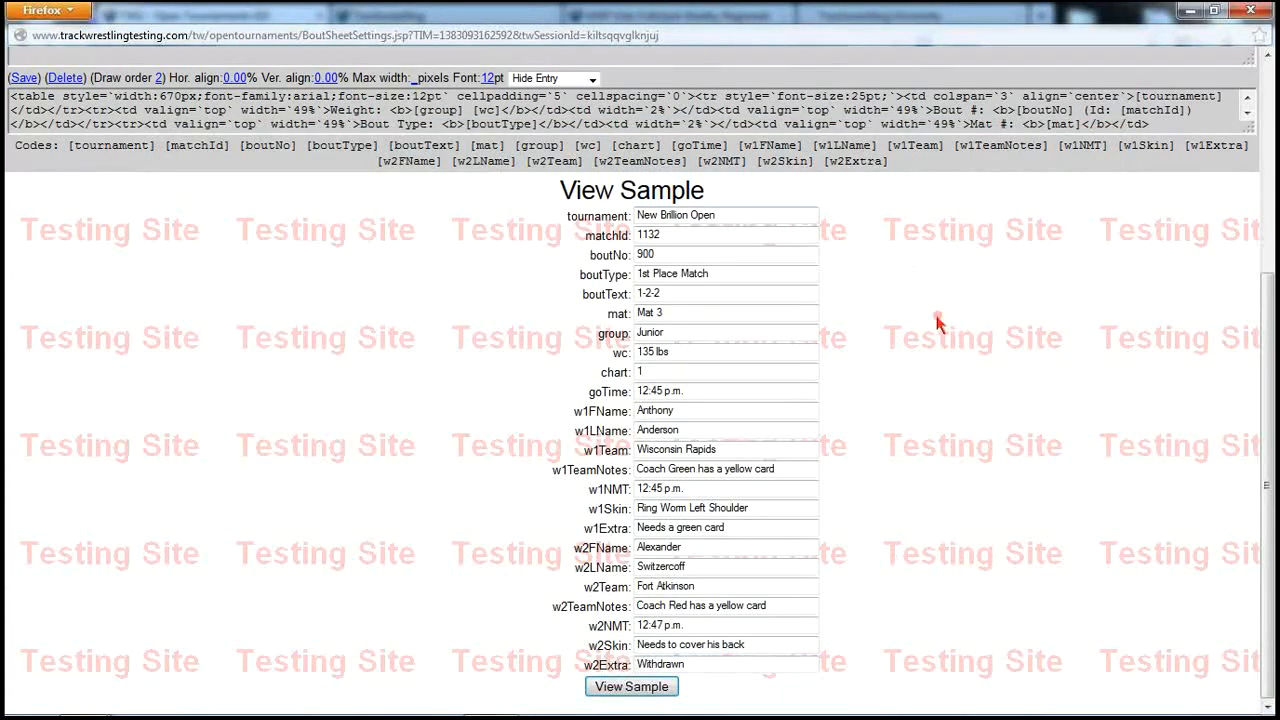
pyautogui.click(594, 80)
pyautogui.click(535, 104)
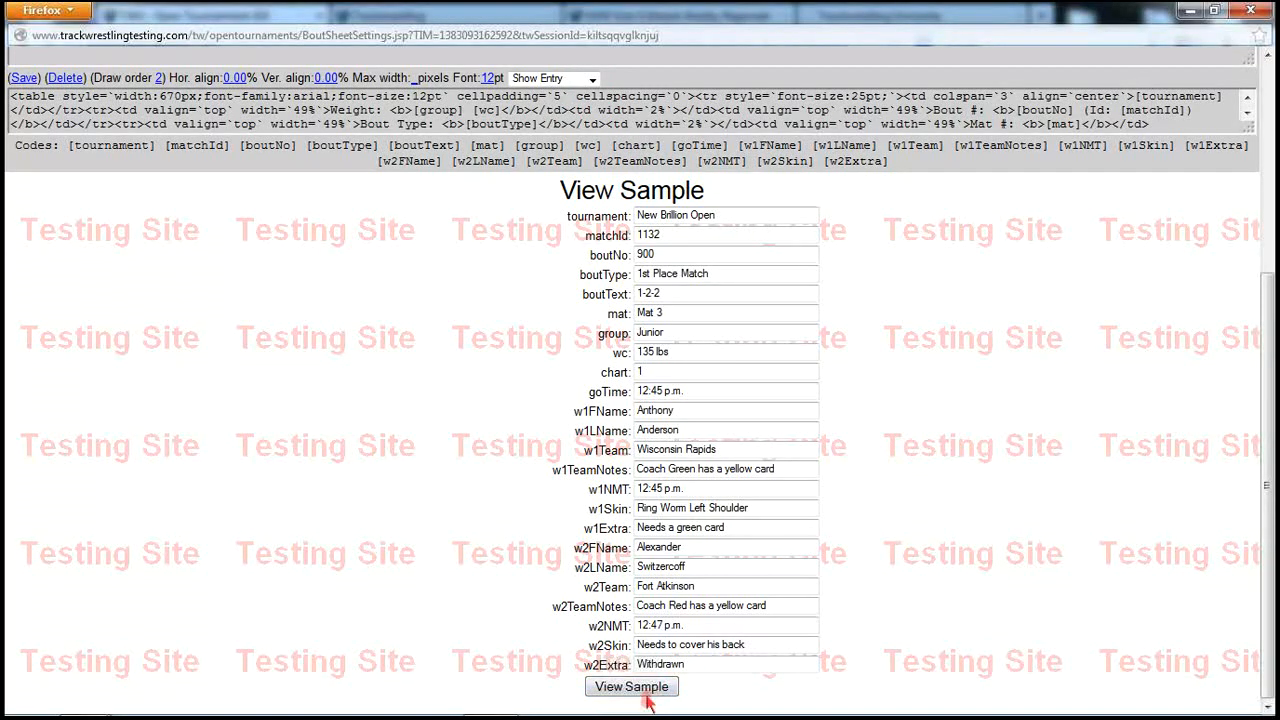
pyautogui.scroll(5, 920, 316)
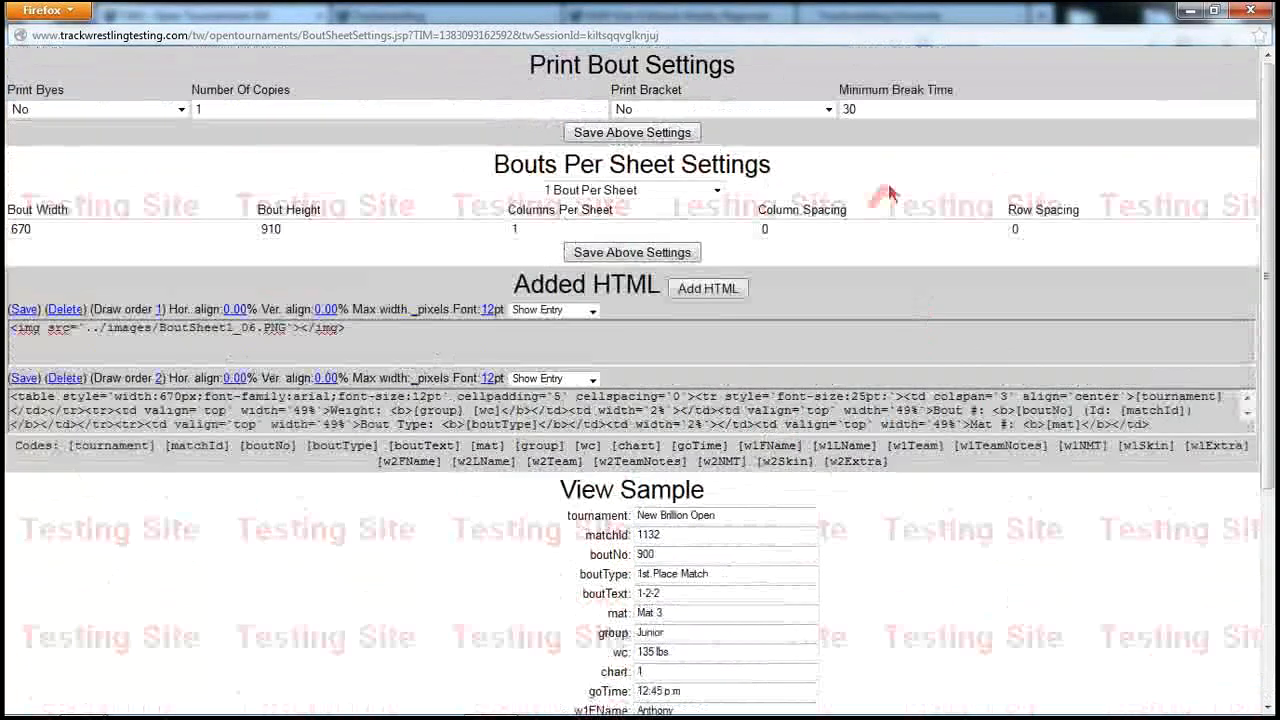
# Close the Print Bout Settings and Print Bout Sheets windows
pyautogui.click(1250, 10)
pyautogui.click(1079, 94)
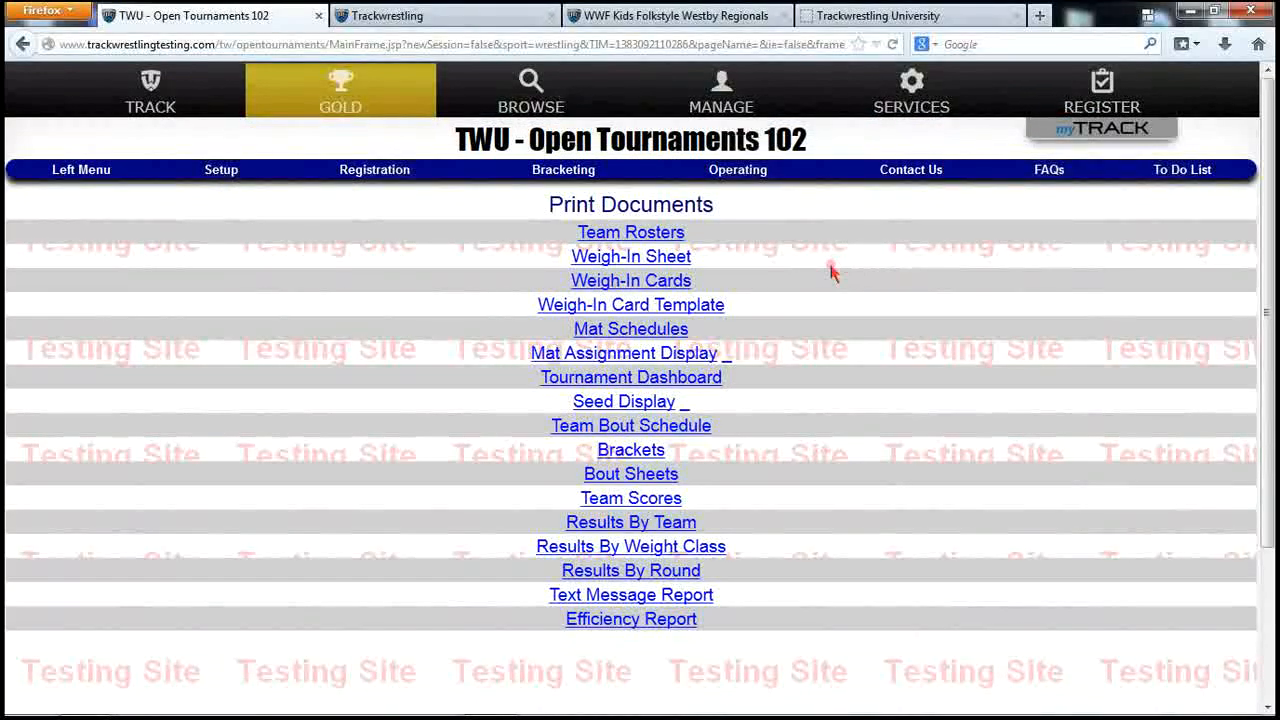
# Look up bout 2003 in the Bout Entry Wizard
pyautogui.click(748, 178)
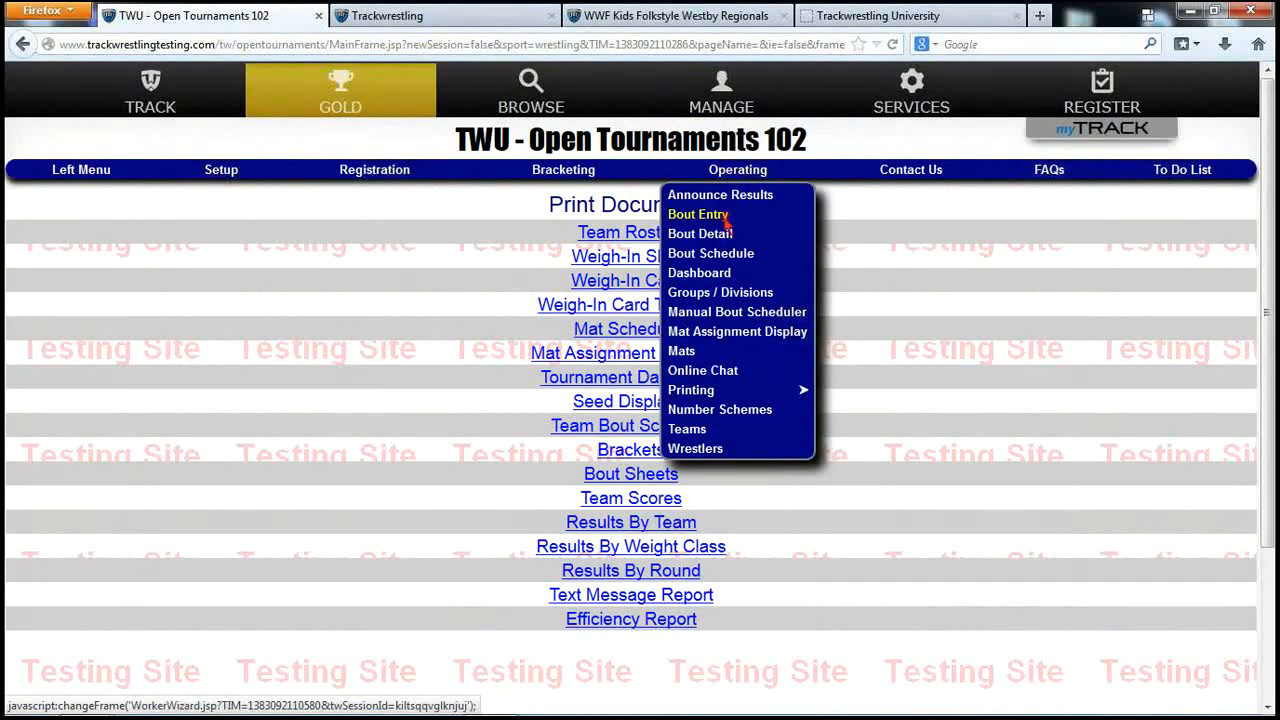
pyautogui.click(722, 215)
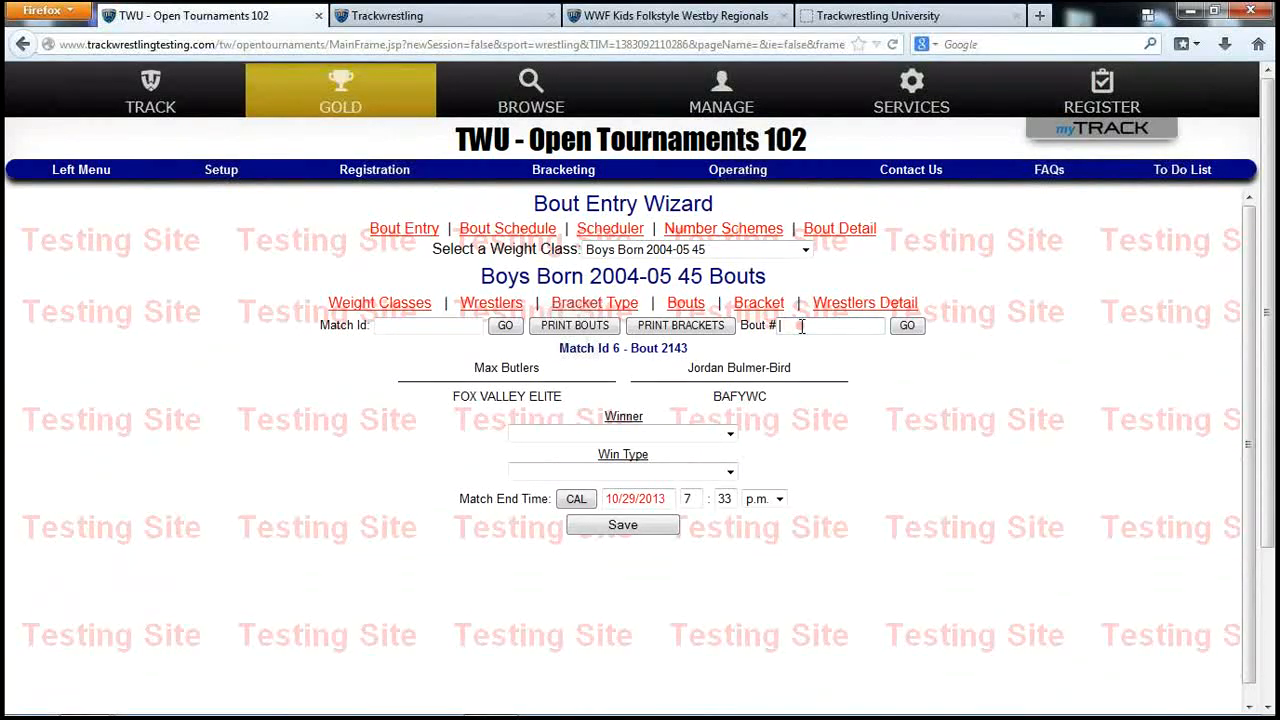
pyautogui.write('03')
pyautogui.click(906, 327)
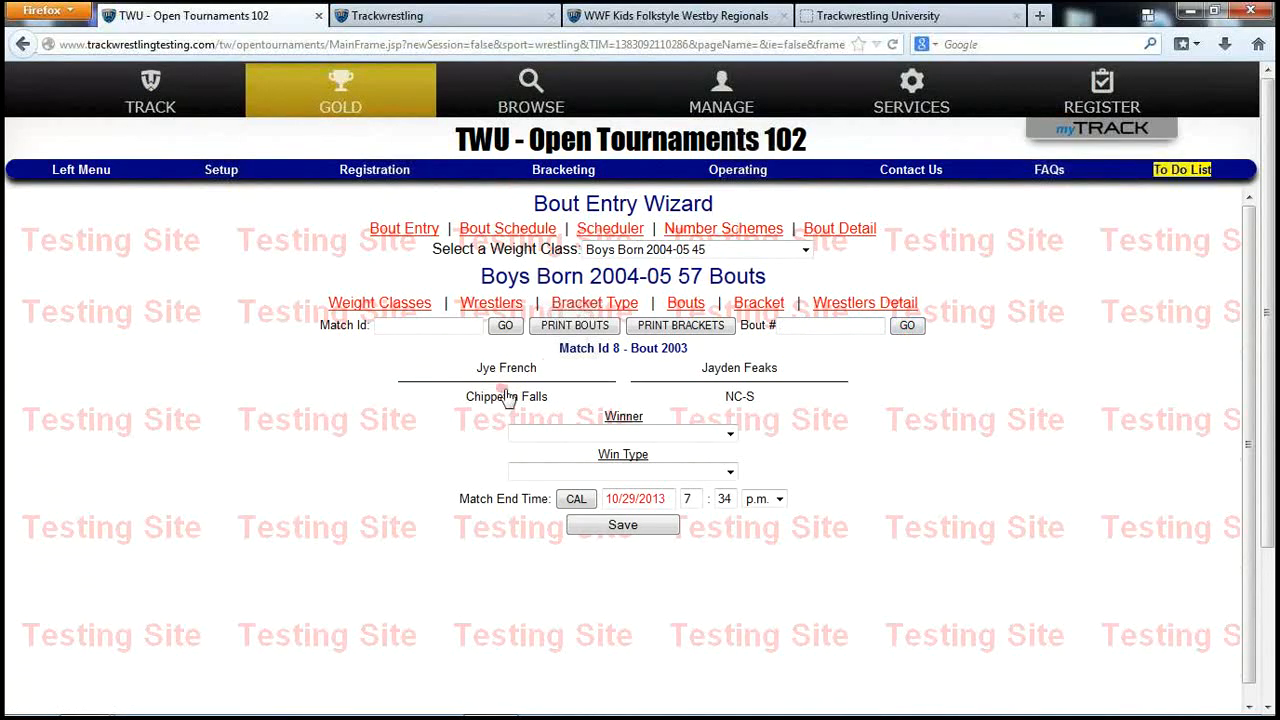
# Record bout 2003 as a 9–3 decision win for the NC-S wrestler and save
pyautogui.click(735, 395)
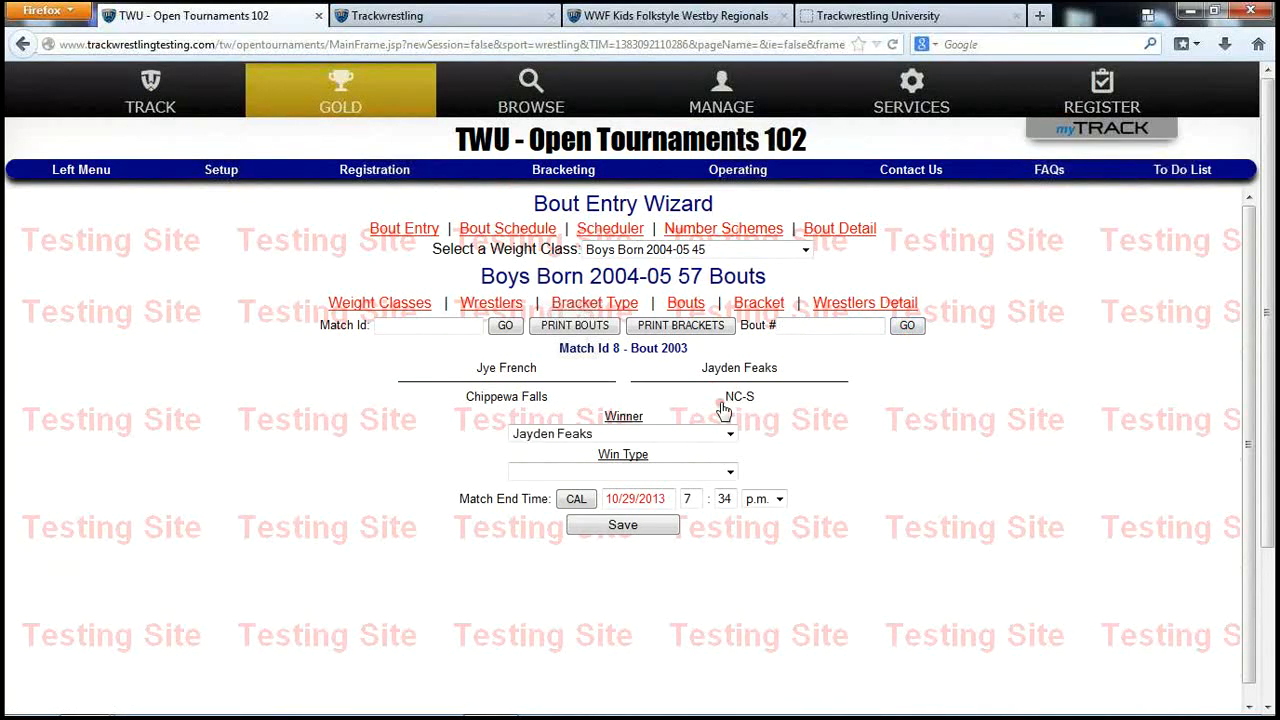
pyautogui.click(672, 471)
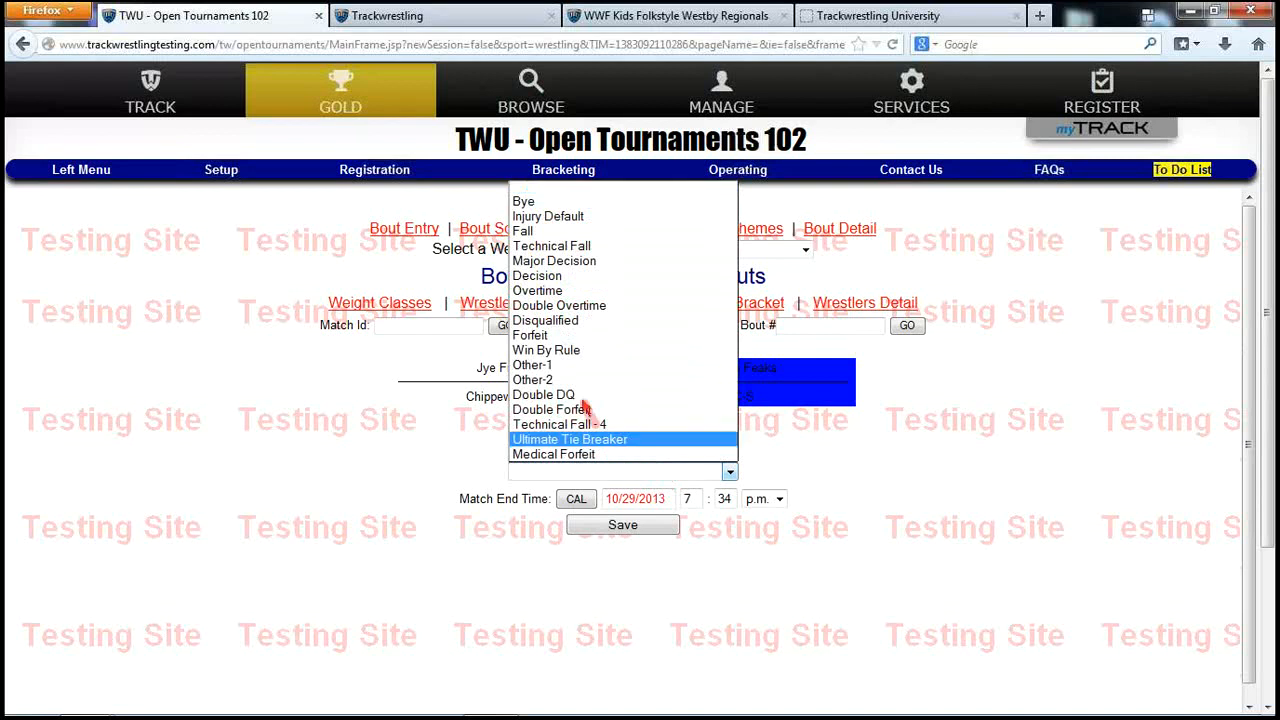
pyautogui.click(558, 276)
pyautogui.click(535, 509)
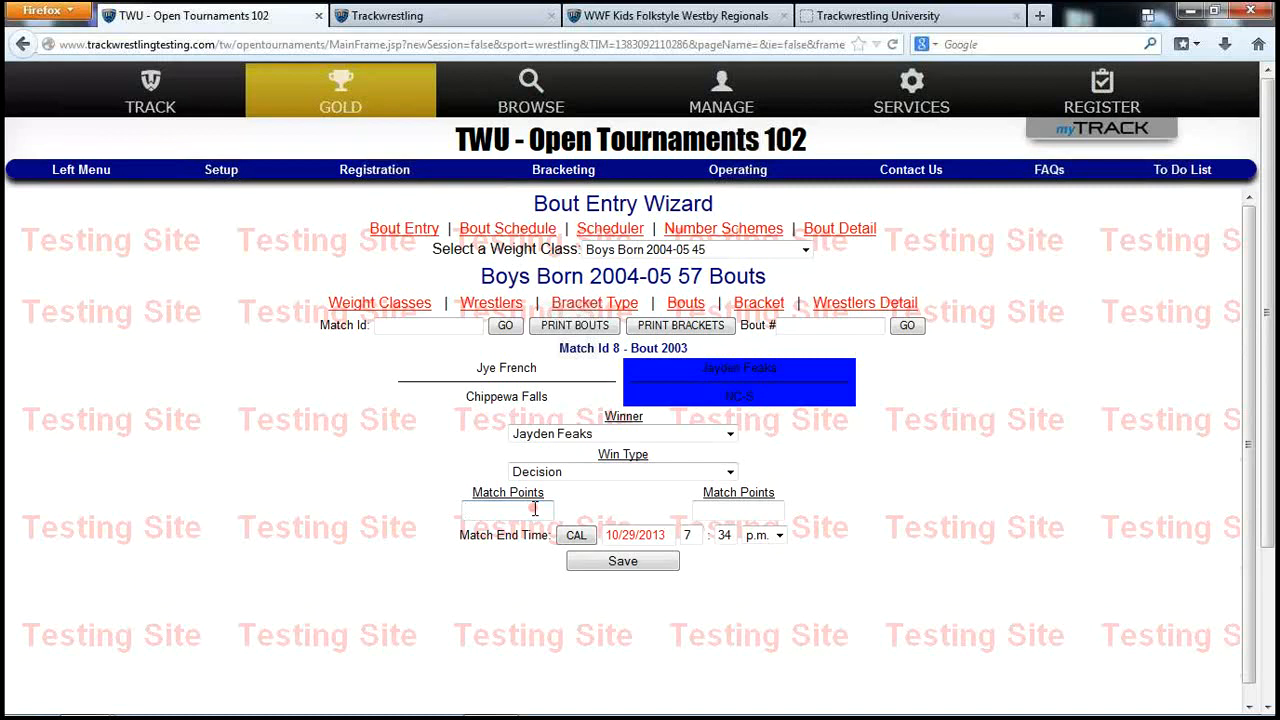
pyautogui.write('3')
pyautogui.click(708, 510)
pyautogui.write('9')
pyautogui.click(662, 563)
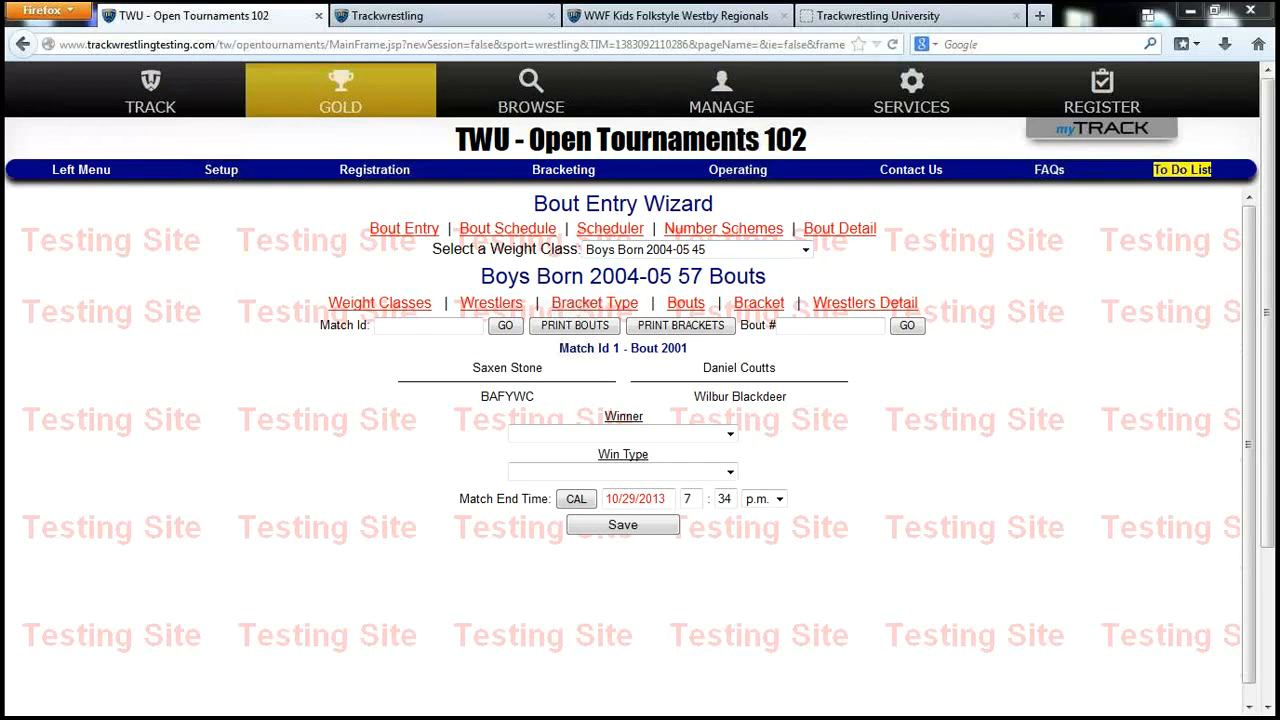
# Randomly enter results for bouts 2001-2050 from Tournament Operations and acknowledge the notices
pyautogui.click(106, 176)
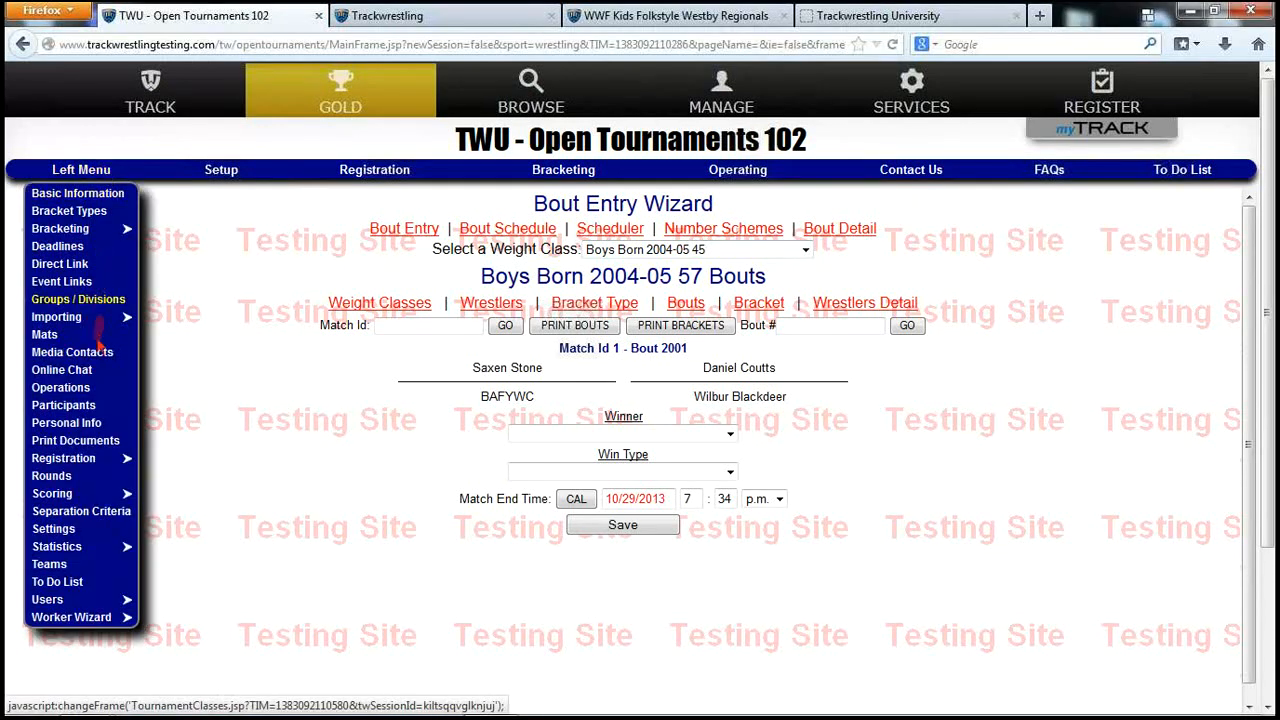
pyautogui.click(84, 389)
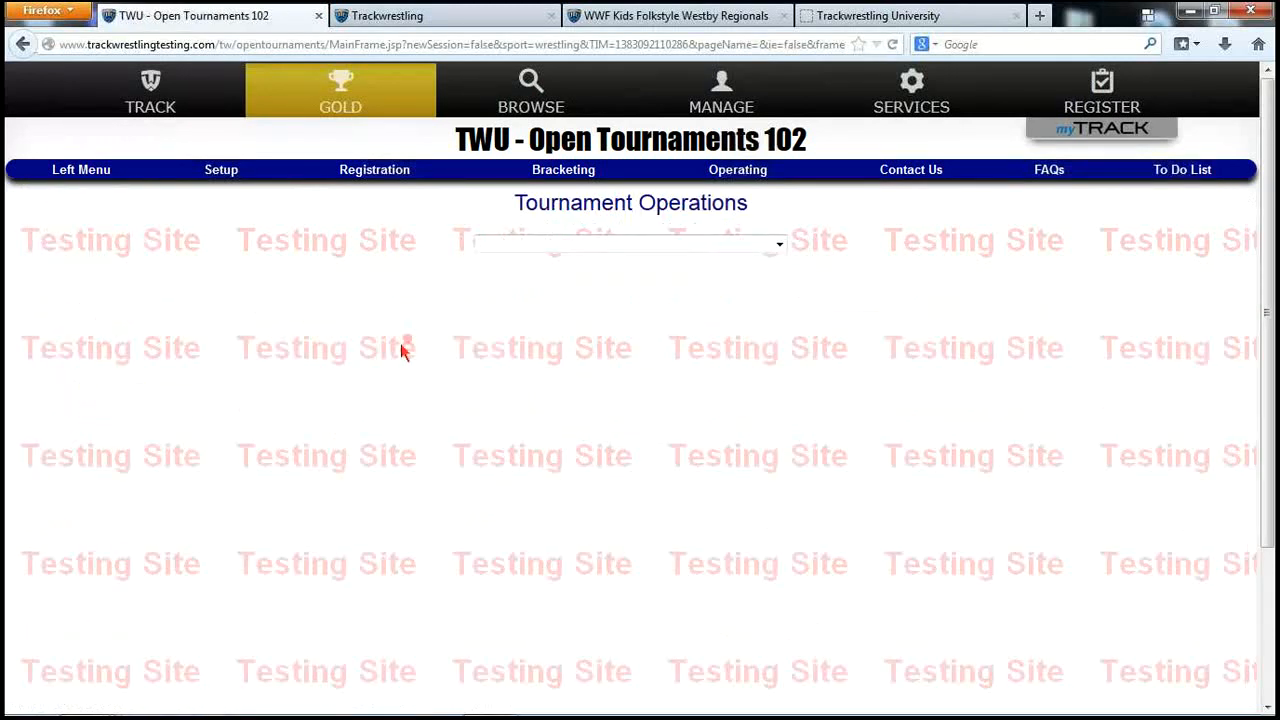
pyautogui.click(555, 247)
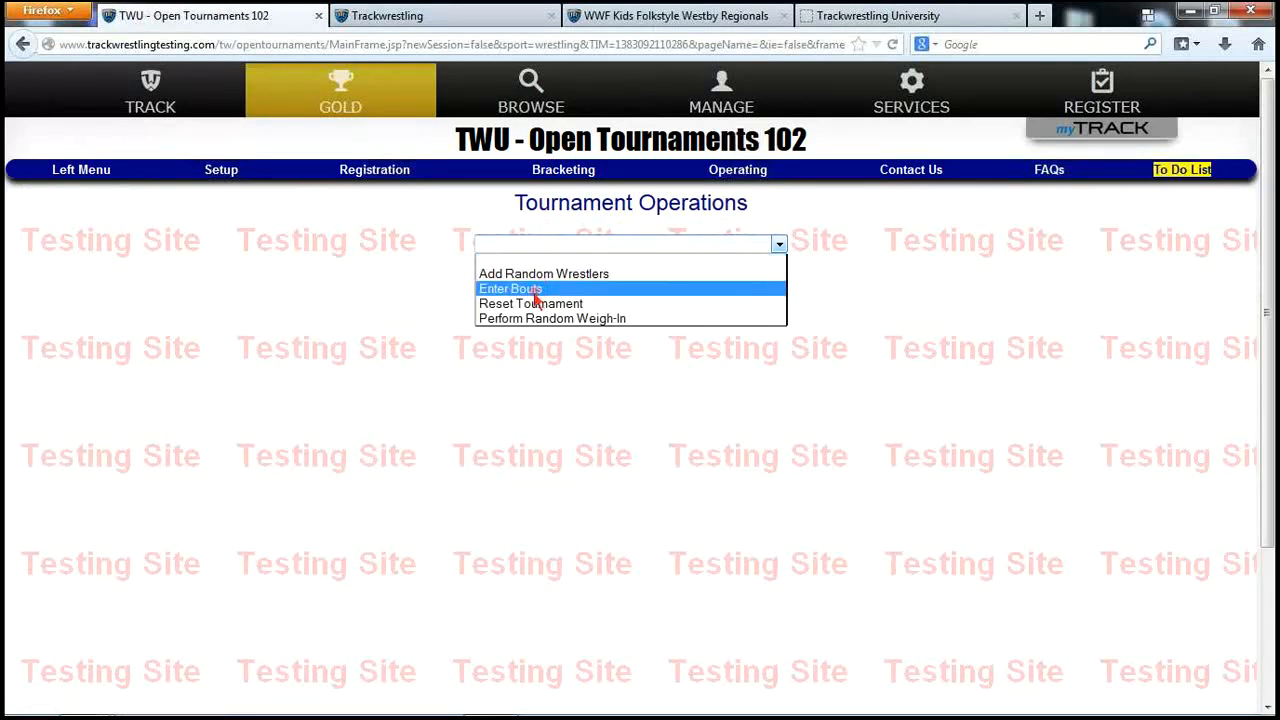
pyautogui.click(536, 290)
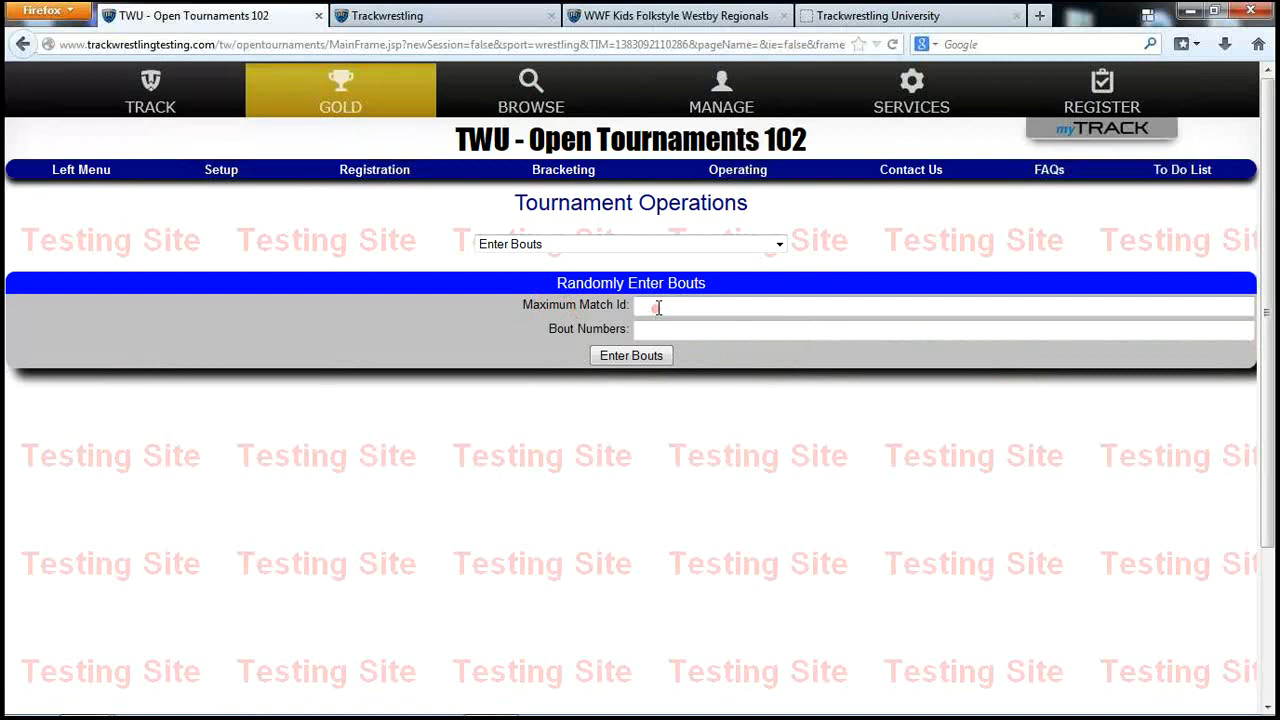
pyautogui.click(658, 307)
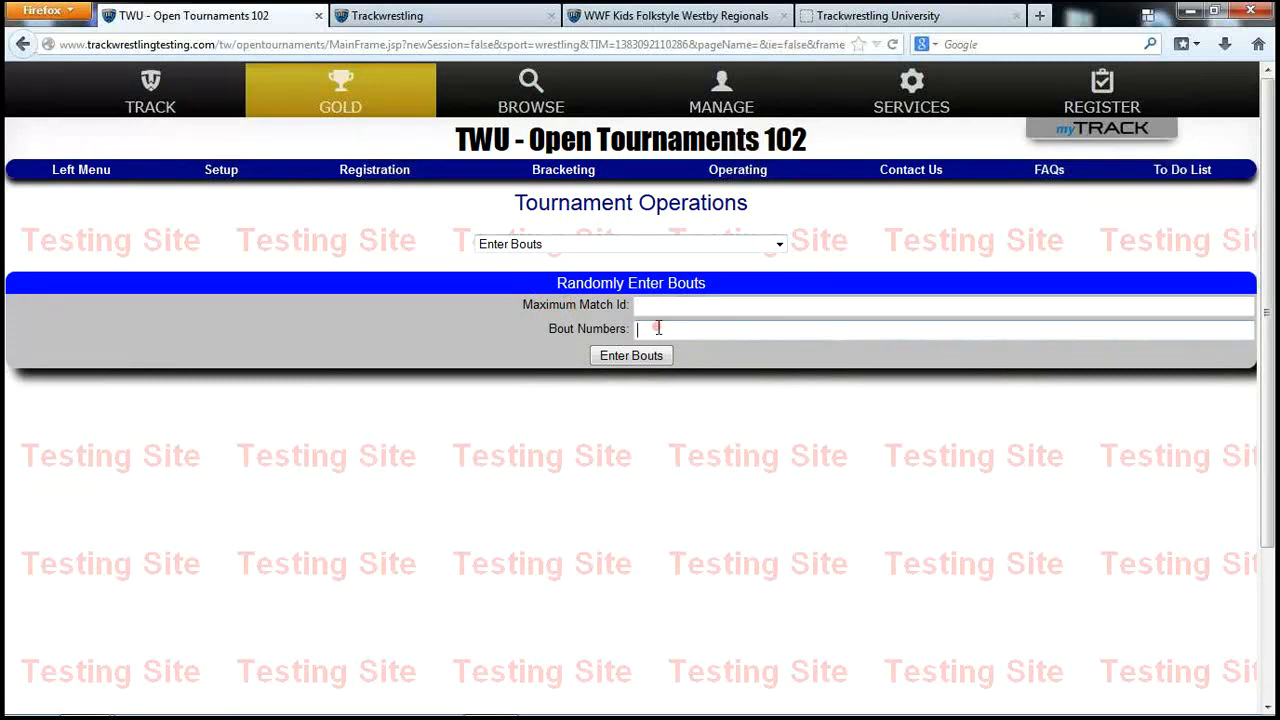
pyautogui.write('2')
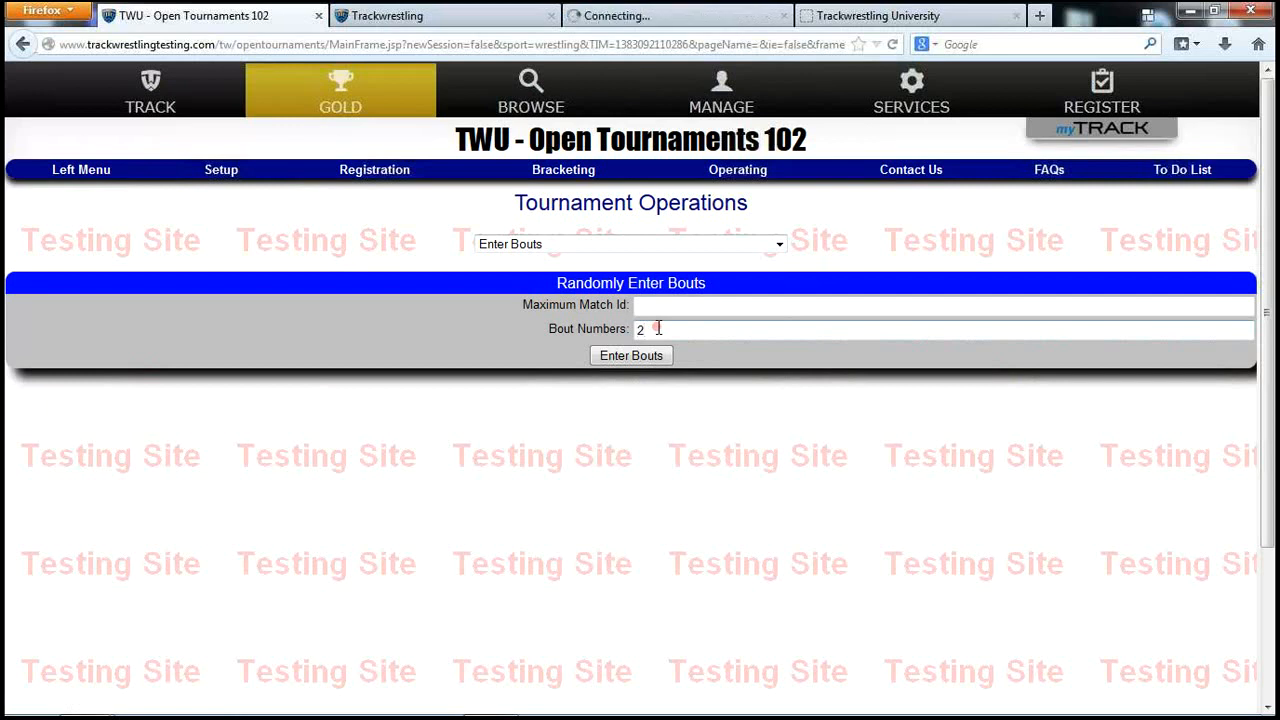
pyautogui.write('001-')
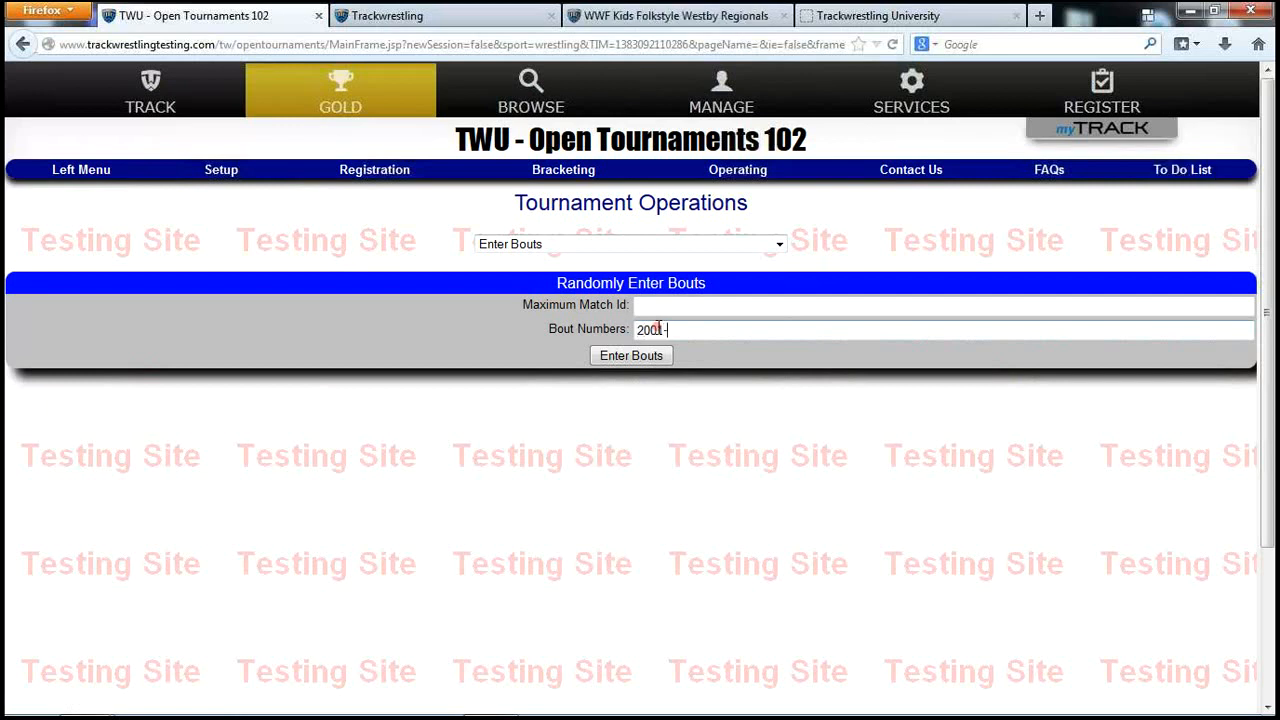
pyautogui.write('2050')
pyautogui.click(641, 360)
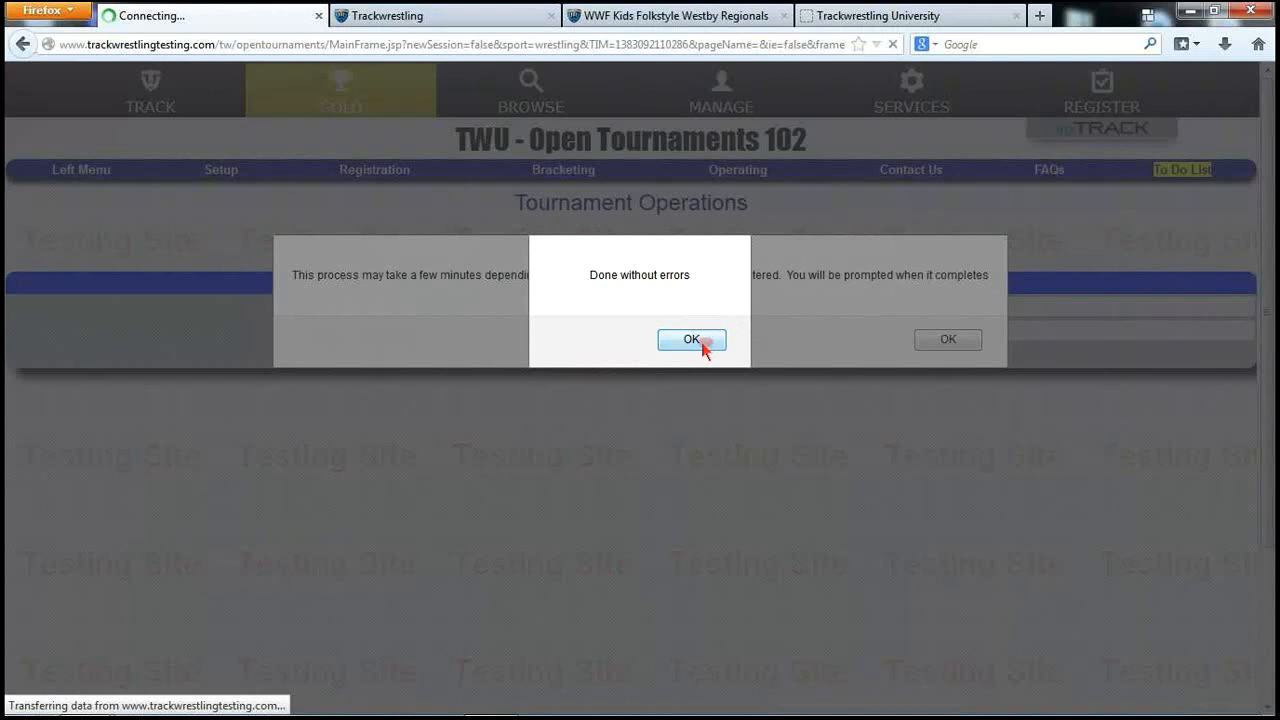
pyautogui.click(700, 343)
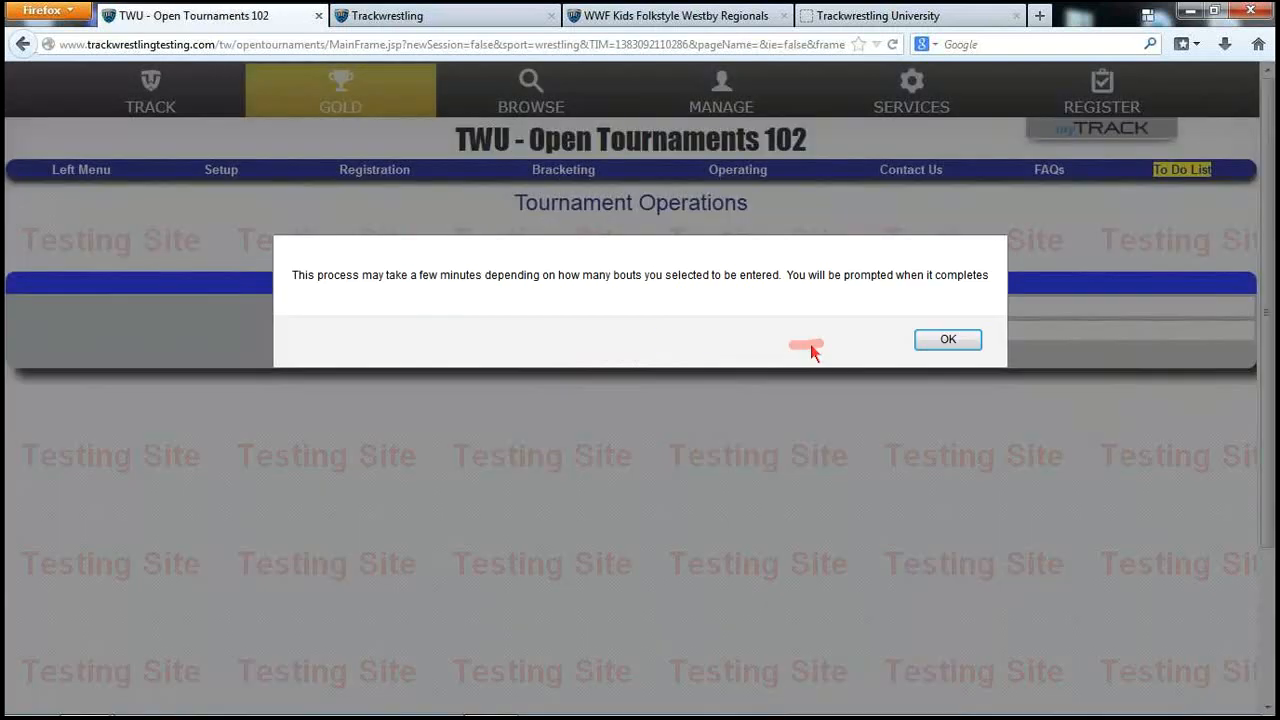
pyautogui.click(947, 339)
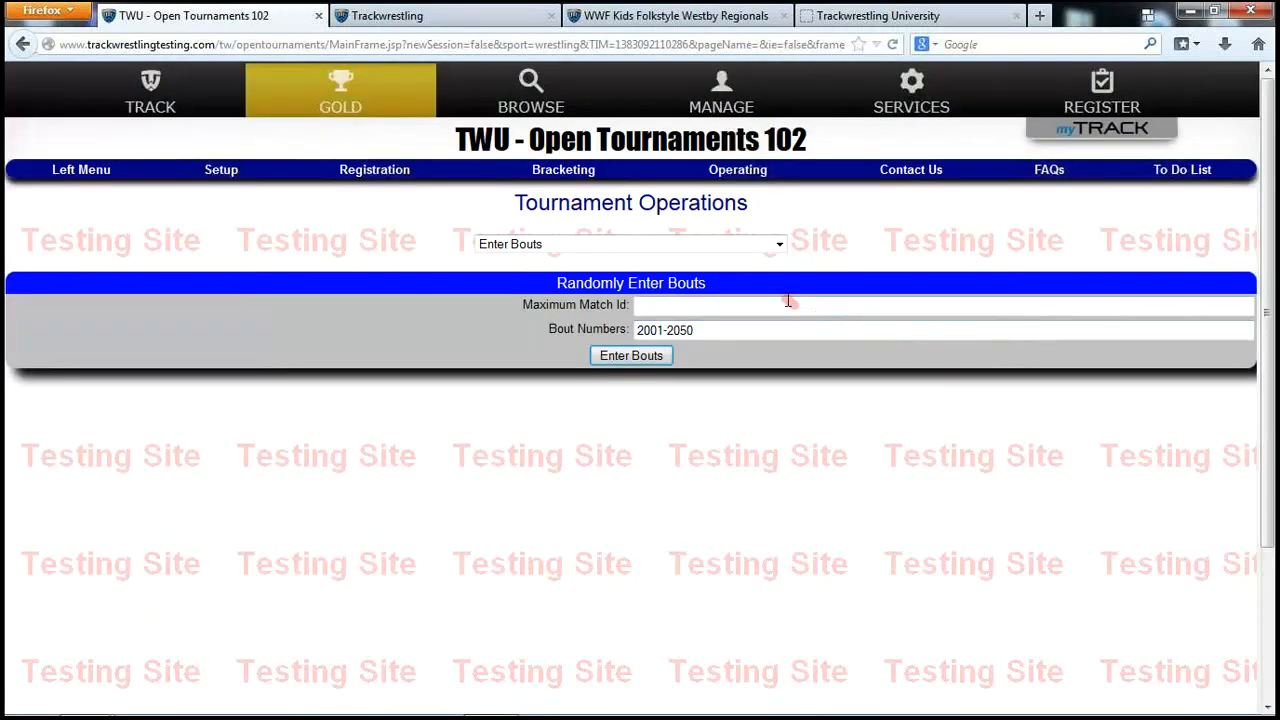
pyautogui.click(752, 176)
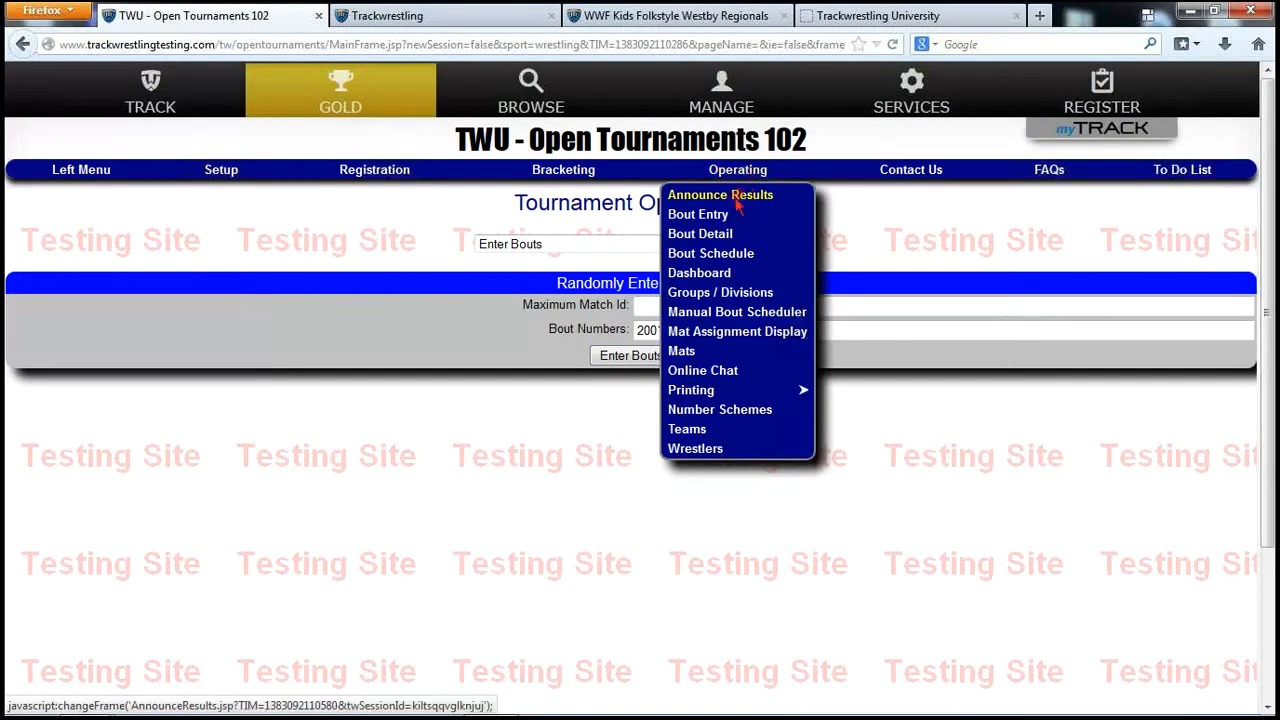
# Open the bout schedule and scroll through the Mat Schedule Wizard's completed and open bouts
pyautogui.click(732, 253)
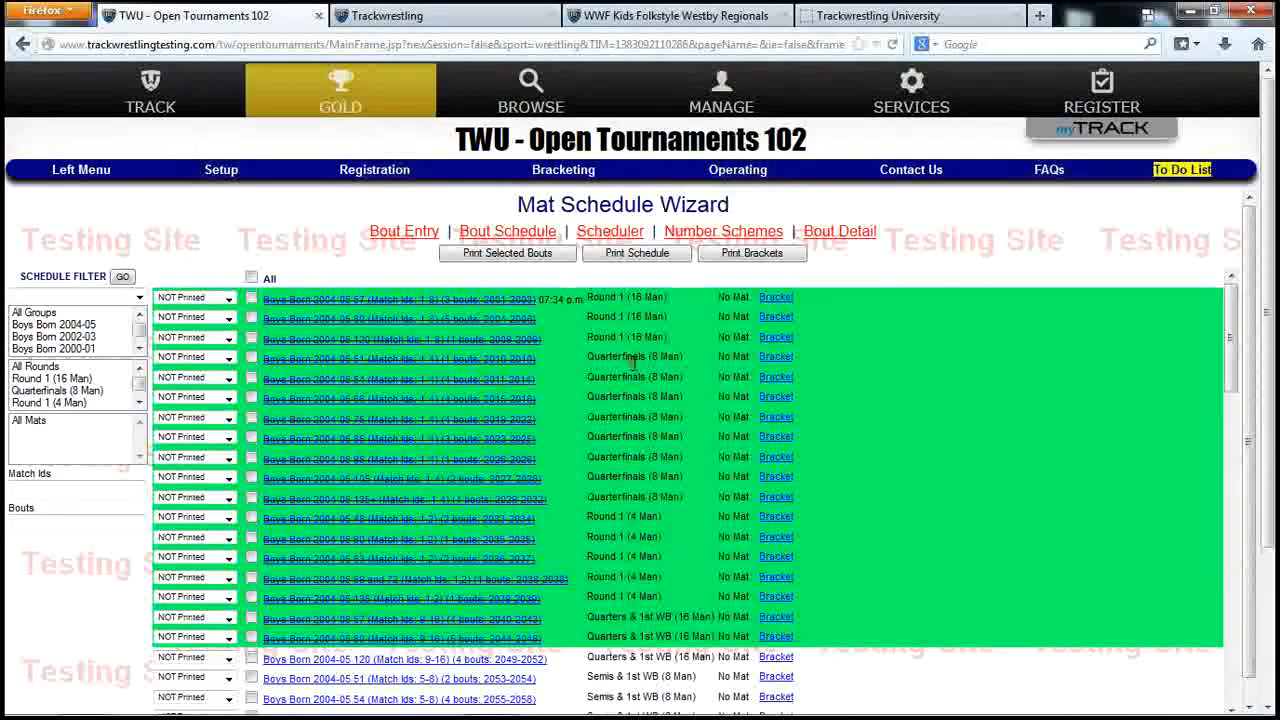
pyautogui.scroll(-4, 638, 418)
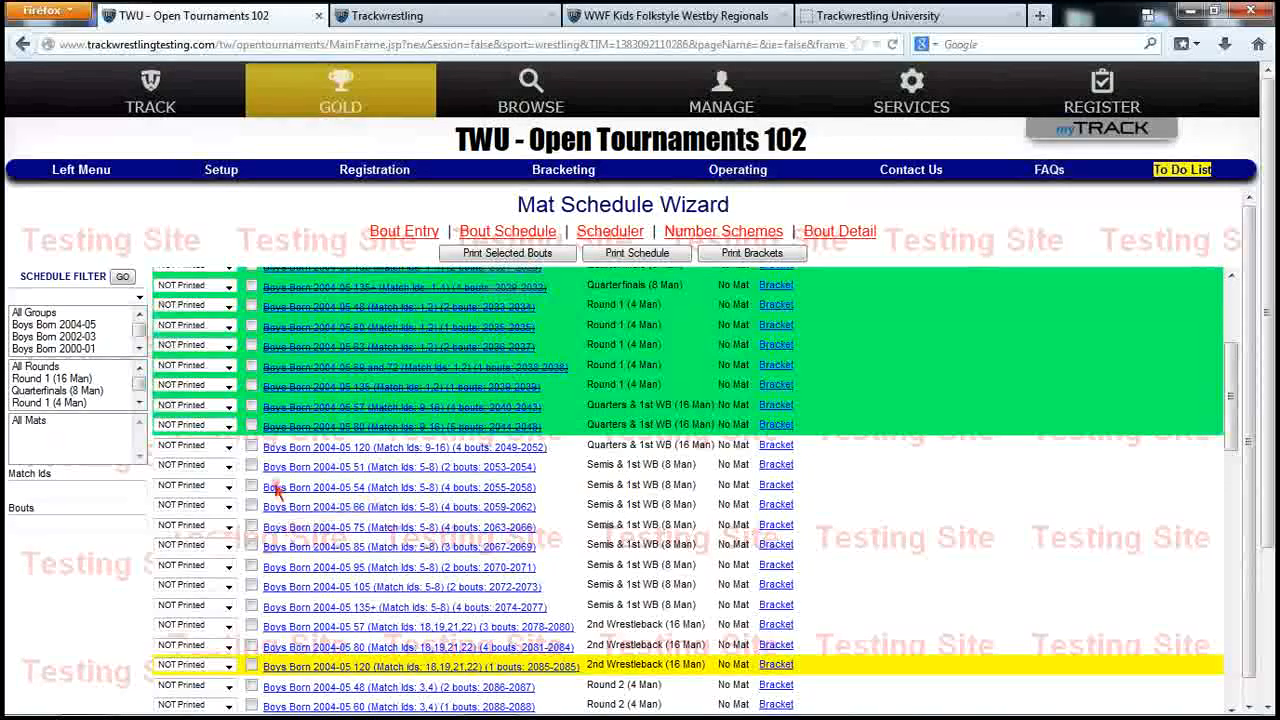
pyautogui.scroll(-2, 580, 505)
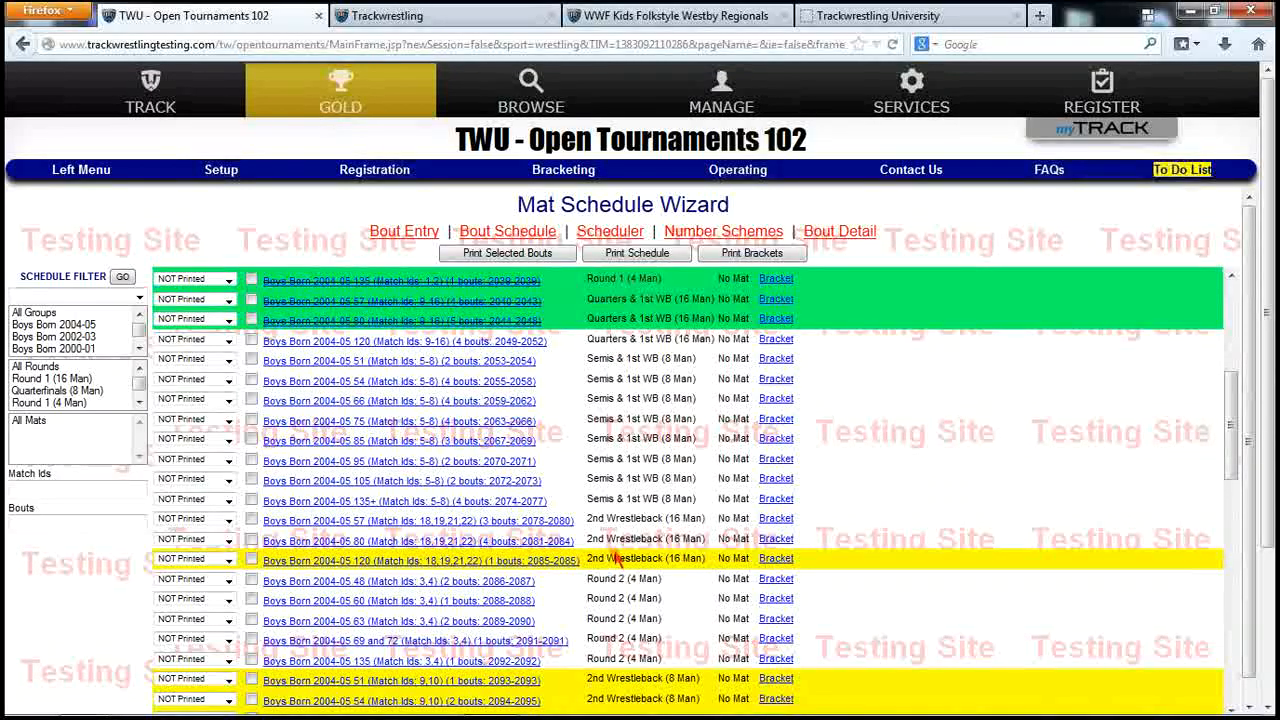
pyautogui.scroll(4, 834, 443)
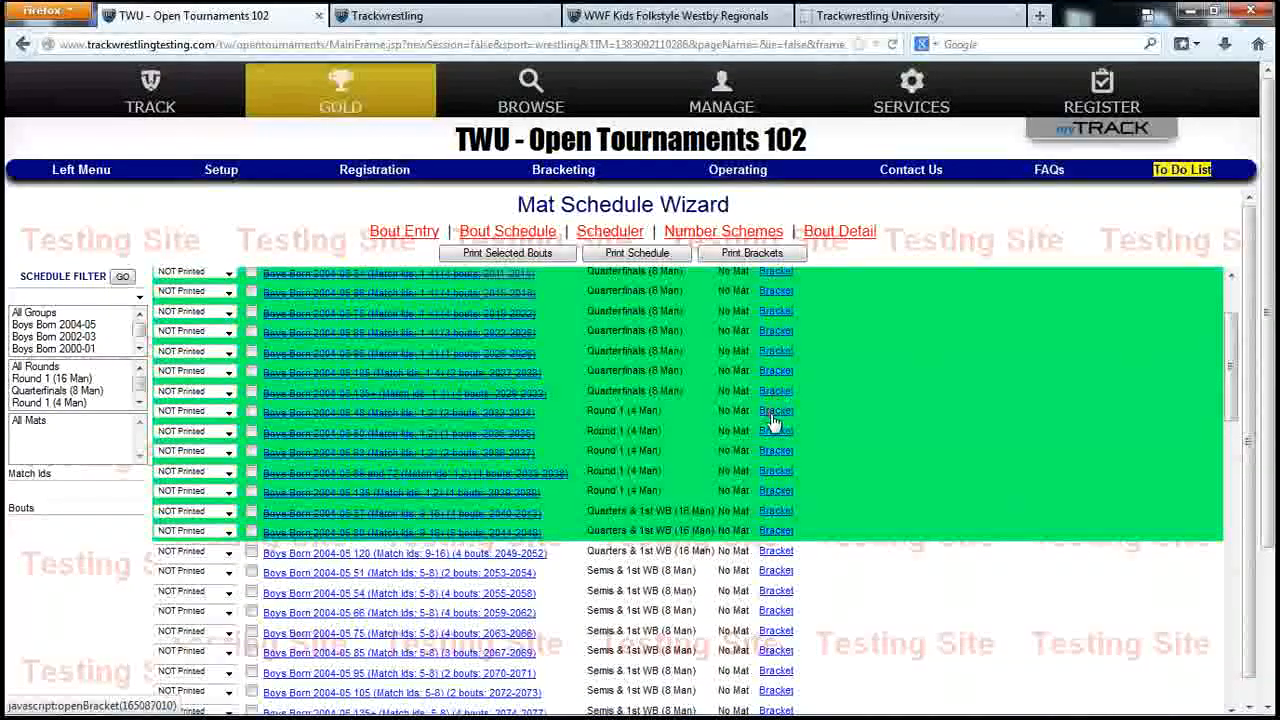
# Record bout 2033 in the Boys Born 2004-05 48 bracket as a top-wrestler win, 3–2
pyautogui.click(775, 412)
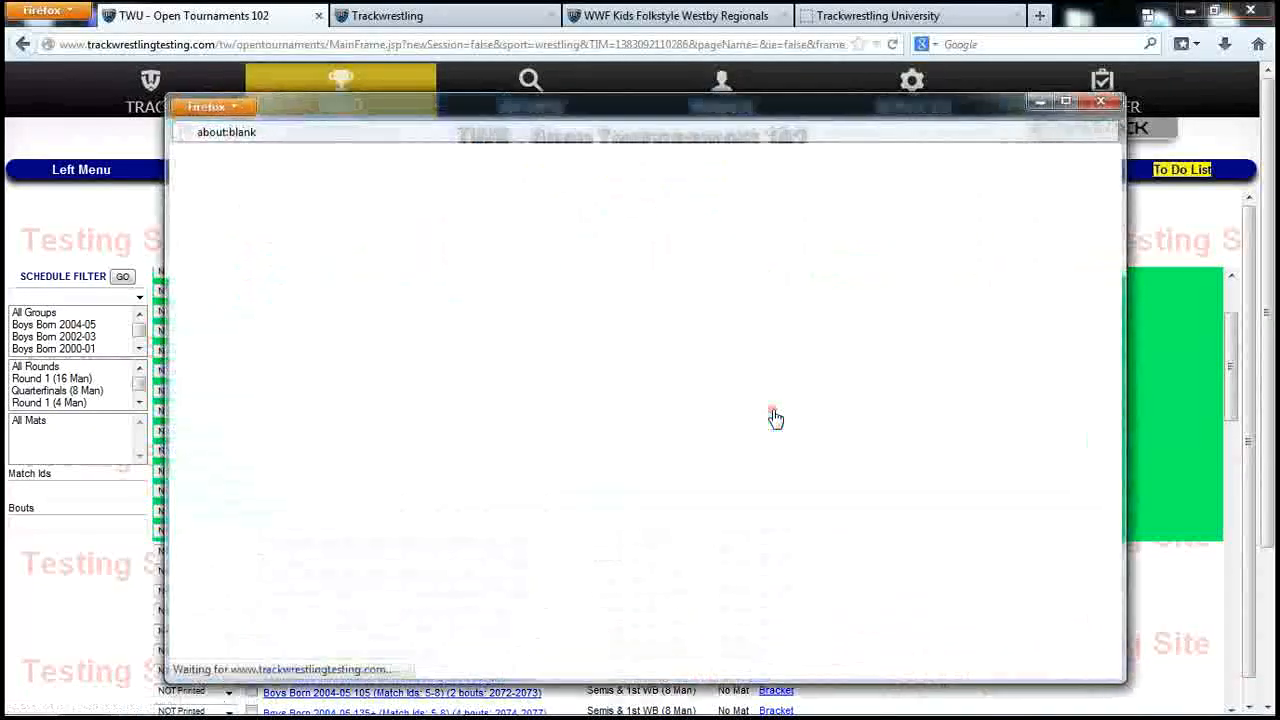
pyautogui.click(646, 303)
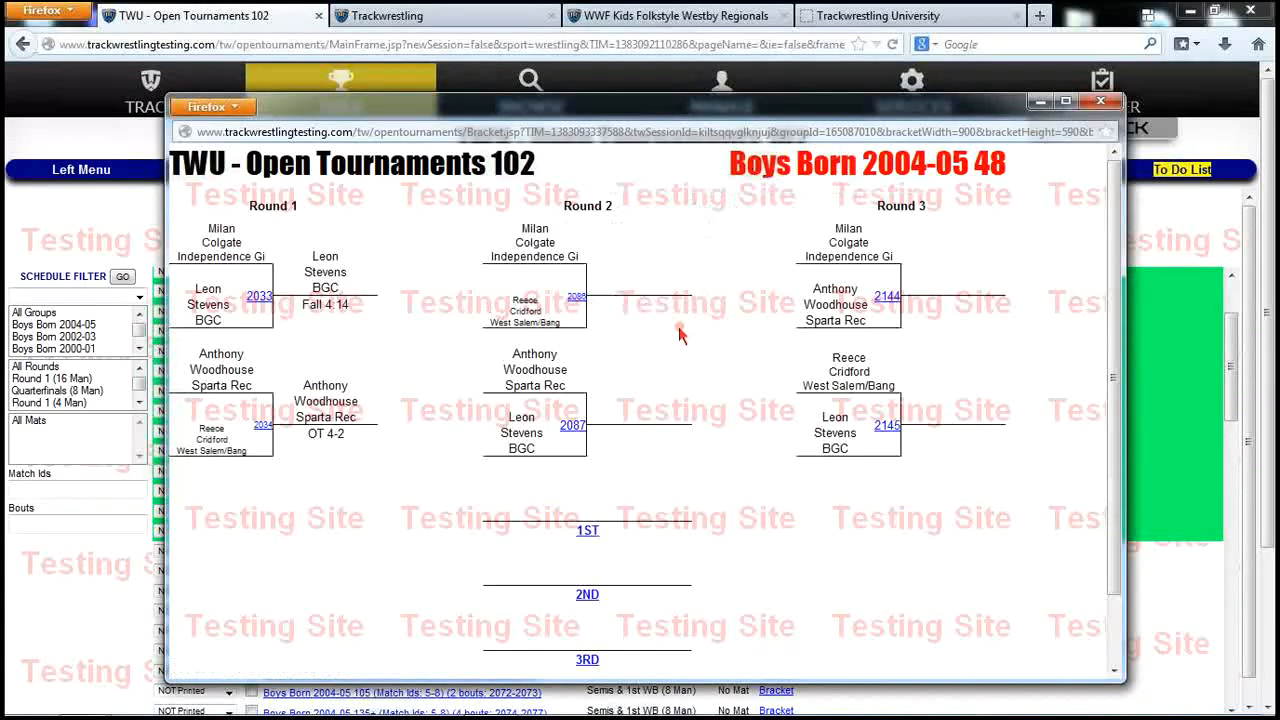
pyautogui.click(258, 298)
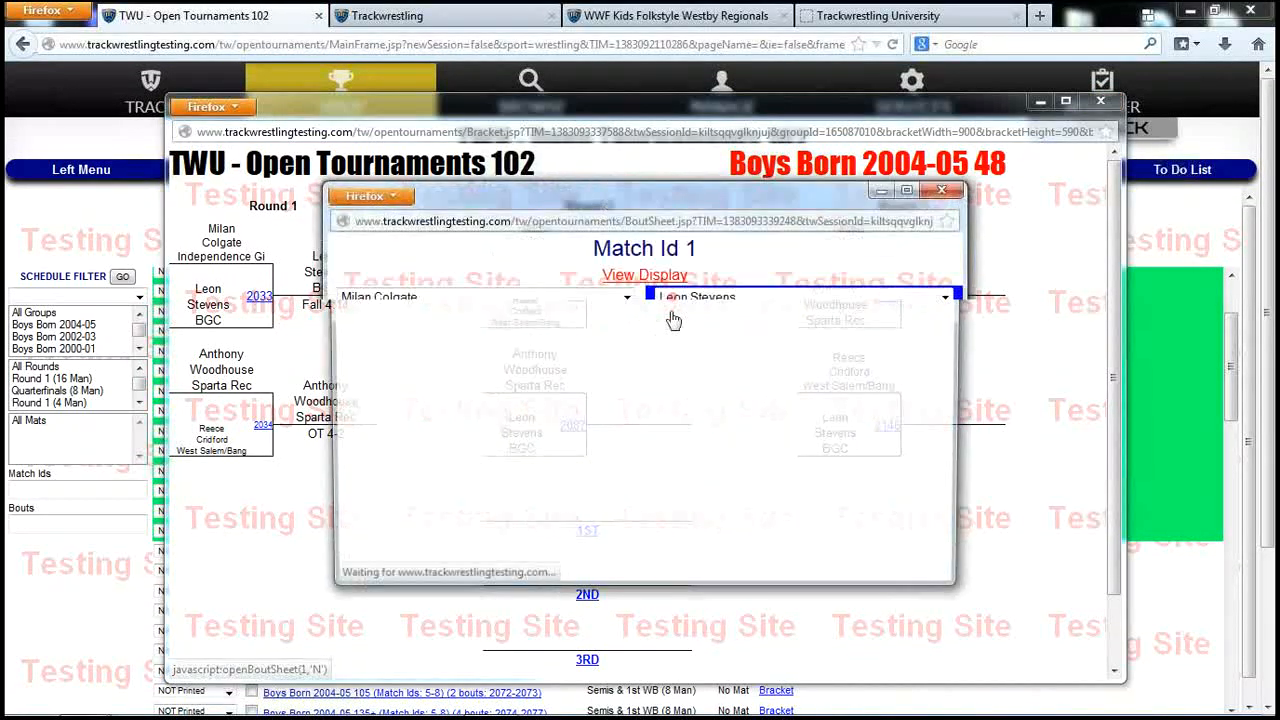
pyautogui.click(537, 337)
pyautogui.moveTo(464, 470); pyautogui.dragTo(430, 468)
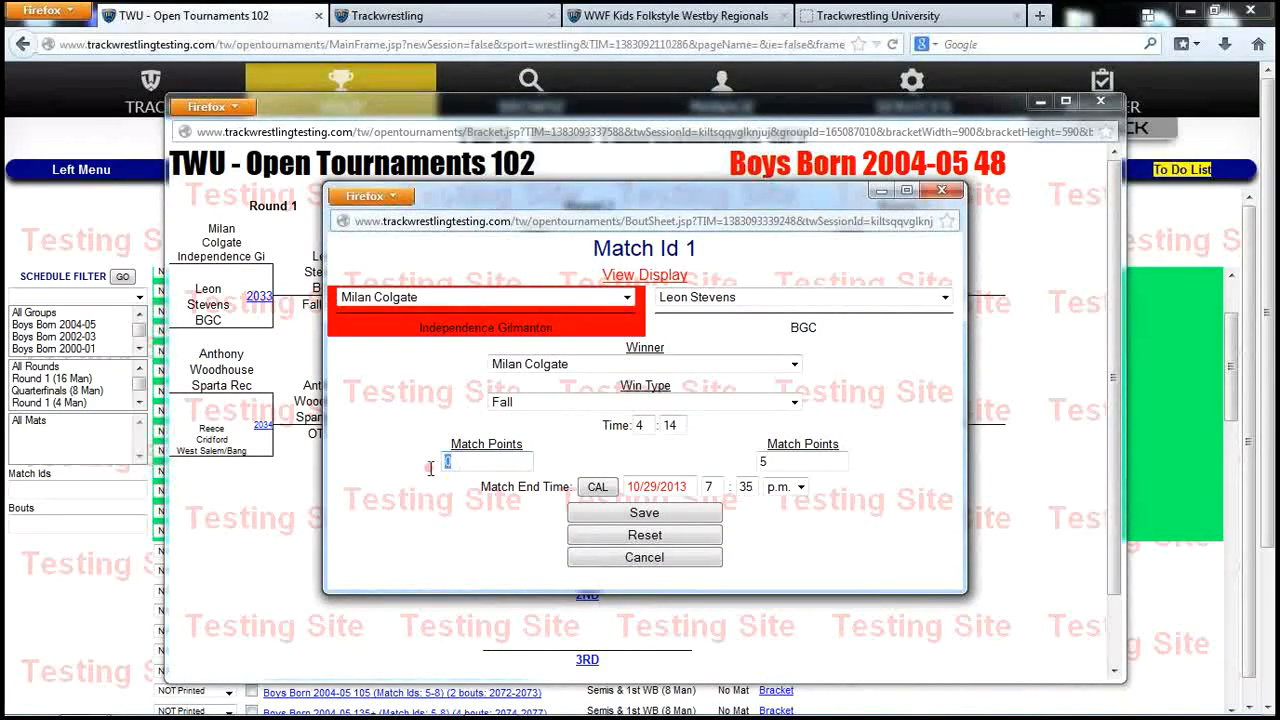
pyautogui.write('3')
pyautogui.moveTo(768, 461); pyautogui.dragTo(724, 482)
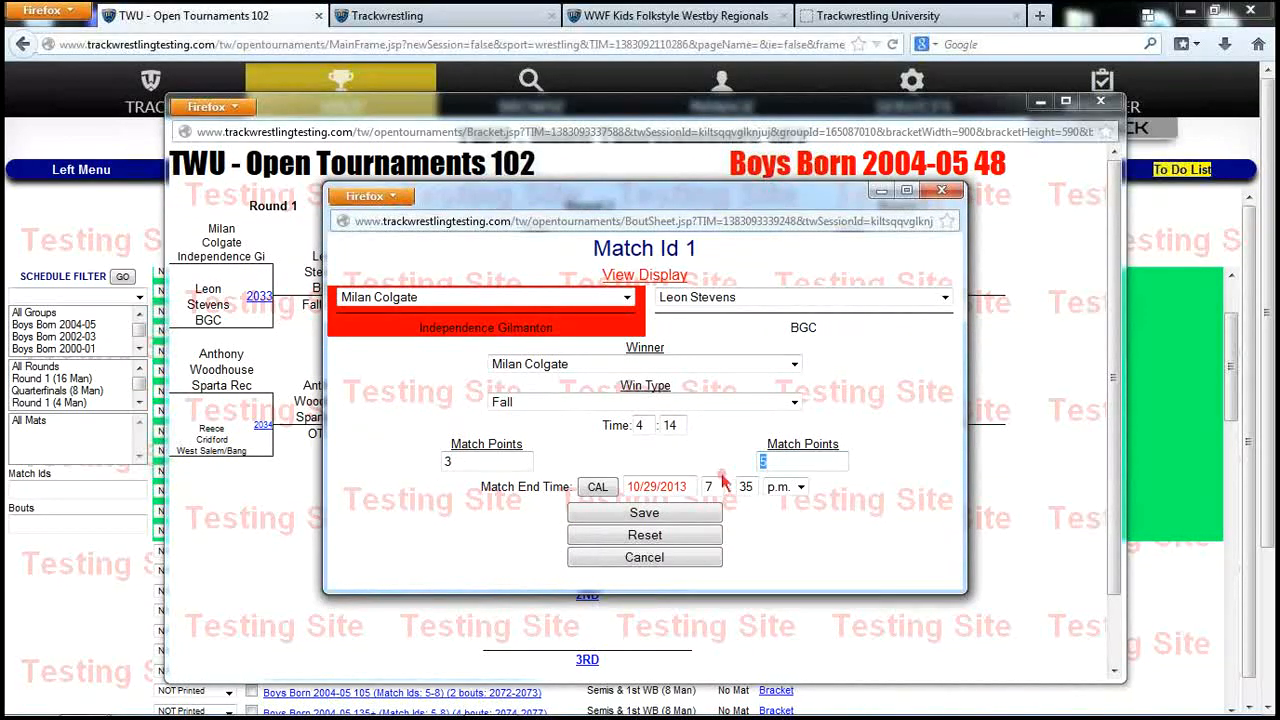
pyautogui.click(653, 514)
pyautogui.click(768, 380)
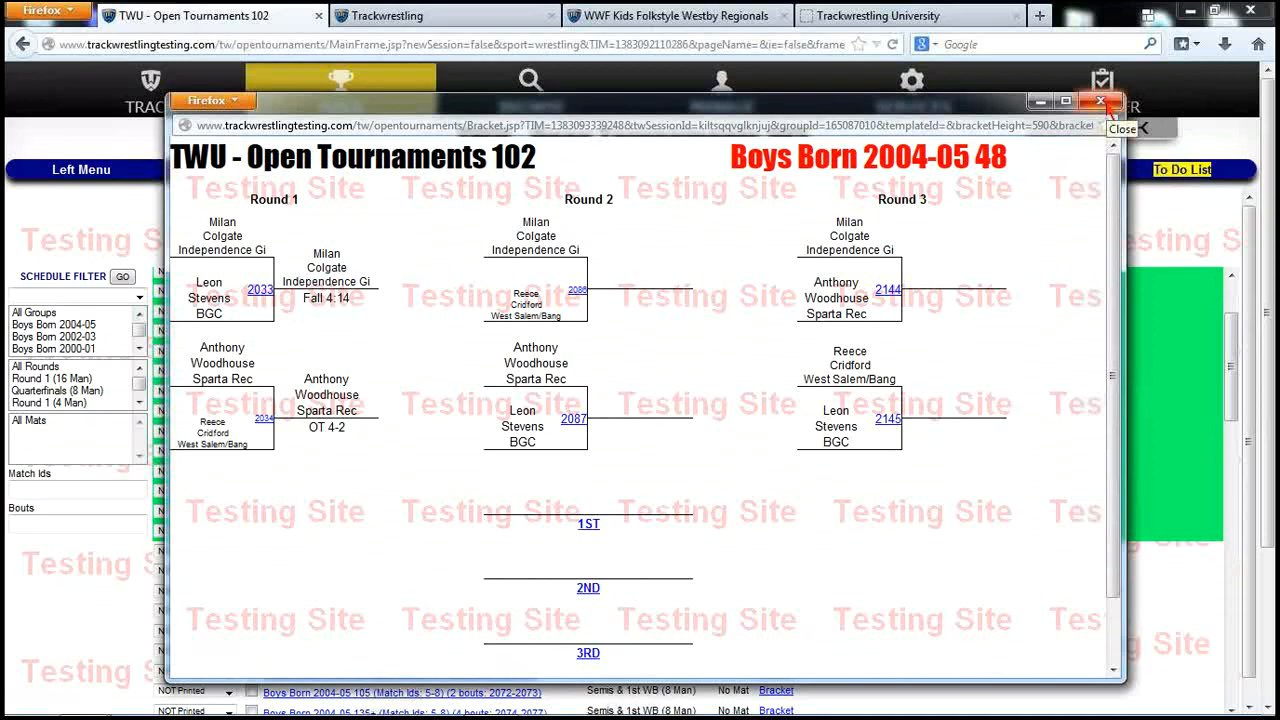
pyautogui.click(1103, 103)
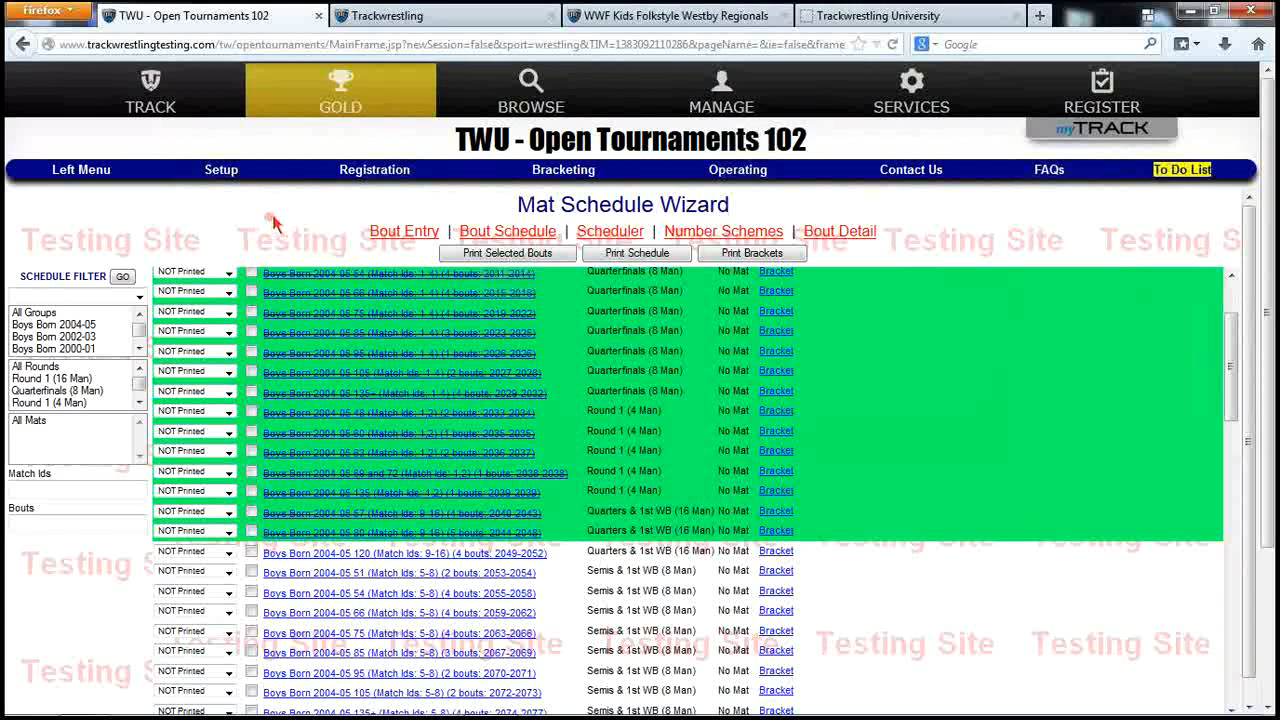
# Review the bracket types: 16 Man WB-2nd Place 6, 4 Man Round Robin, 8 Man WB-2nd Place 6
pyautogui.moveTo(226, 177)
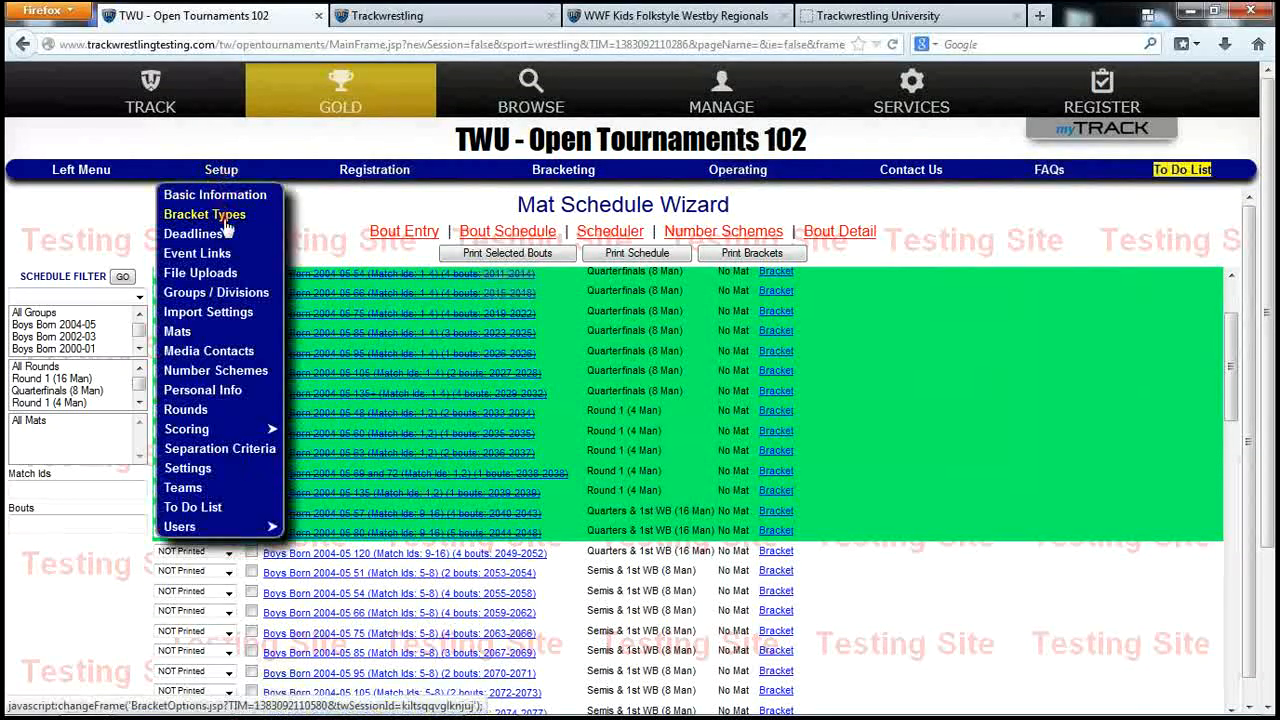
pyautogui.click(225, 220)
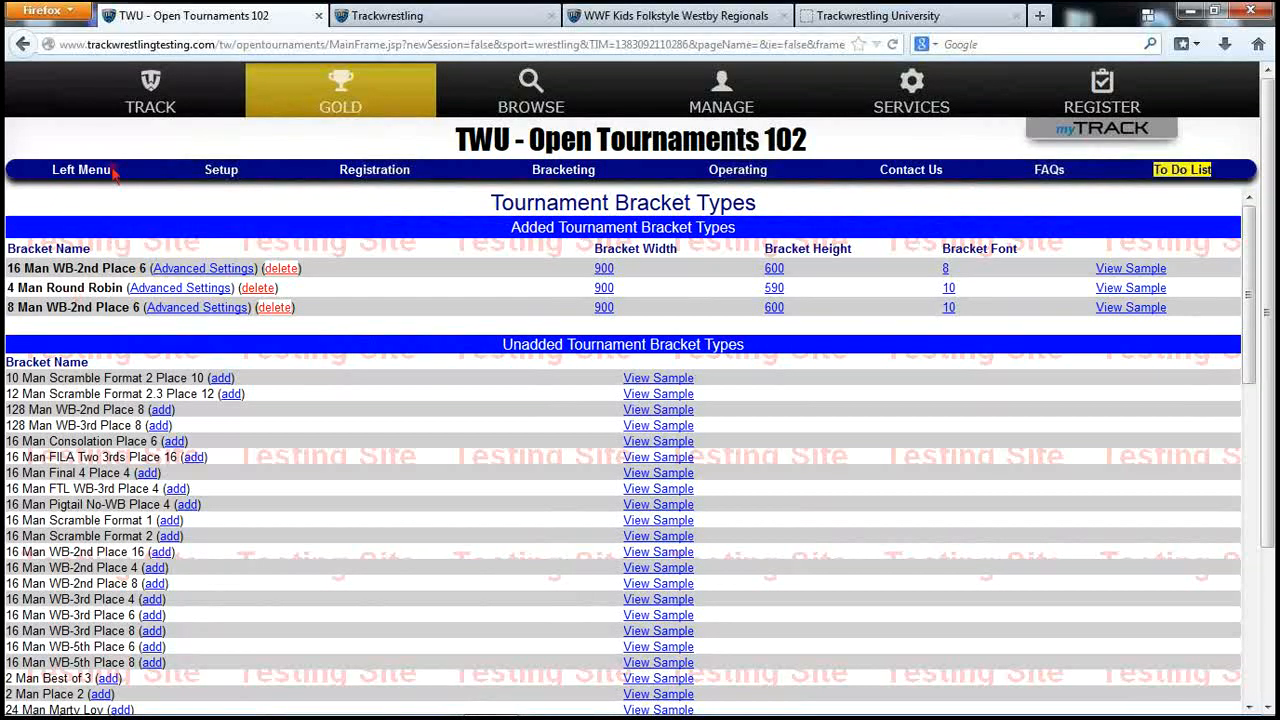
pyautogui.click(222, 175)
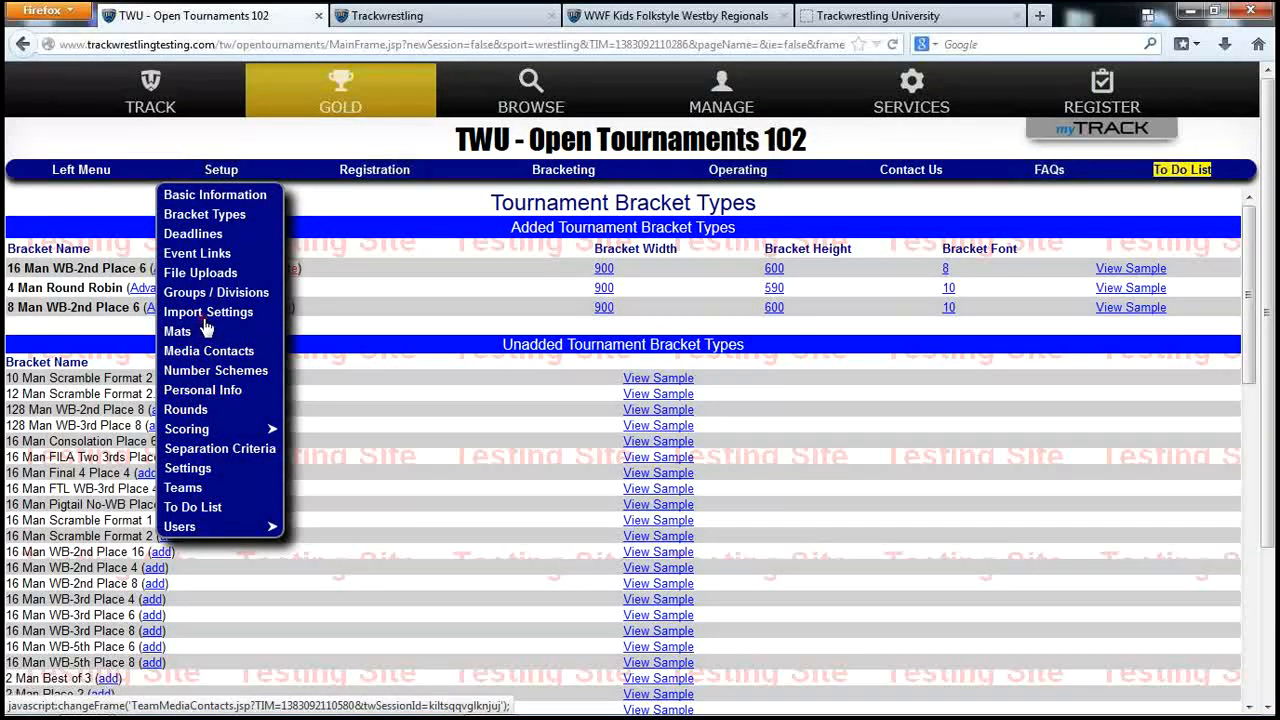
# Switch the Use Prelims tournament setting from No to Yes
pyautogui.click(188, 470)
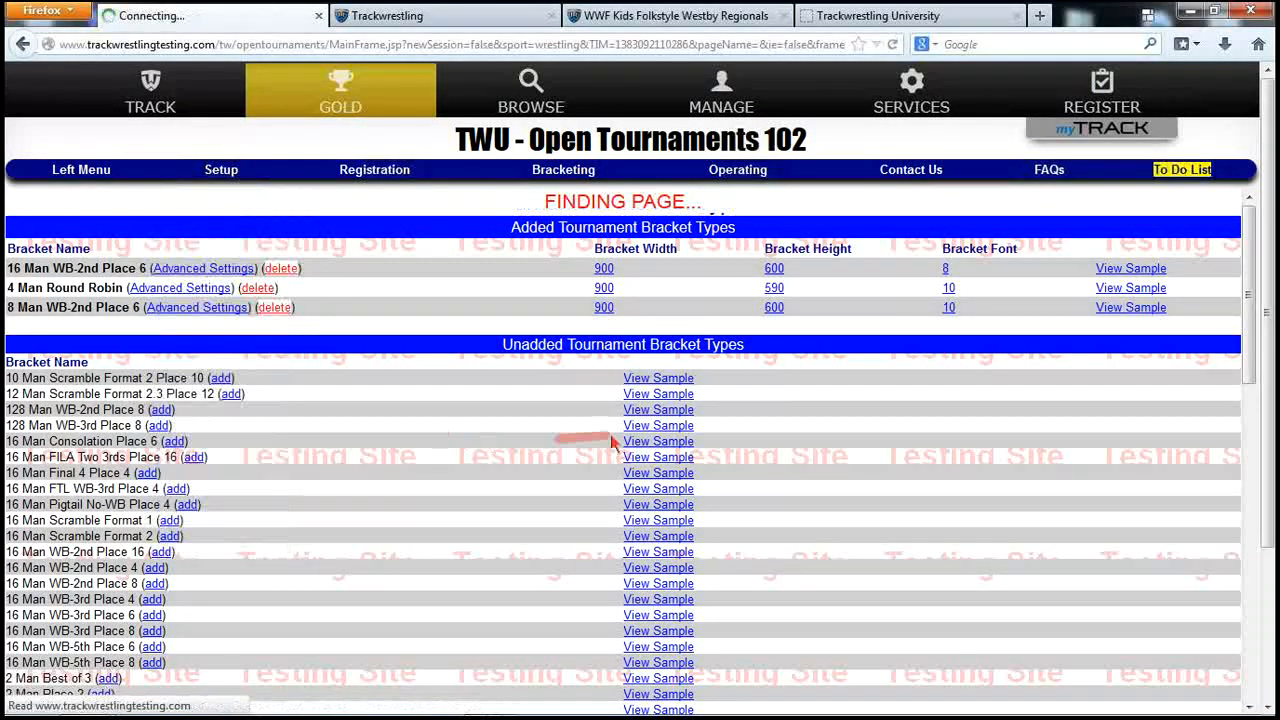
pyautogui.scroll(-3, 875, 450)
pyautogui.scroll(-5, 875, 450)
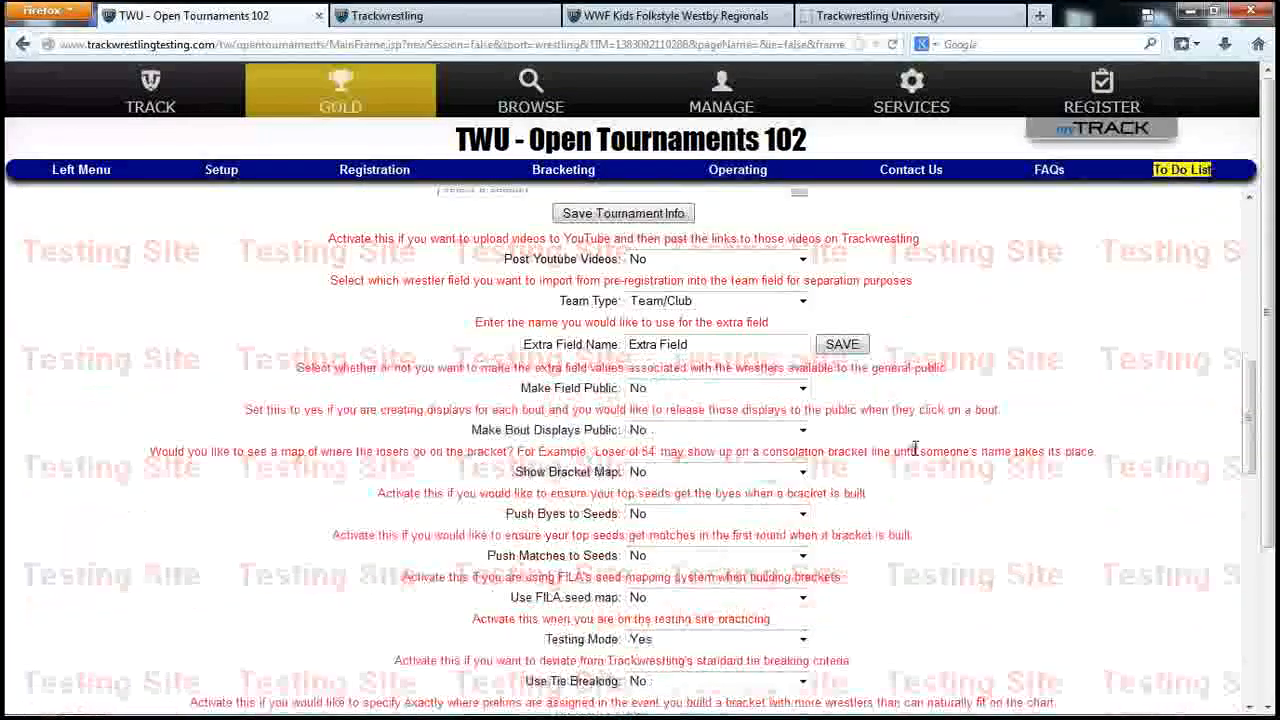
pyautogui.scroll(-3, 915, 450)
pyautogui.click(721, 515)
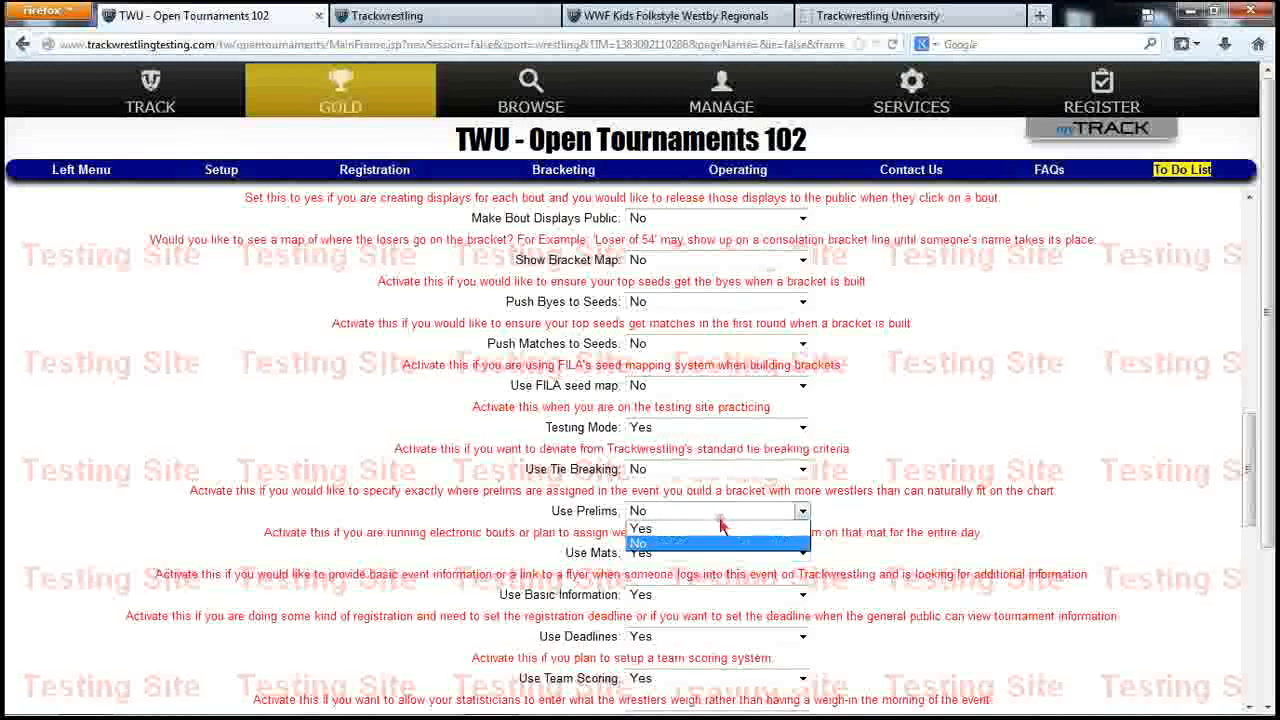
pyautogui.click(725, 540)
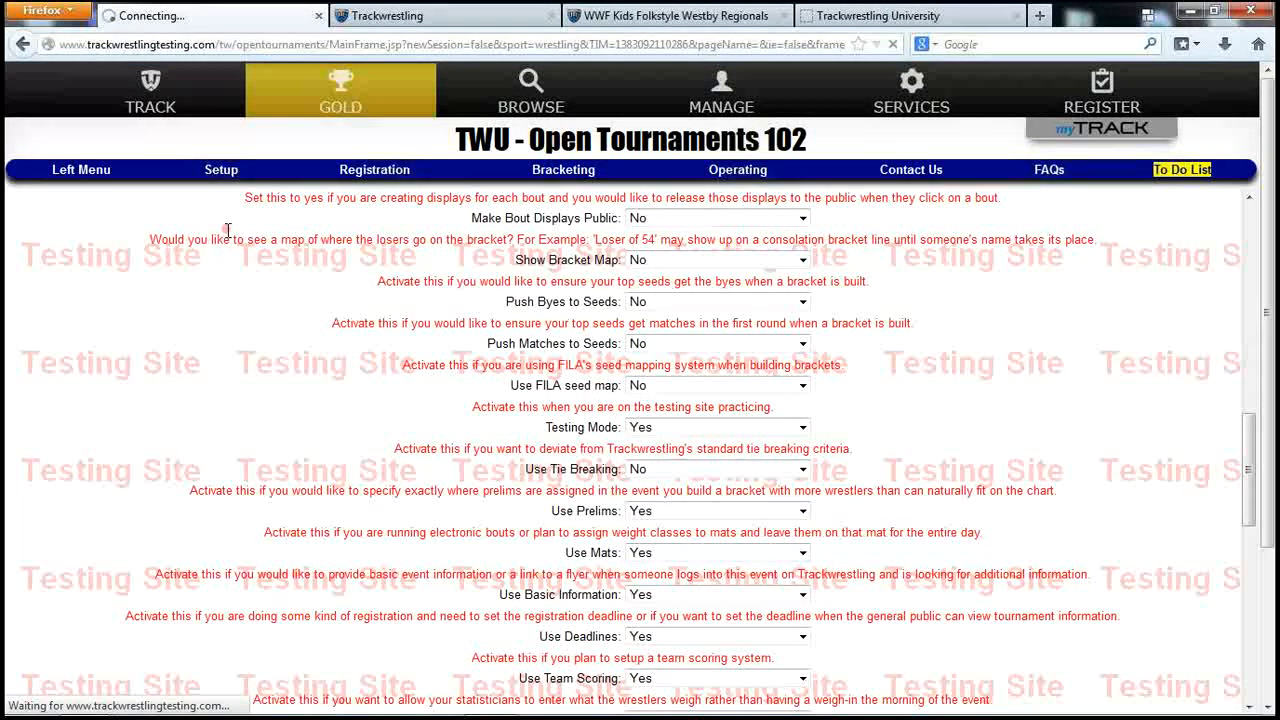
pyautogui.click(222, 172)
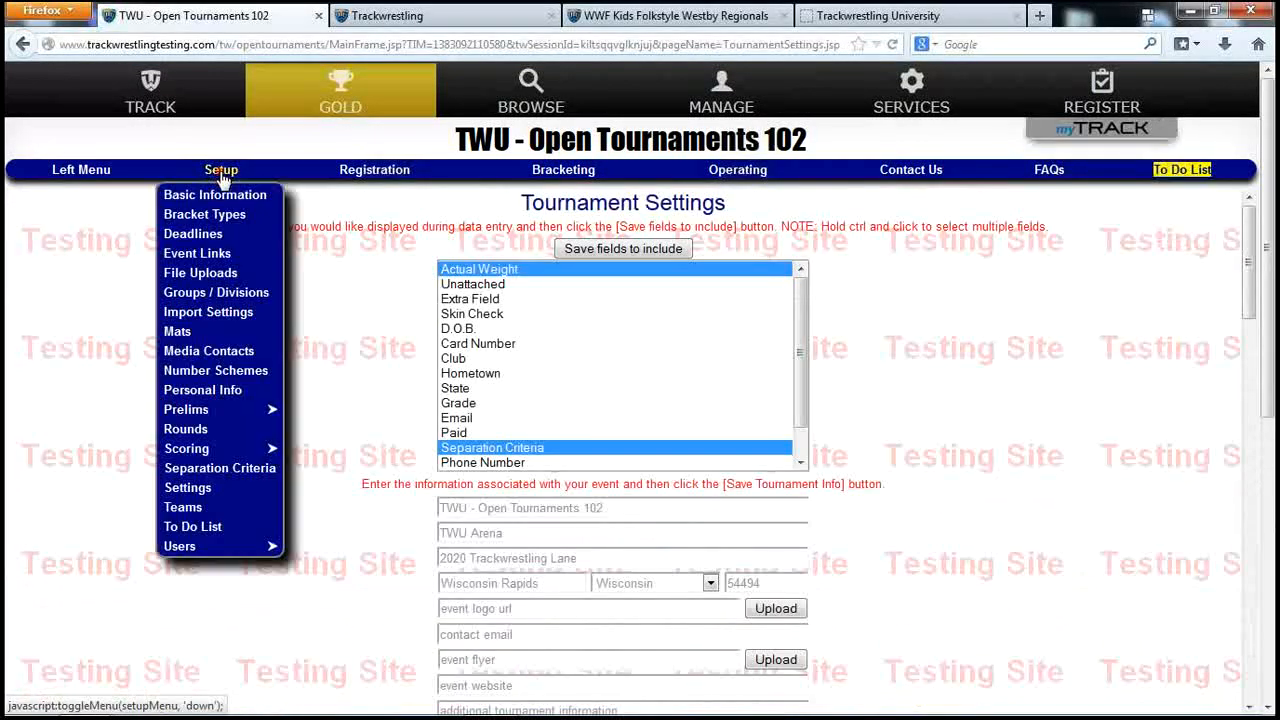
pyautogui.click(197, 416)
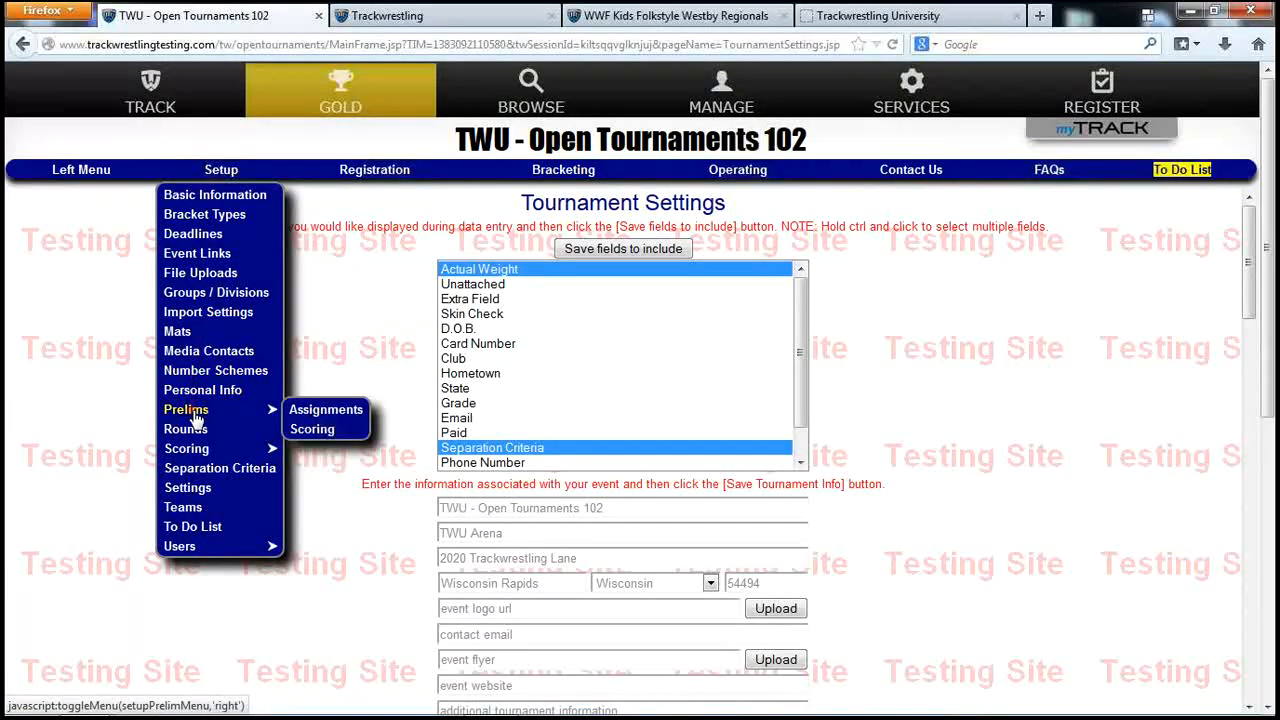
# Open Prelim Assignments and preview the sample 4 Man Round Robin bracket
pyautogui.click(330, 410)
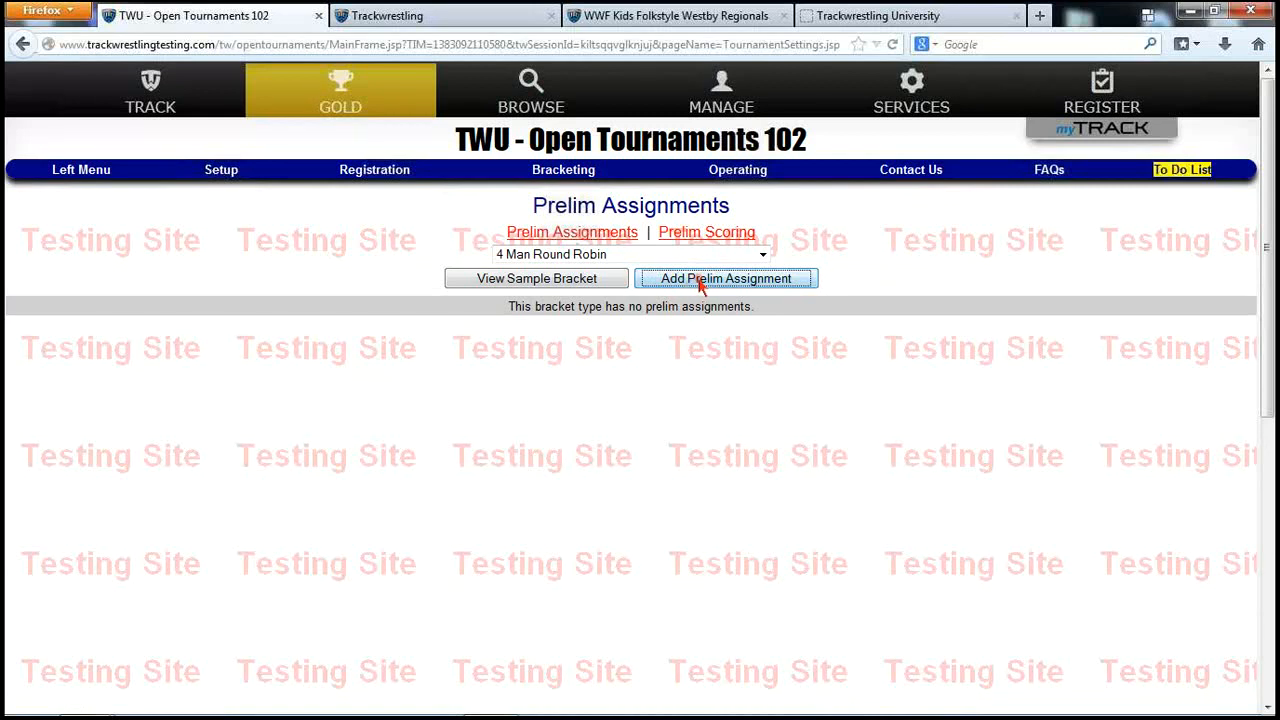
pyautogui.click(582, 278)
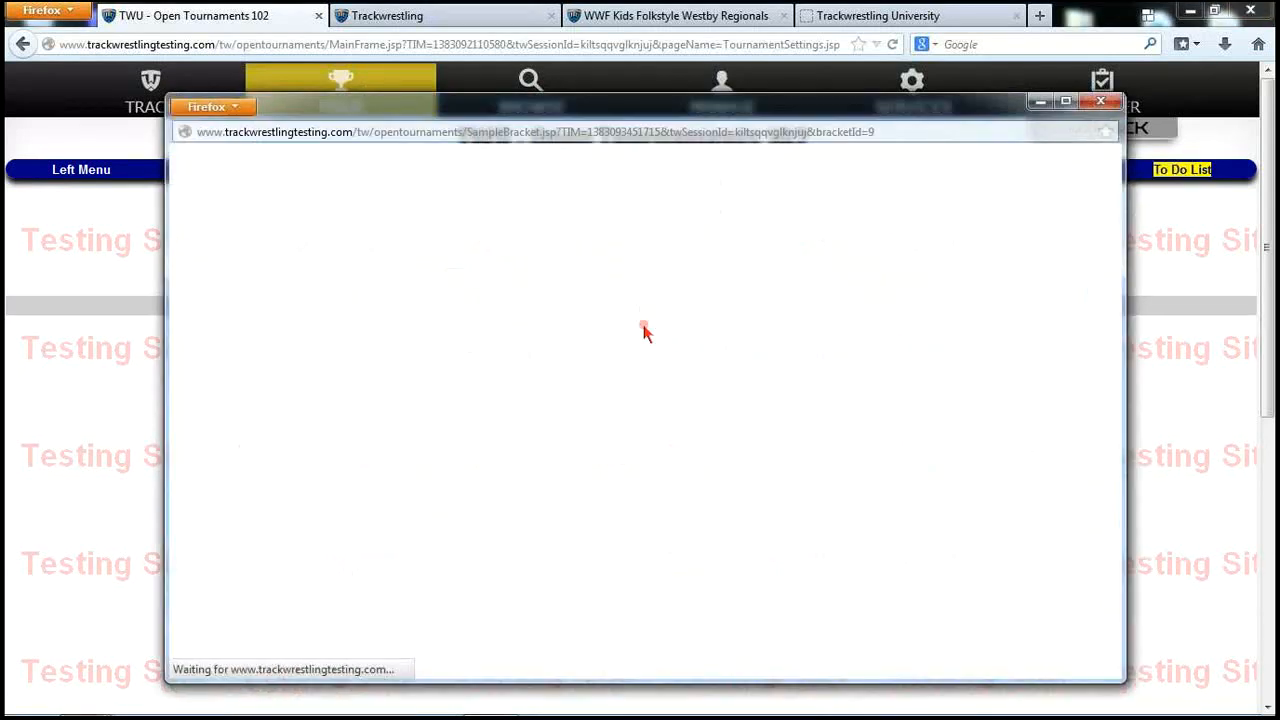
pyautogui.click(645, 283)
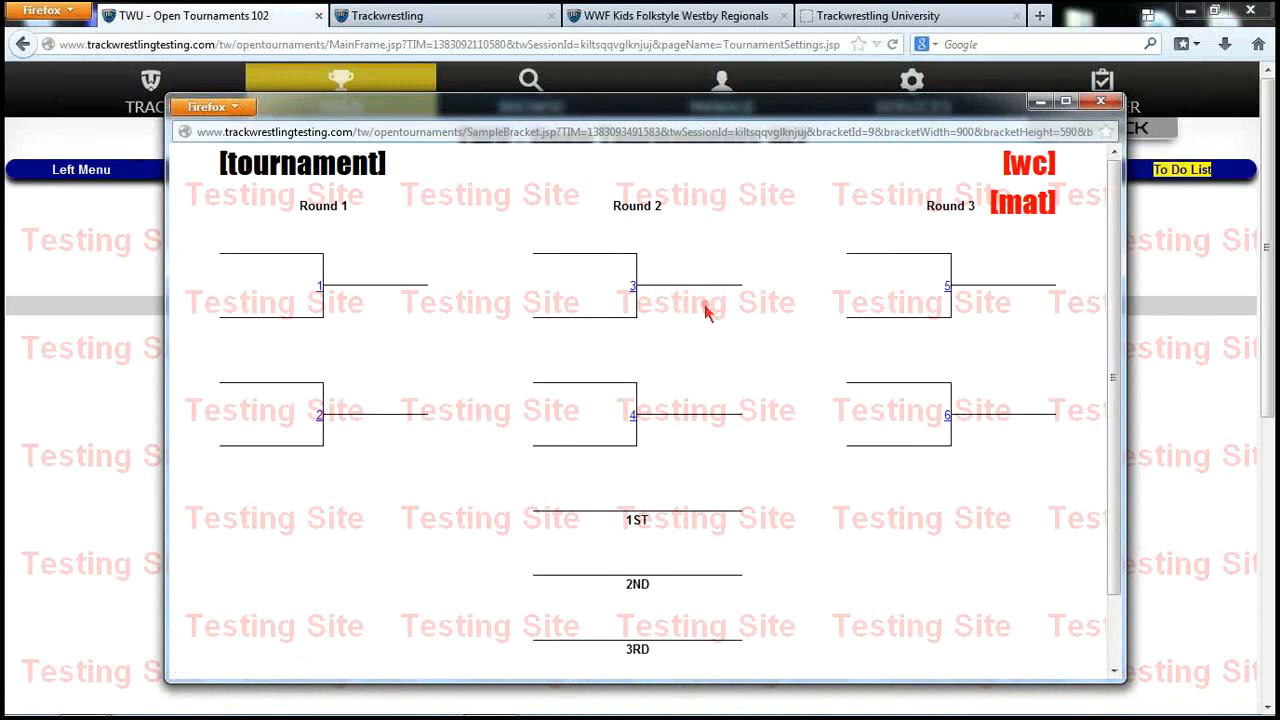
pyautogui.click(1101, 101)
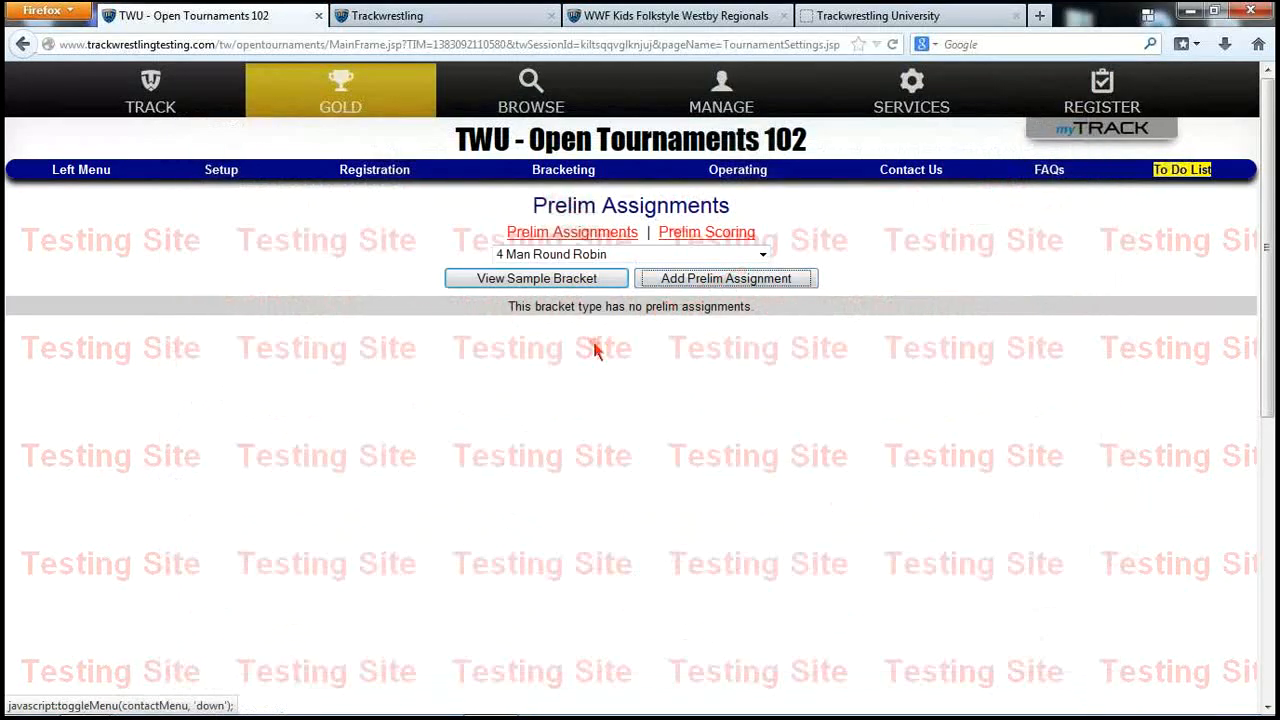
# Switch to 8 Man WB-2nd Place 6, review its sample bracket, and start a new assignment
pyautogui.click(588, 256)
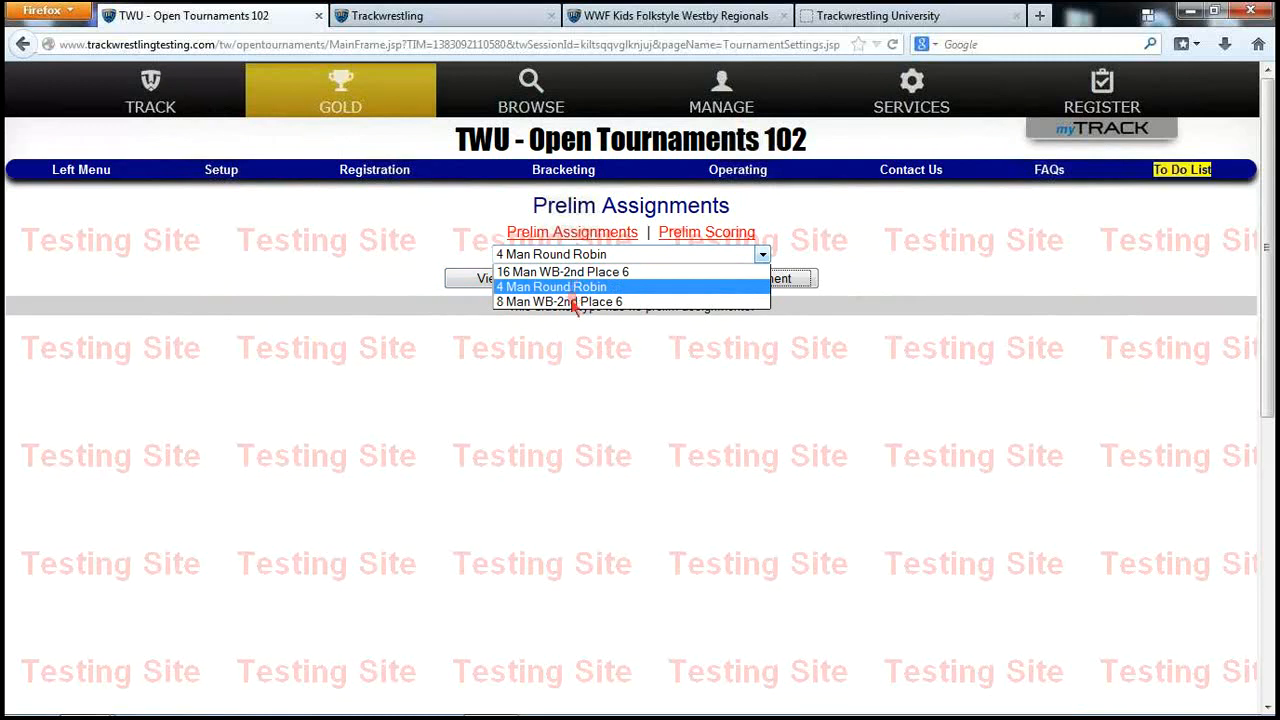
pyautogui.click(575, 303)
pyautogui.click(537, 279)
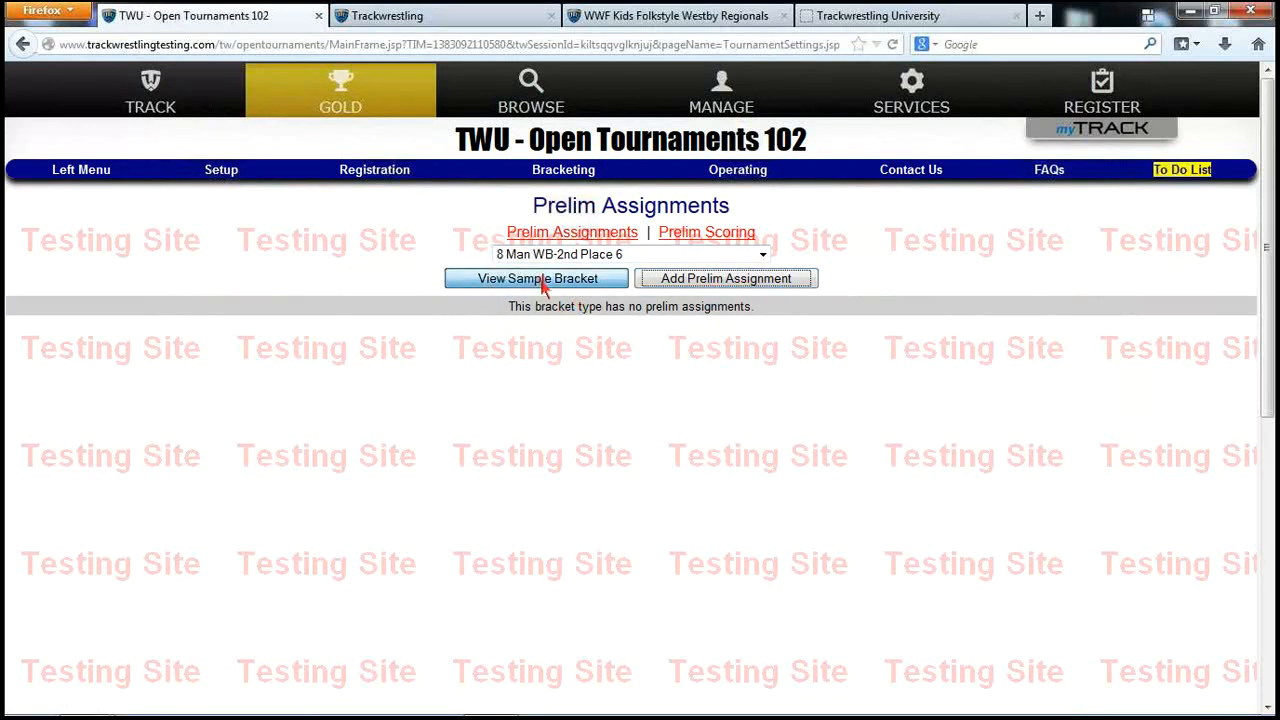
pyautogui.click(644, 285)
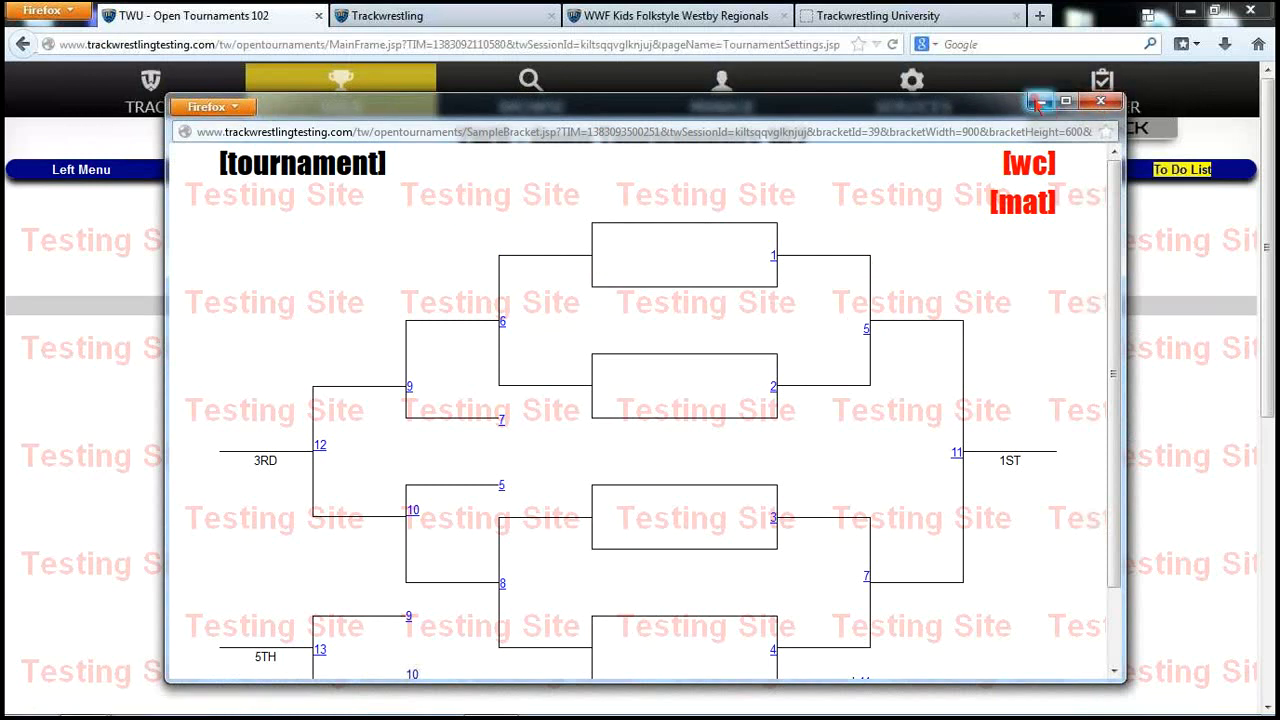
pyautogui.click(1102, 103)
pyautogui.click(754, 285)
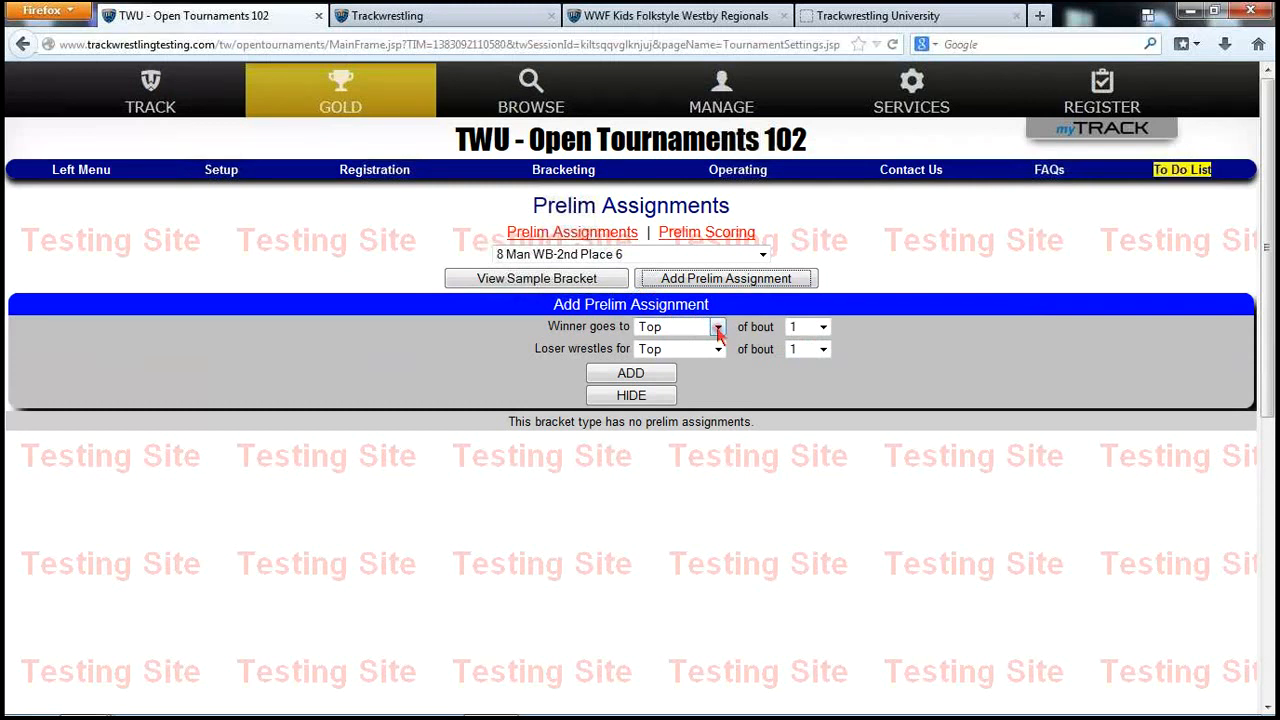
# Set the prelim winner to go to the Bottom of bout 1
pyautogui.moveTo(232, 712)
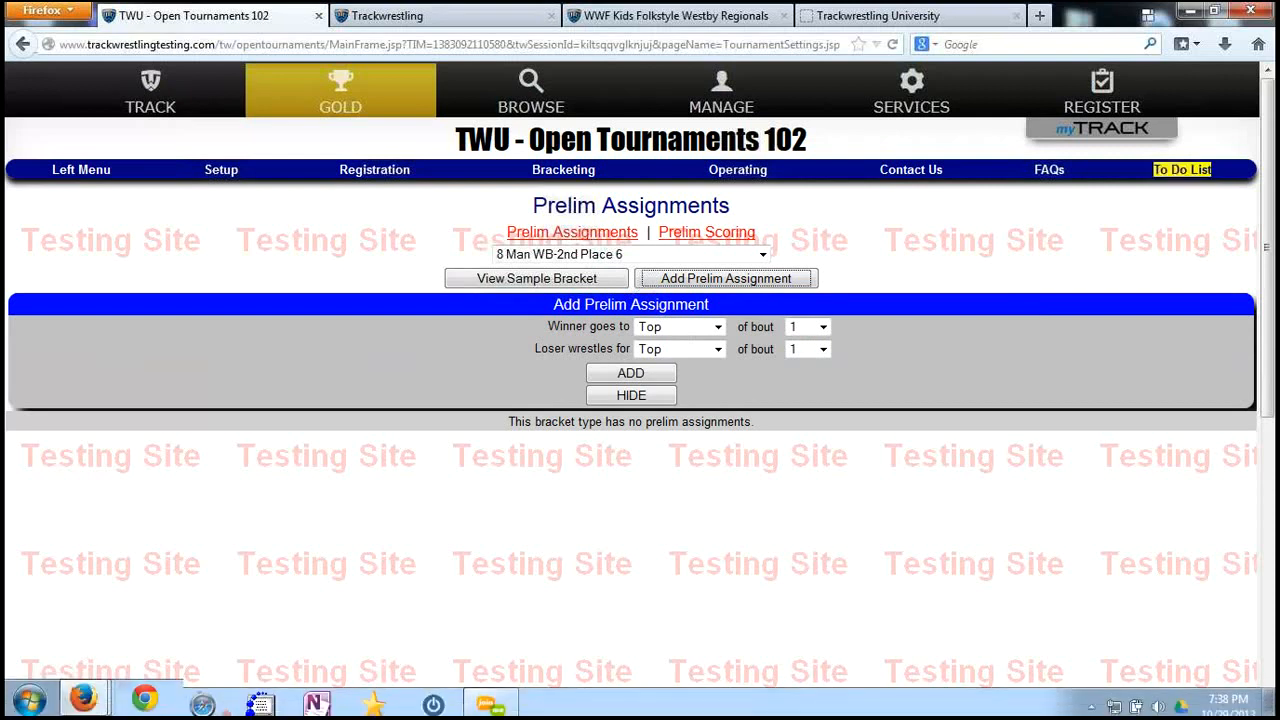
pyautogui.moveTo(84, 698)
pyautogui.click(514, 563)
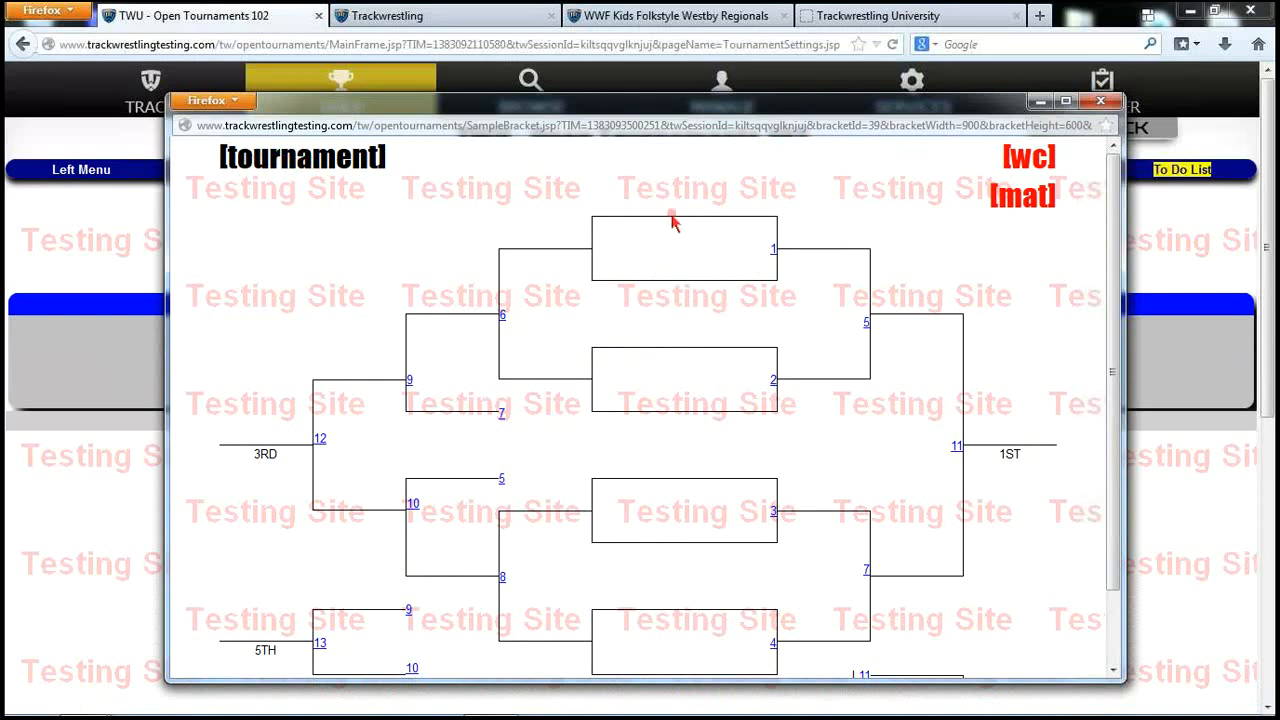
pyautogui.click(1040, 101)
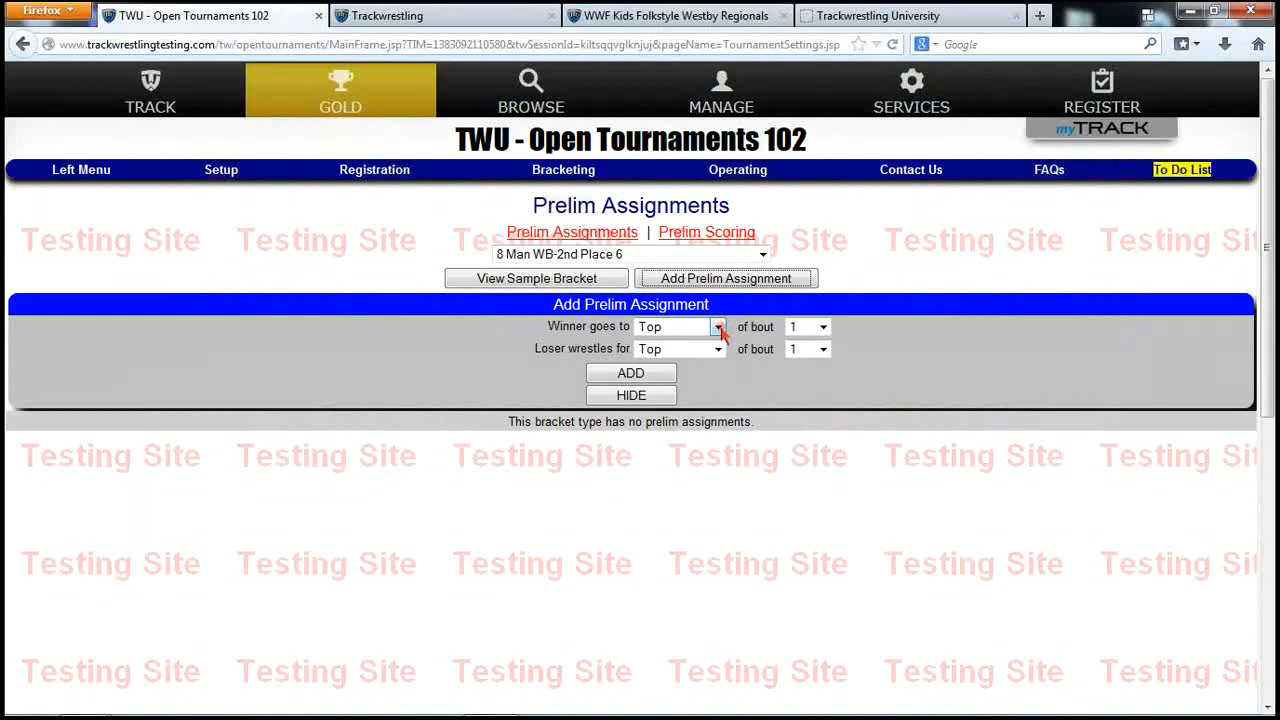
pyautogui.click(718, 328)
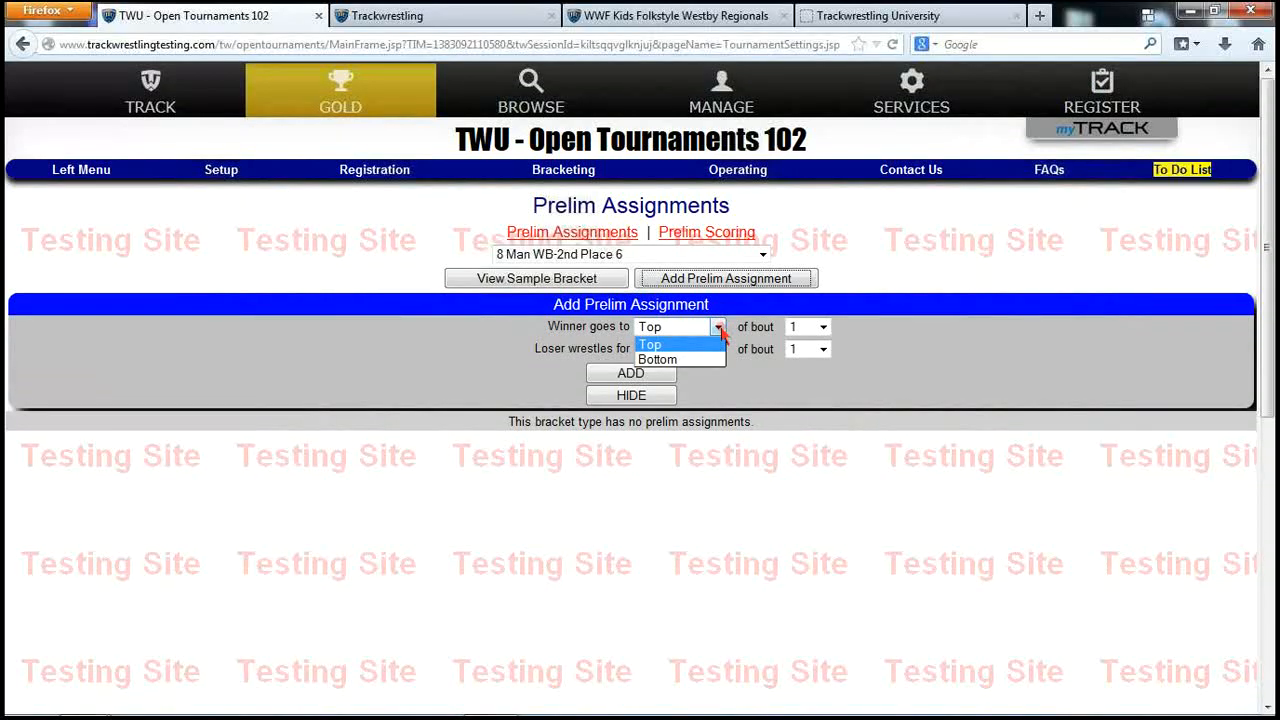
pyautogui.click(712, 360)
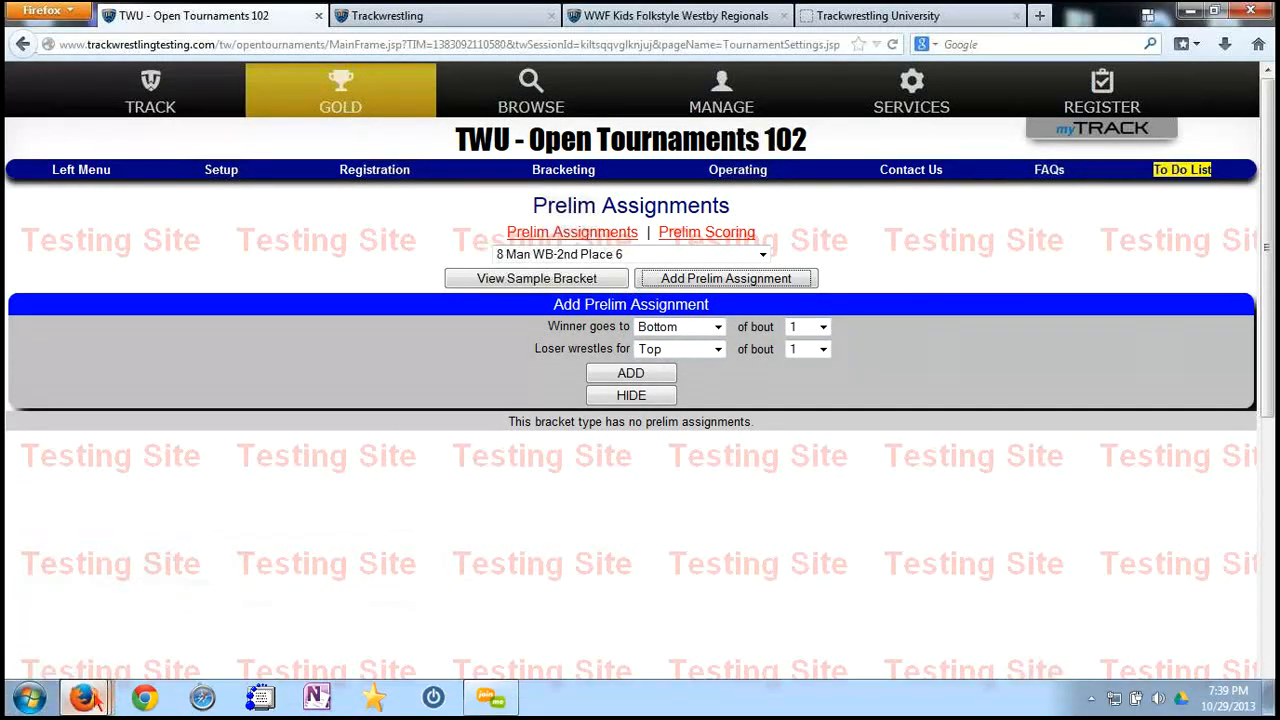
# Have the prelim loser wrestle for the Bottom of bout 8, then add the assignment
pyautogui.moveTo(90, 697)
pyautogui.click(528, 598)
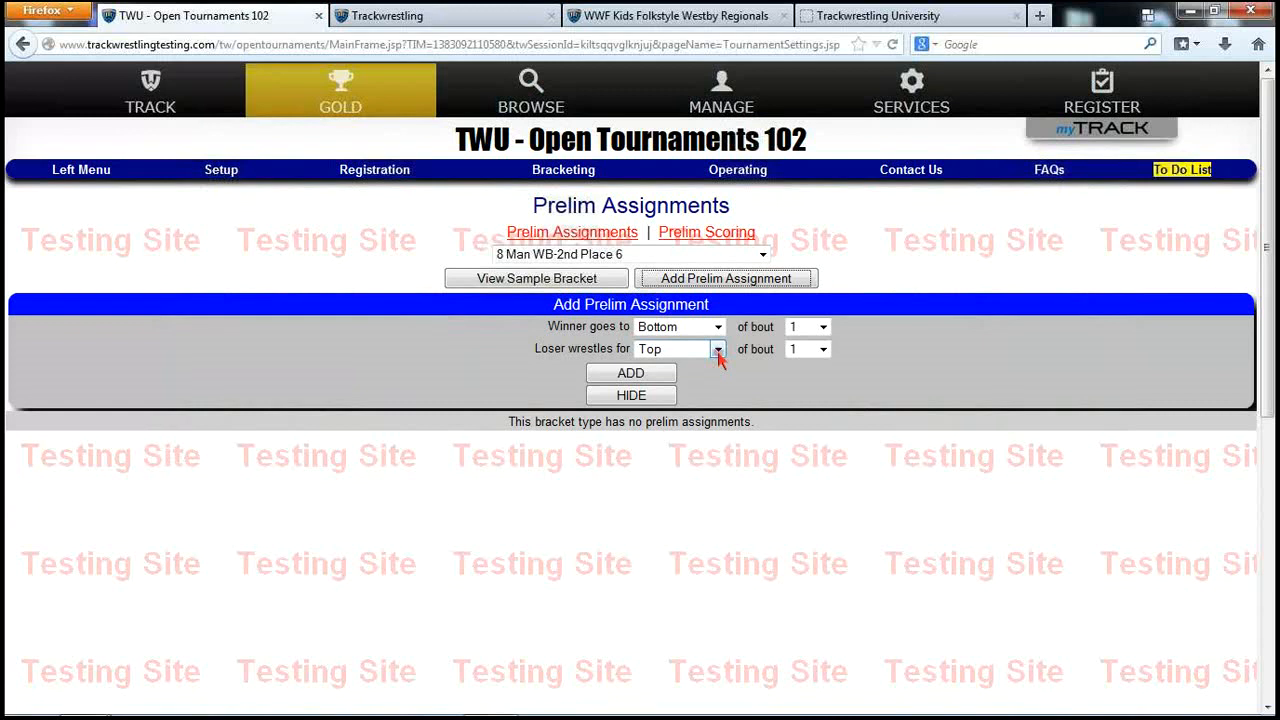
pyautogui.click(718, 356)
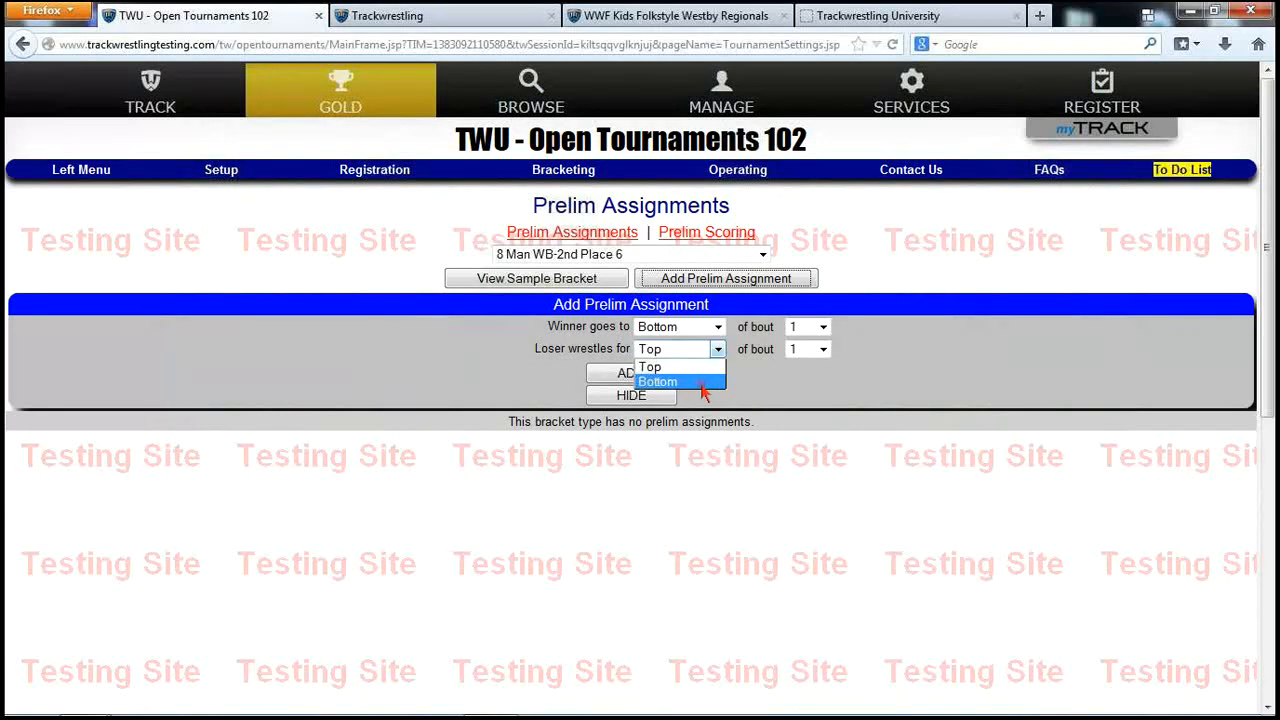
pyautogui.click(702, 384)
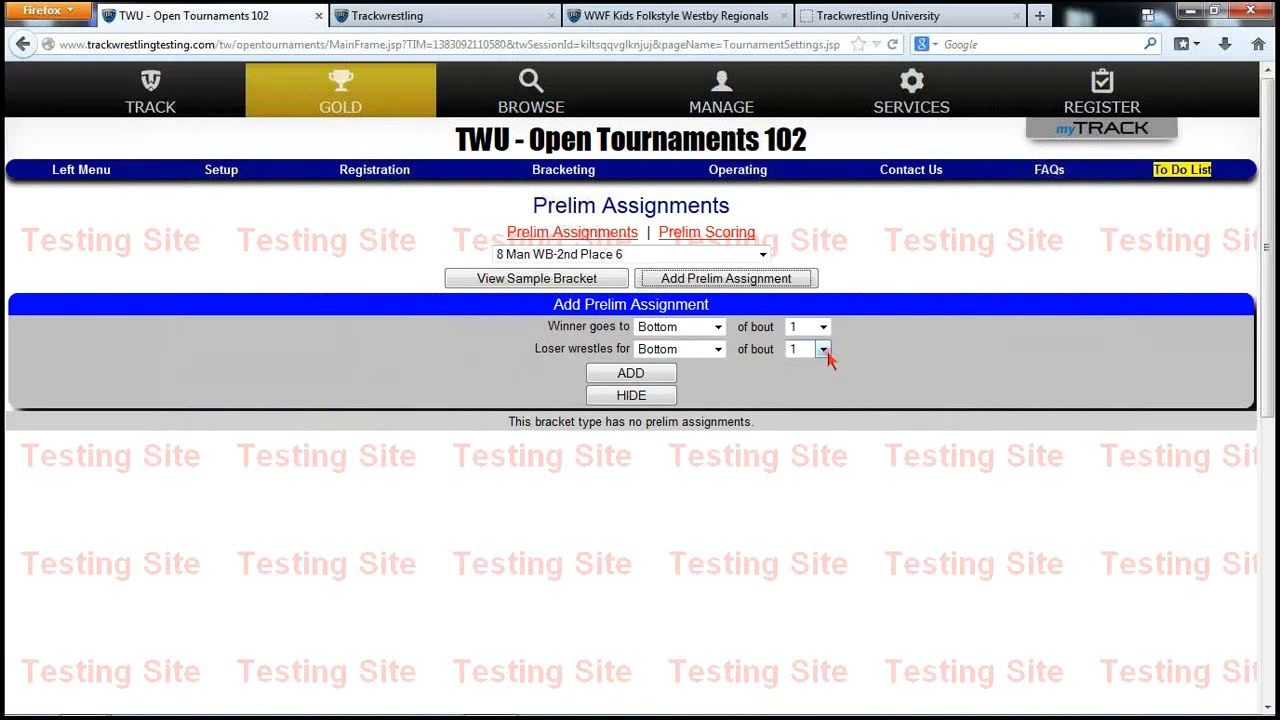
pyautogui.click(822, 349)
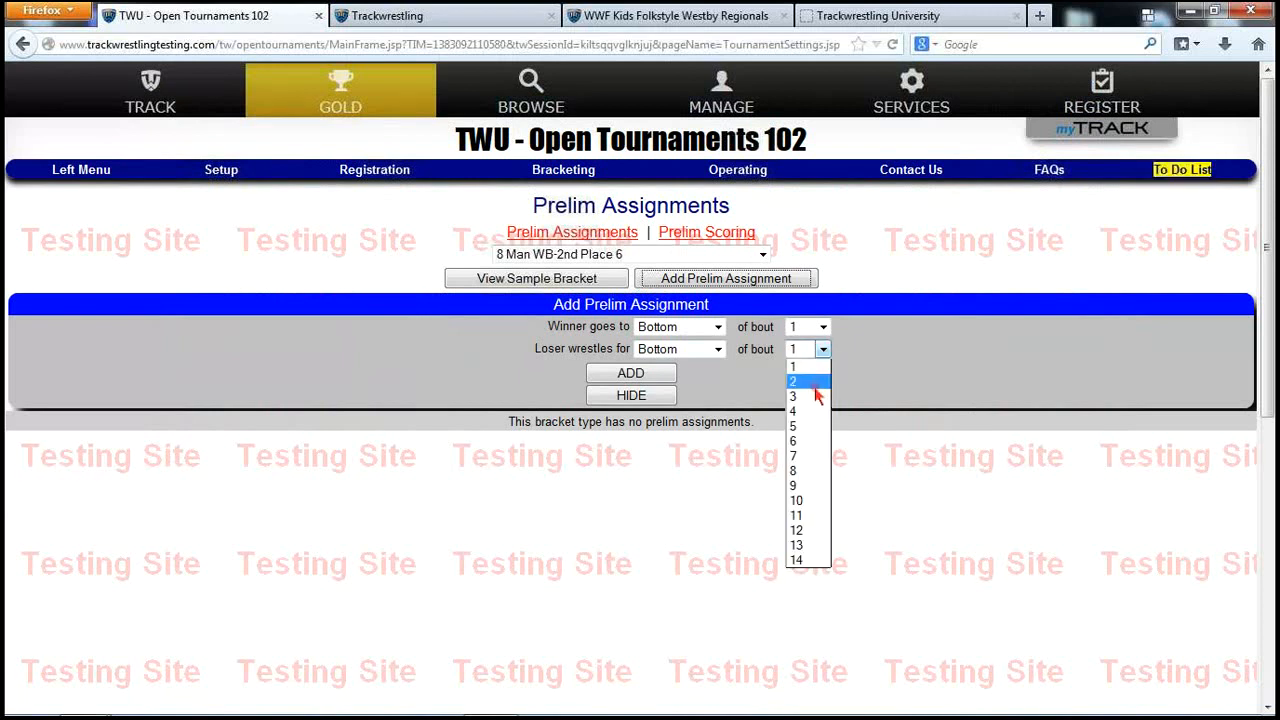
pyautogui.click(806, 471)
pyautogui.click(668, 378)
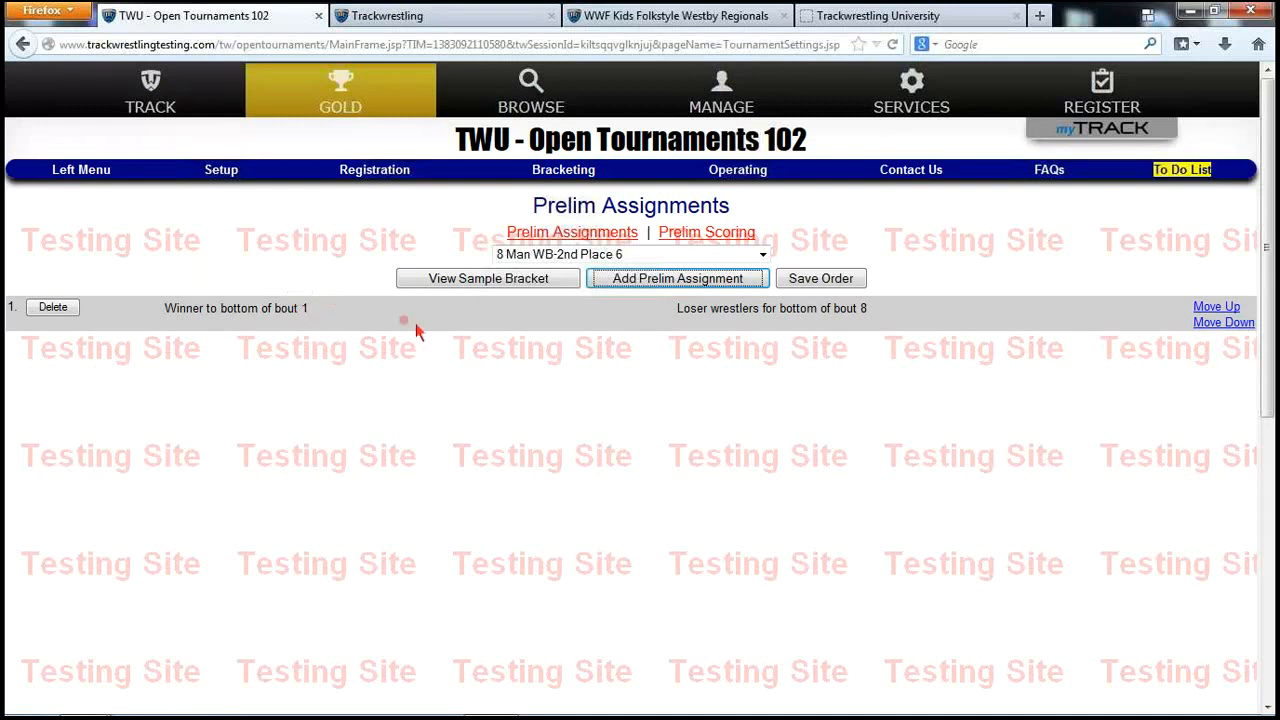
# Review the Prelim Round 1 advancement points without changing them, then go to Rounds
pyautogui.click(707, 235)
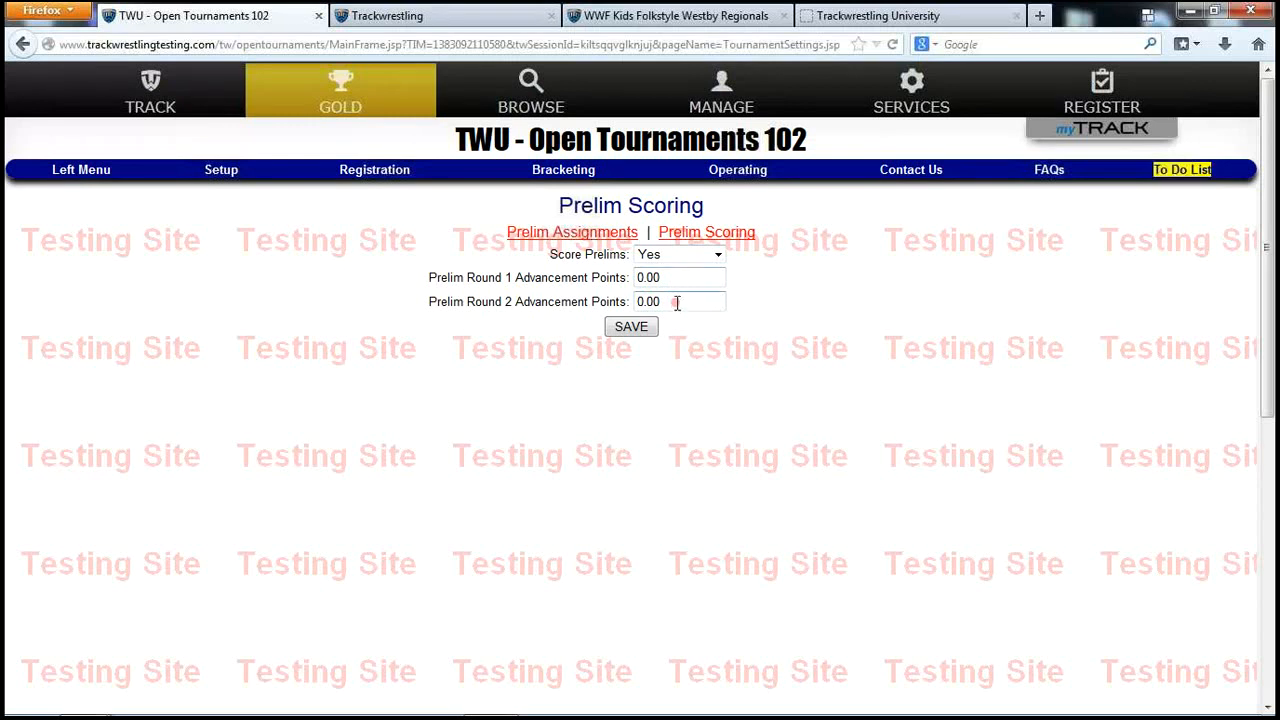
pyautogui.moveTo(686, 277); pyautogui.dragTo(610, 277)
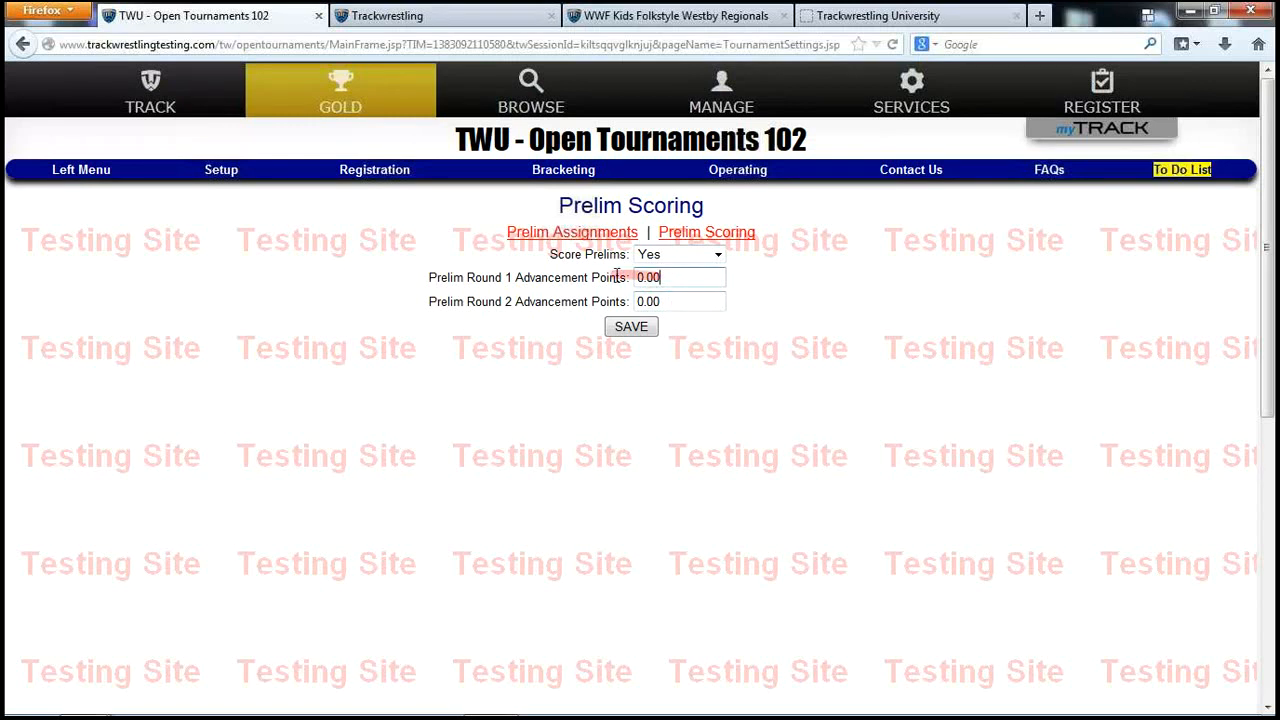
pyautogui.click(810, 322)
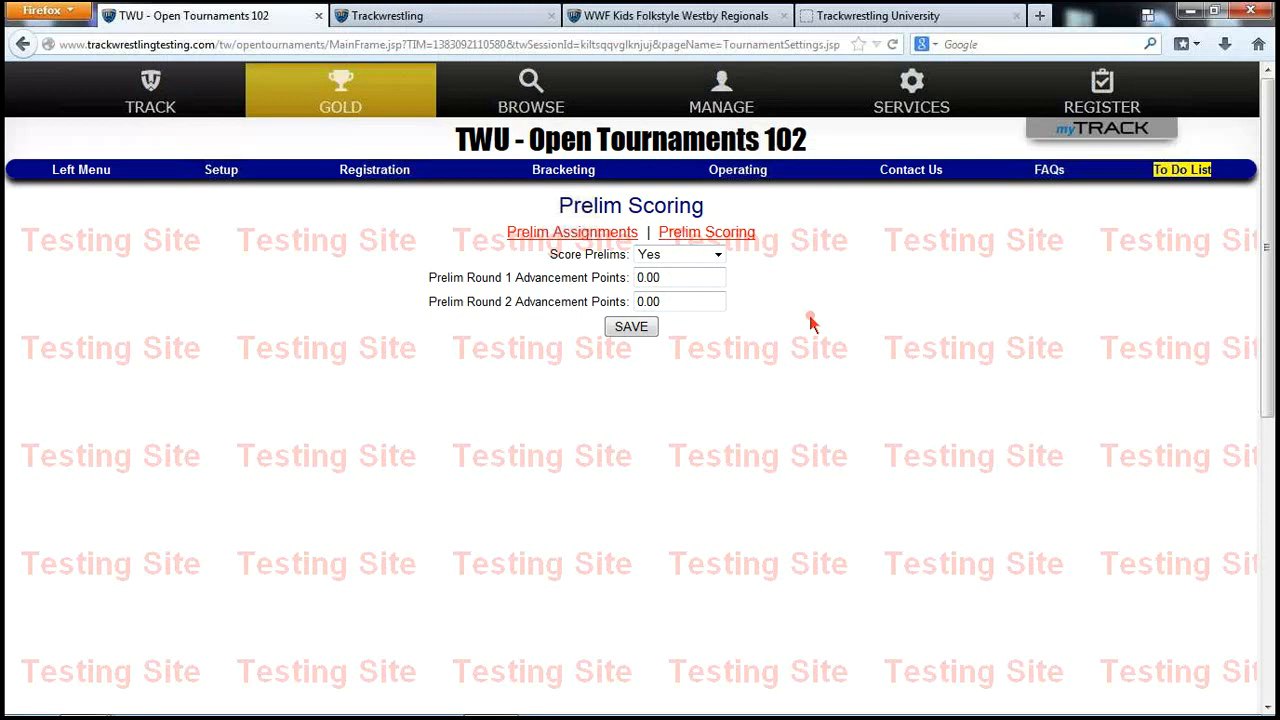
pyautogui.click(221, 171)
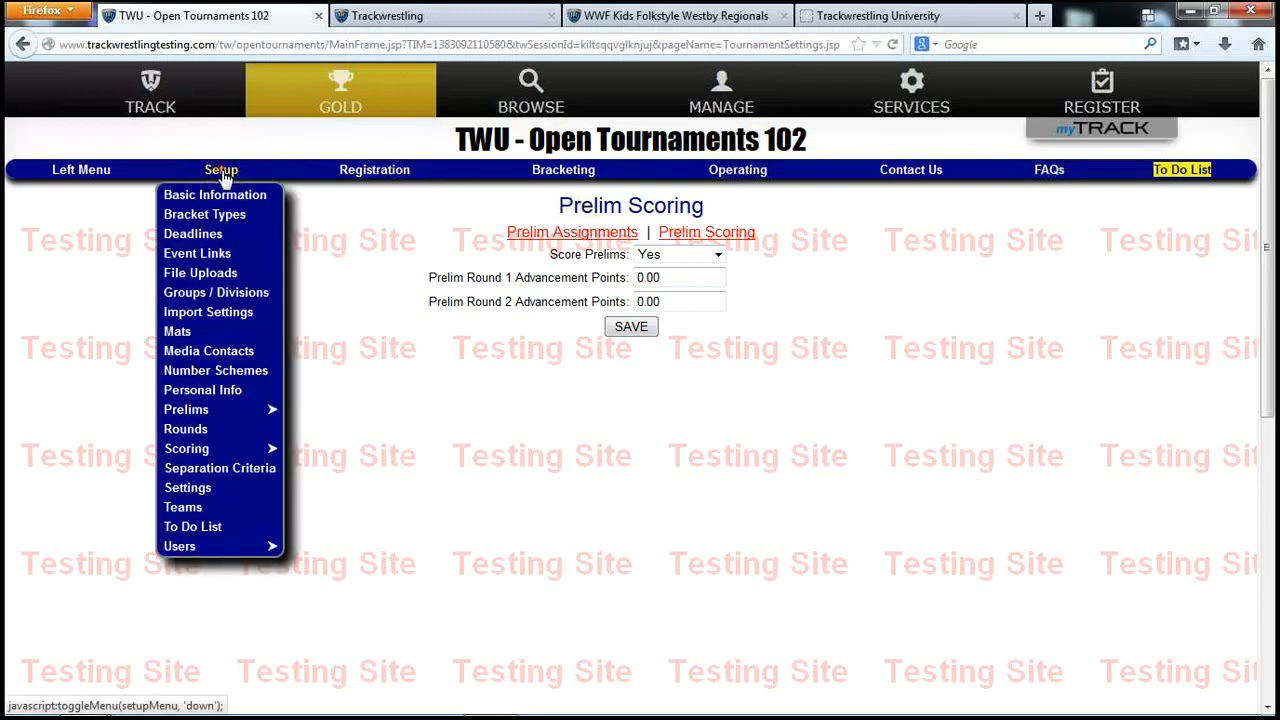
pyautogui.click(199, 430)
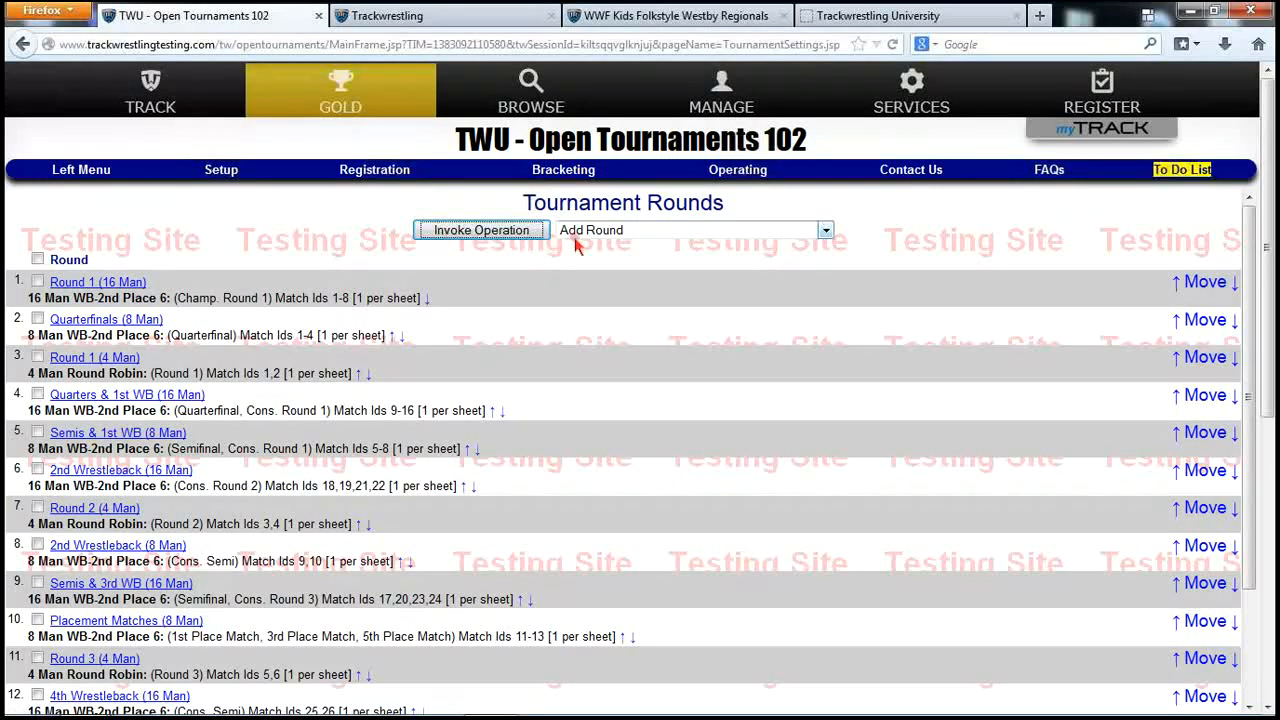
# Add Prelim Round 1 with Prelim Match Ids 1-4 for the 8 Man WB-2nd Place 6 bracket
pyautogui.click(481, 230)
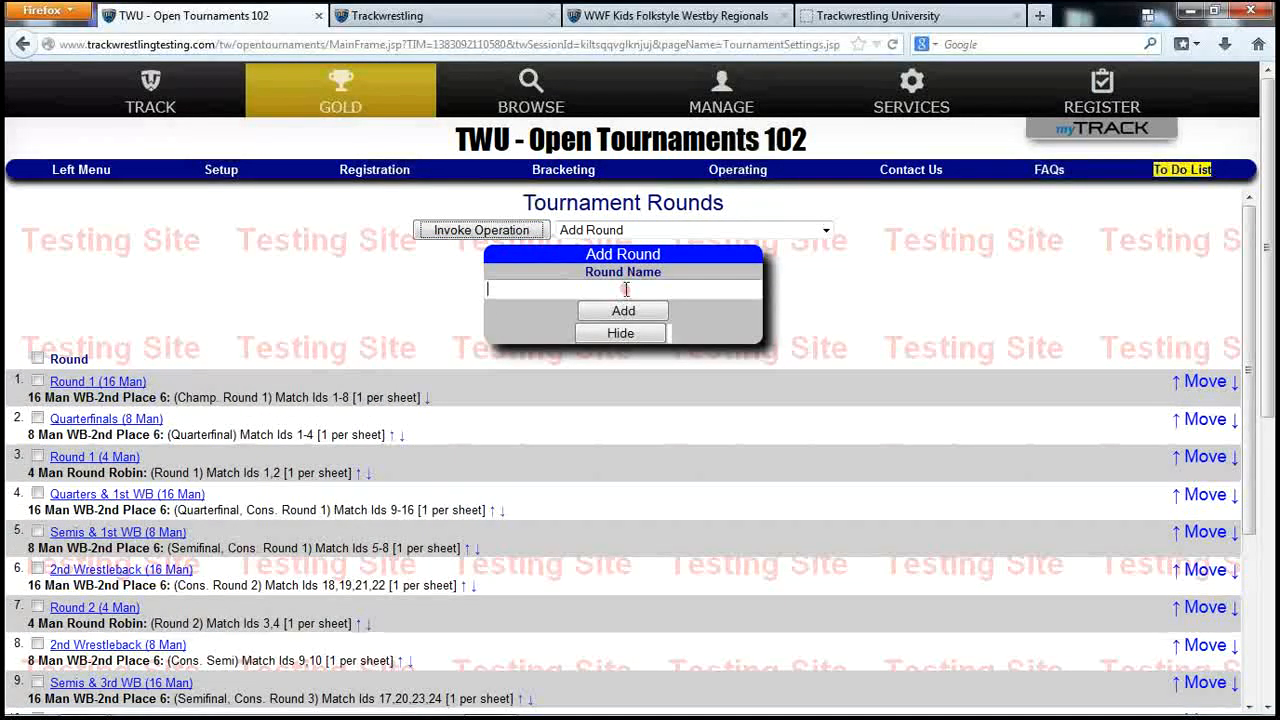
pyautogui.write('Prelim Round ')
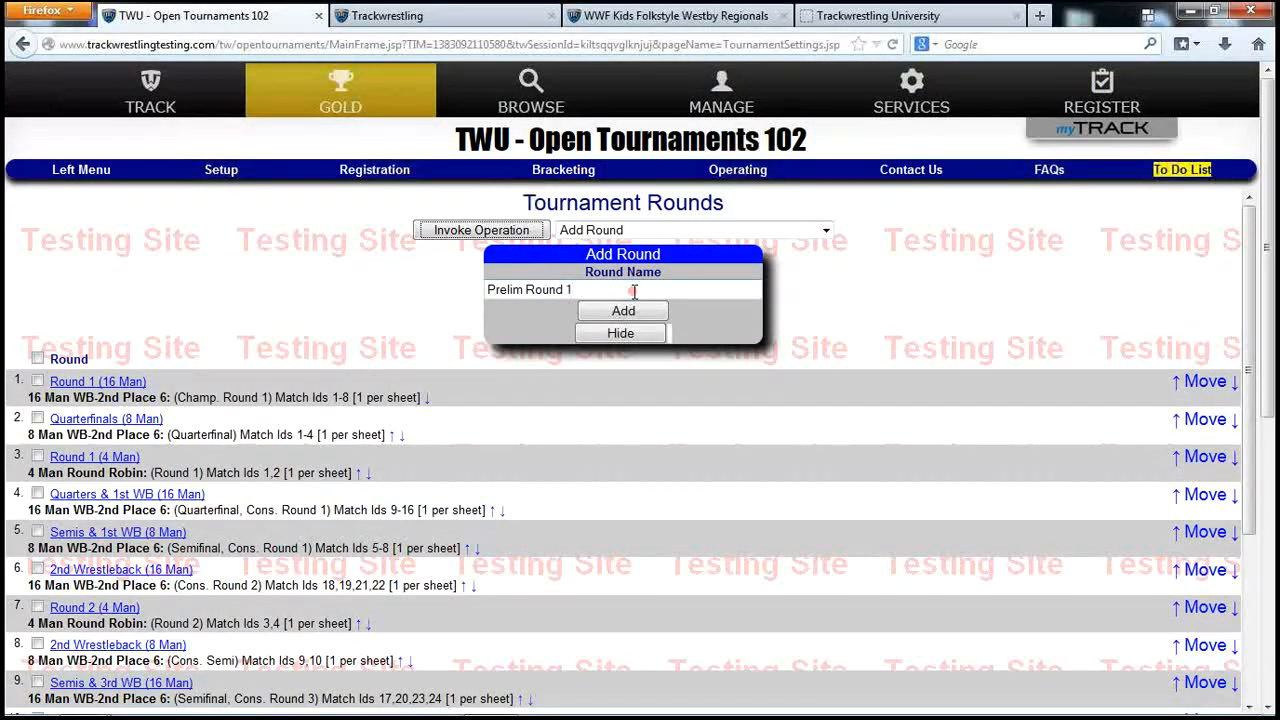
pyautogui.write('1')
pyautogui.click(623, 310)
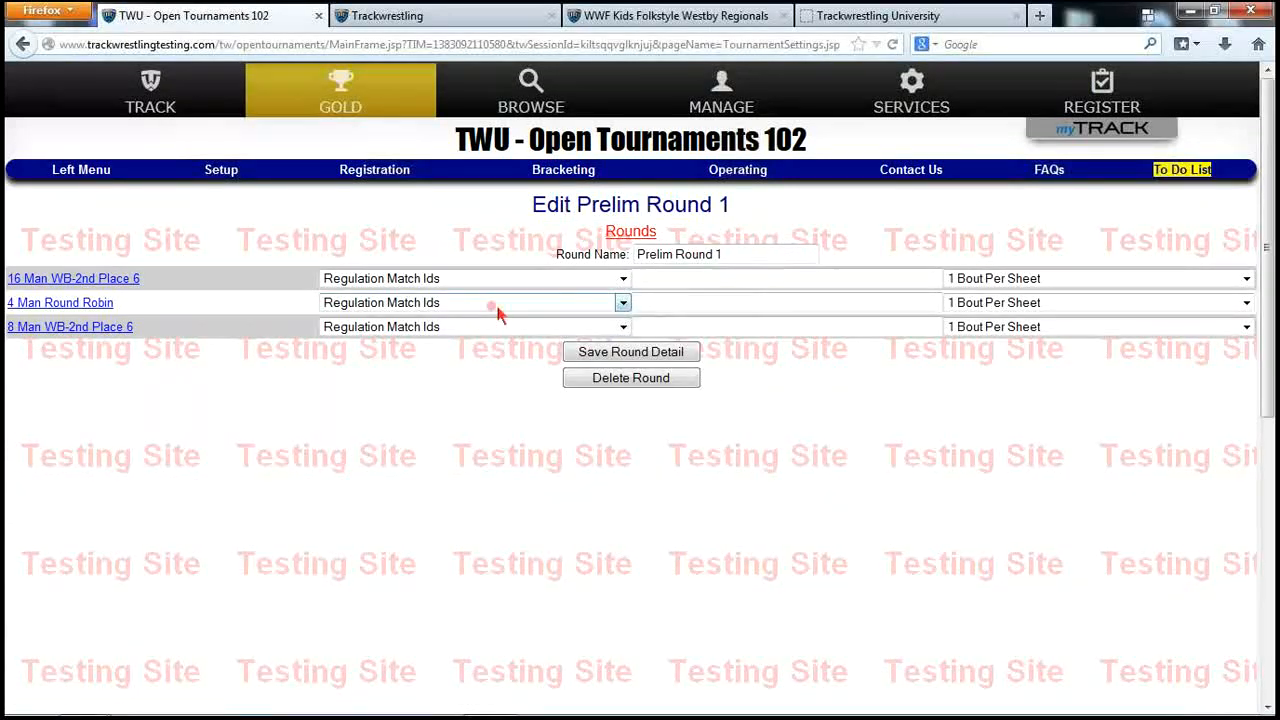
pyautogui.click(668, 326)
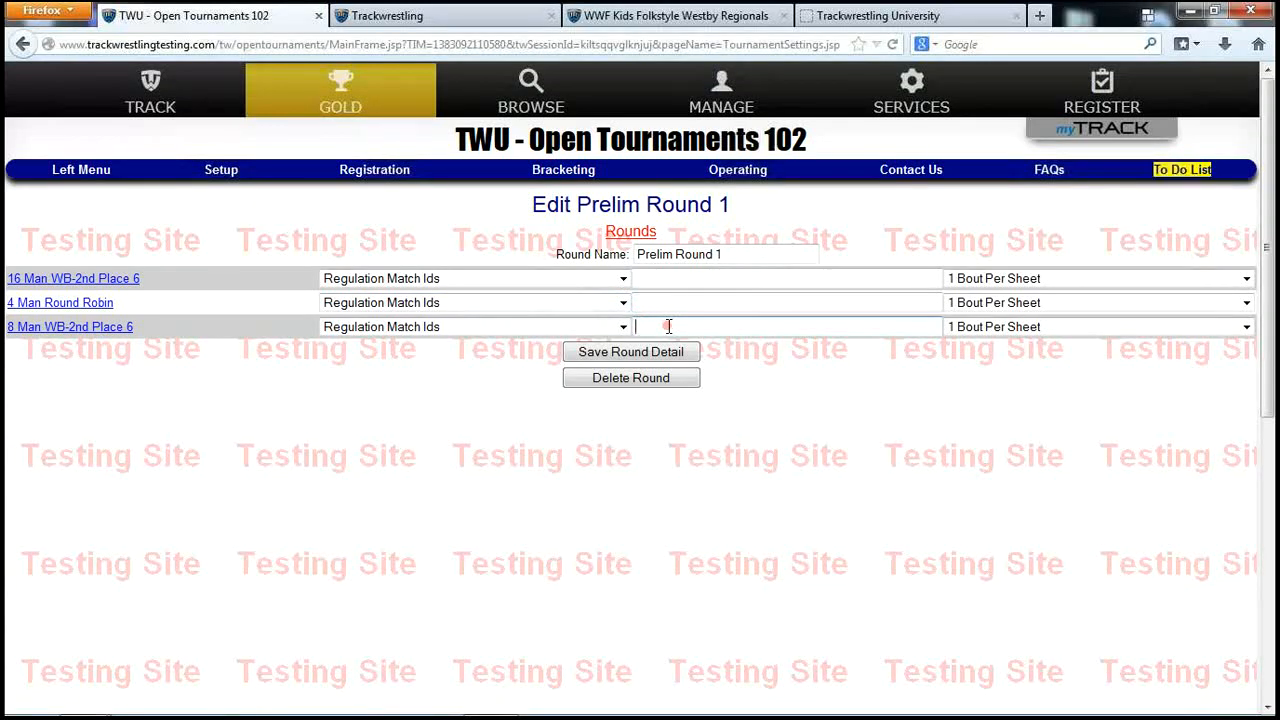
pyautogui.click(514, 328)
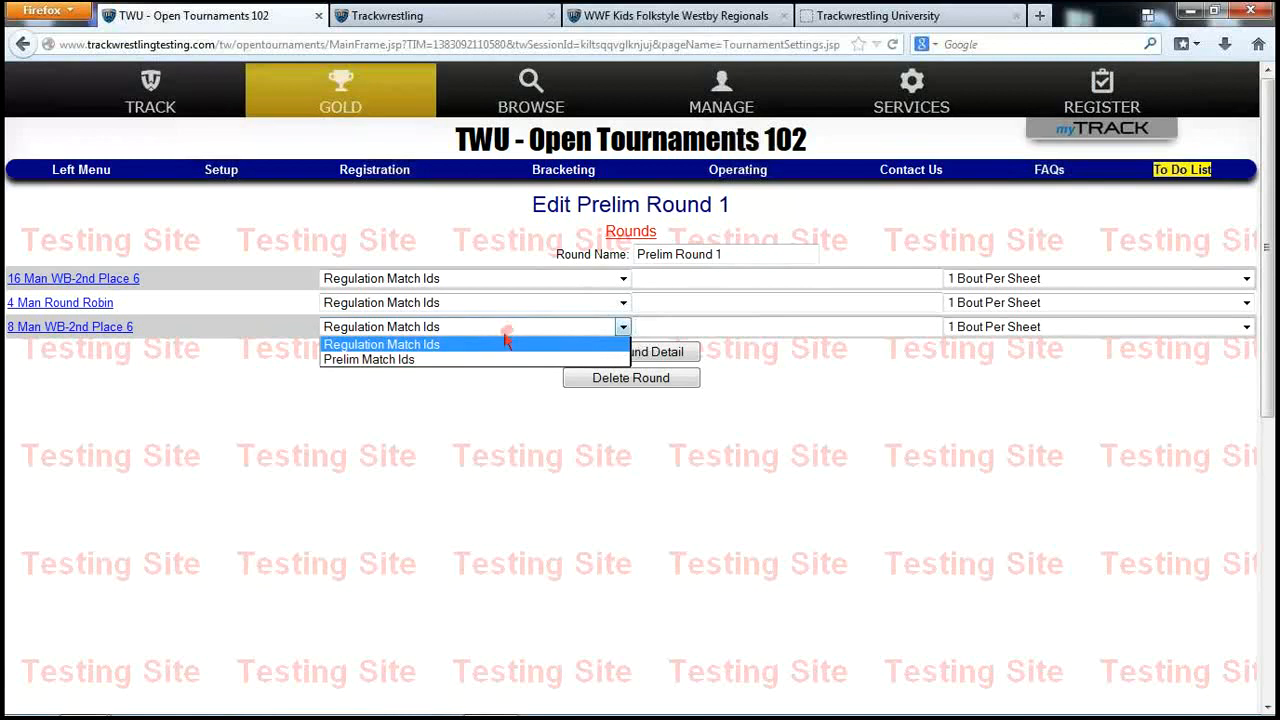
pyautogui.click(481, 360)
pyautogui.click(680, 327)
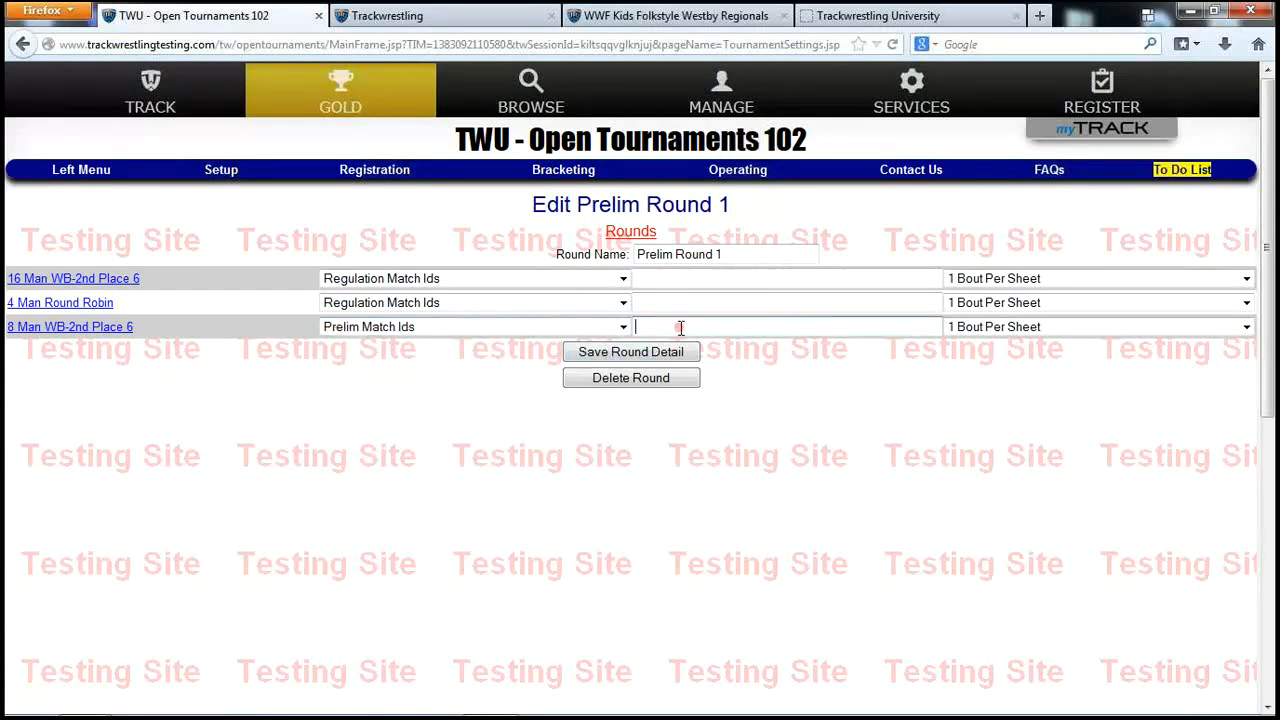
pyautogui.write('1-4')
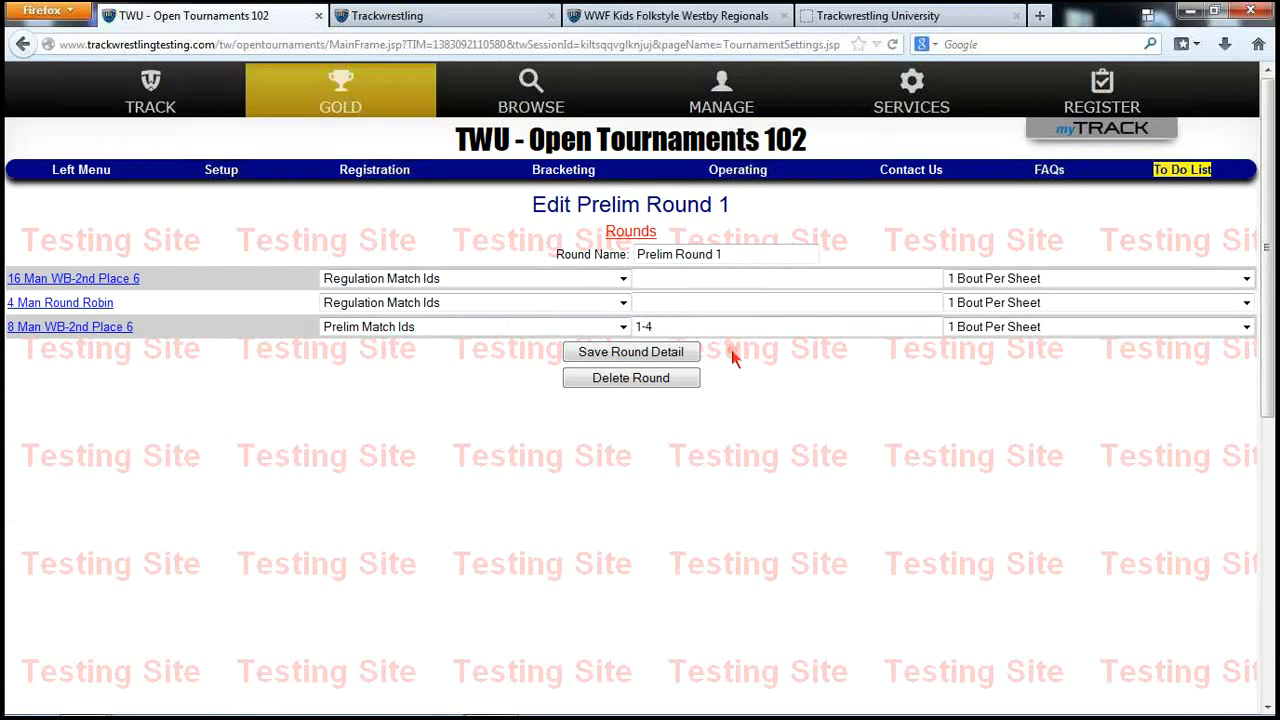
pyautogui.click(662, 352)
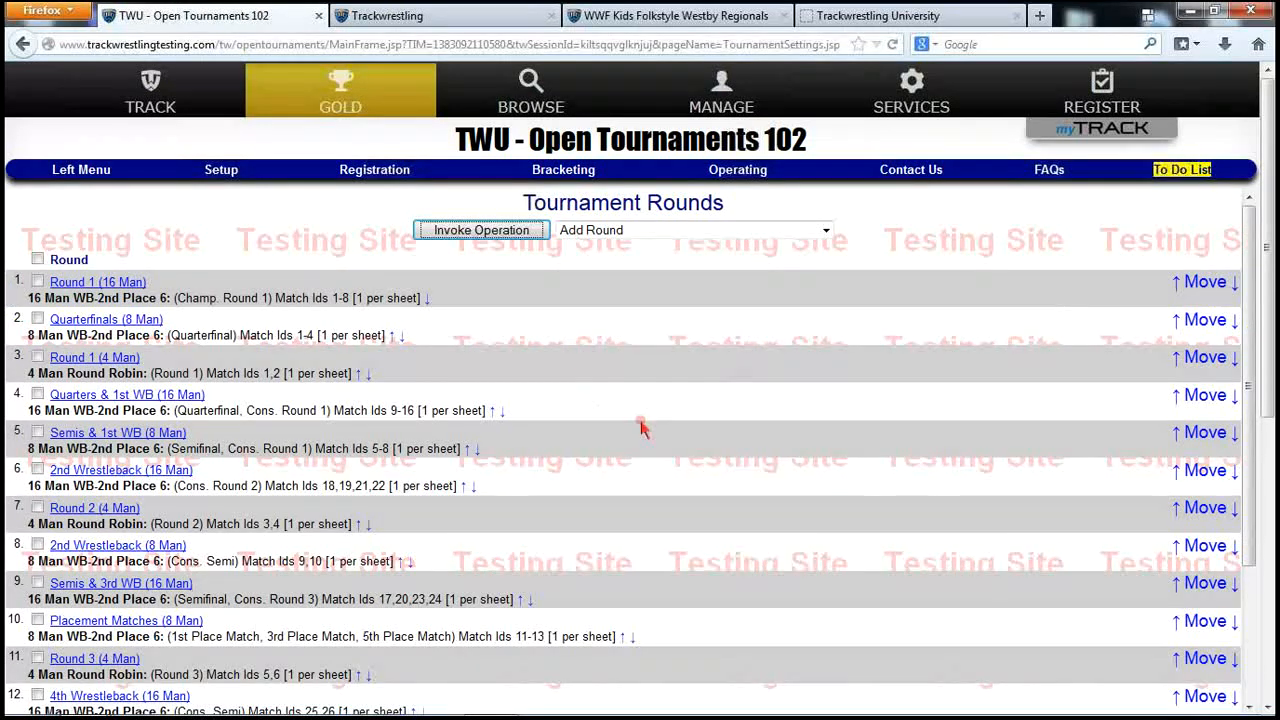
# Add Prelim Round 2 with Prelim Match Ids 51-54 for the 8 Man WB-2nd Place 6 bracket
pyautogui.scroll(-5, 642, 432)
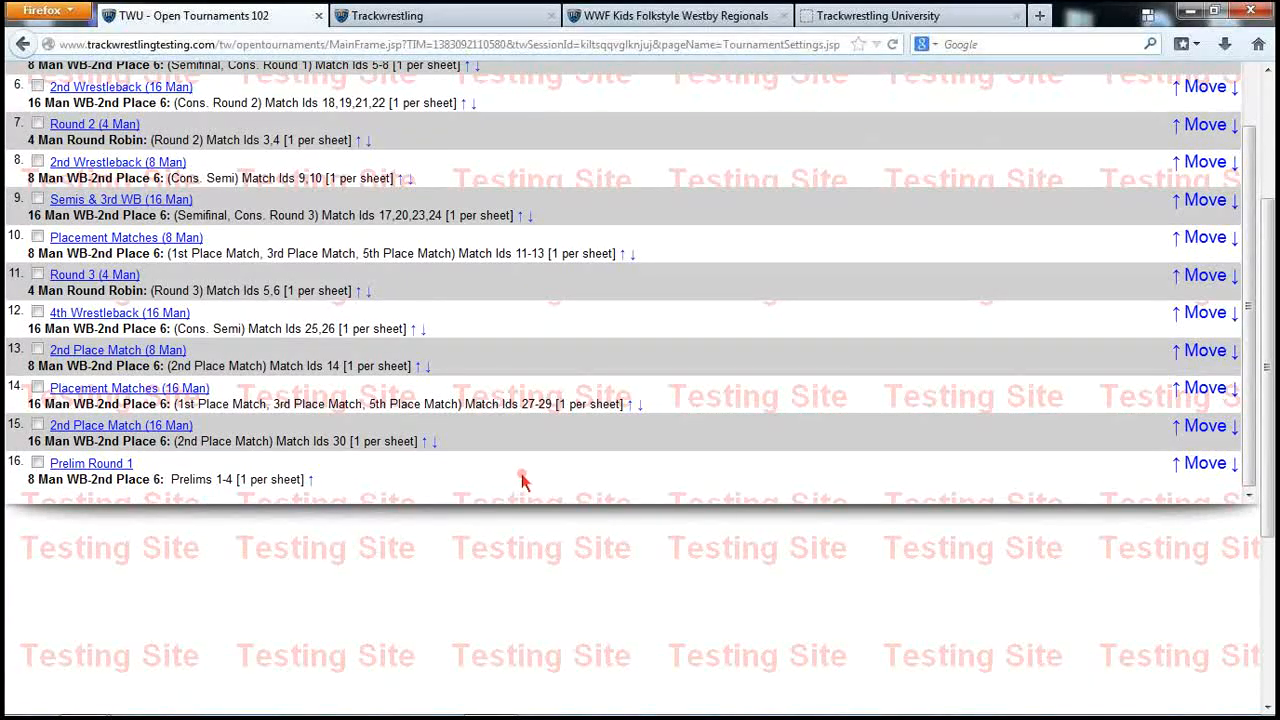
pyautogui.scroll(5, 521, 478)
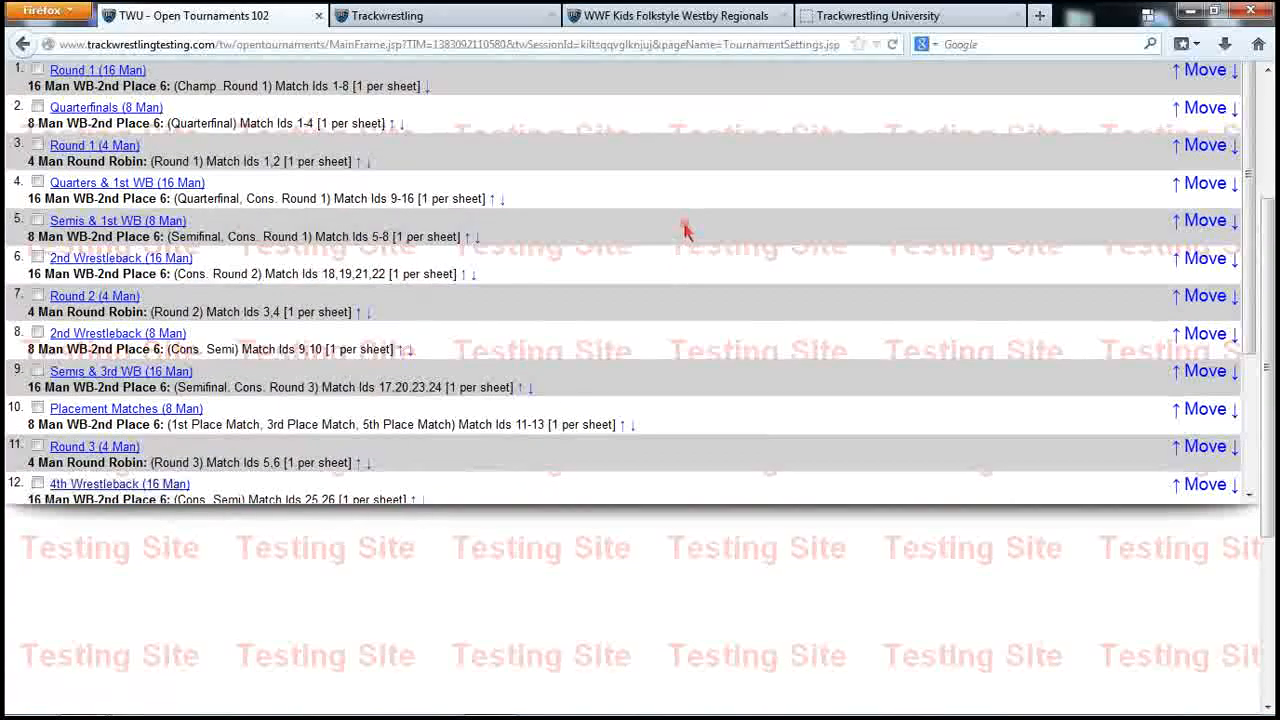
pyautogui.click(529, 232)
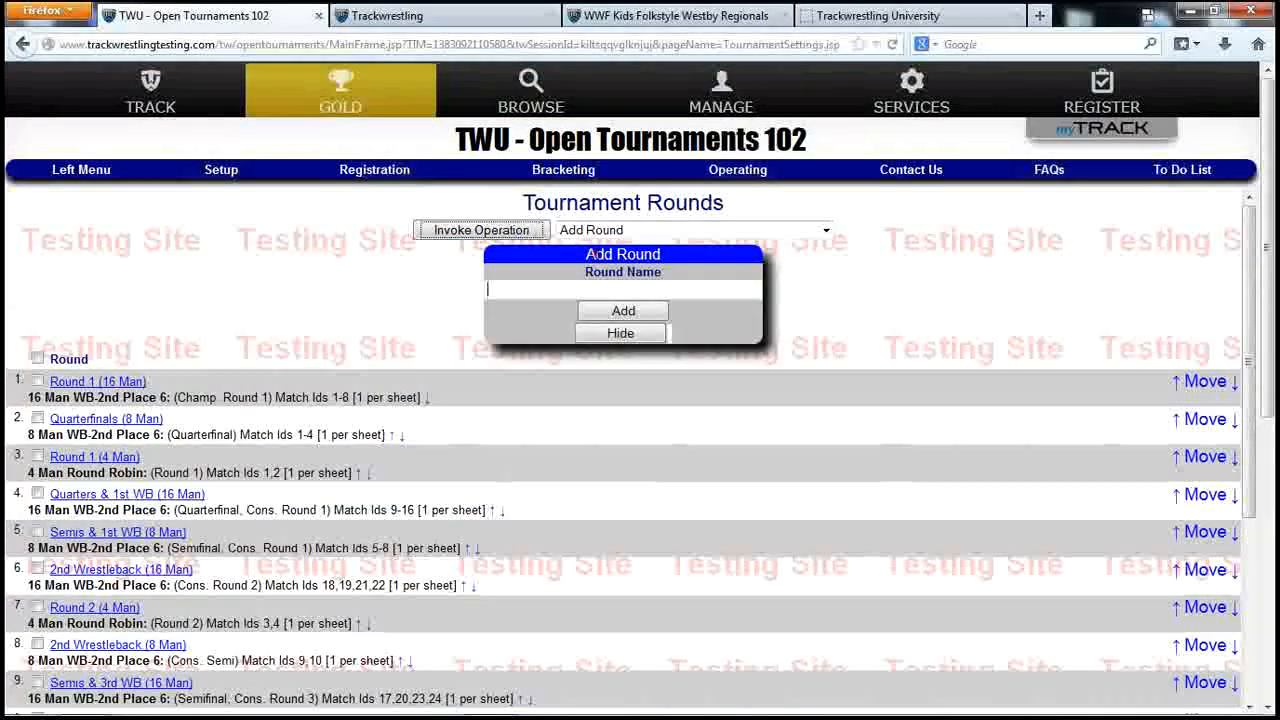
pyautogui.write('Prelim Round 2')
pyautogui.click(624, 313)
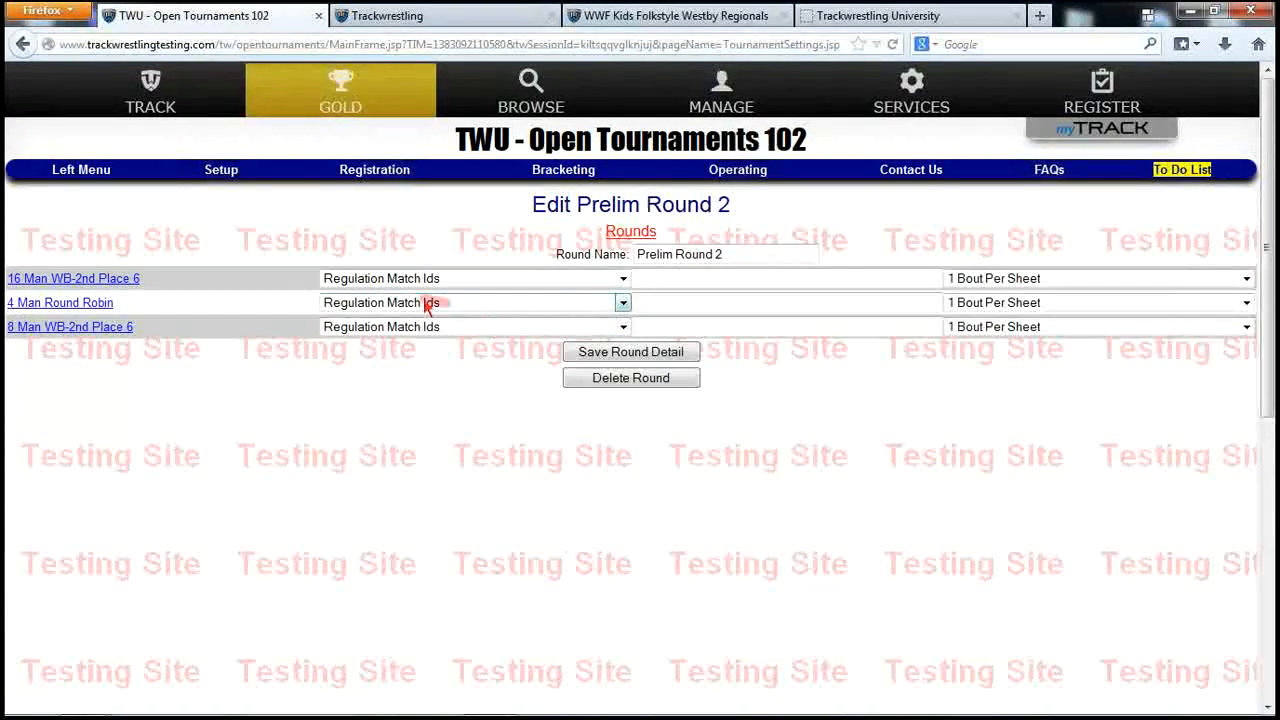
pyautogui.click(443, 327)
pyautogui.click(440, 361)
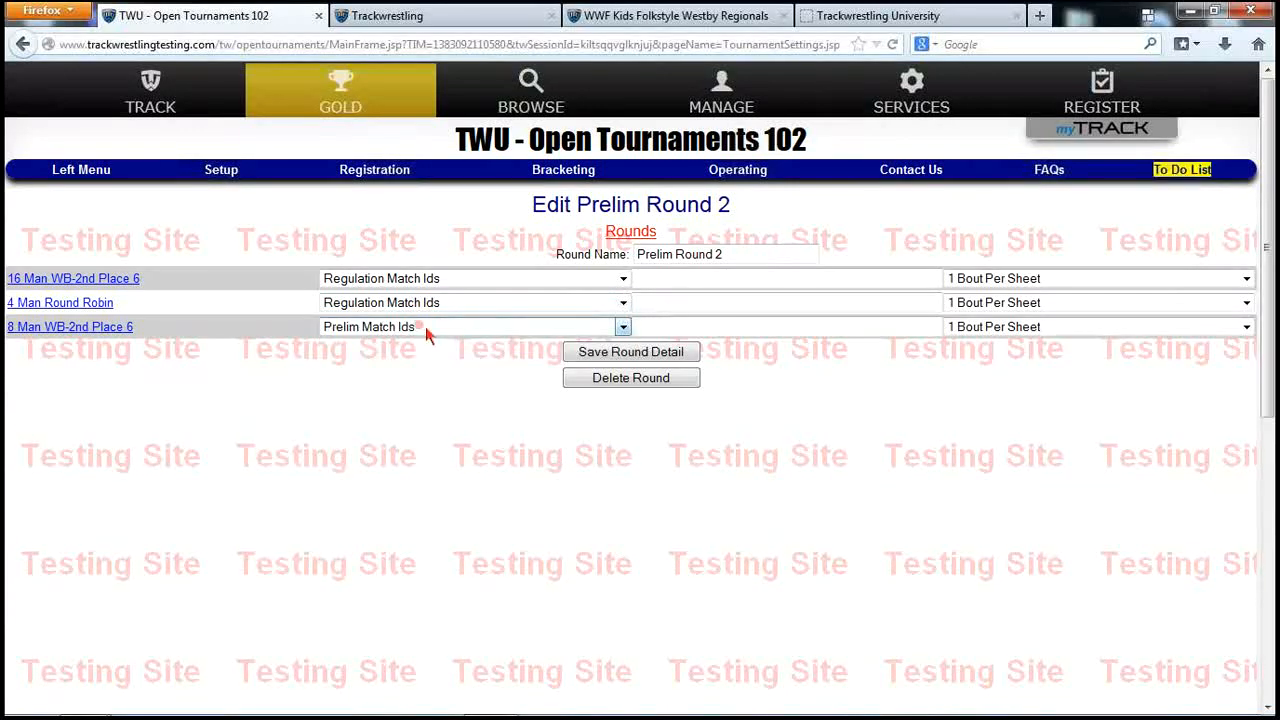
pyautogui.click(686, 330)
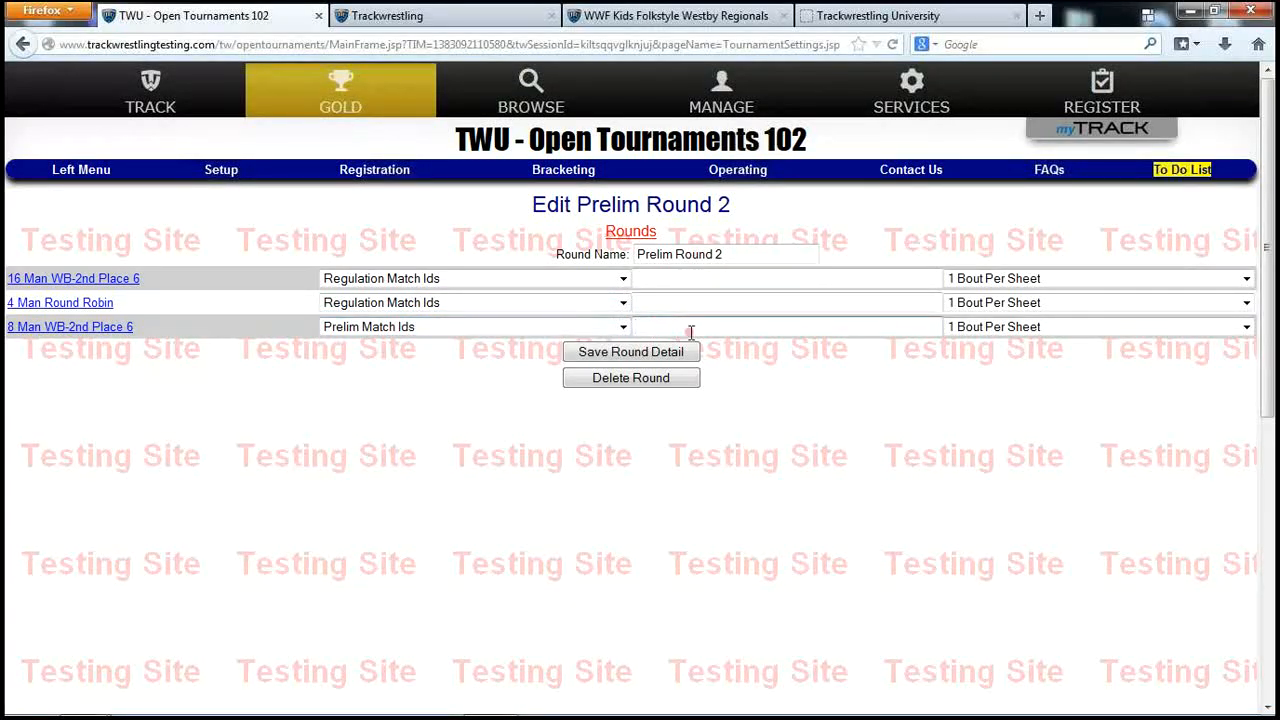
pyautogui.write('51')
pyautogui.write('54')
pyautogui.click(655, 352)
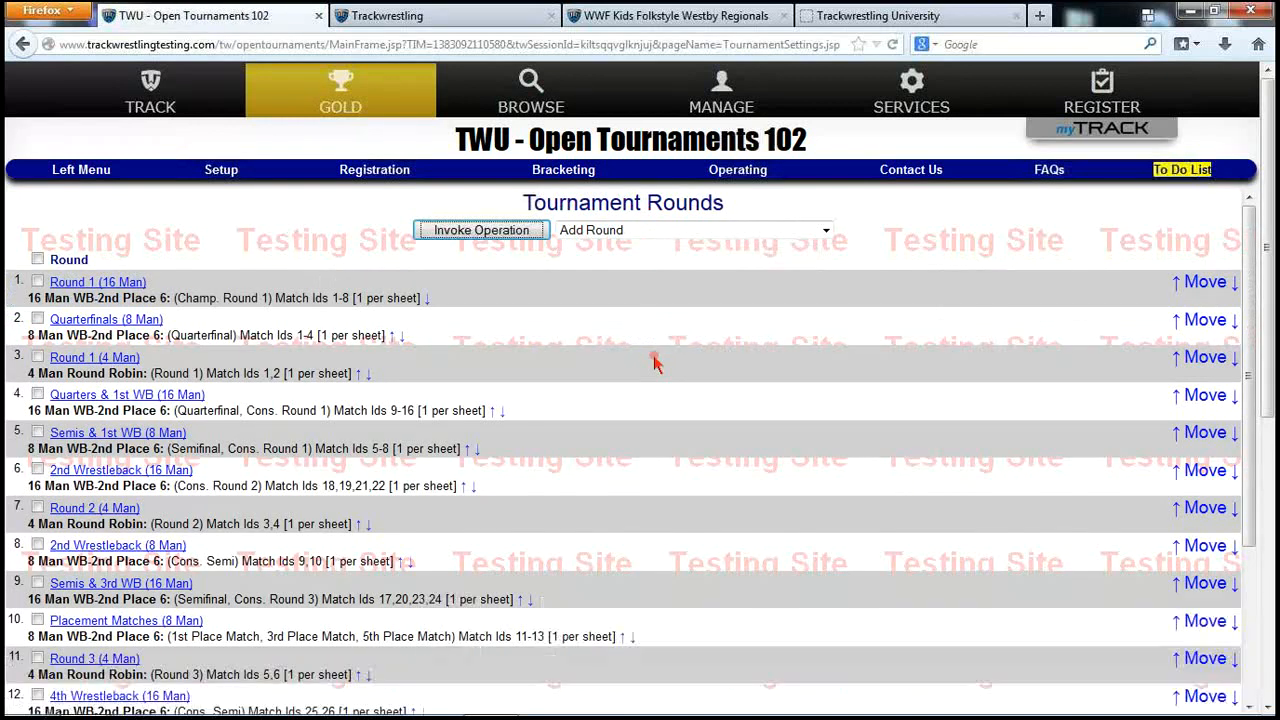
# Move Prelim Round 1 to slot 1 and Prelim Round 2 to slot 5, then save the round order
pyautogui.scroll(-10, 593, 412)
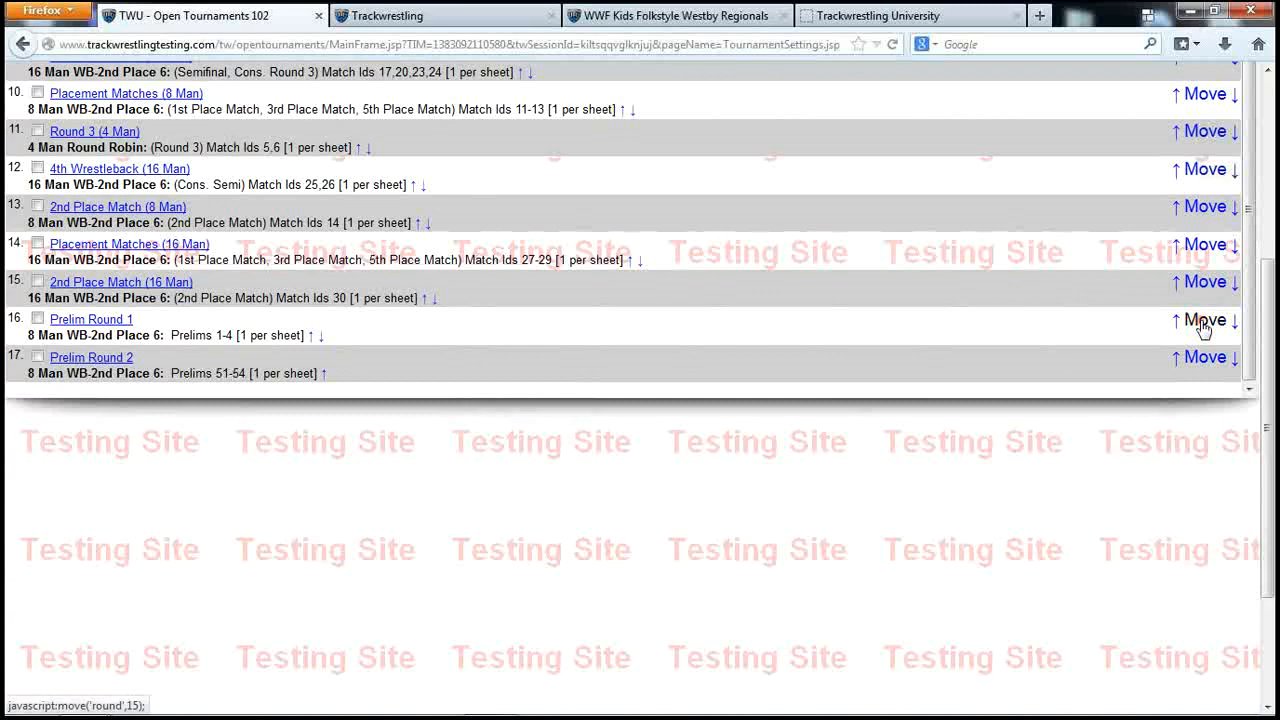
pyautogui.click(1203, 322)
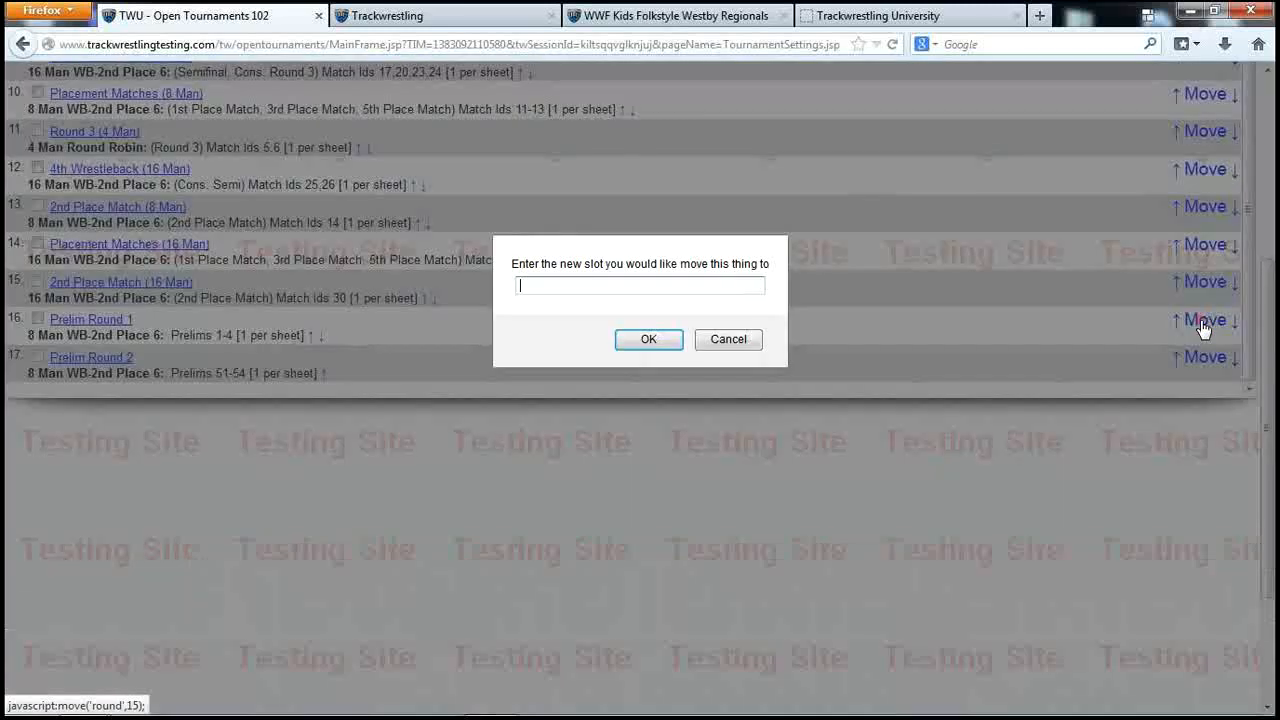
pyautogui.write('1')
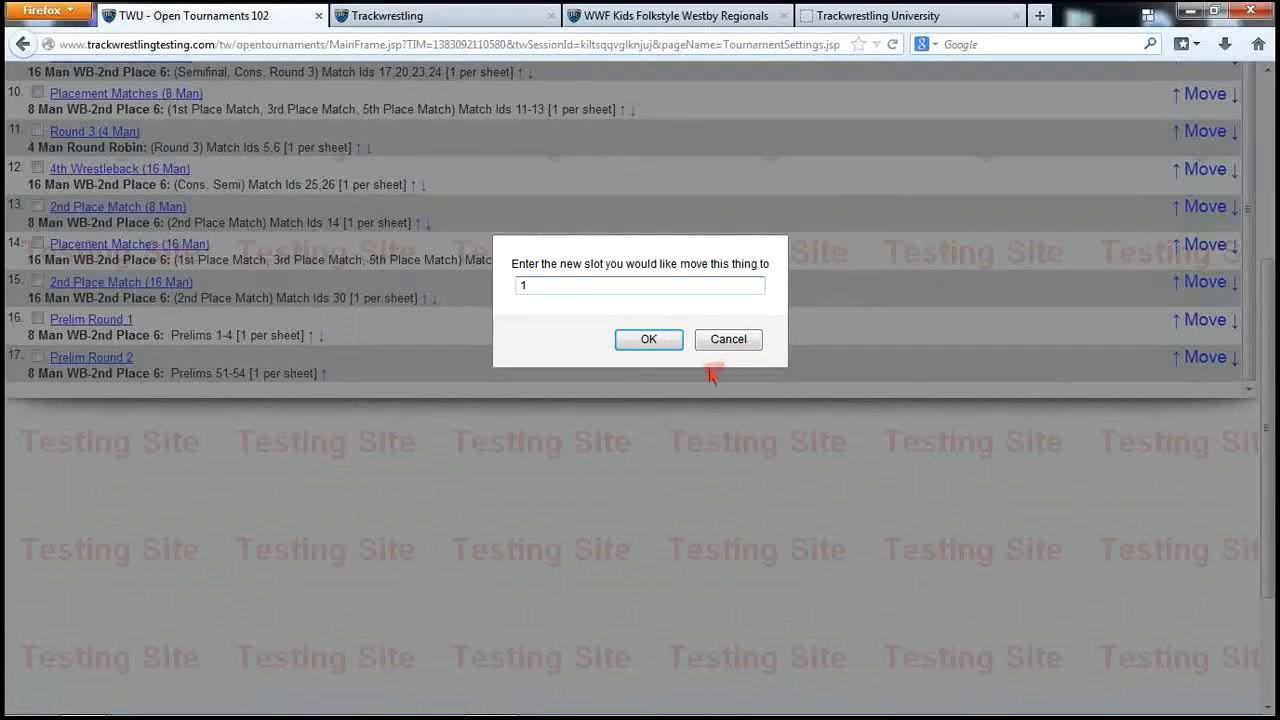
pyautogui.click(660, 343)
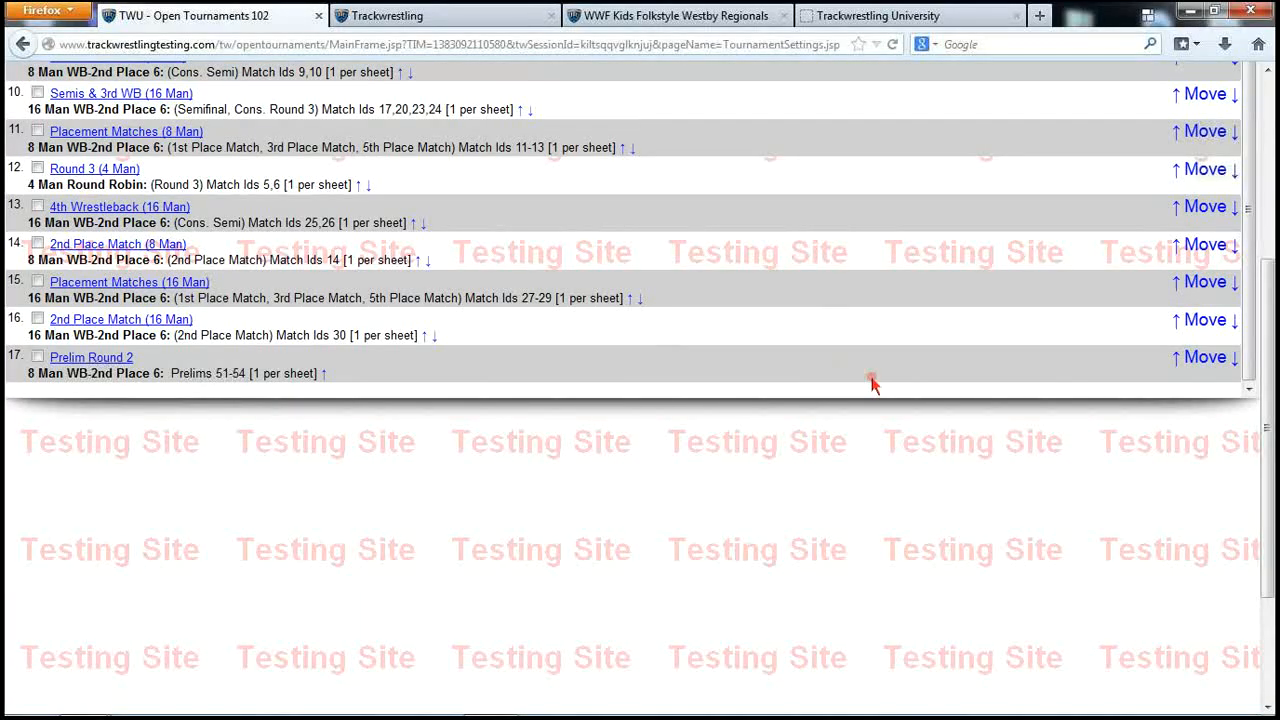
pyautogui.click(1203, 358)
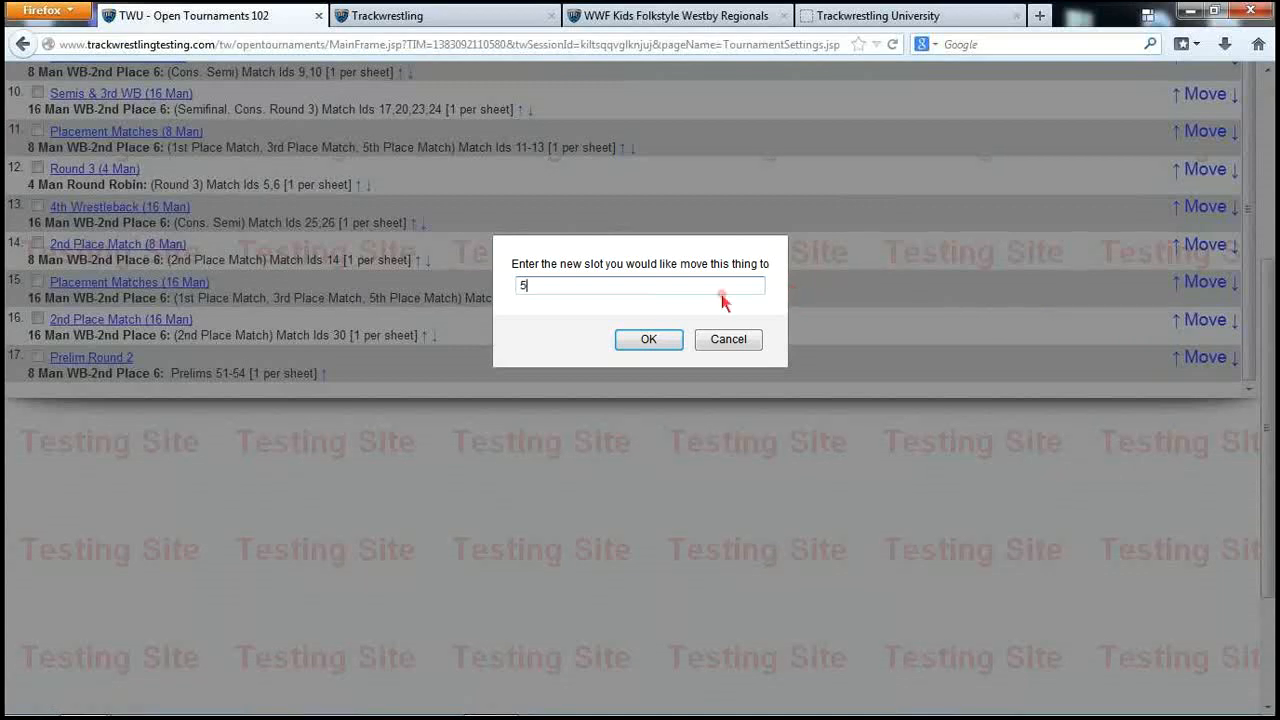
pyautogui.click(640, 340)
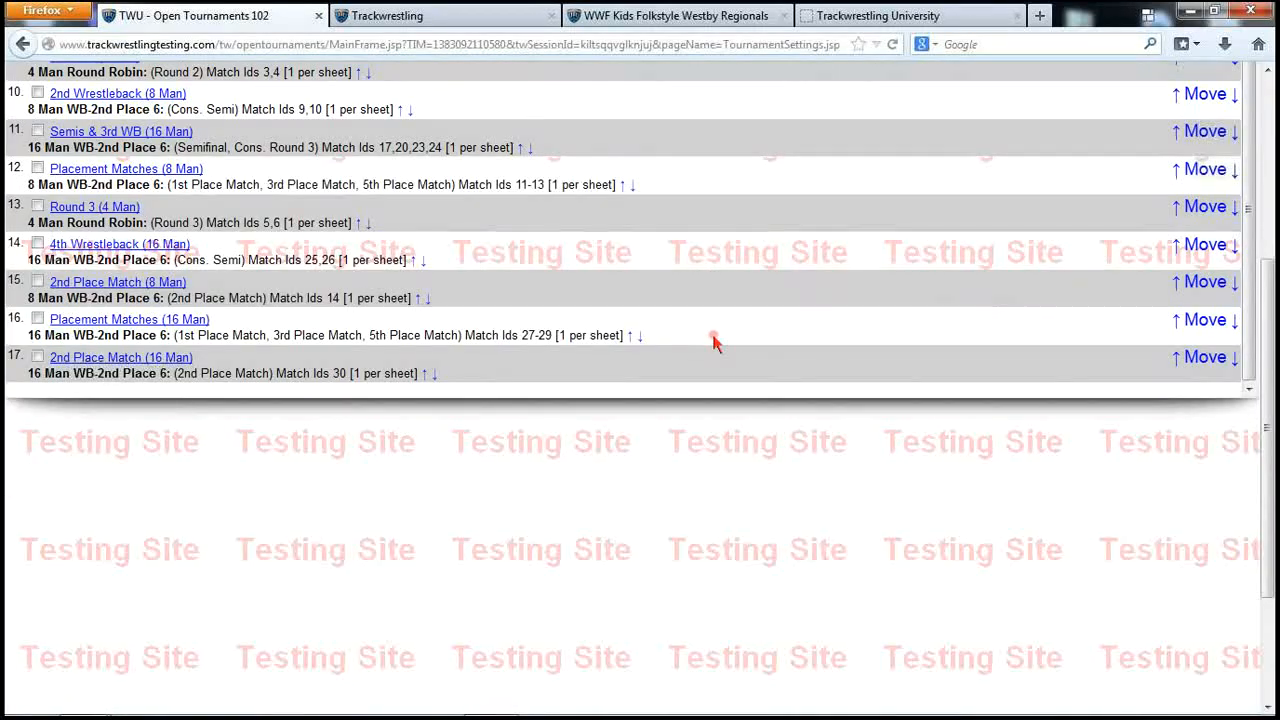
pyautogui.scroll(10, 714, 337)
pyautogui.scroll(1, 665, 290)
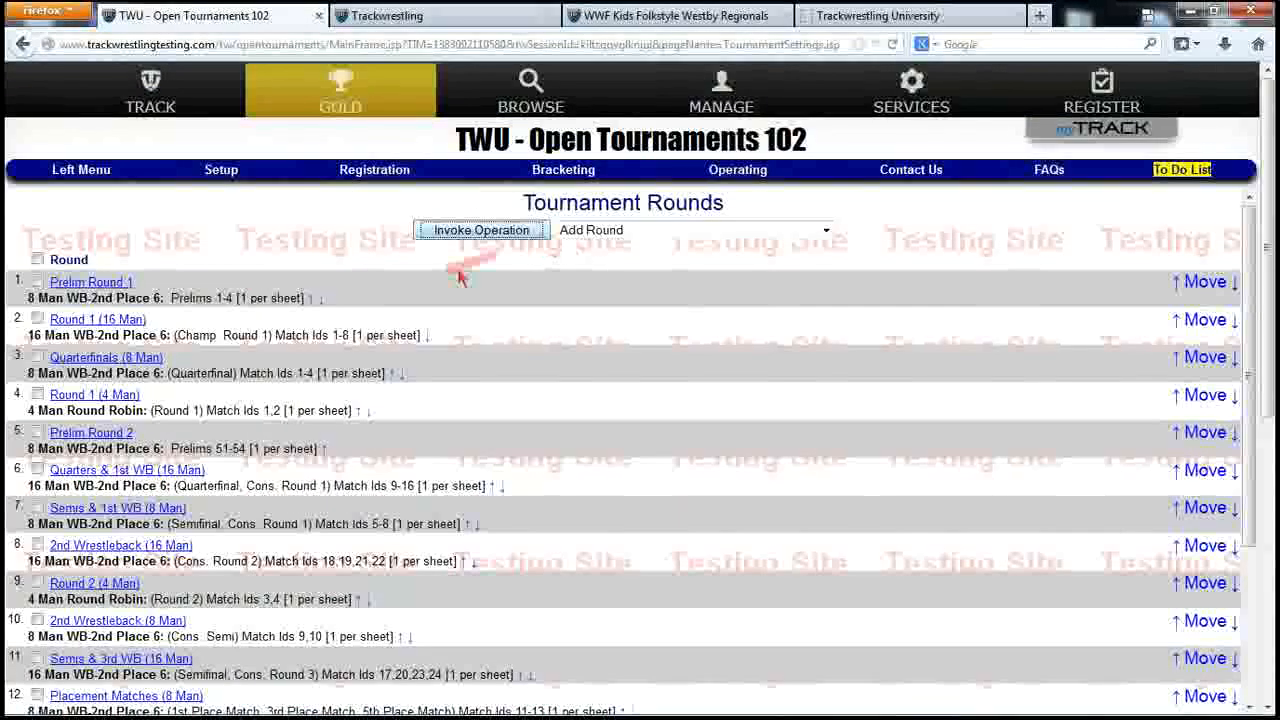
pyautogui.click(625, 234)
pyautogui.click(624, 262)
# Save the round order with Prelim Round 1 first and Prelim Round 2 fifth
pyautogui.click(518, 236)
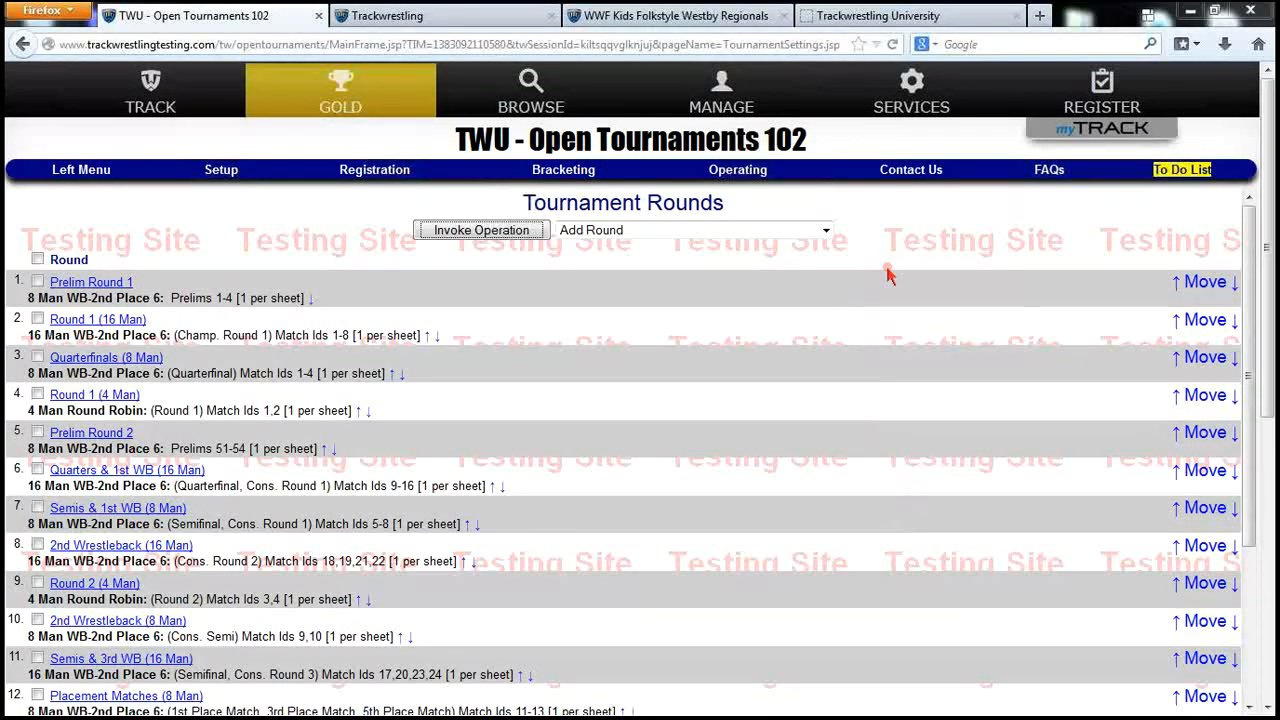
# View the Build Brackets help from the tournament To Do List, then close it
pyautogui.click(1175, 172)
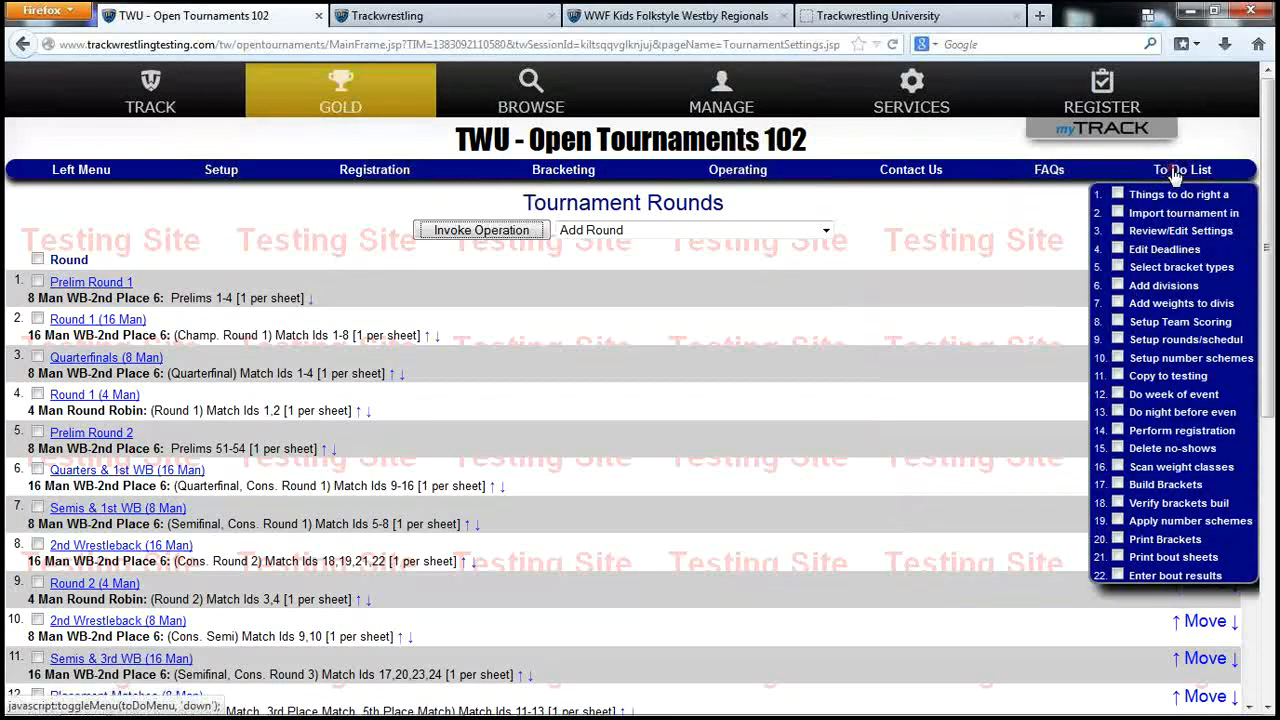
pyautogui.click(1165, 485)
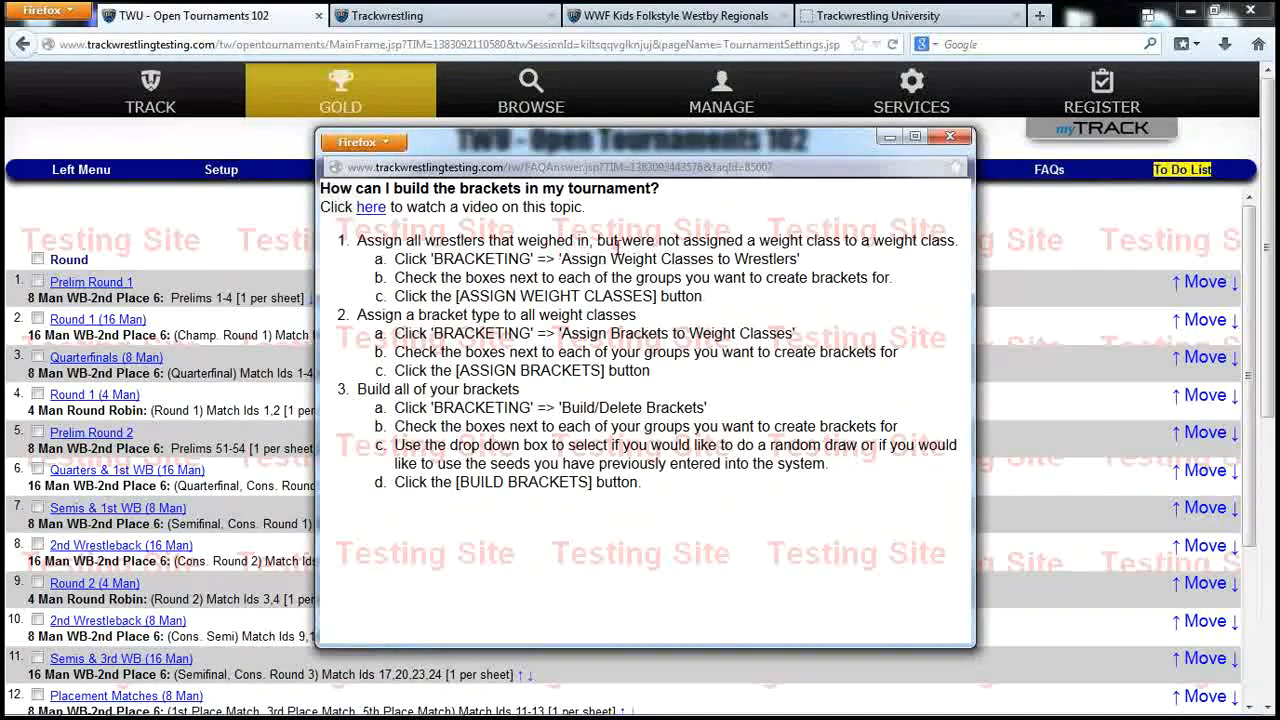
pyautogui.click(951, 137)
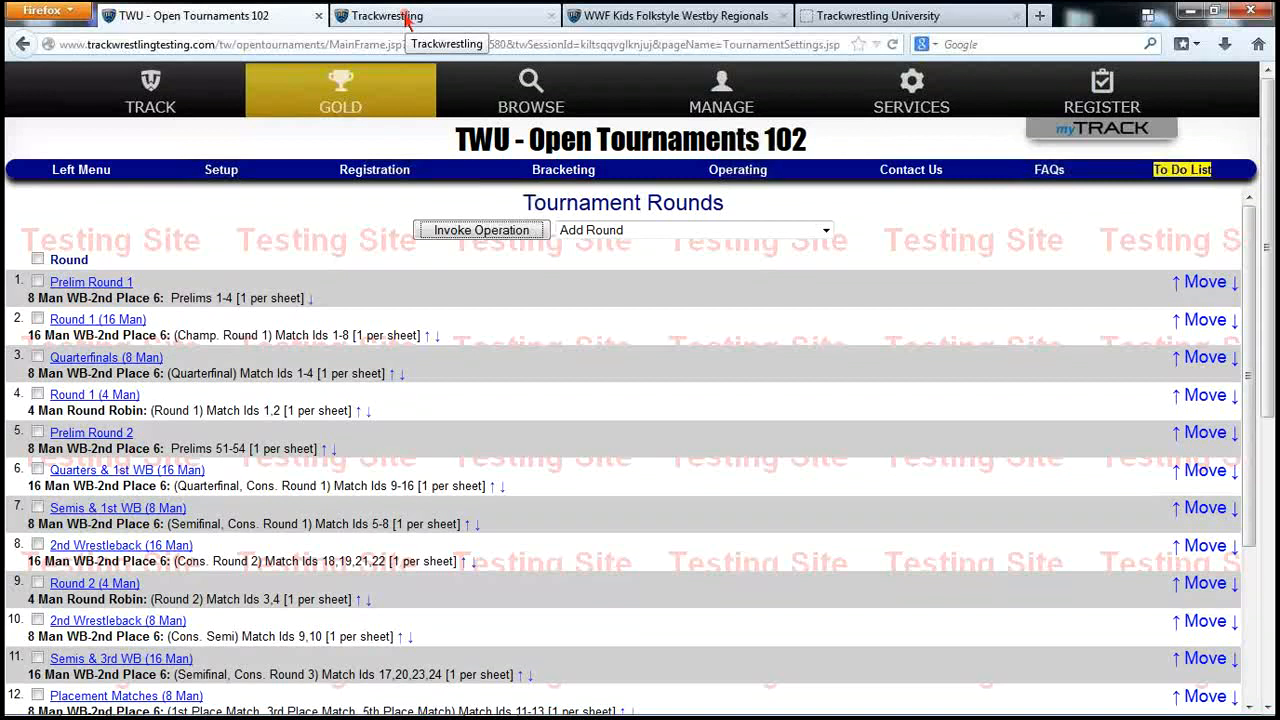
pyautogui.click(221, 172)
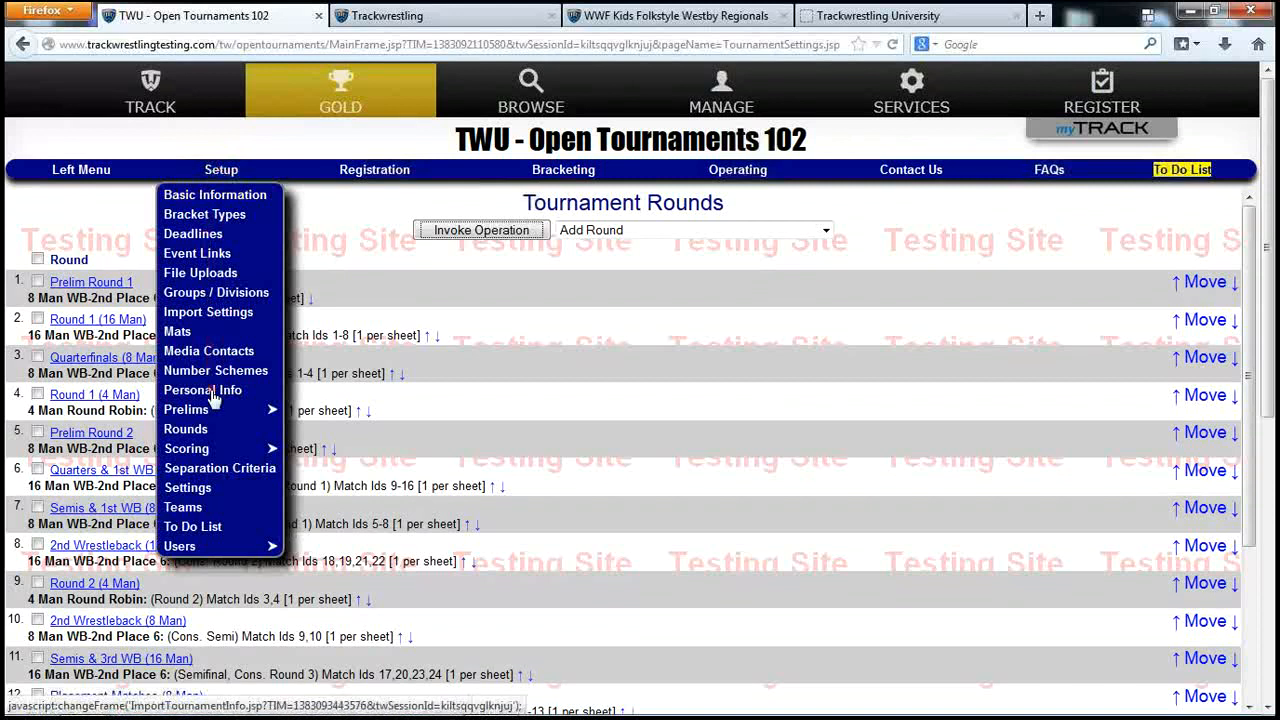
pyautogui.click(189, 548)
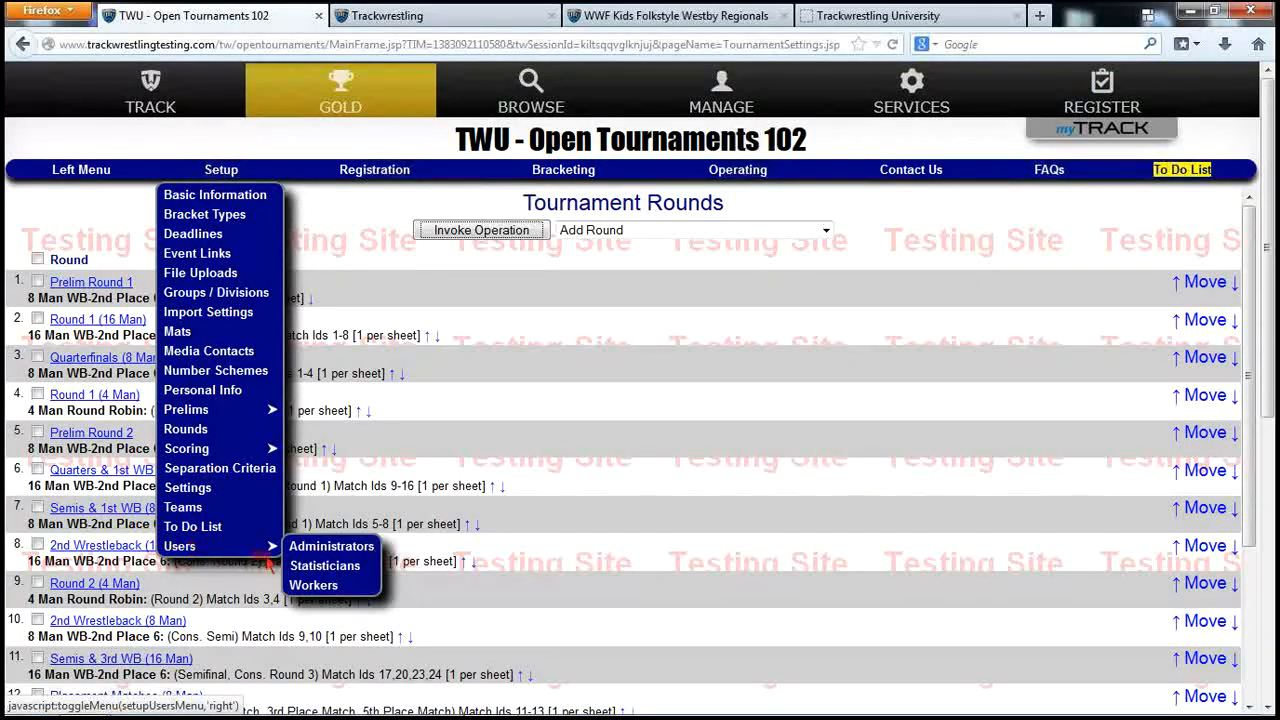
pyautogui.click(318, 586)
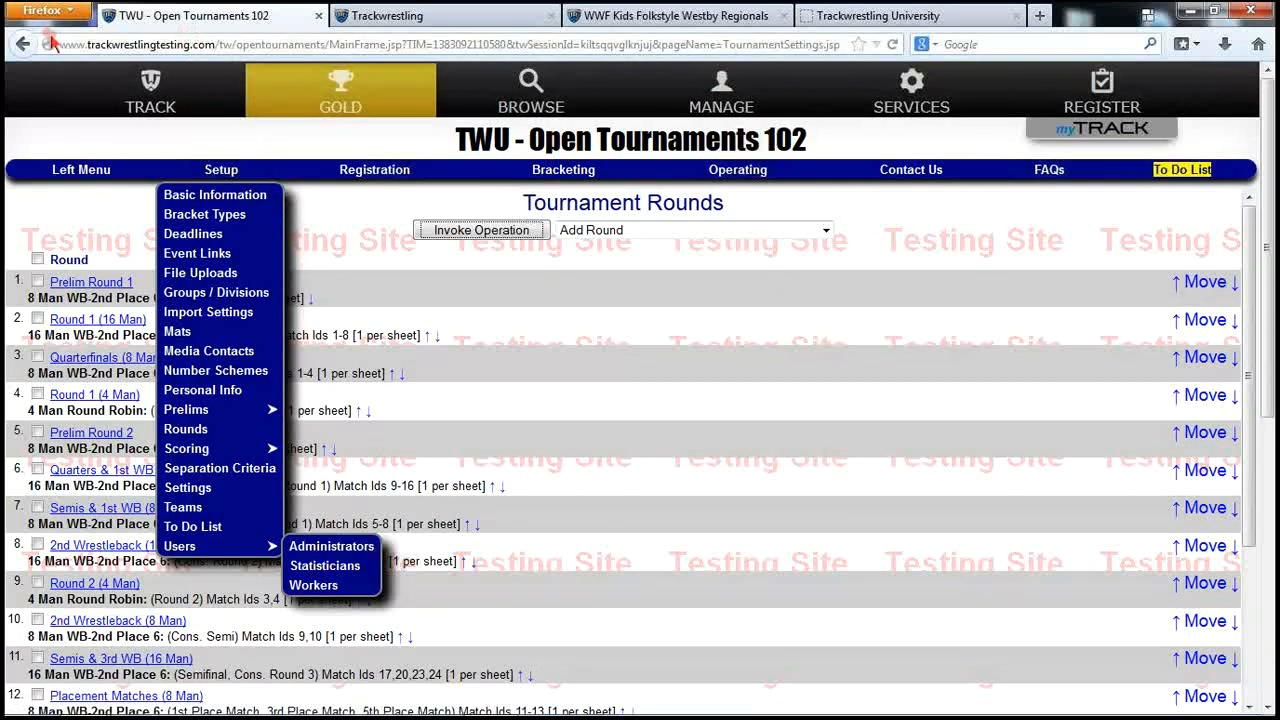
pyautogui.moveTo(62, 46); pyautogui.dragTo(217, 52)
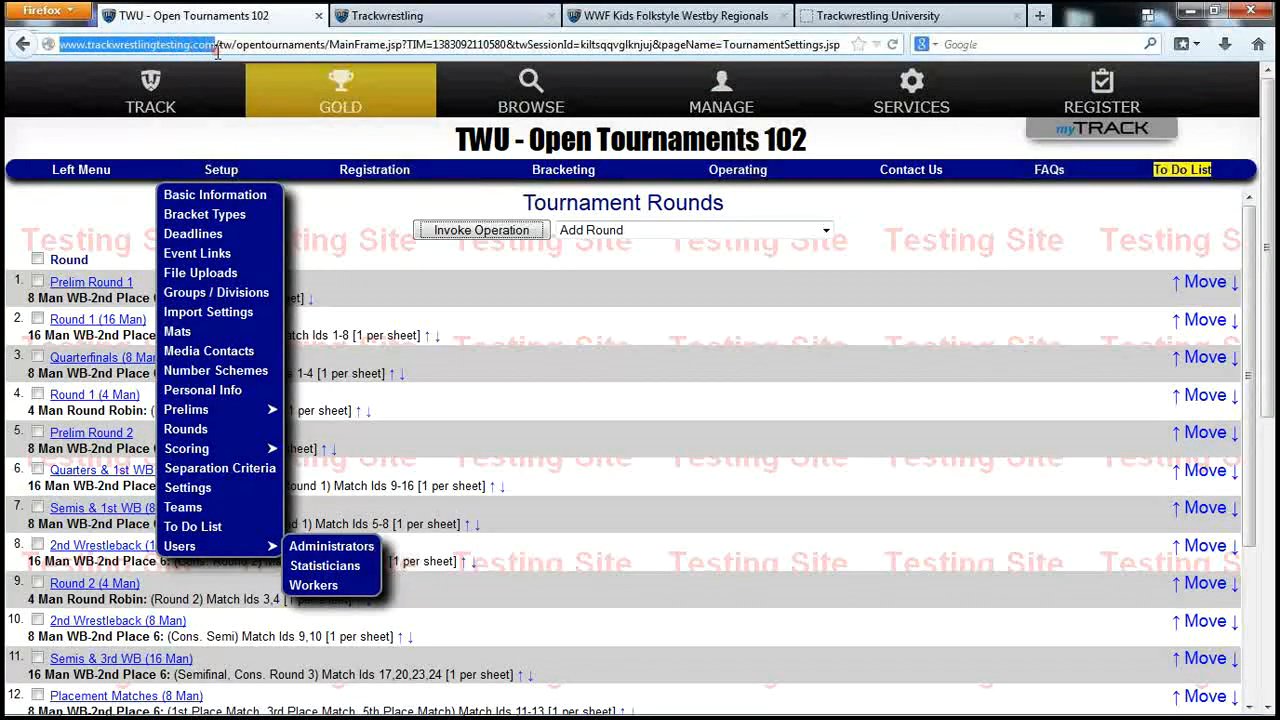